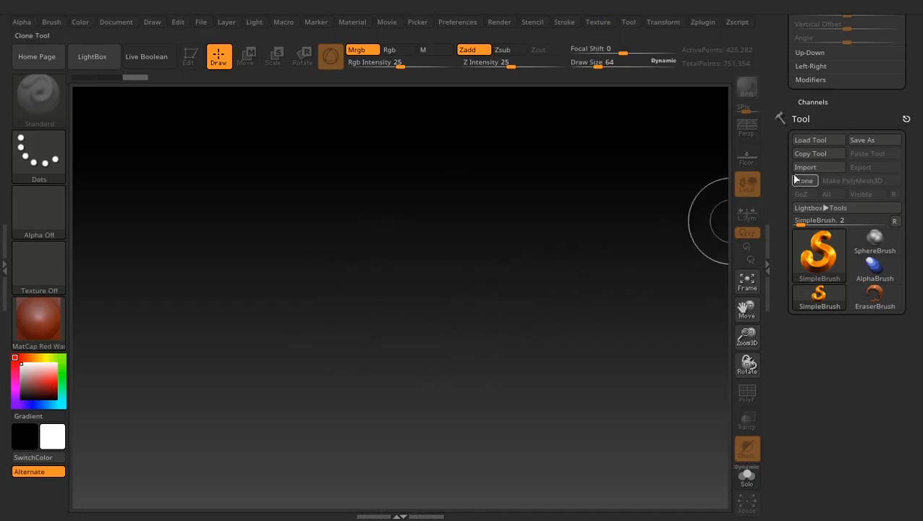
- Choose the Sphere3D mesh and draw a single sphere near the middle of the canvas
left_click_drag(775, 183, 782, 163)
mouse_move(820, 255)
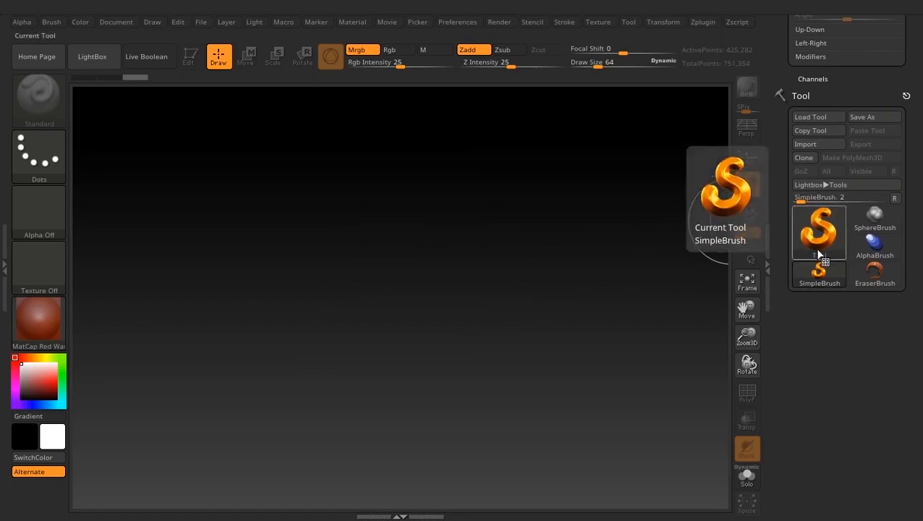
left_click(828, 227)
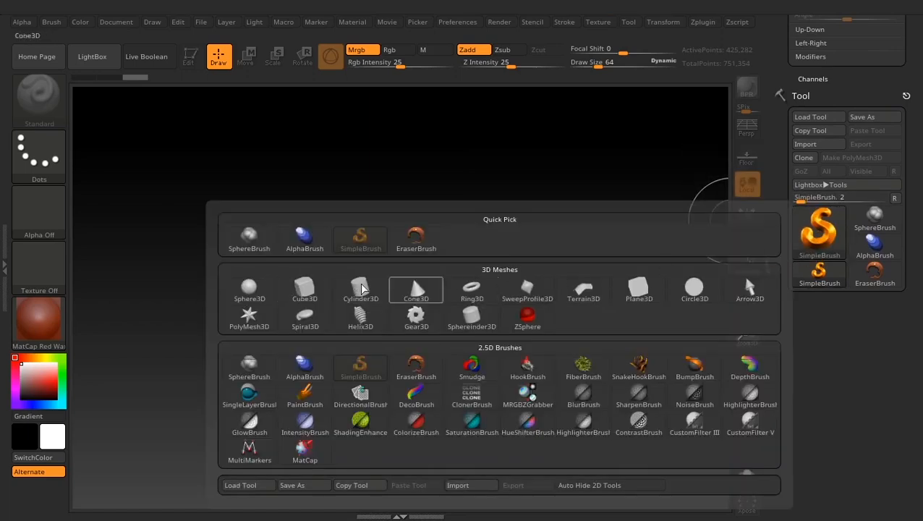
left_click(249, 289)
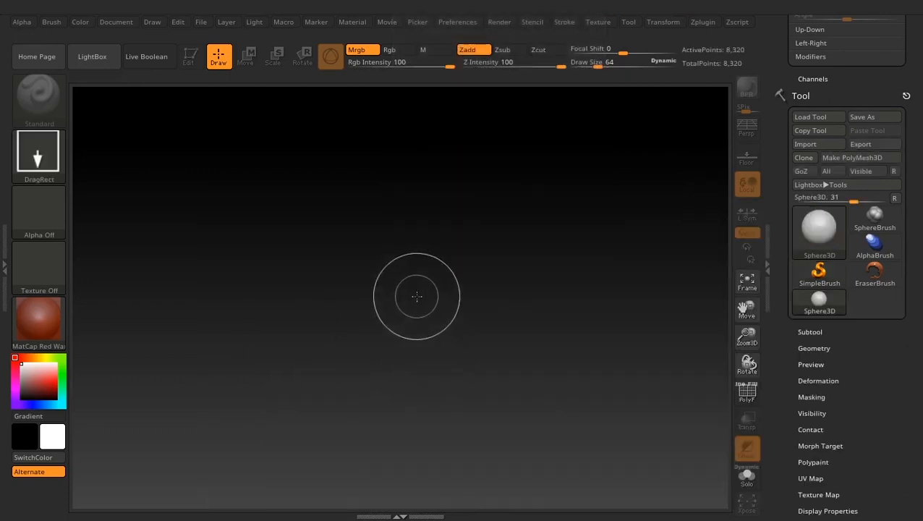
mouse_move(413, 293)
left_mouse_down()
mouse_move(426, 351)
mouse_move(422, 397)
left_mouse_up()
- Enter Edit mode for the sphere and convert it to a PolyMesh3D
key("t")
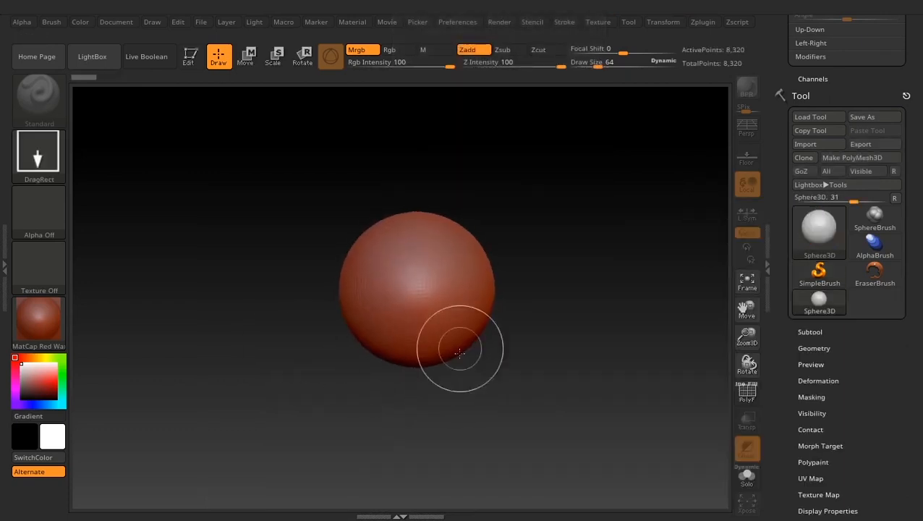
left_click(190, 56)
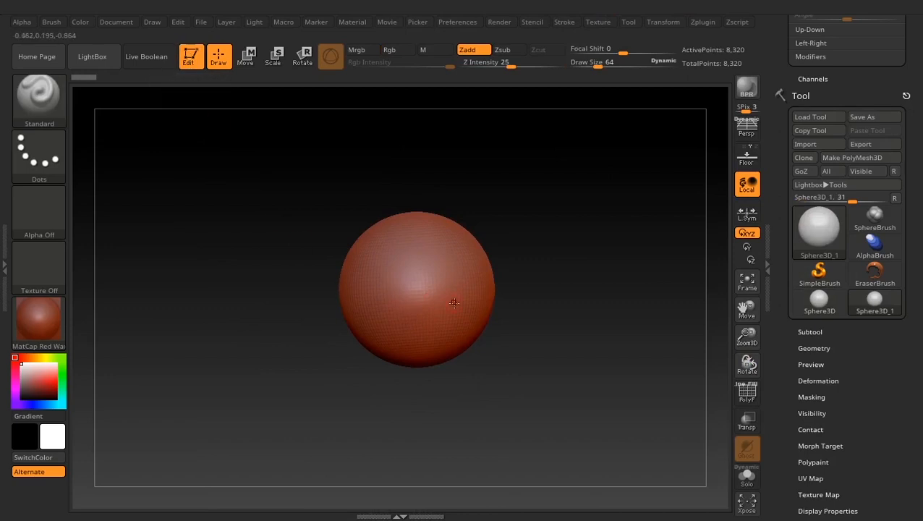
left_click(852, 159)
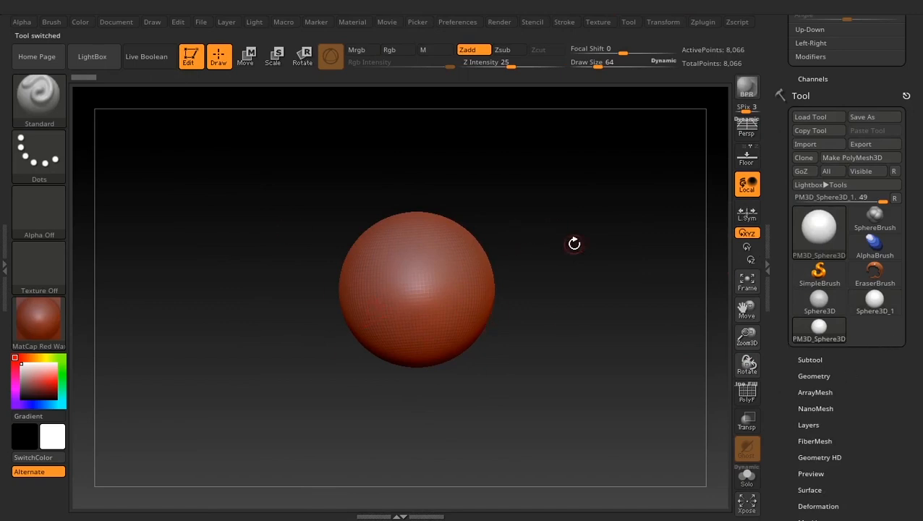
- Turn on the floor grid and orbit around the sphere to see it at an angle
left_click(750, 163)
left_click_drag(565, 293, 522, 308)
left_click_drag(409, 379, 550, 294)
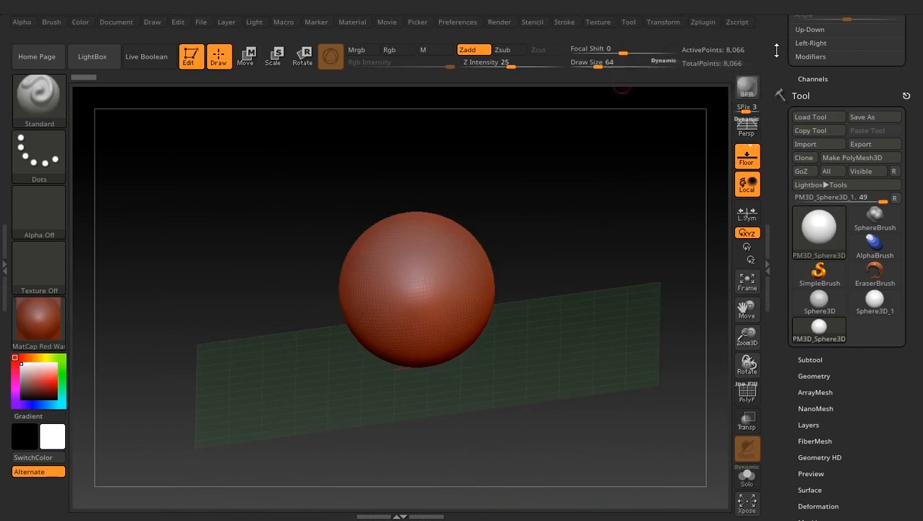
- Dock the Draw palette in the side tray and expand its Front-Back grid settings, with the floor grid on
left_click_drag(783, 43, 783, 95)
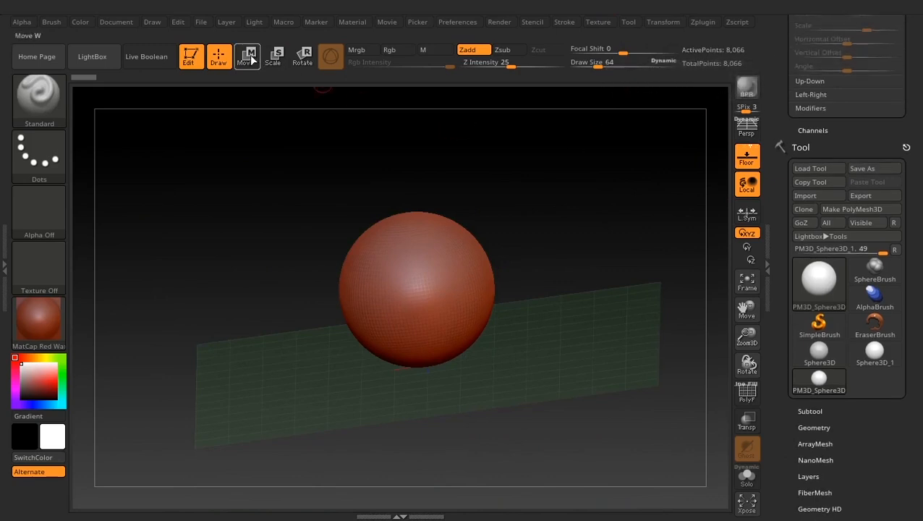
left_click(153, 22)
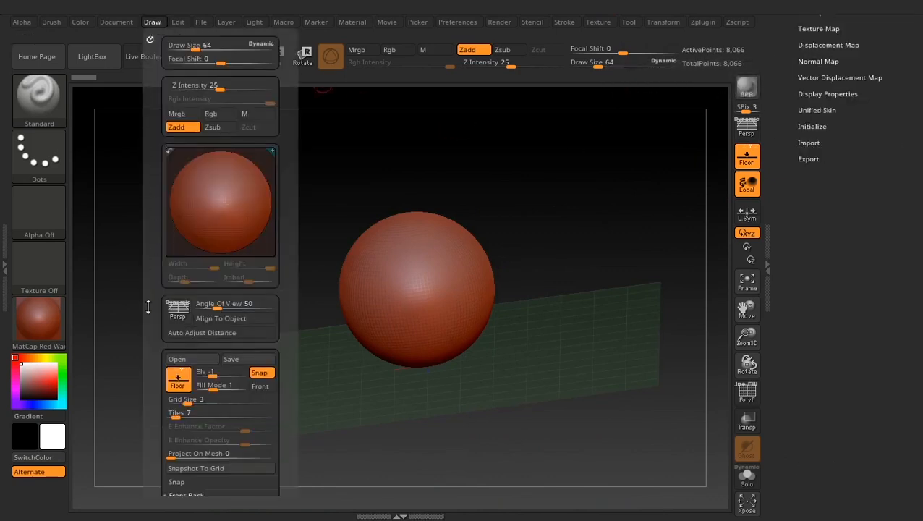
mouse_move(159, 335)
left_mouse_down()
mouse_move(158, 320)
mouse_move(159, 335)
left_mouse_up()
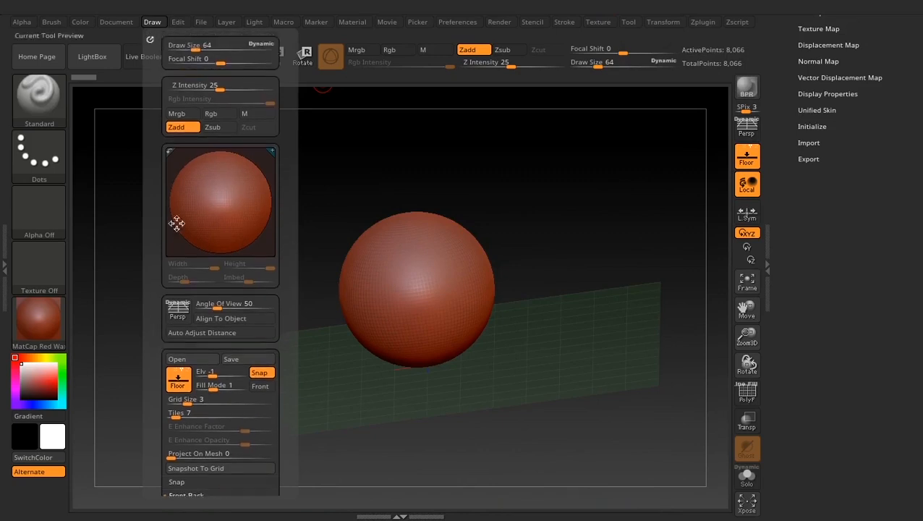
left_click(147, 38)
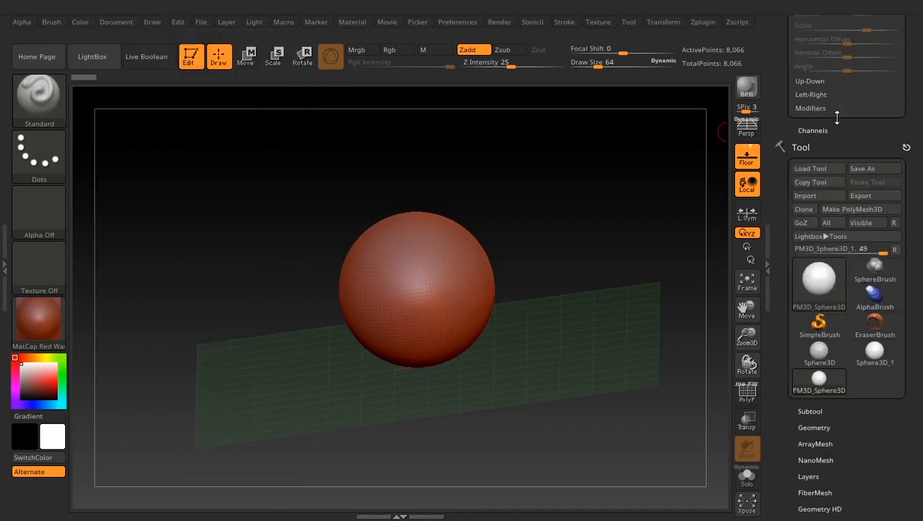
left_click_drag(778, 87, 772, 290)
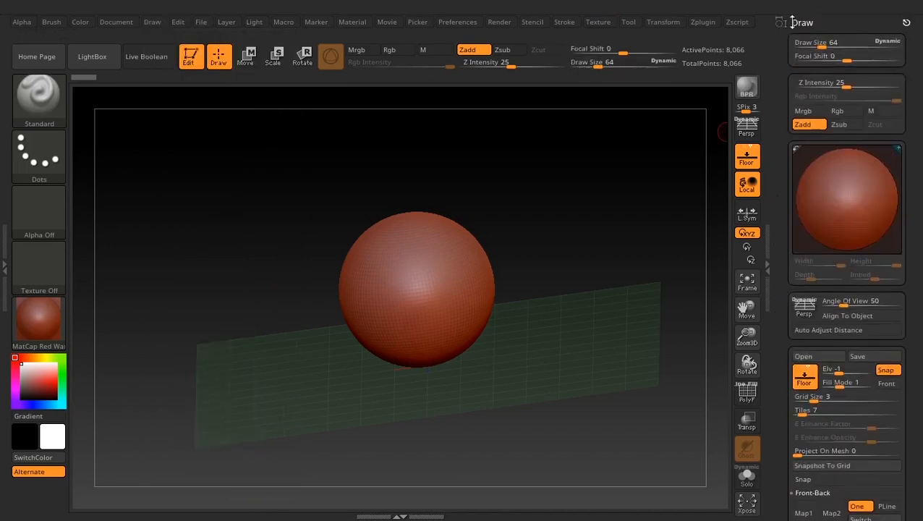
left_click_drag(779, 217, 790, 75)
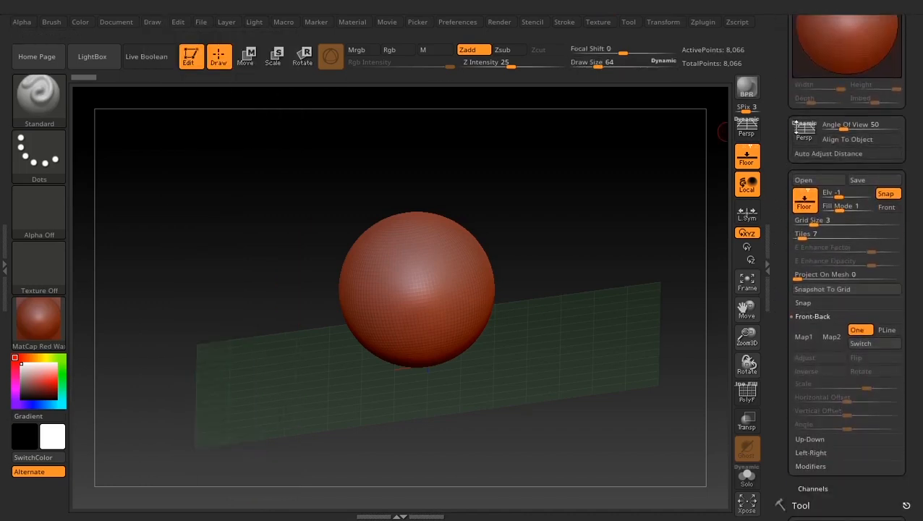
left_click(810, 317)
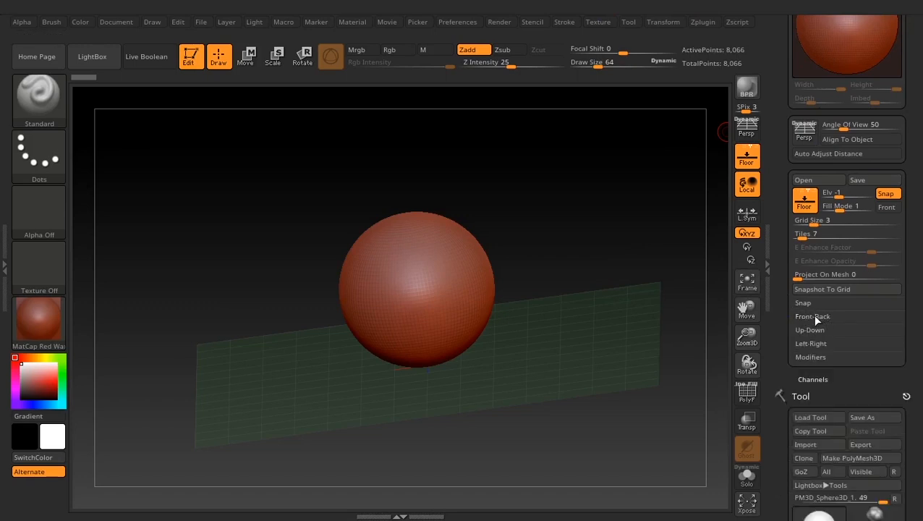
left_click(811, 315)
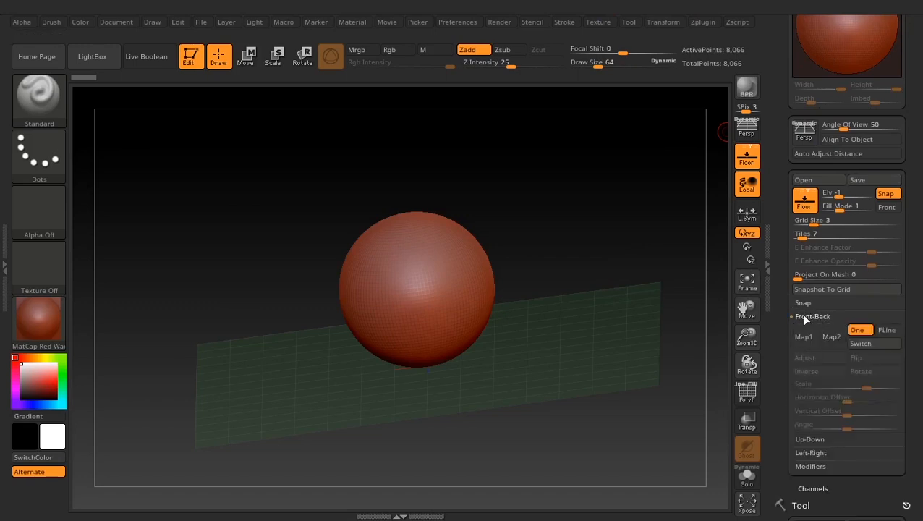
left_click(748, 161)
left_click(747, 160)
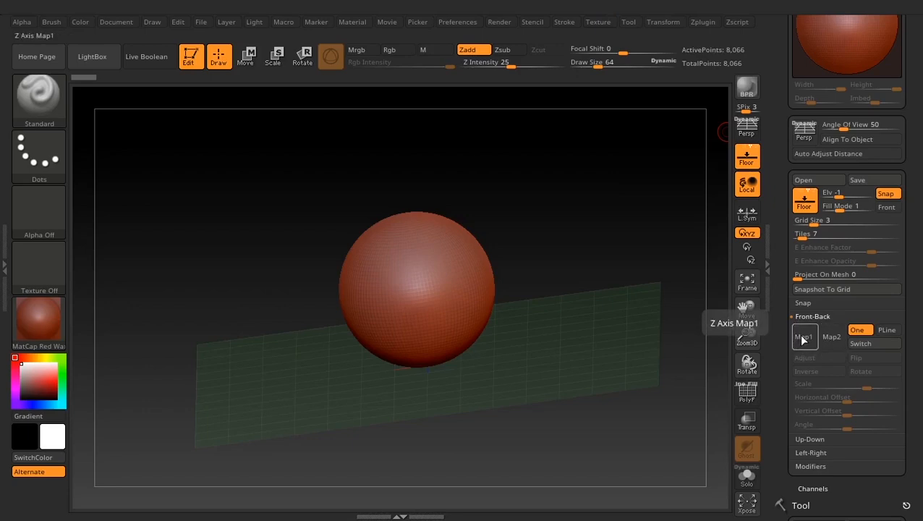
- Import kerbau_imageplane from the tutorial folder as Map1 of the Front-Back grid
left_click(802, 338)
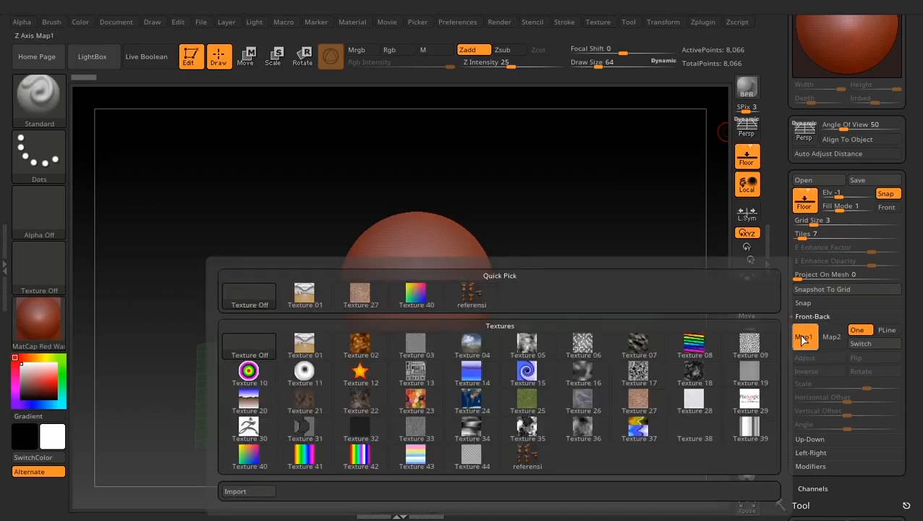
left_click(251, 491)
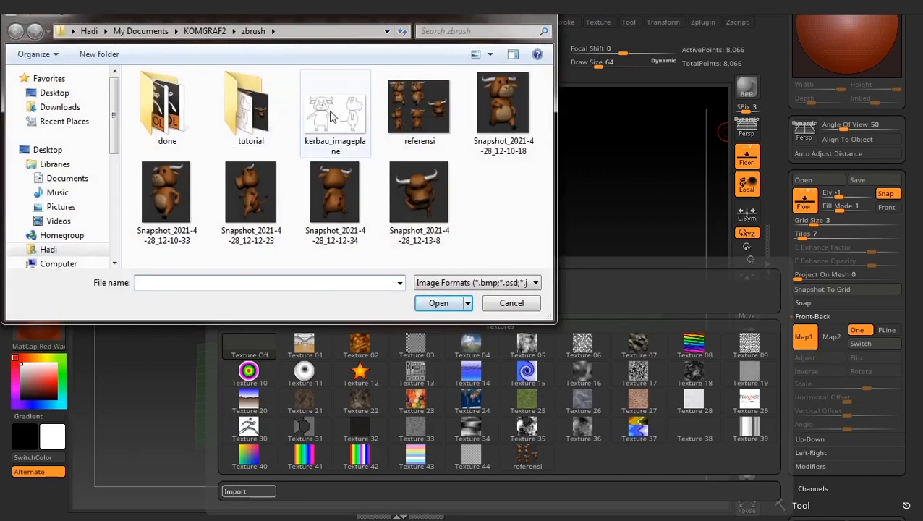
double_click(247, 107)
left_click(168, 119)
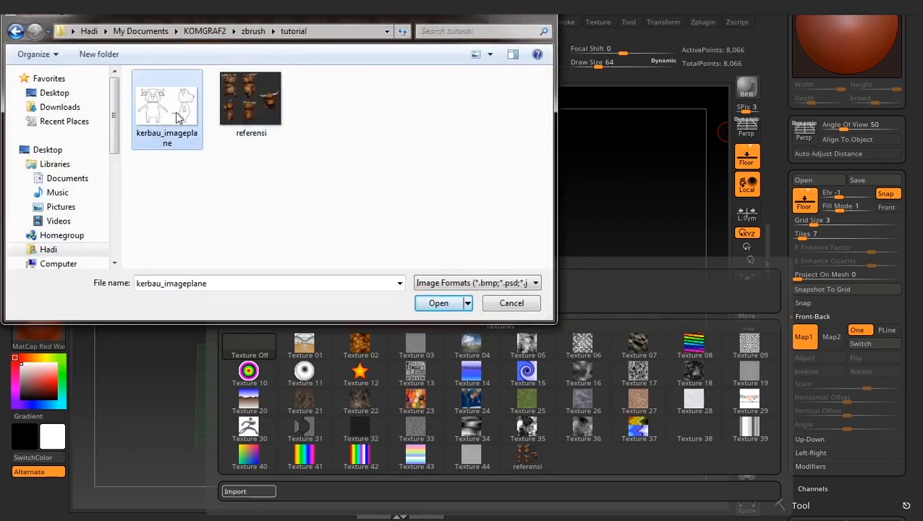
left_click(438, 303)
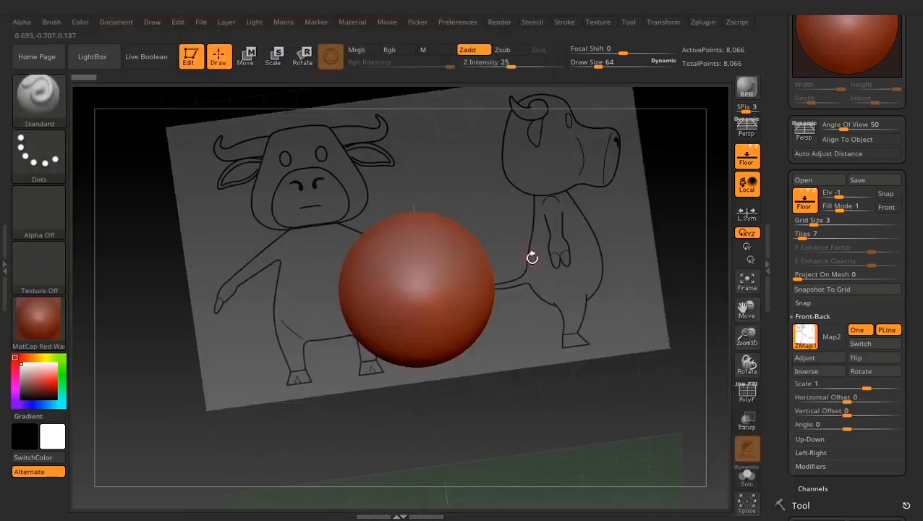
- Set the front-back image's Horizontal Offset to about 0.435, centring the front-view buffalo drawing behind the sphere
left_click_drag(532, 257, 270, 240)
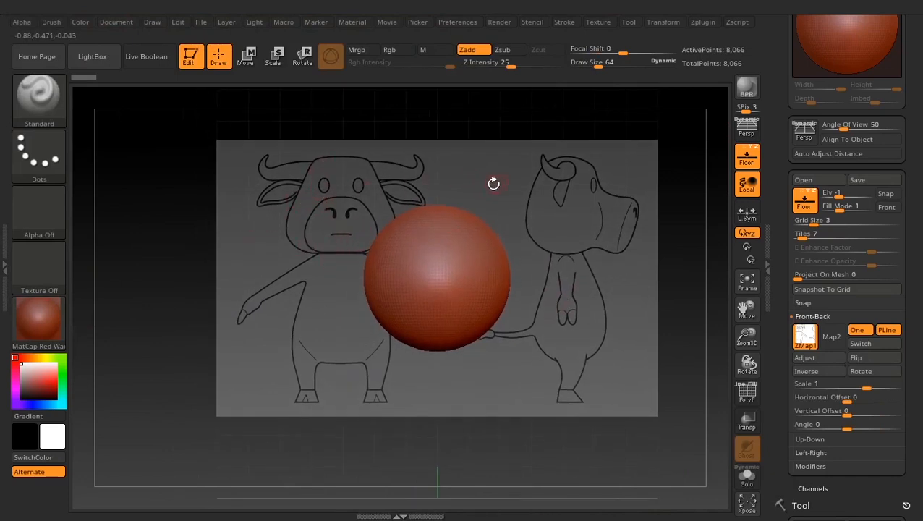
left_click_drag(493, 183, 213, 391, "alt")
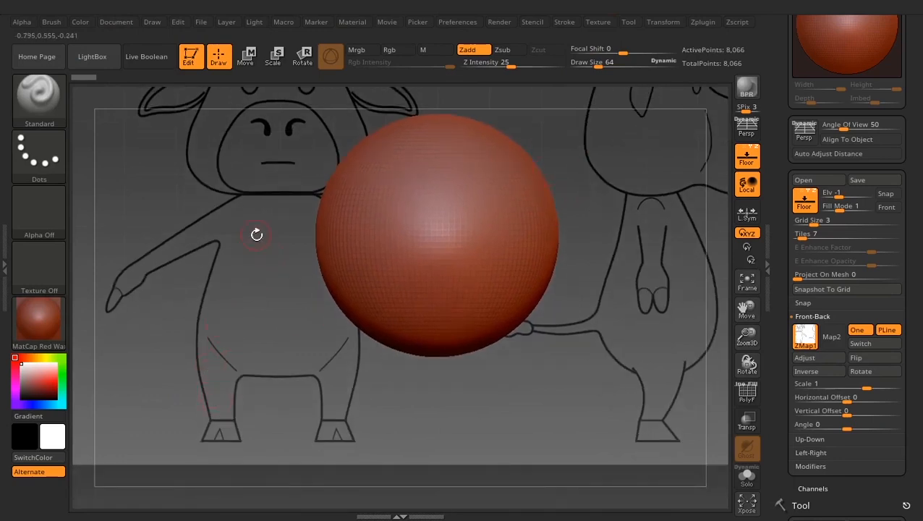
scroll(847, 398, "down", 1)
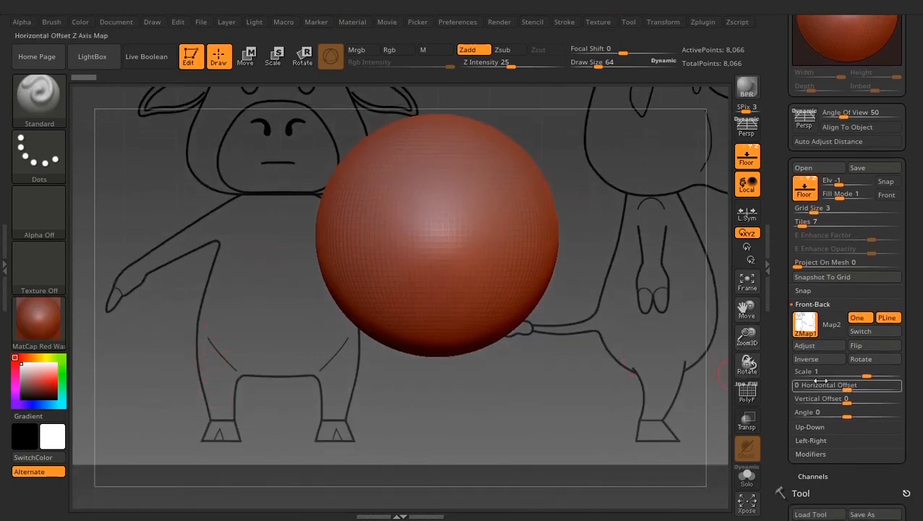
left_click_drag(847, 388, 880, 377)
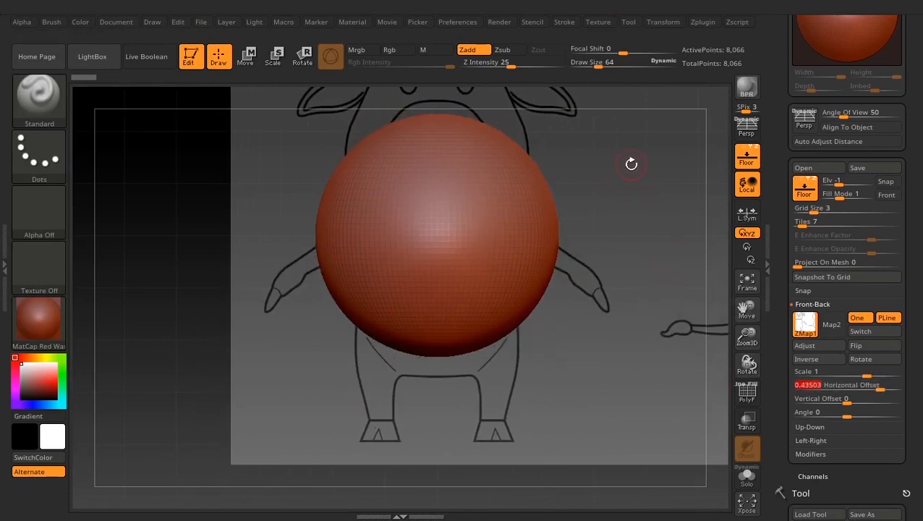
- Scale the sphere down uniformly until it fits within the buffalo's upper chest, and return to Draw mode
left_click_drag(632, 164, 633, 281)
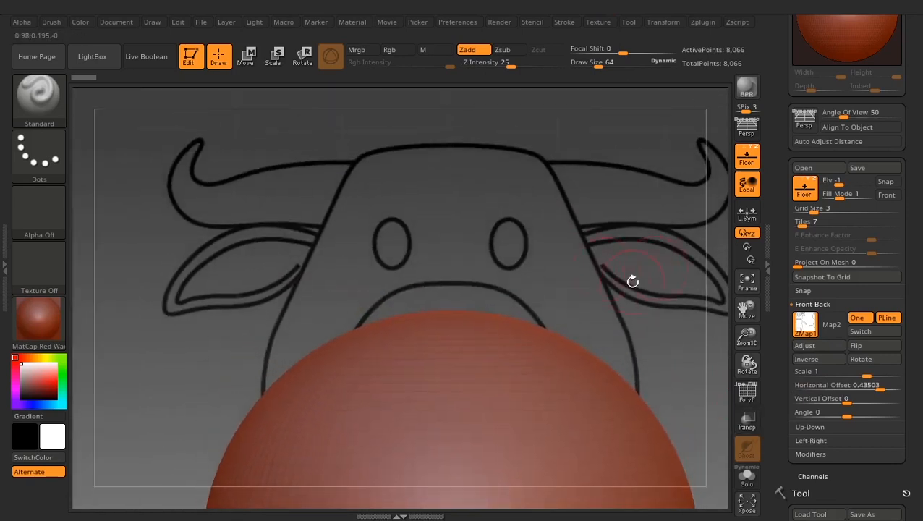
mouse_move(782, 134)
left_mouse_down()
mouse_move(789, 237)
mouse_move(782, 136)
left_mouse_up()
left_click_drag(635, 272, 638, 62, "alt")
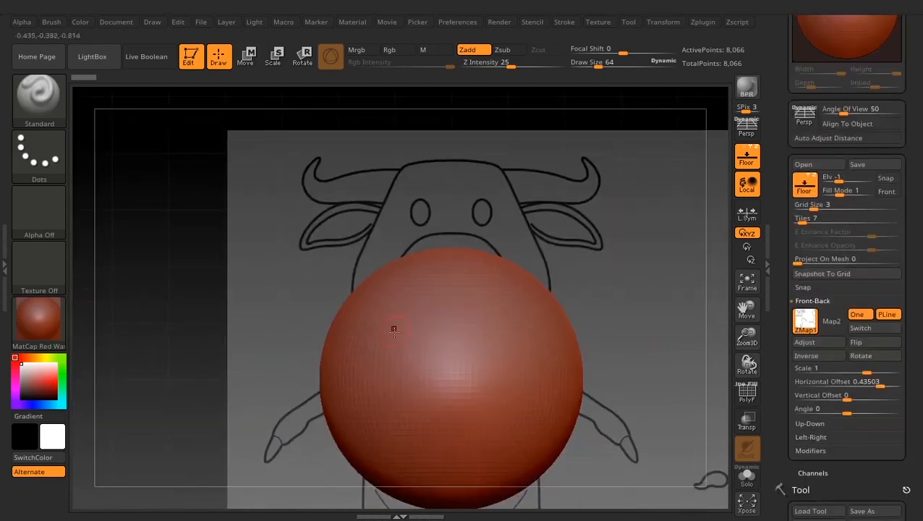
left_click(245, 57)
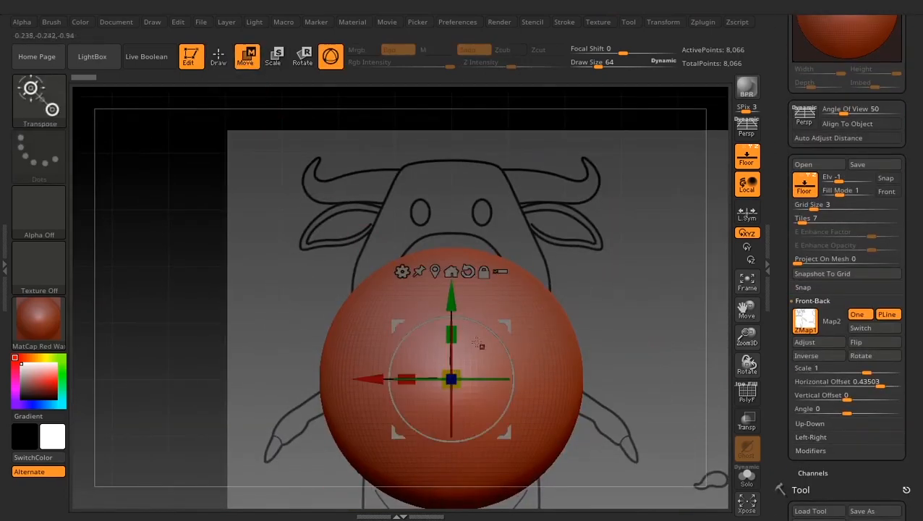
left_click_drag(455, 373, 376, 430)
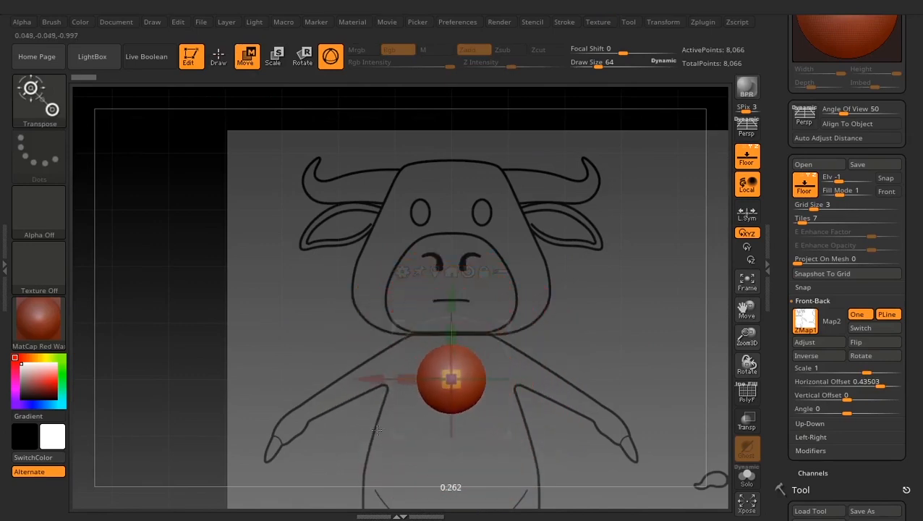
left_click(219, 57)
- Try to fine-tune the front-back image's Horizontal Offset against the vertical centre axis at the buffalo's muzzle
mouse_move(597, 253)
left_mouse_down("alt")
mouse_move(505, 282)
mouse_move(548, 195)
mouse_move(537, 350)
left_mouse_up("alt")
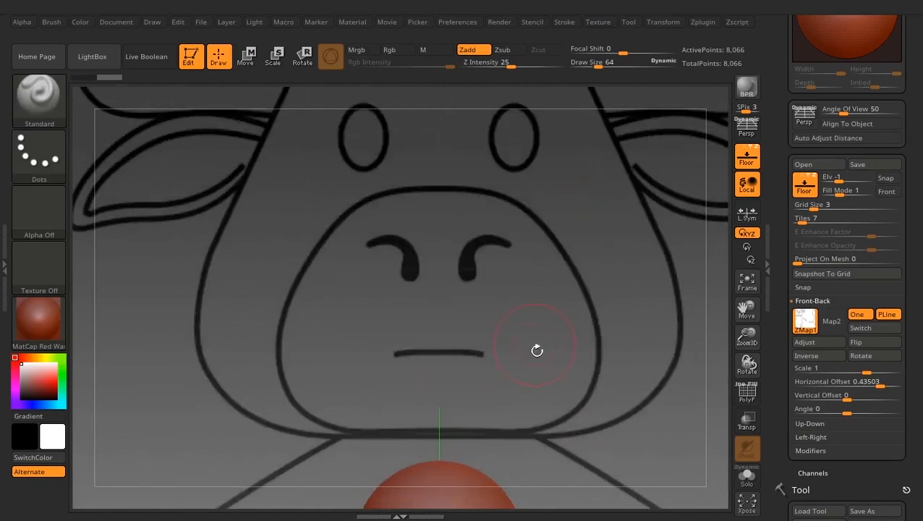
left_click_drag(519, 263, 528, 264, "alt")
left_click_drag(412, 192, 410, 276, "alt")
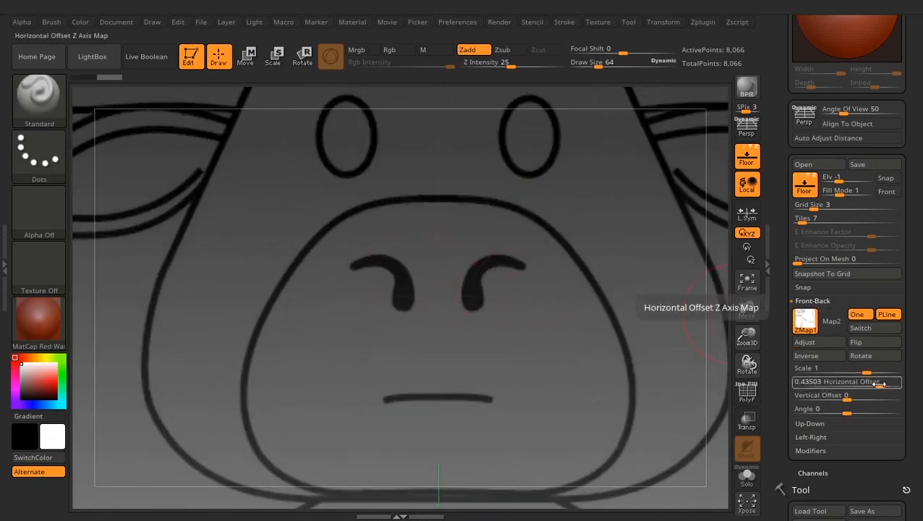
mouse_move(879, 384)
left_mouse_down()
mouse_move(850, 382)
mouse_move(877, 386)
left_mouse_up()
key("shift")
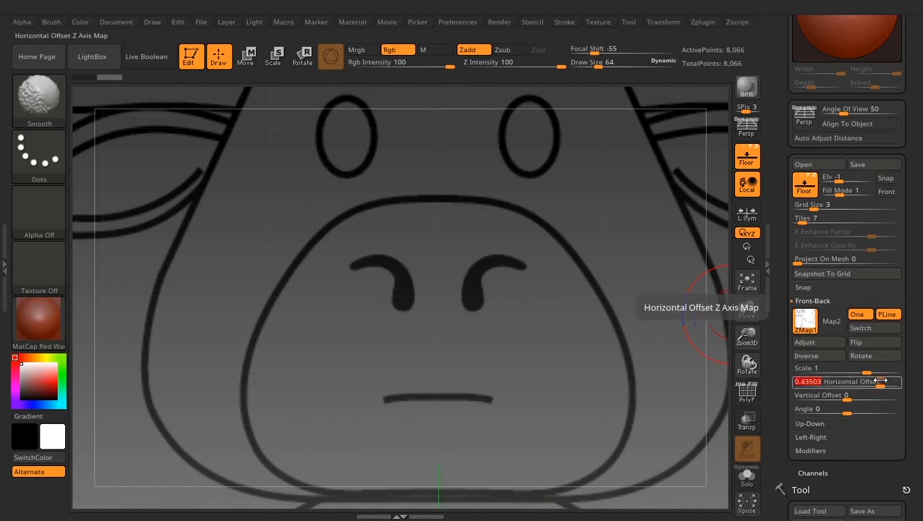
left_click_drag(880, 380, 880, 379)
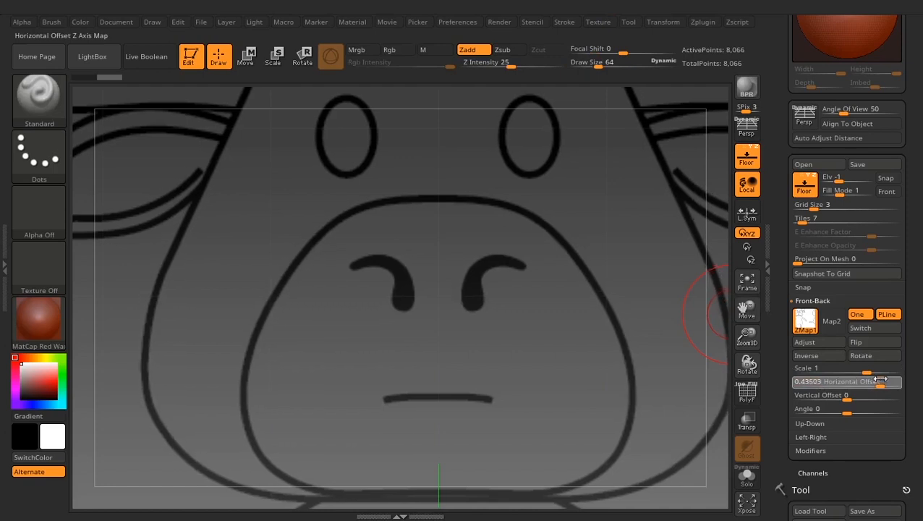
- Examine the reference image behind the sphere from the front and from a slightly turned angle
mouse_move(572, 367)
right_mouse_down("ctrl")
mouse_move(531, 335)
mouse_move(549, 352)
mouse_move(558, 387)
mouse_move(606, 146)
right_mouse_up("ctrl")
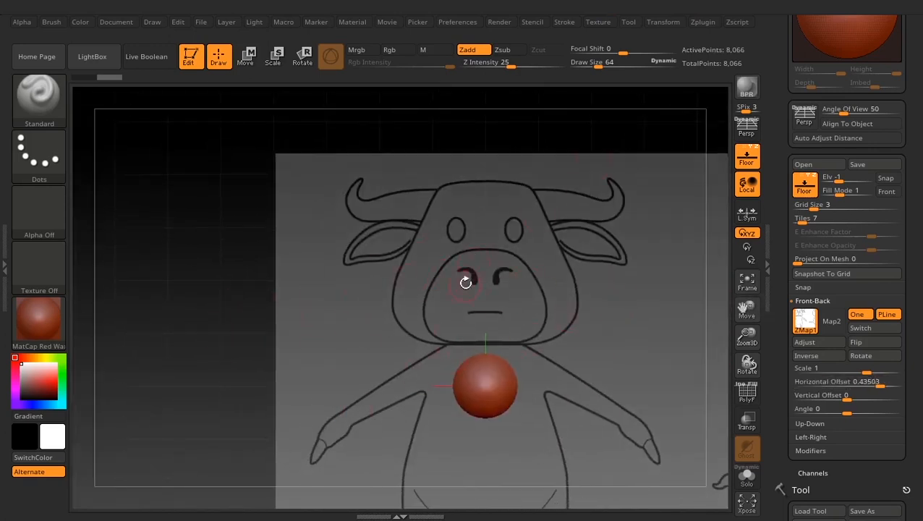
mouse_move(573, 303)
right_mouse_down()
mouse_move(550, 325)
mouse_move(423, 304)
mouse_move(572, 289)
right_mouse_up()
mouse_move(466, 228)
right_mouse_down("alt")
mouse_move(540, 267)
mouse_move(452, 262)
mouse_move(563, 242)
right_mouse_up("alt")
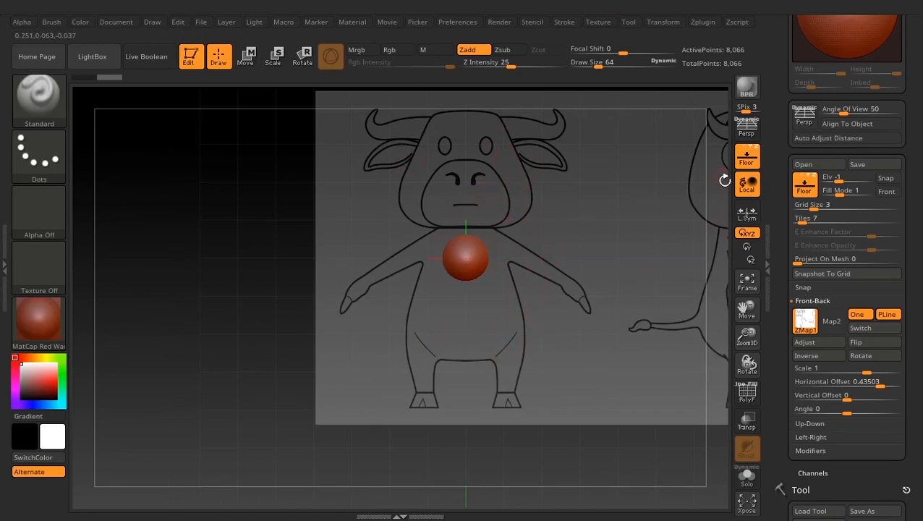
left_click_drag(567, 345, 578, 330)
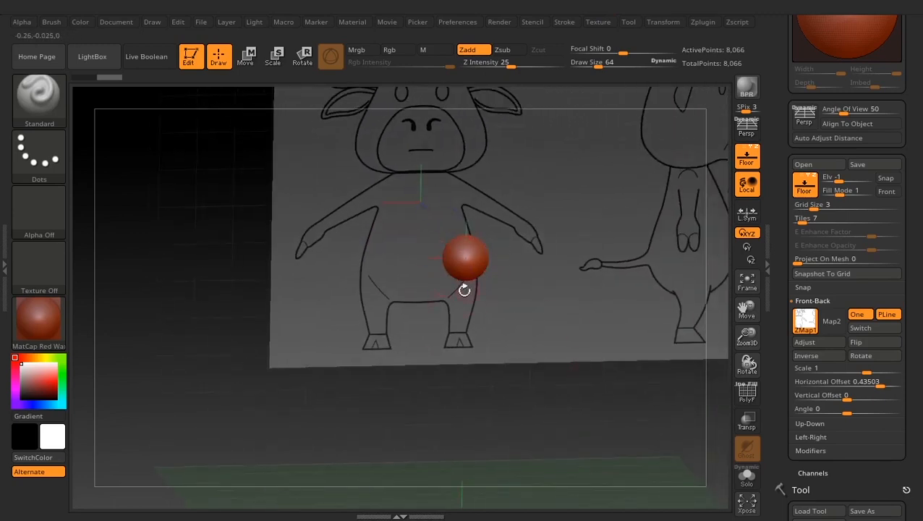
left_click_drag(555, 219, 547, 277, "alt")
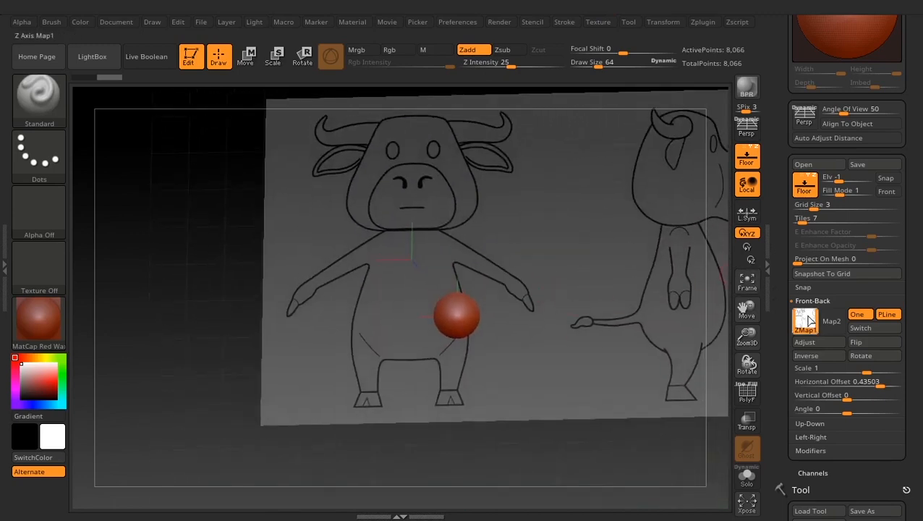
- Import kerbau_imageplane as the first map of the floor's Left-Right reference
scroll(786, 350, "down", 3)
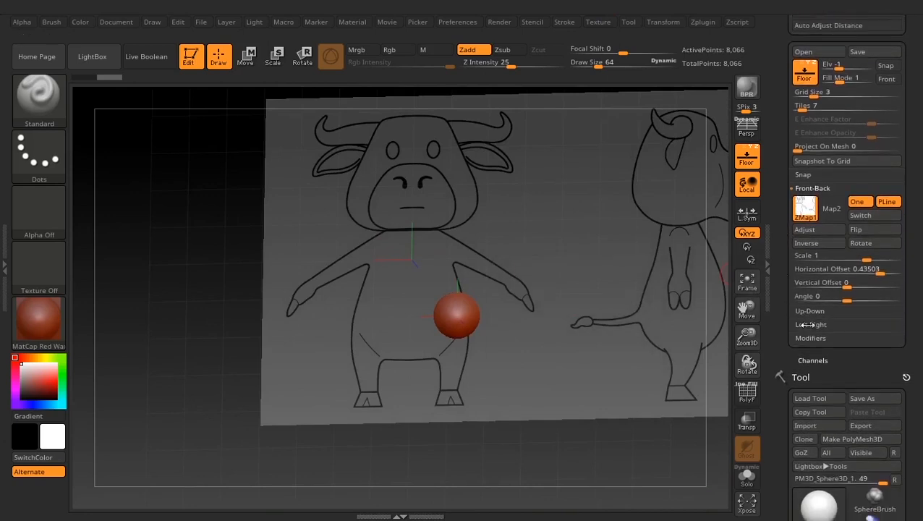
left_click(807, 324)
left_click_drag(527, 226, 559, 270, "alt")
mouse_move(449, 213)
left_mouse_down()
mouse_move(596, 255)
mouse_move(473, 269)
mouse_move(489, 271)
left_mouse_up()
left_click(803, 235)
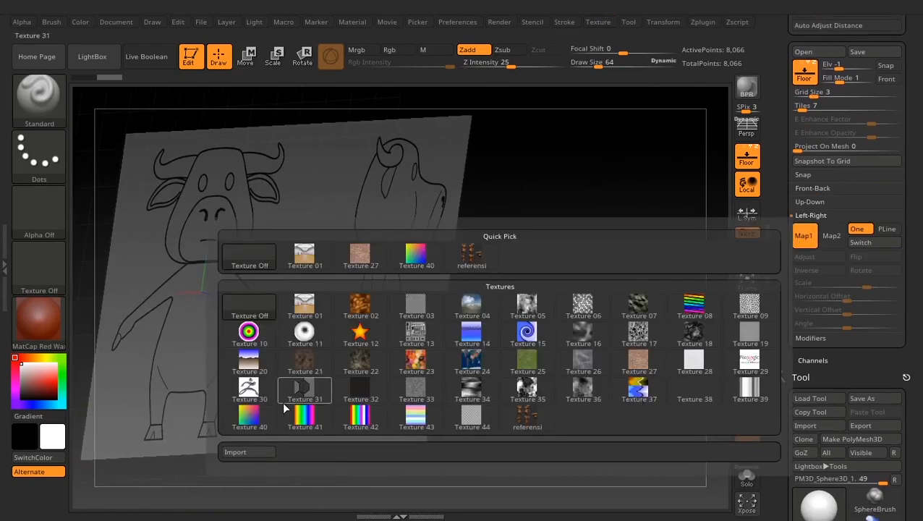
left_click(243, 450)
left_click(159, 139)
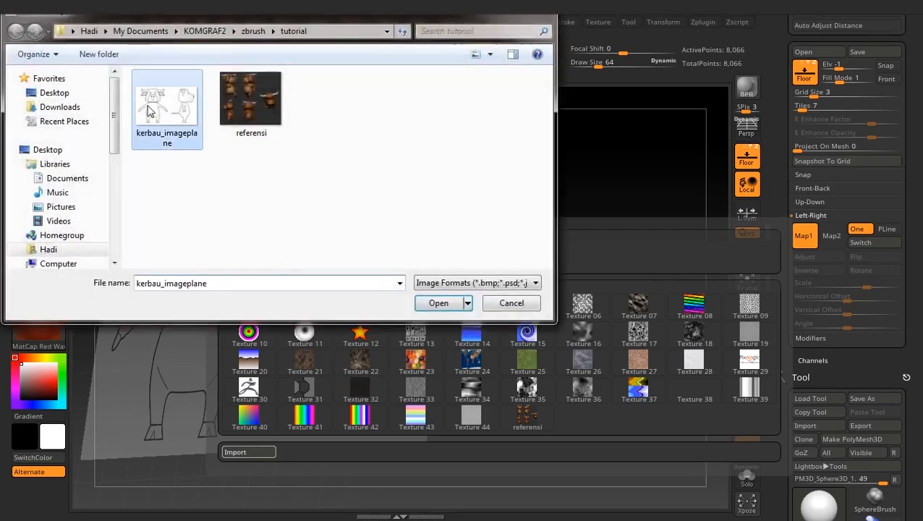
left_click(438, 303)
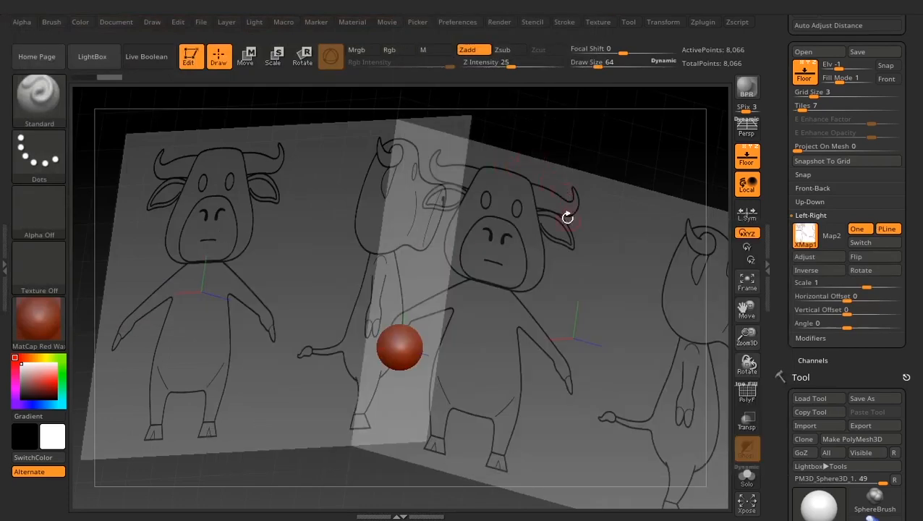
- Set the left-right image's Horizontal Offset to about -0.598, lining up the side-view buffalo drawing with the sphere
left_click_drag(530, 237, 586, 251, "shift")
left_click_drag(454, 279, 518, 259, "alt")
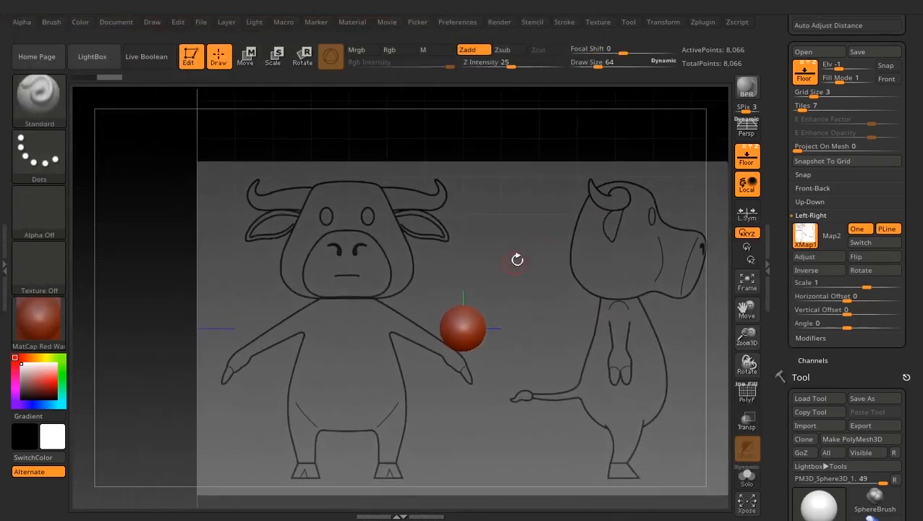
left_click_drag(854, 299, 805, 298)
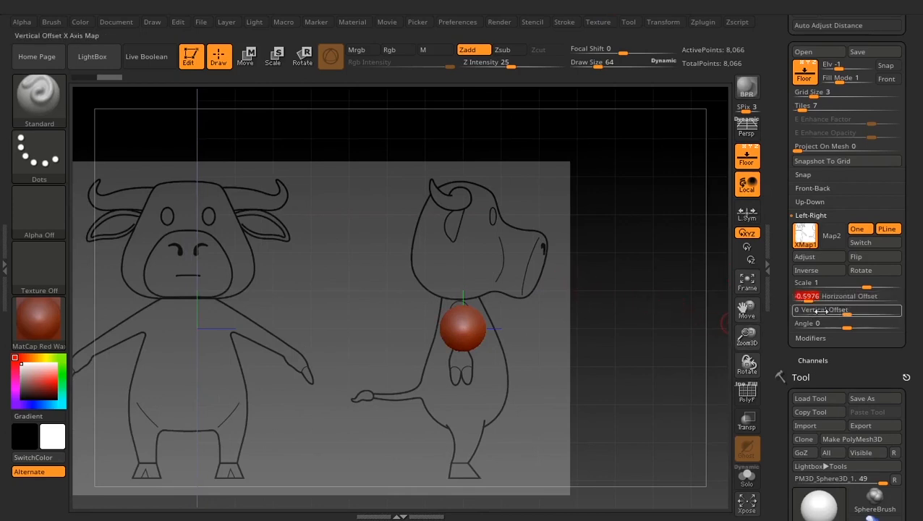
- Examine how the front and side reference planes line up with the sphere from front and angled views
left_click_drag(728, 331, 582, 348, "alt")
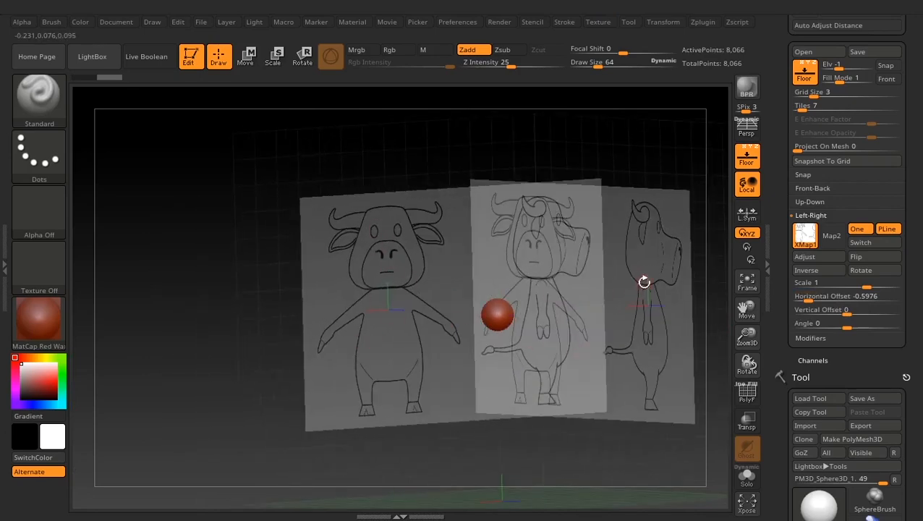
left_click_drag(594, 299, 618, 291, "shift")
left_click_drag(584, 340, 536, 296)
left_click_drag(549, 262, 612, 446, "alt")
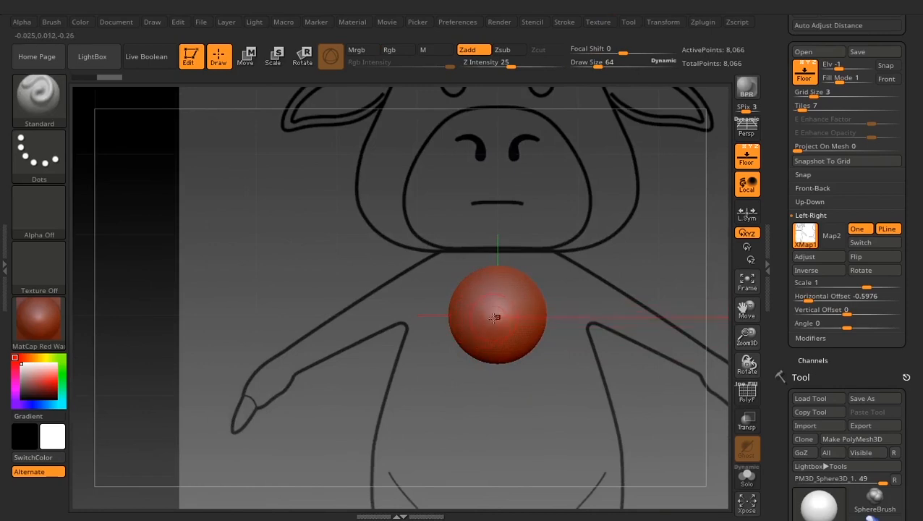
left_click_drag(592, 337, 640, 344, "alt")
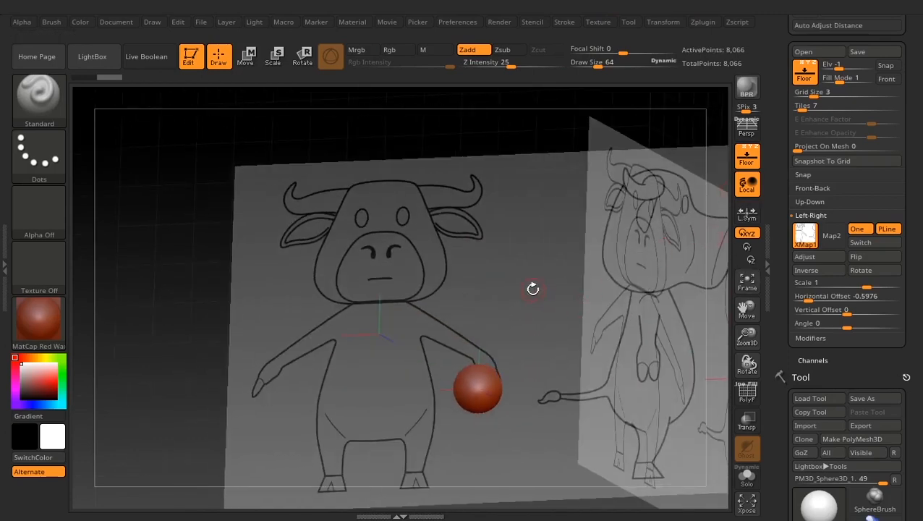
left_click_drag(532, 289, 554, 280)
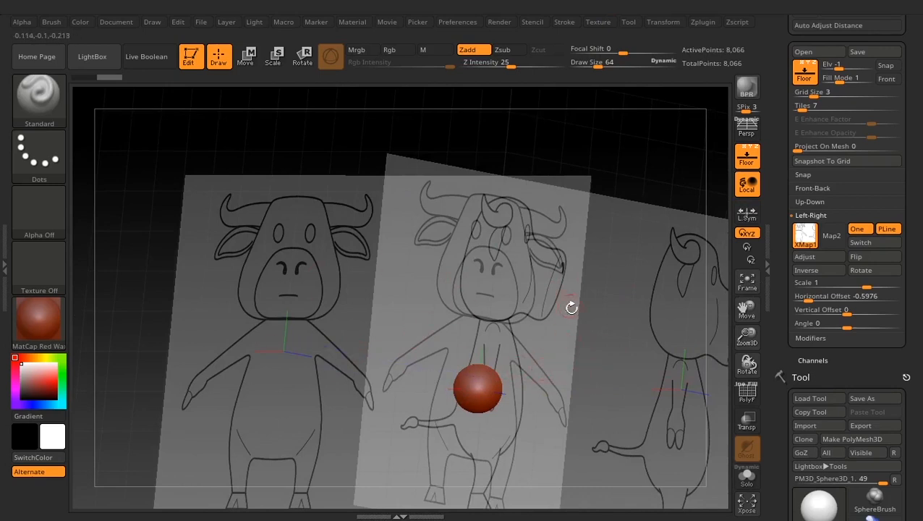
left_click_drag(615, 328, 533, 272, "alt")
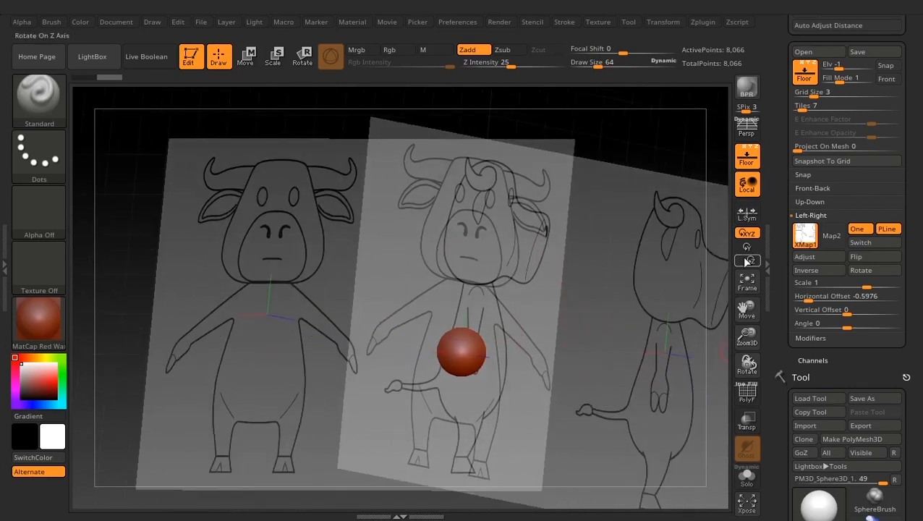
- Display the polyframe on the sphere and inspect its wireframe topology around the pole
left_click(811, 215)
left_click_drag(782, 217, 788, 137)
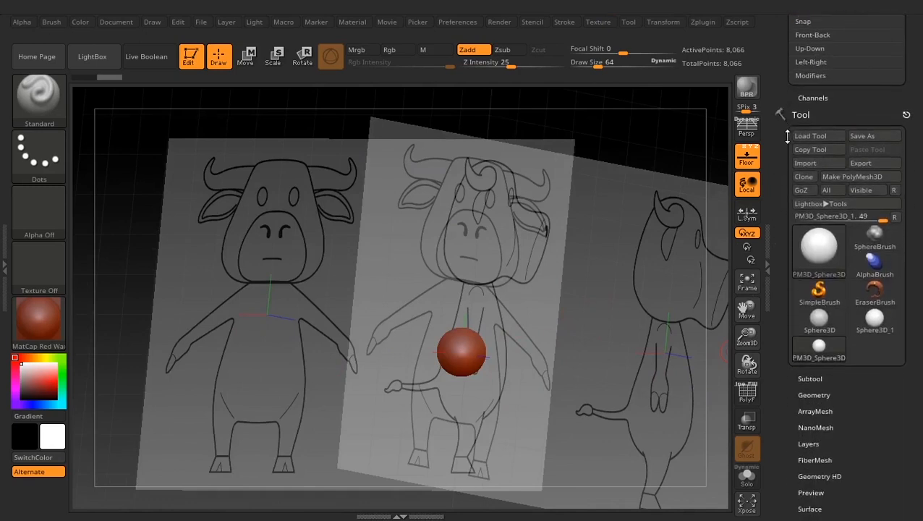
left_click(749, 396)
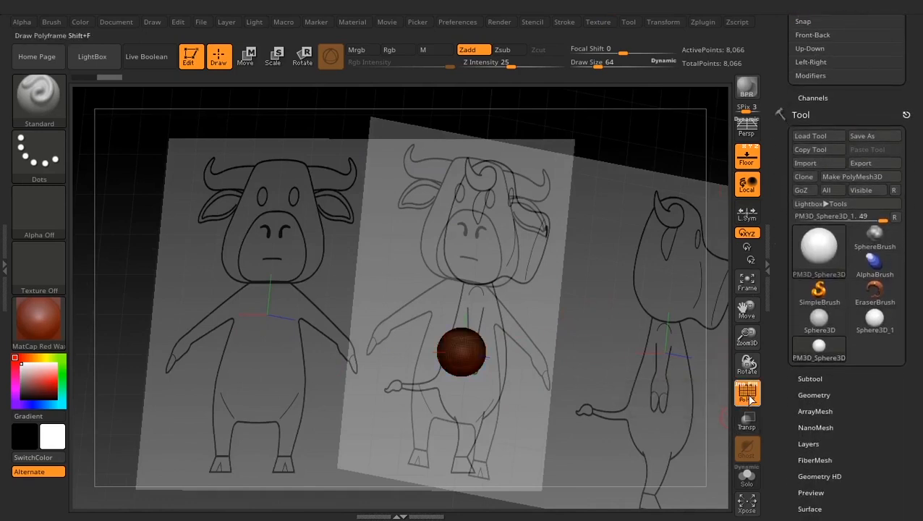
right_click_drag(476, 293, 566, 433, "ctrl")
right_click_drag(603, 308, 557, 359, "alt")
right_click_drag(567, 264, 587, 323, "ctrl")
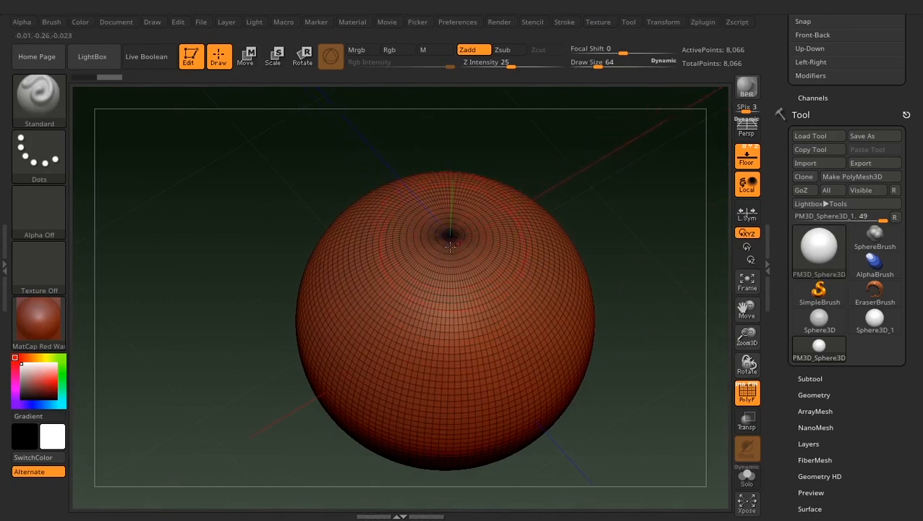
right_click_drag(629, 329, 617, 265, "ctrl")
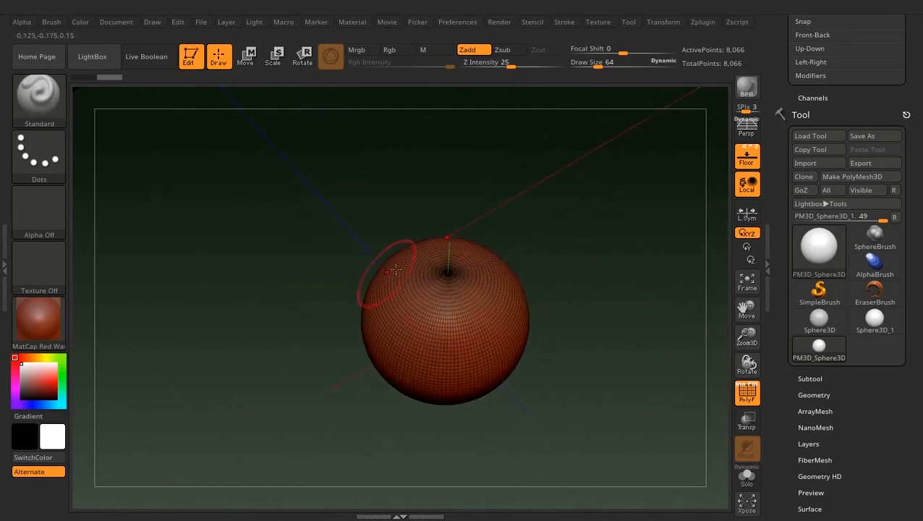
- Initialize the sphere as a QSphere with X, Y and Z Res 2 and inspect its faces
scroll(789, 344, "down", 10)
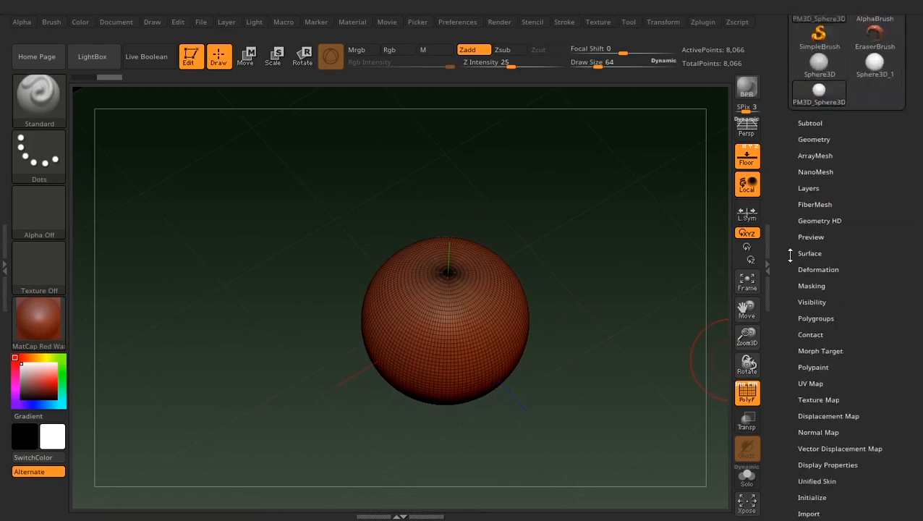
scroll(794, 211, "up", 1)
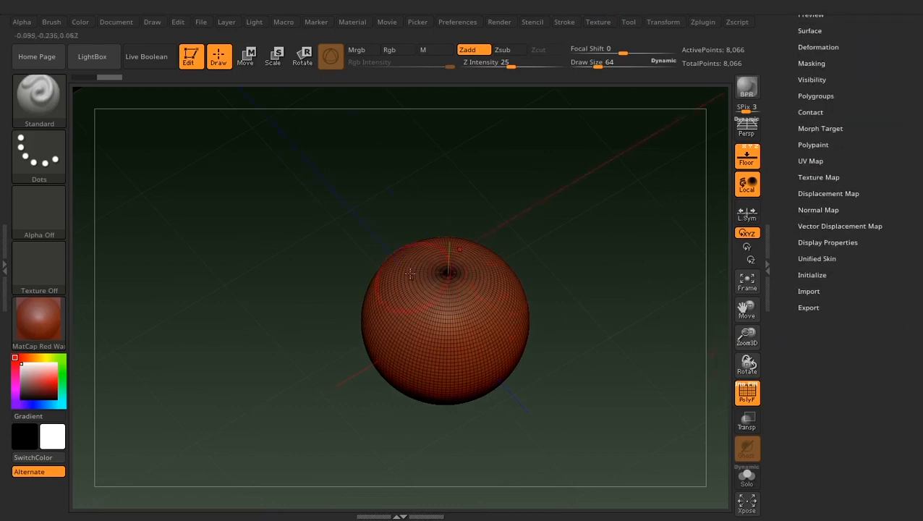
left_click(813, 275)
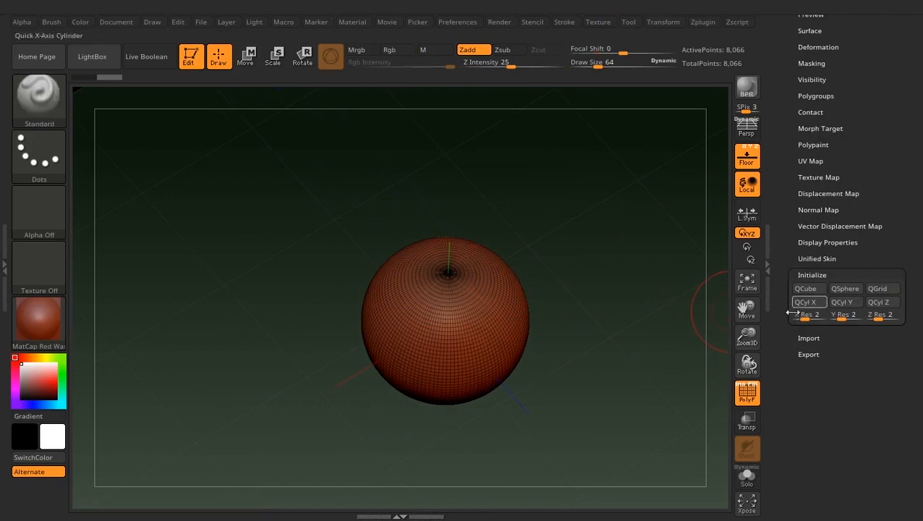
left_click(847, 287)
mouse_move(571, 313)
left_mouse_down()
mouse_move(586, 335)
mouse_move(561, 346)
mouse_move(605, 353)
mouse_move(577, 332)
mouse_move(586, 351)
left_mouse_up()
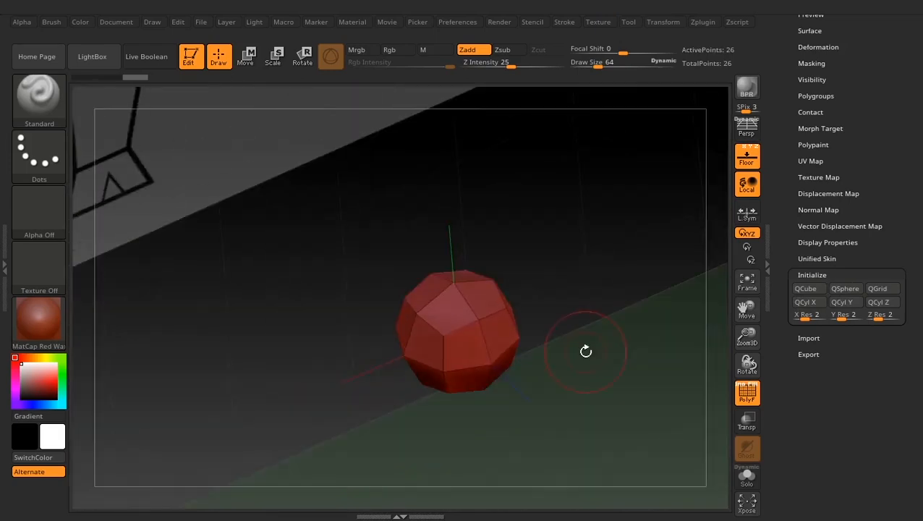
left_click_drag(531, 312, 566, 264)
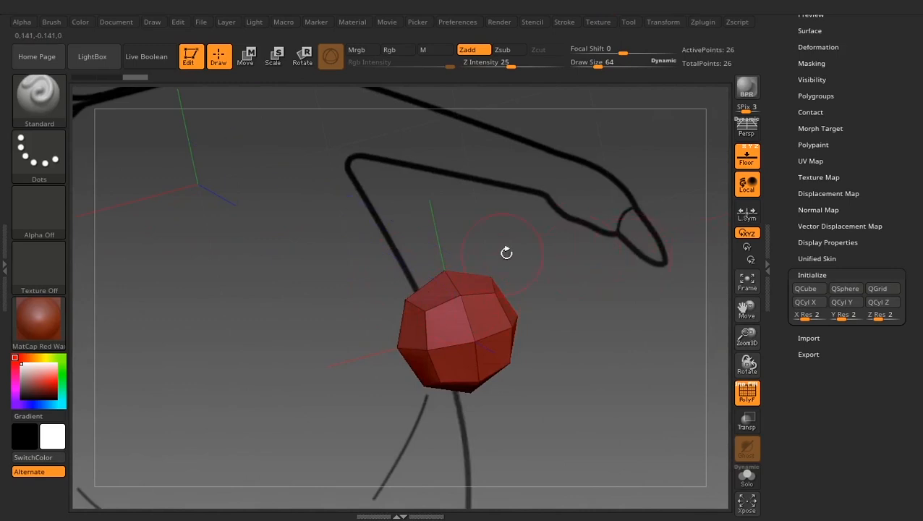
- Raise the Initialize resolution to 8 in X, Y and Z and regenerate the mesh as a QSphere
left_click_drag(329, 256, 550, 258)
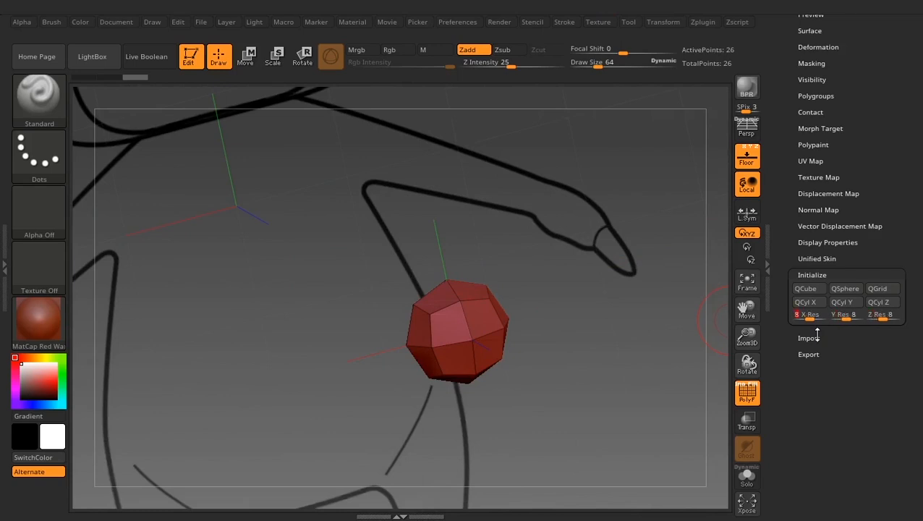
left_click(846, 288)
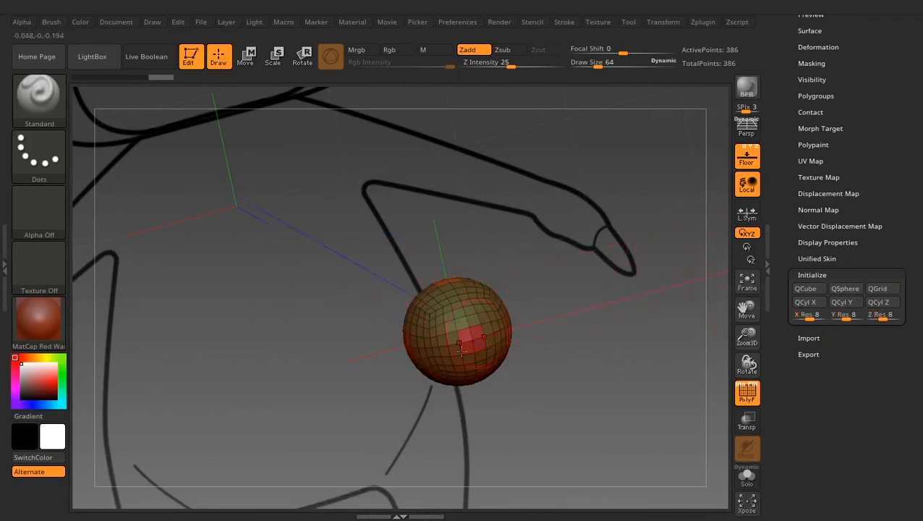
mouse_move(563, 348)
left_mouse_down("shift")
mouse_move(527, 280)
mouse_move(525, 353)
left_mouse_up("shift")
- Hide the polyframe, move the QSphere up along Y onto the buffalo's muzzle, and return to Draw mode
key("w")
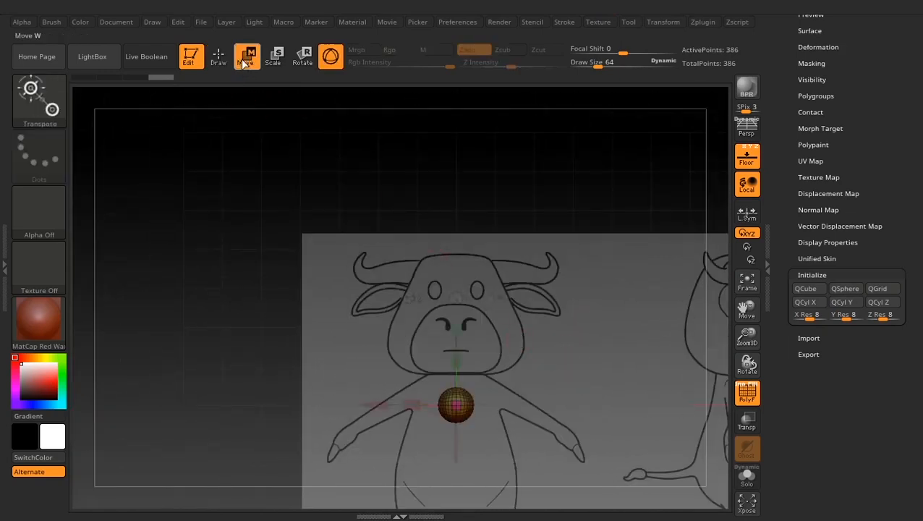
left_click_drag(450, 323, 457, 268)
key("shift+f")
left_click_drag(578, 292, 580, 339, "alt")
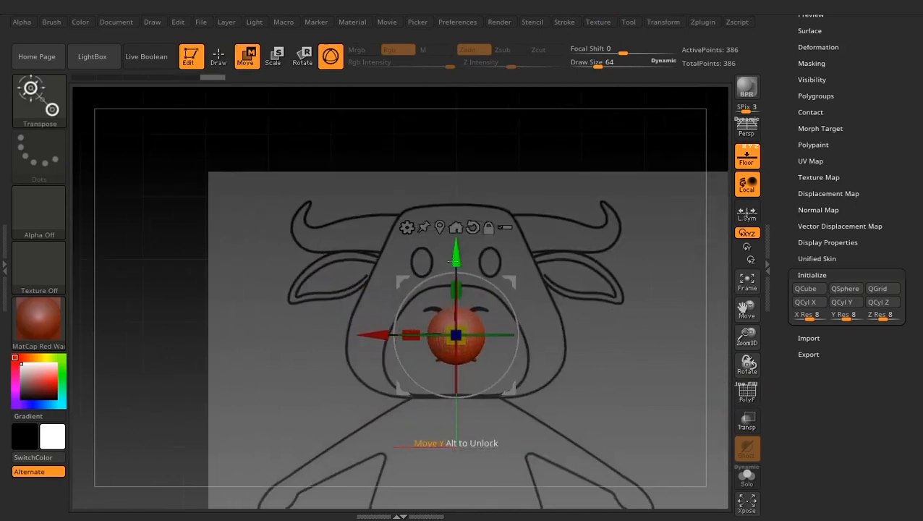
left_click_drag(450, 259, 452, 243)
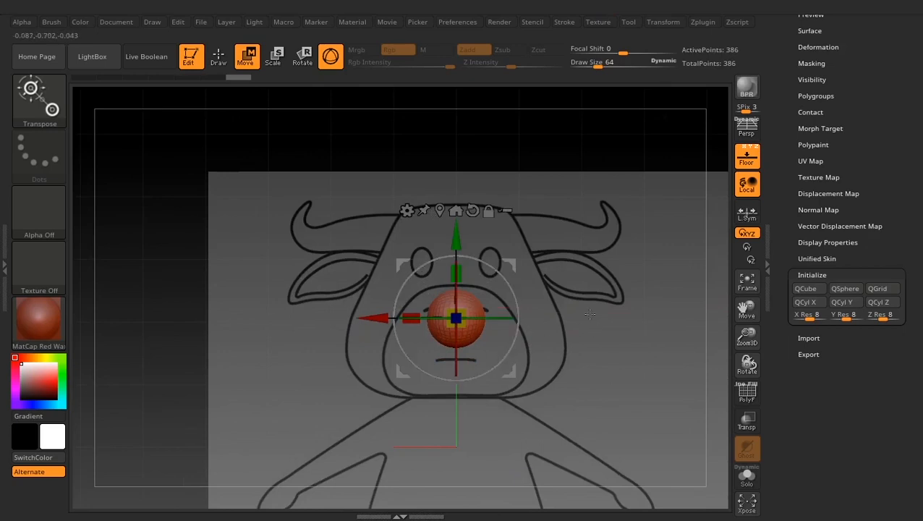
mouse_move(570, 324)
right_mouse_down("ctrl")
mouse_move(578, 293)
mouse_move(545, 290)
right_mouse_up("ctrl")
left_click(218, 57)
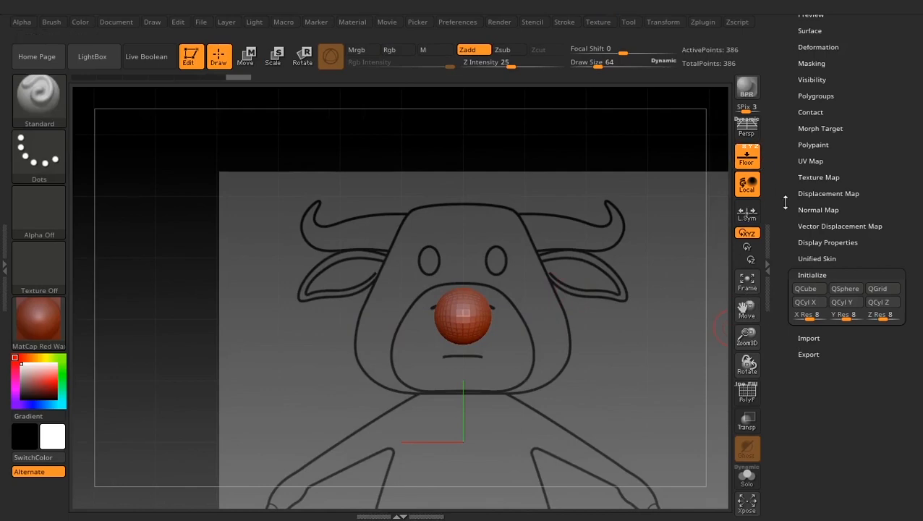
- Try floor Fill Mode 3 on the reference image planes, and set the Fill Mode back to 1
scroll(785, 203, "up", 6)
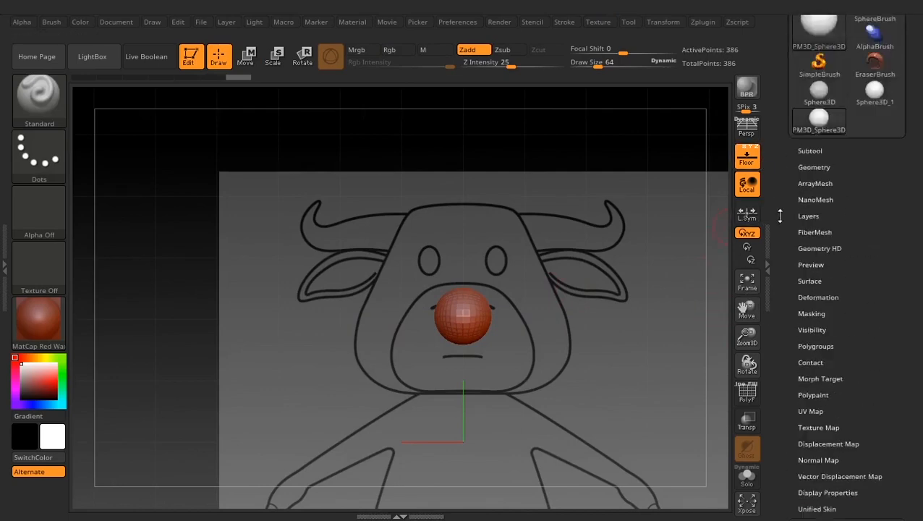
scroll(780, 216, "up", 7)
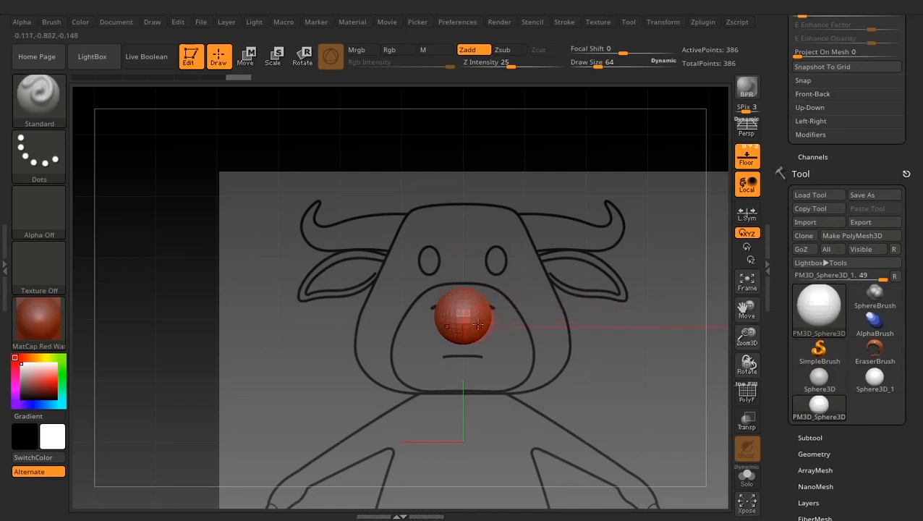
scroll(780, 309, "down", 6)
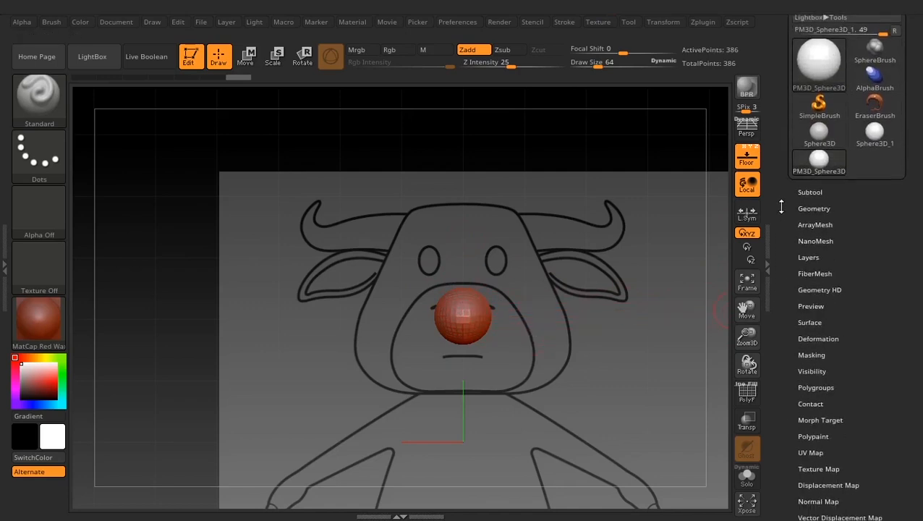
scroll(783, 347, "up", 11)
scroll(786, 396, "up", 2)
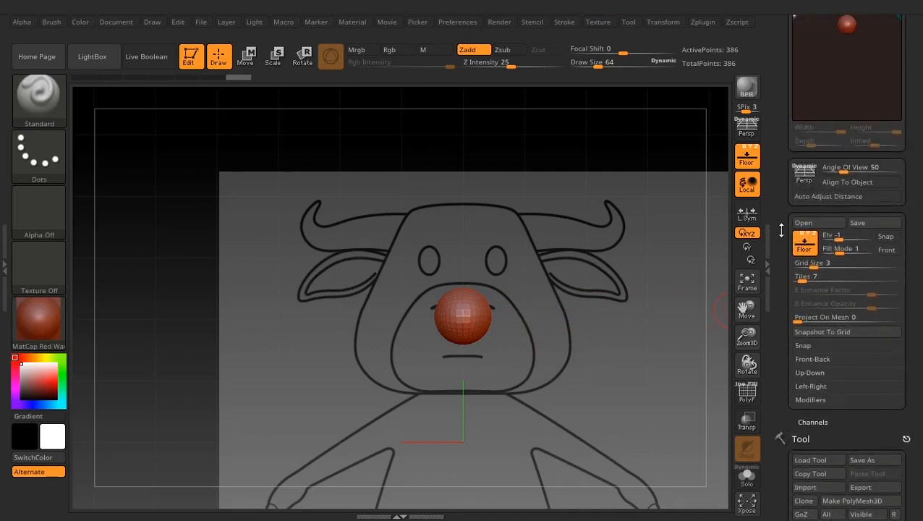
scroll(782, 230, "up", 4)
scroll(782, 175, "down", 4)
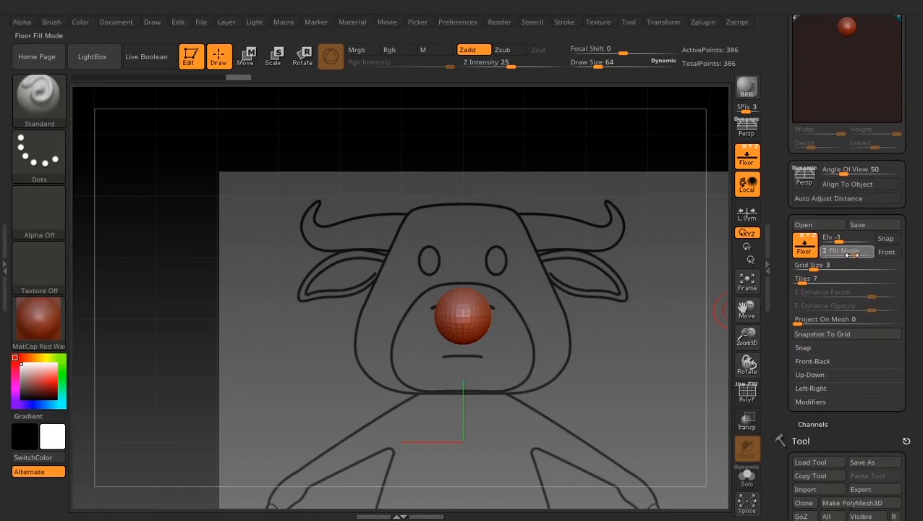
left_click(868, 252)
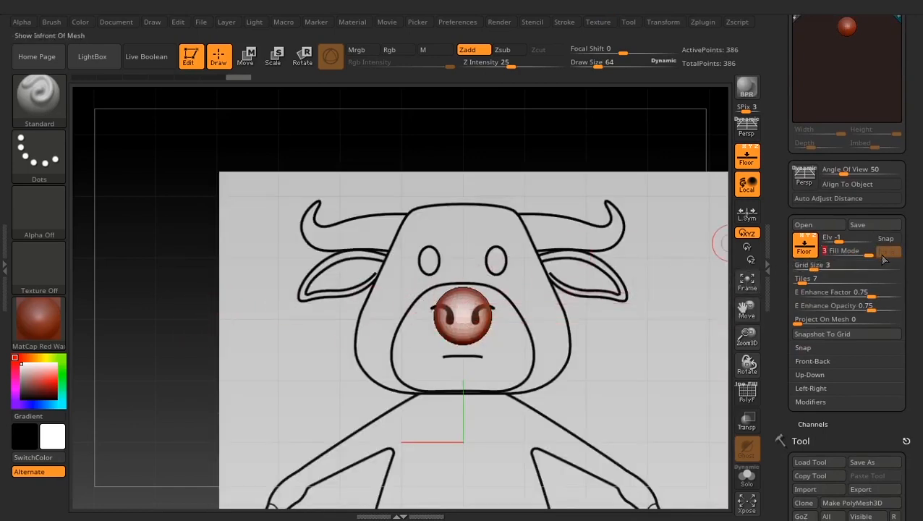
left_click_drag(868, 252, 839, 256)
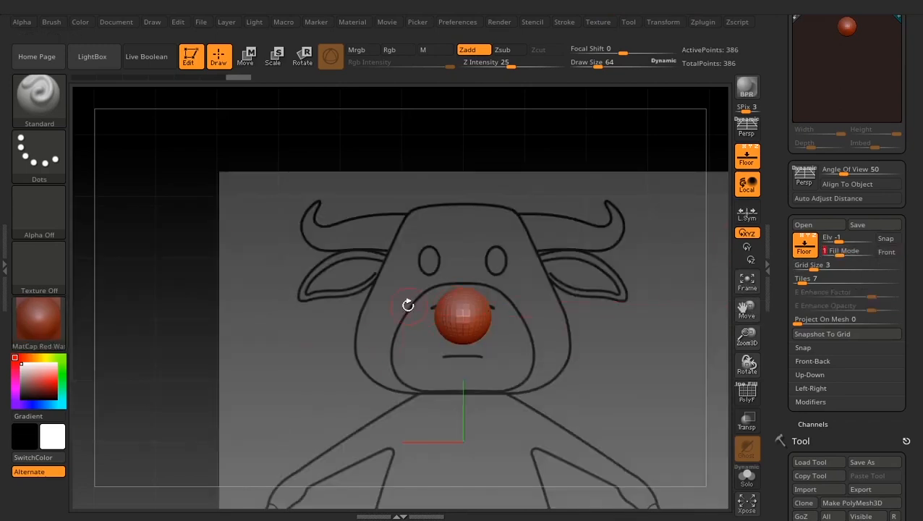
- Change the sphere's material to BasicMaterial
left_click(39, 318)
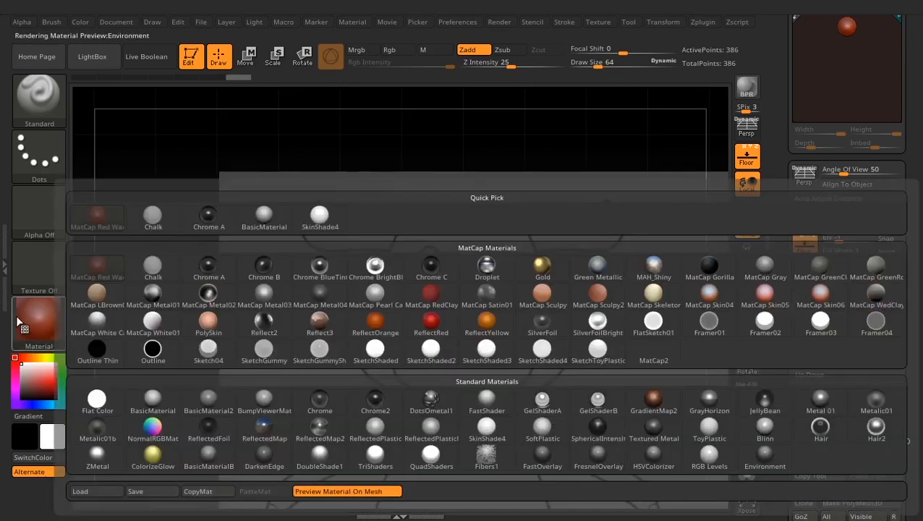
left_click(153, 400)
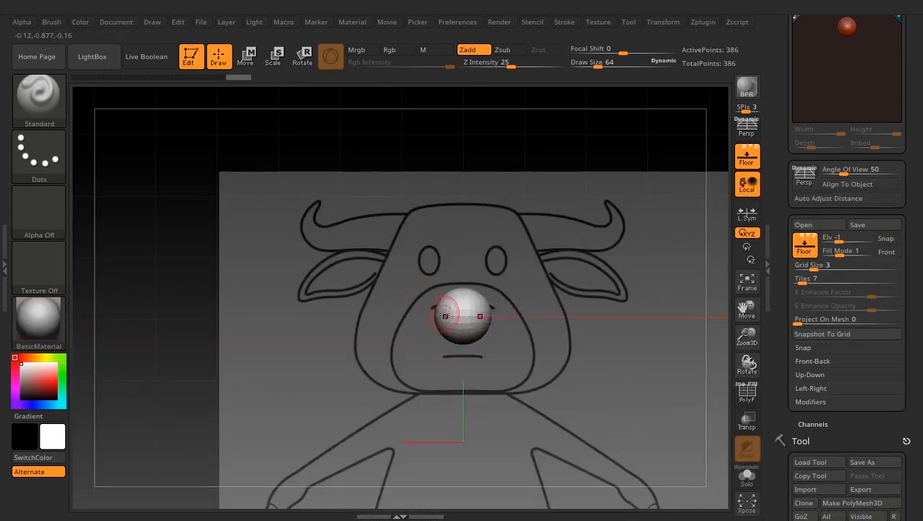
- Set the floor's Fill Mode to 3 and scale the sphere up uniformly to nearly the width of the buffalo's head
right_click_drag(445, 315, 463, 295, "ctrl")
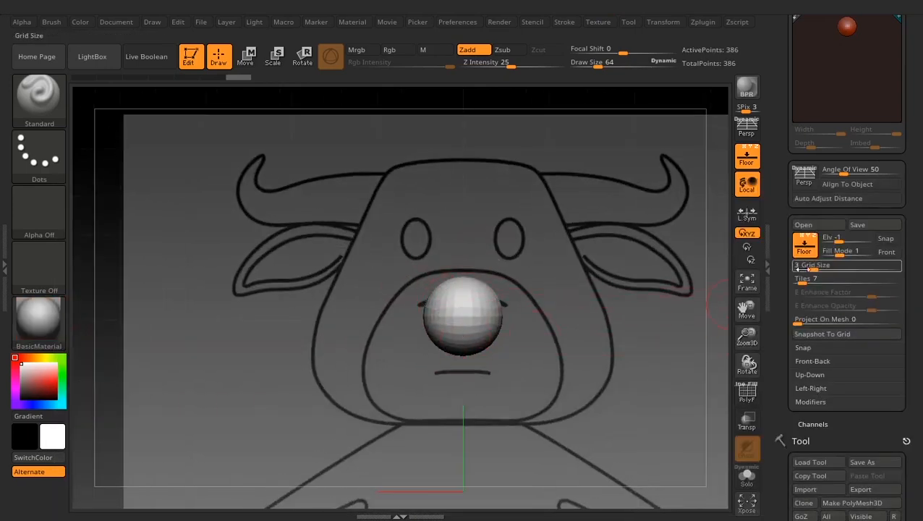
left_click_drag(839, 251, 903, 254)
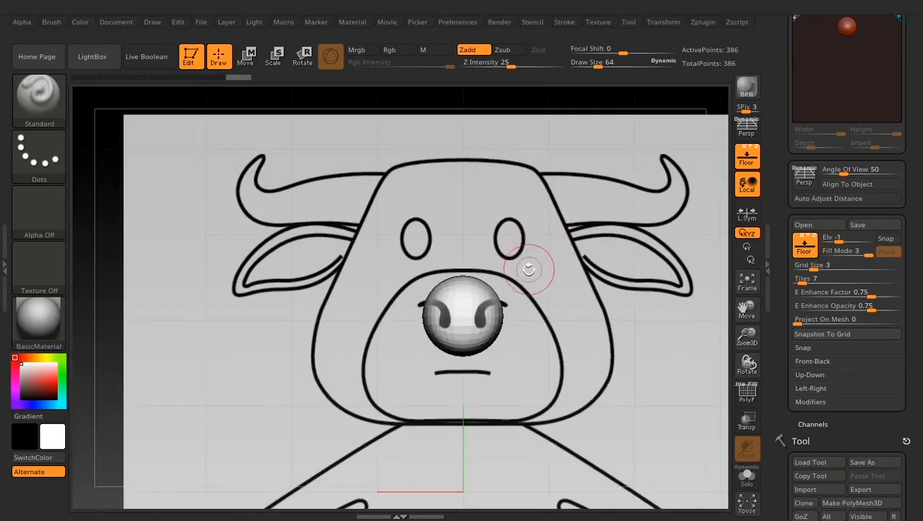
key("w")
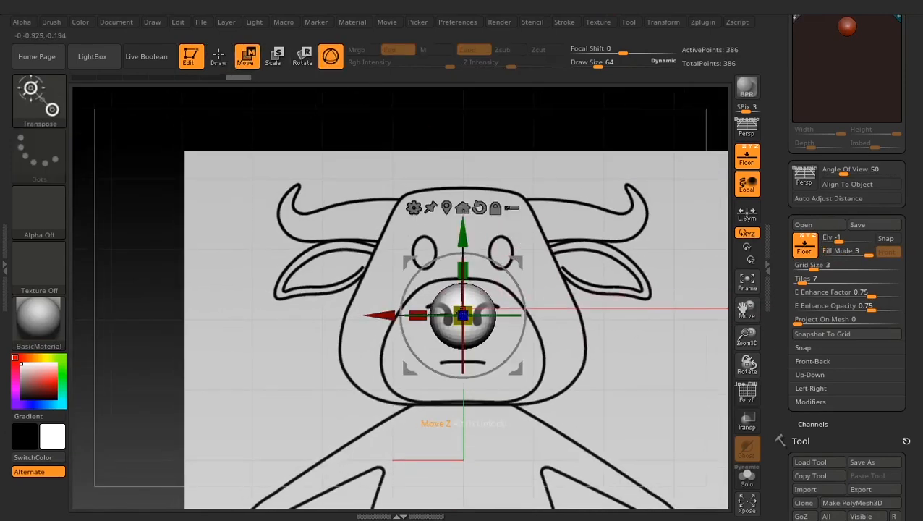
left_click_drag(462, 313, 515, 258)
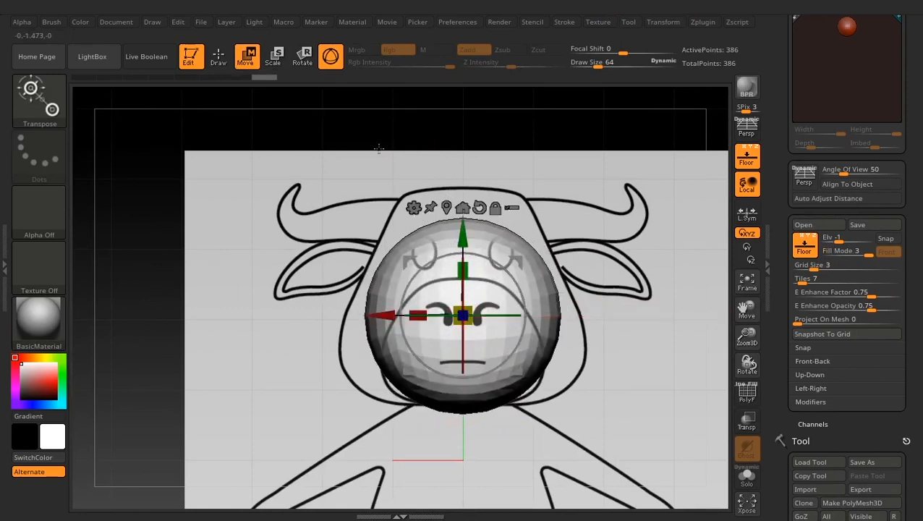
left_click(218, 57)
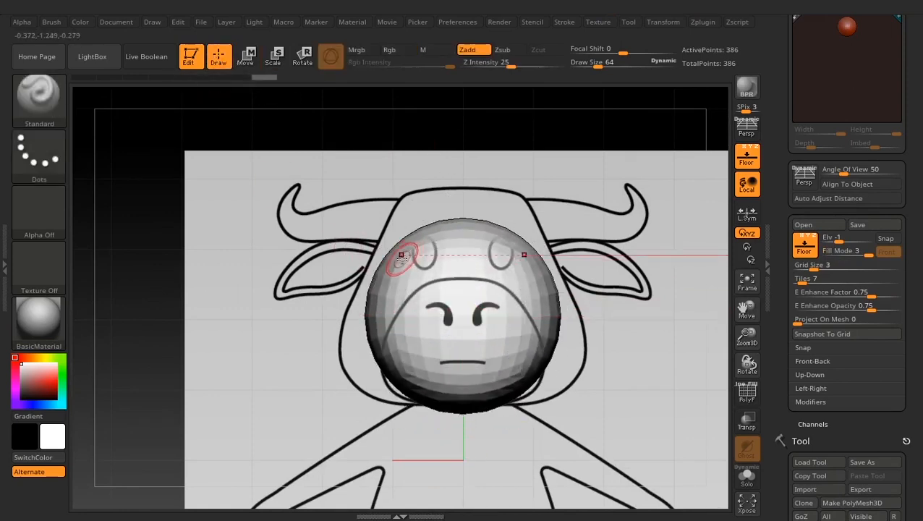
- Choose the Move Topological brush and raise its Draw Size to 654
key("b")
key("m")
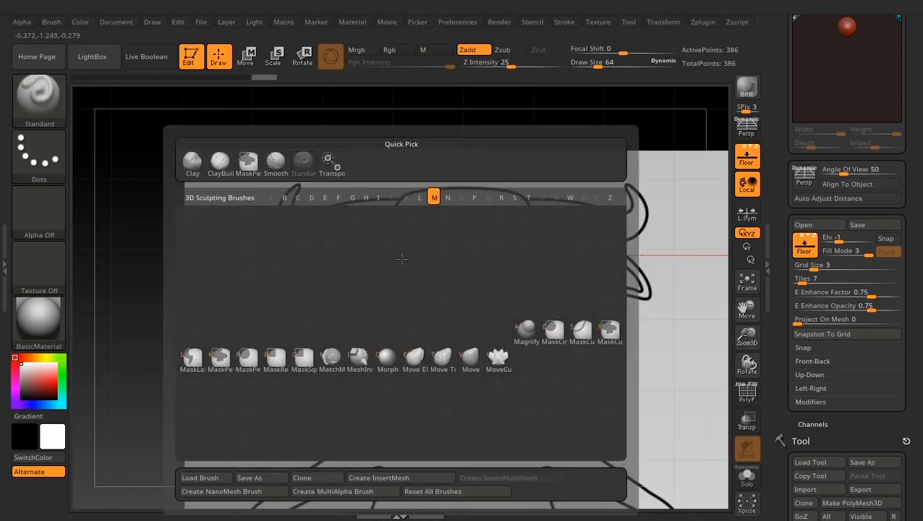
key("t")
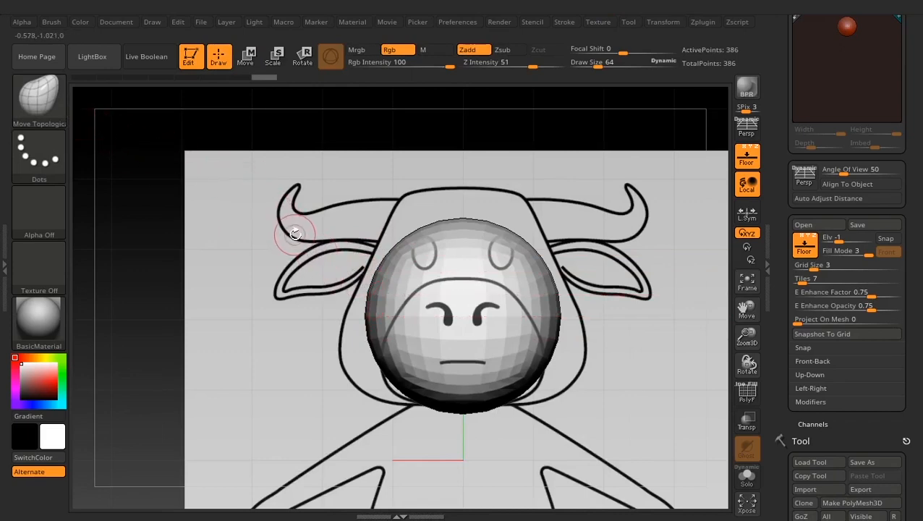
key("space")
left_click_drag(374, 299, 418, 298)
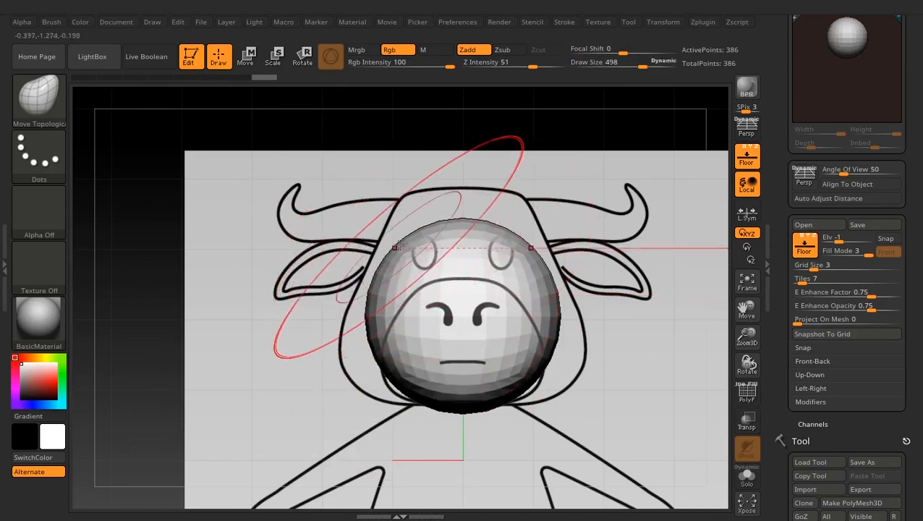
key("space")
left_click_drag(375, 301, 391, 301)
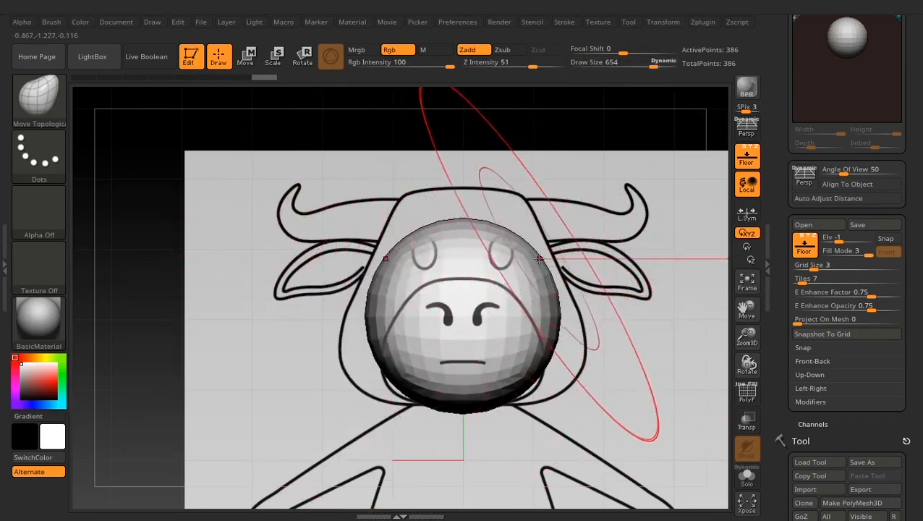
- Pull the sphere's top up to the crown and its lower sides out to the jaw, then shape the lower corners at Draw Size 316
left_click_drag(395, 249, 395, 192)
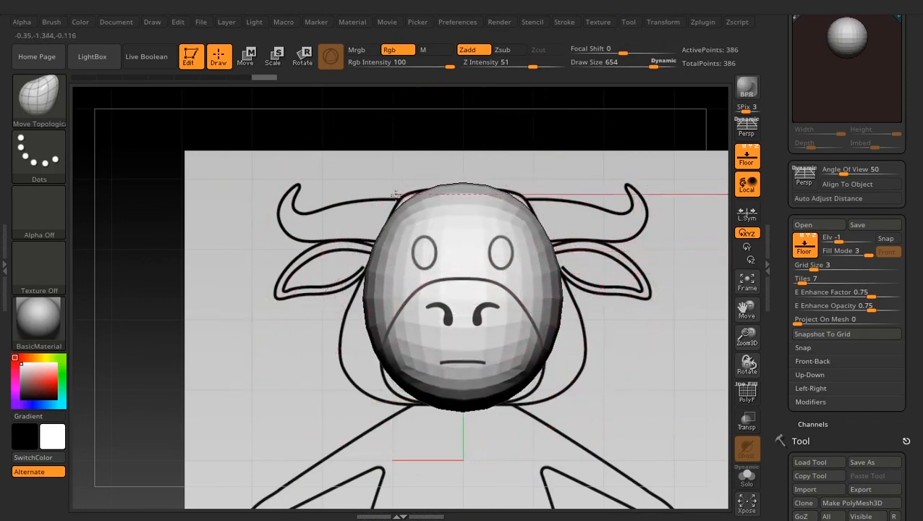
mouse_move(376, 357)
left_mouse_down()
mouse_move(345, 374)
mouse_move(294, 381)
mouse_move(274, 376)
mouse_move(268, 355)
left_mouse_up()
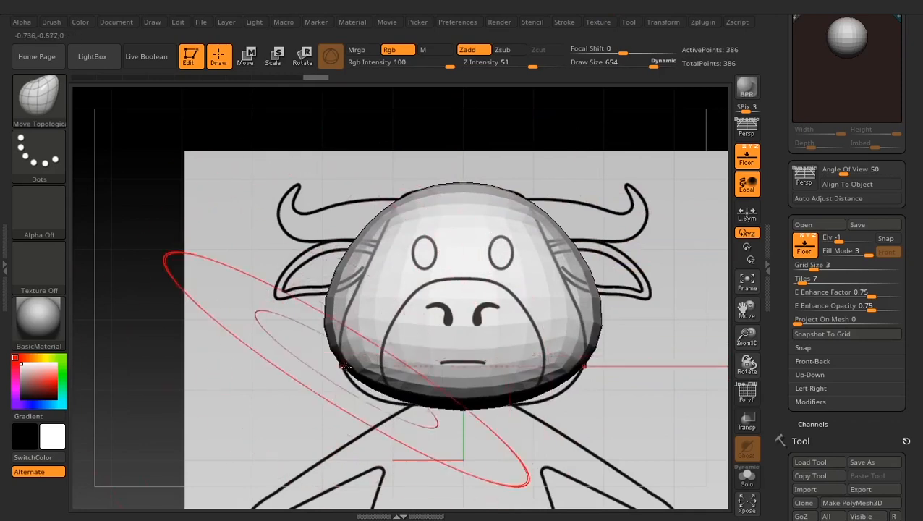
key("space")
left_click_drag(346, 312, 307, 312)
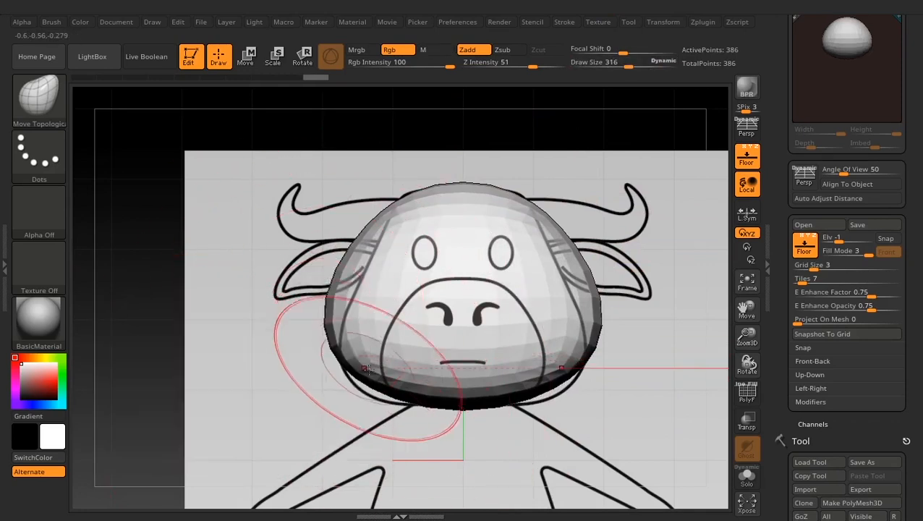
left_click_drag(356, 395, 361, 398)
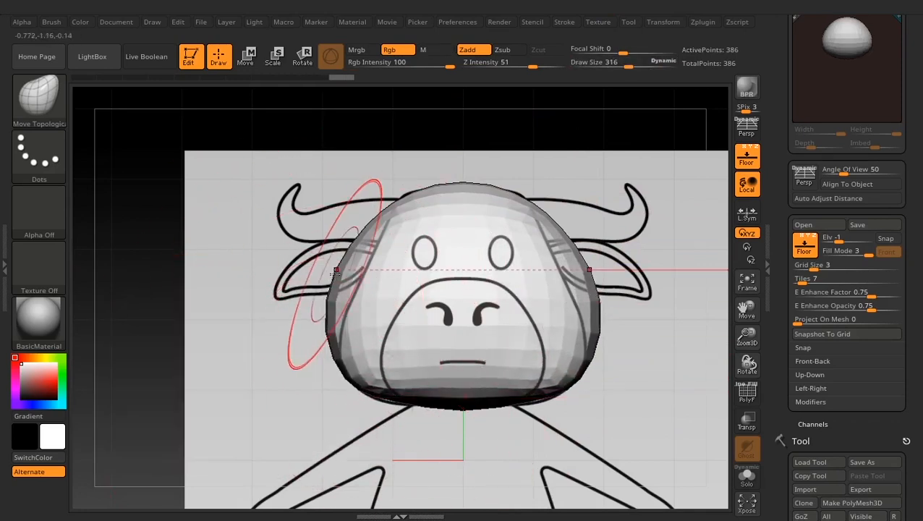
- With Draw Size 381, push the upper and middle sides in to the front head outline and even out the lower edge
key("space")
left_click_drag(331, 277, 372, 280)
left_click_drag(351, 299, 360, 297)
left_click_drag(343, 343, 350, 340)
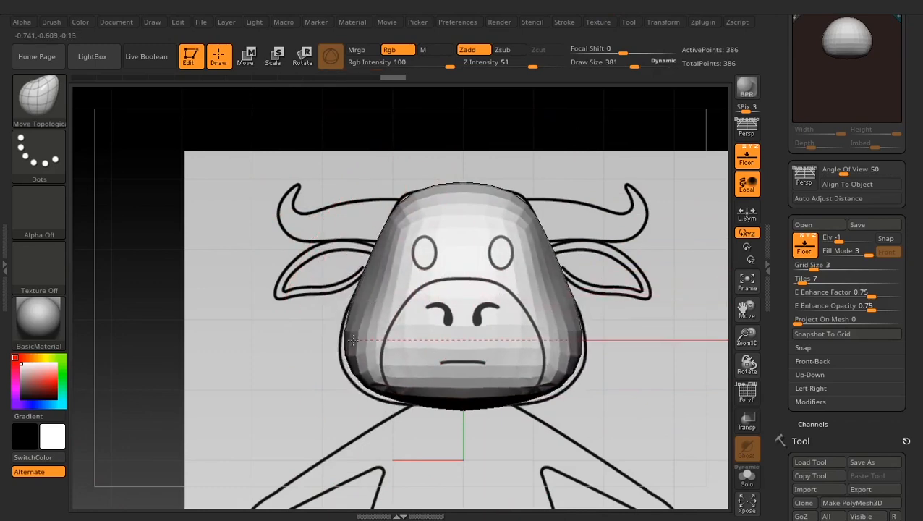
left_click_drag(397, 410, 400, 406)
left_click_drag(468, 411, 471, 402)
- Reduce the Draw Size to 265 and refine the chin, jaw corners and flat crown against the front reference
key("space")
left_click_drag(459, 324, 448, 324)
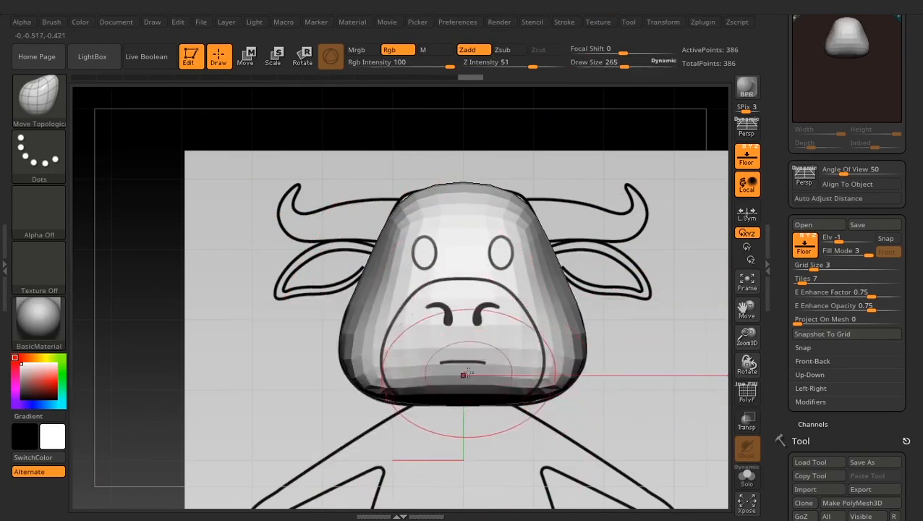
left_click_drag(466, 373, 466, 378)
left_click_drag(467, 380, 467, 385)
left_click_drag(540, 401, 536, 407)
left_click_drag(414, 199, 407, 196)
left_click_drag(465, 191, 463, 198)
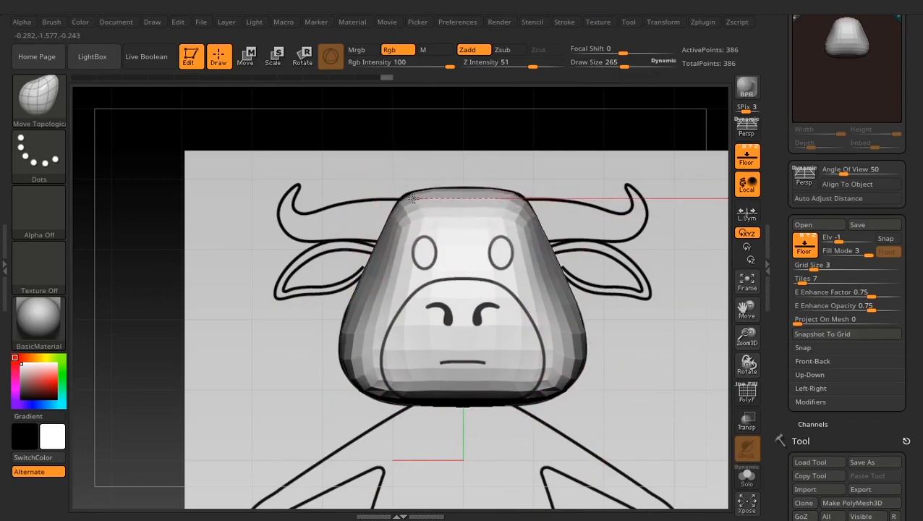
- In side view, set Draw Size to 433 and push the back, lower front and forehead in to the head profile
left_click_drag(614, 210, 687, 220)
key("space")
left_click_drag(512, 277, 530, 277)
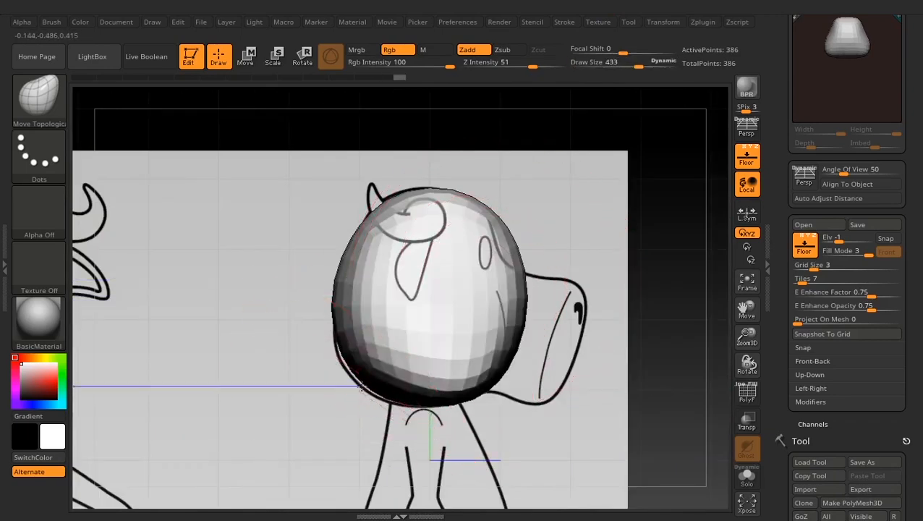
left_click_drag(364, 384, 366, 379)
left_click_drag(496, 385, 491, 379)
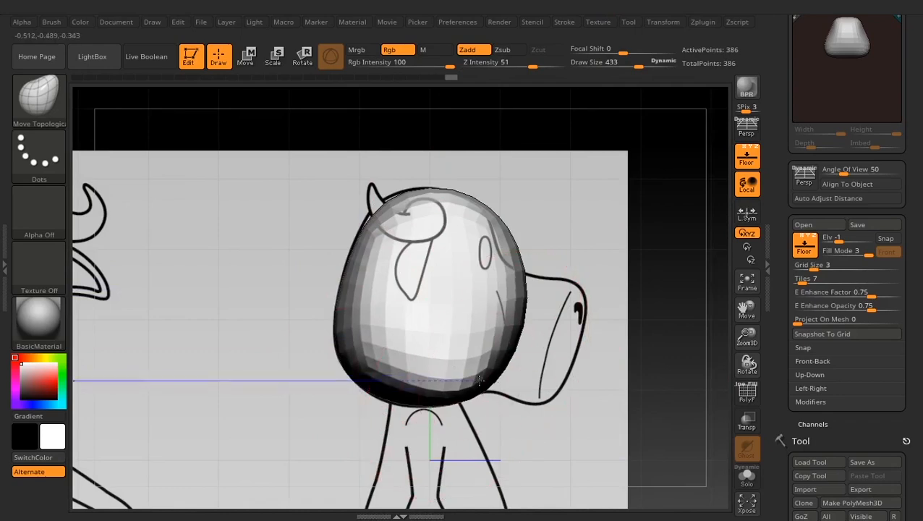
left_click_drag(523, 315, 511, 301)
left_click_drag(510, 244, 486, 225)
- Refine the forehead and front face contour to the side reference with a Draw Size of 308
key("space")
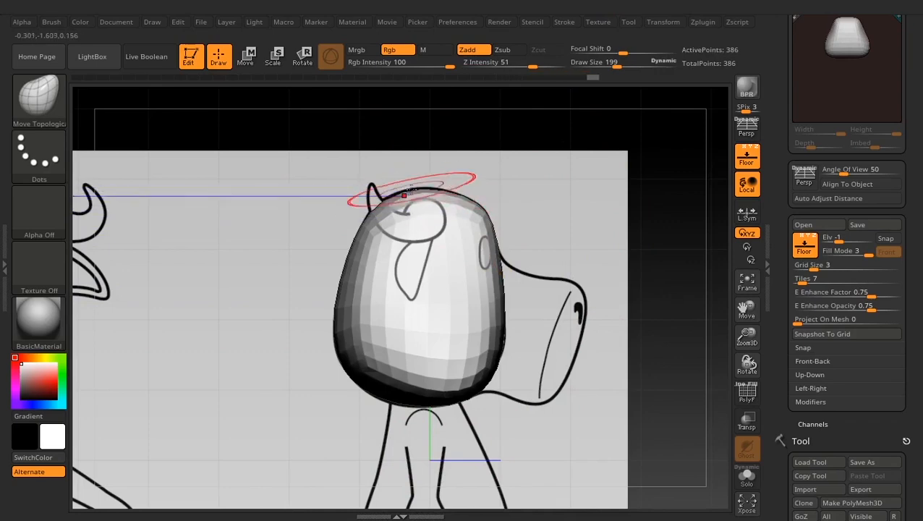
key("space")
scroll(500, 270, "up", 3)
left_click_drag(502, 274, 498, 247)
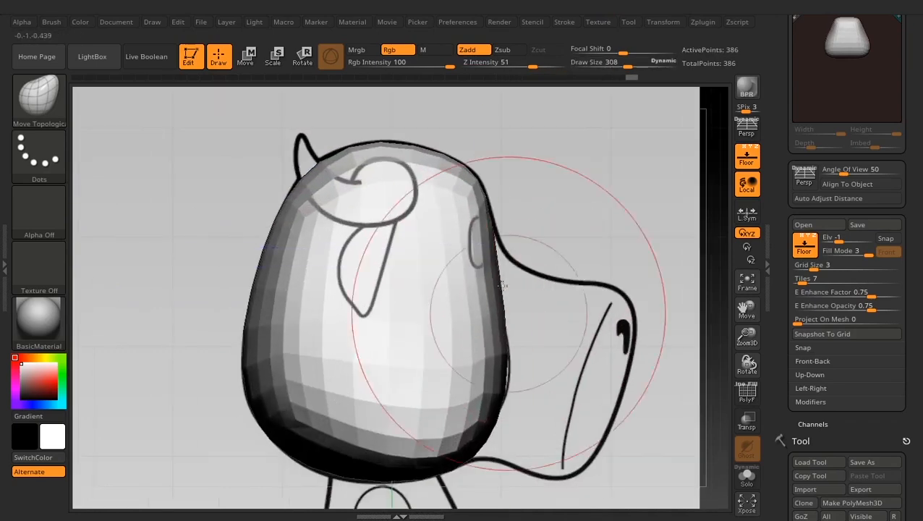
left_click_drag(512, 368, 508, 369)
left_click_drag(504, 304, 502, 304)
scroll(471, 246, "down", 2)
- Shape the head's upper front corners from an overhead angle with the Move Topological brush
left_click_drag(366, 400, 377, 421)
scroll(377, 420, "down", 4)
mouse_move(551, 344)
left_mouse_down()
mouse_move(572, 362)
mouse_move(553, 418)
mouse_move(553, 367)
mouse_move(370, 440)
left_mouse_up()
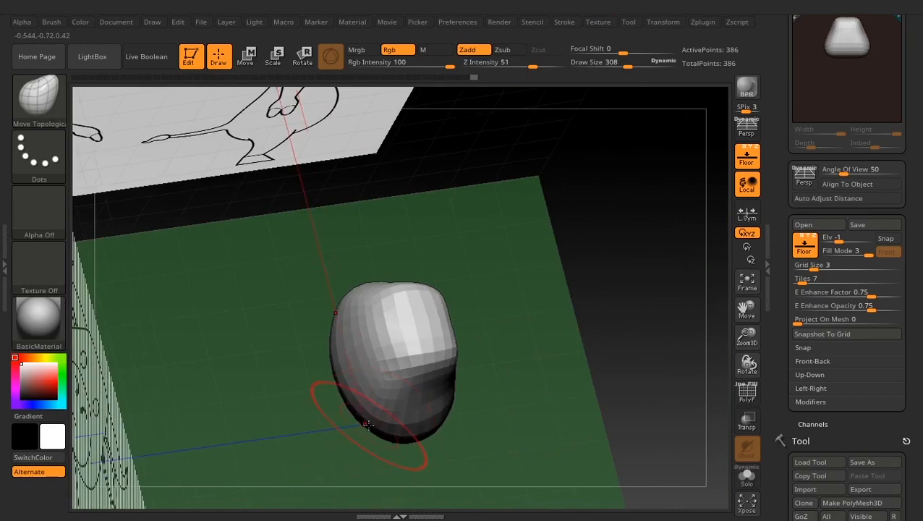
mouse_move(431, 414)
left_mouse_down()
mouse_move(452, 350)
mouse_move(510, 313)
left_mouse_up()
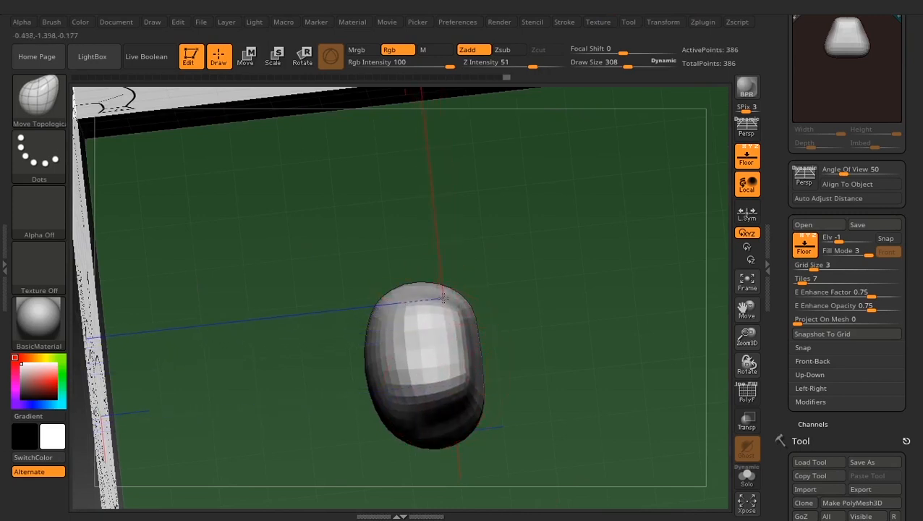
left_click_drag(444, 297, 447, 297)
left_click_drag(523, 288, 512, 339, "alt")
- Reduce the Draw Size to 218 and adjust the Smooth brush's Z Intensity
key("space")
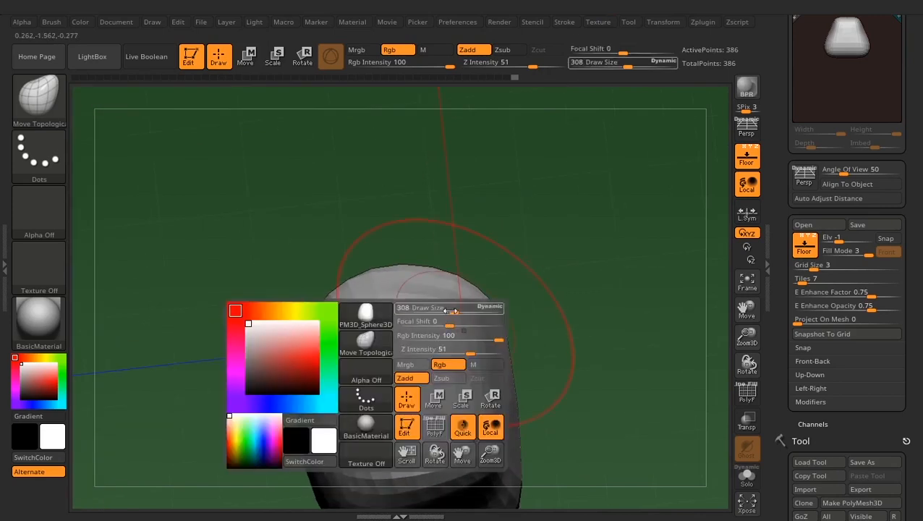
left_click_drag(454, 310, 446, 310)
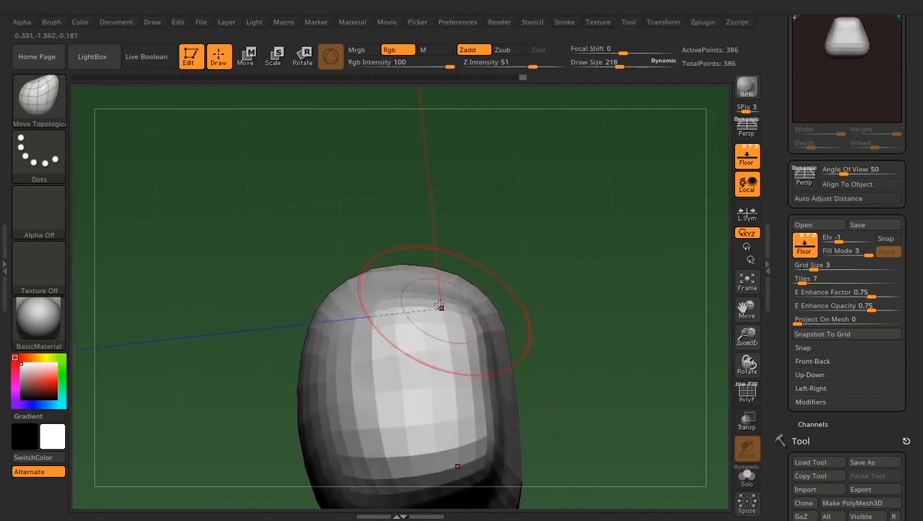
key("shift")
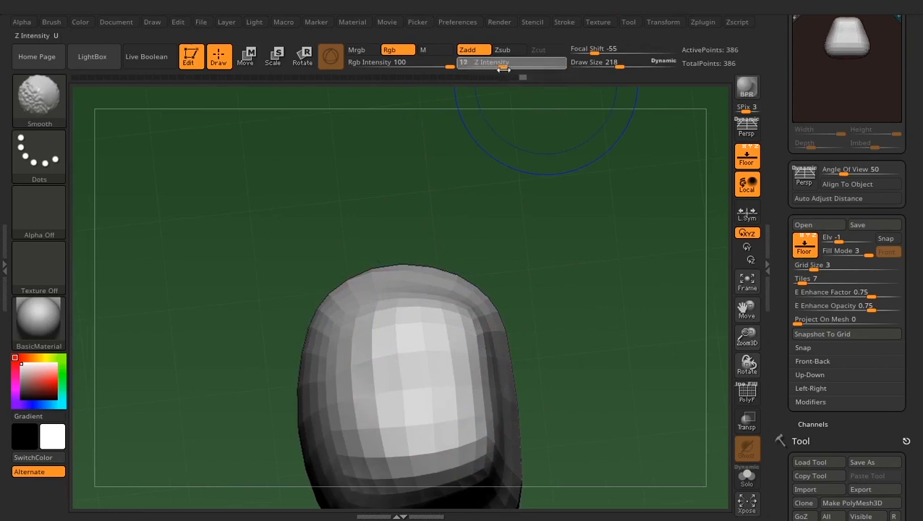
left_click_drag(484, 68, 490, 67)
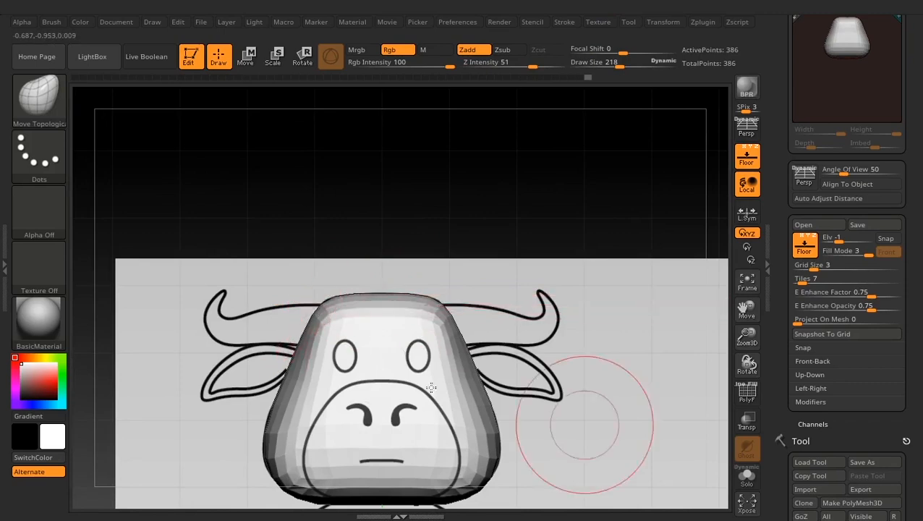
- Check the head against the front and side references and duplicate its subtool
left_click_drag(651, 402, 647, 333, "alt")
left_click_drag(511, 357, 505, 285, "alt")
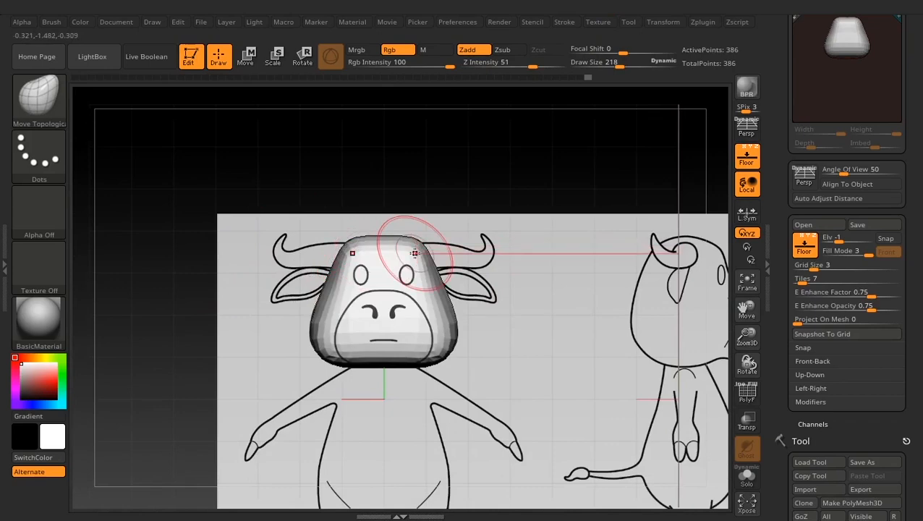
left_click_drag(382, 226, 578, 251)
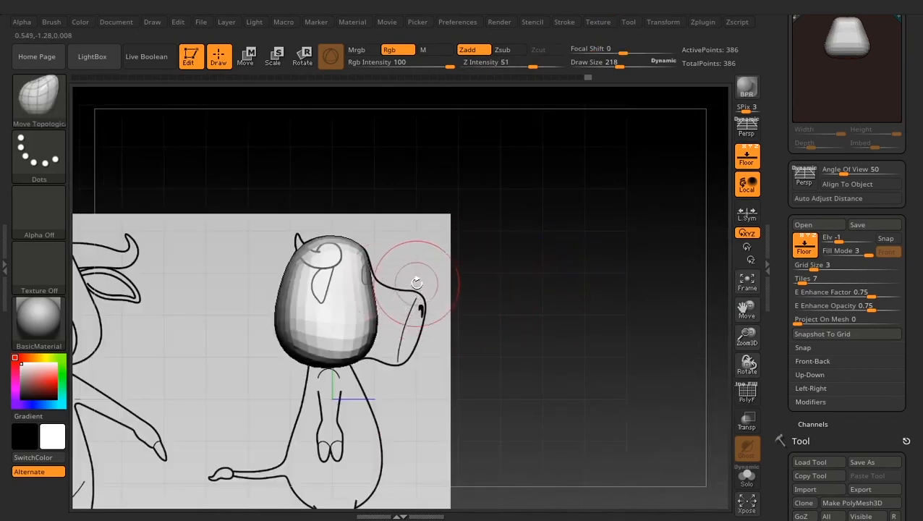
left_click_drag(402, 322, 420, 257, "alt")
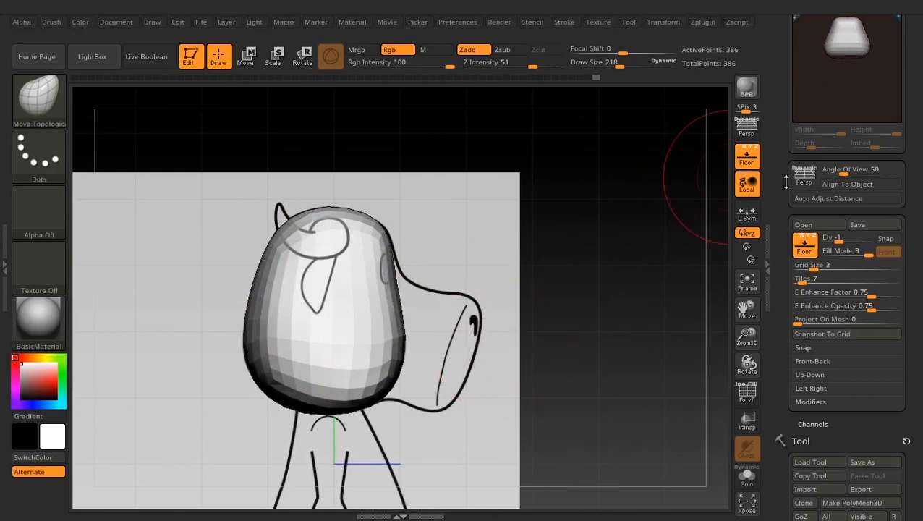
mouse_move(787, 182)
left_mouse_down()
mouse_move(794, 287)
mouse_move(790, 45)
left_mouse_up()
left_click_drag(784, 311, 789, 256)
left_click(816, 291, "shift")
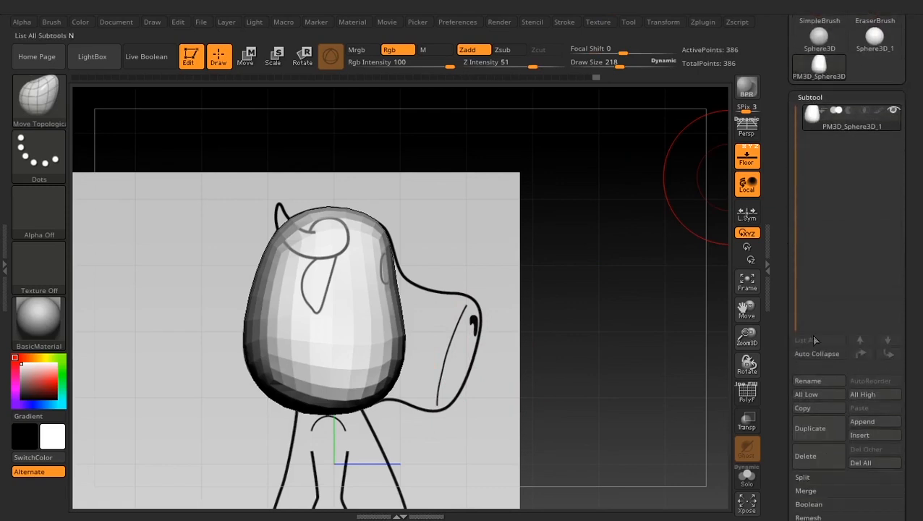
left_click(819, 431)
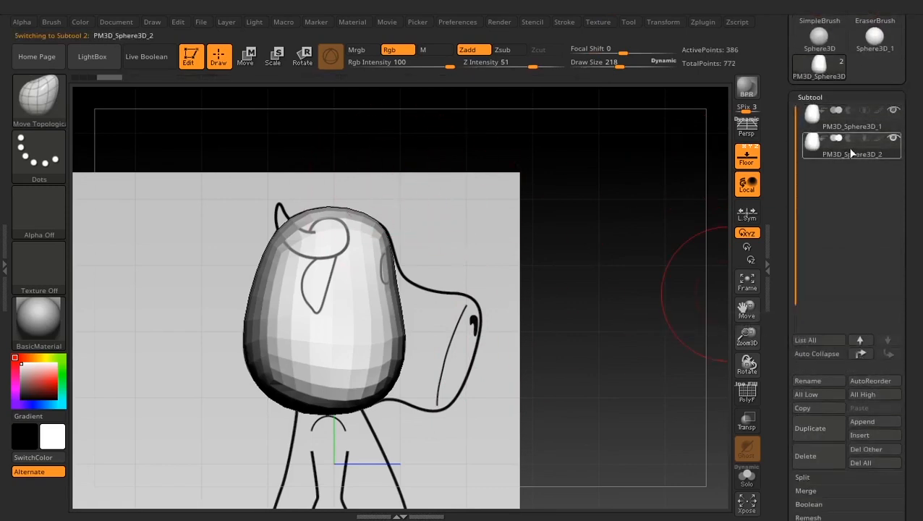
- Move the duplicate forward to the snout, scale it down uniformly, and place it within the lower muzzle in side view
left_click(247, 58)
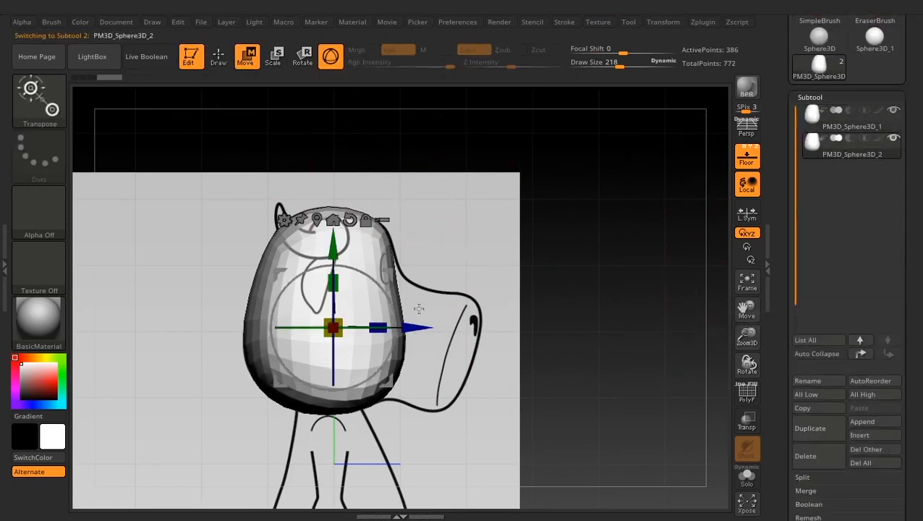
left_click_drag(394, 278, 432, 298)
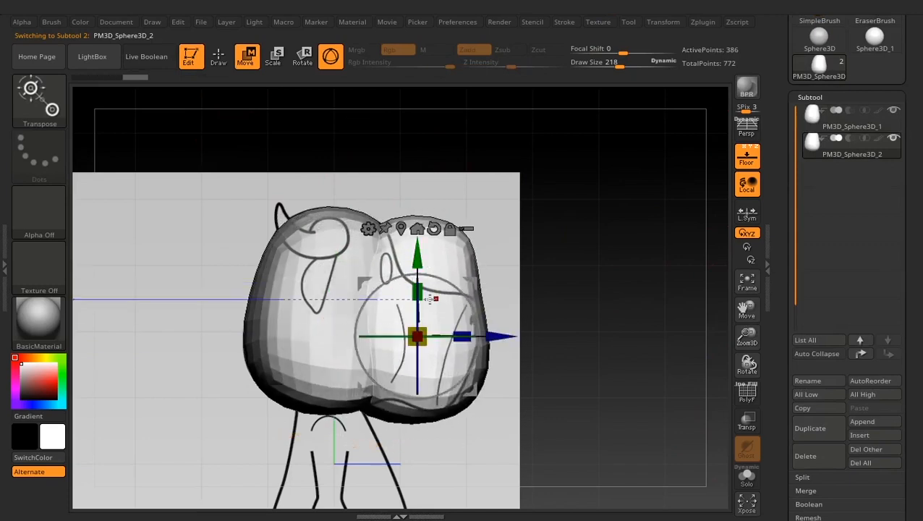
left_click_drag(424, 329, 392, 349)
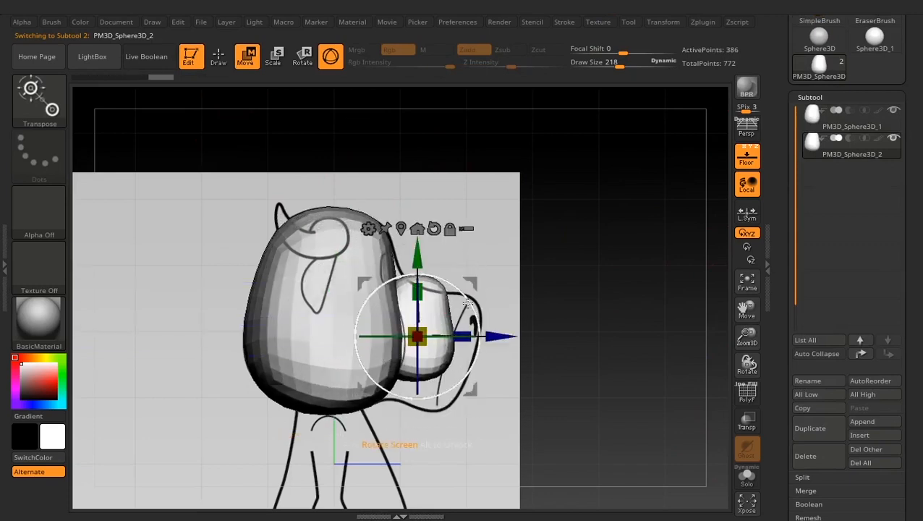
left_click_drag(479, 289, 489, 317)
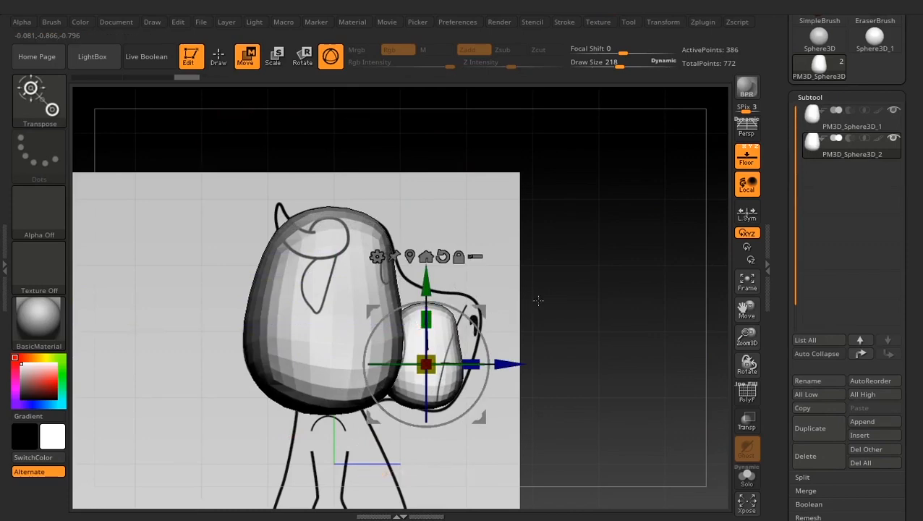
- Widen the duplicate in front view with the Move Topological brush at Draw Size 340 so it follows the reference's muzzle outline
left_click(220, 60)
left_click_drag(589, 309, 543, 313, "shift")
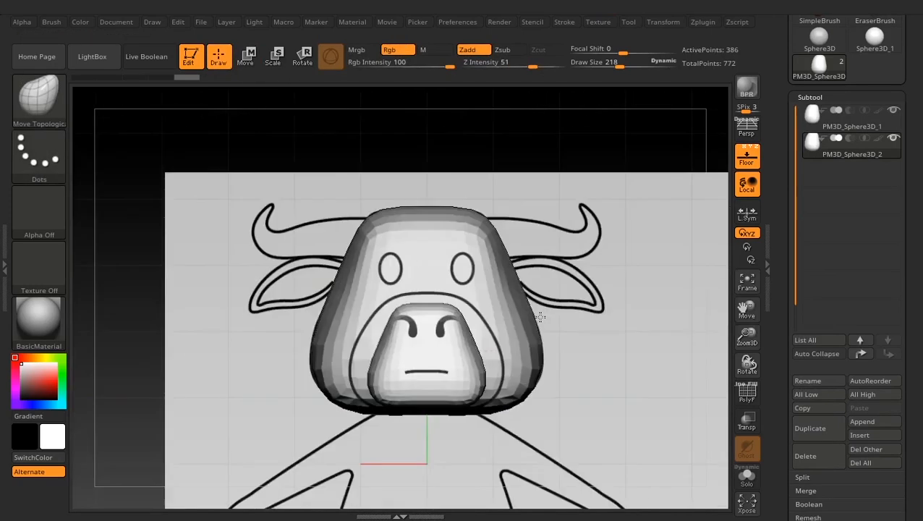
right_click_drag(499, 325, 405, 292, "ctrl")
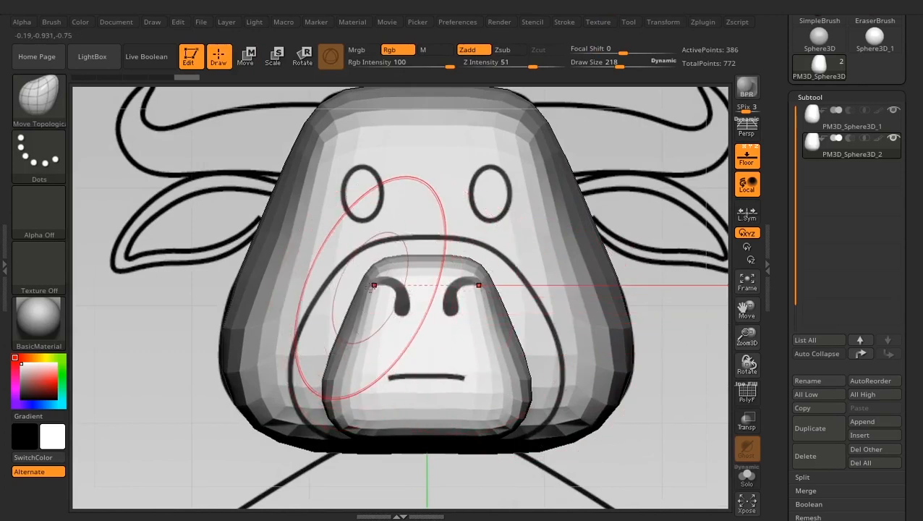
mouse_move(351, 323)
left_mouse_down()
mouse_move(315, 317)
mouse_move(347, 310)
left_mouse_up()
key("space")
left_click_drag(332, 414, 300, 418)
left_click_drag(318, 345, 296, 345)
mouse_move(405, 258)
left_mouse_down()
mouse_move(405, 242)
mouse_move(354, 250)
left_mouse_up()
left_click_drag(325, 309, 321, 306)
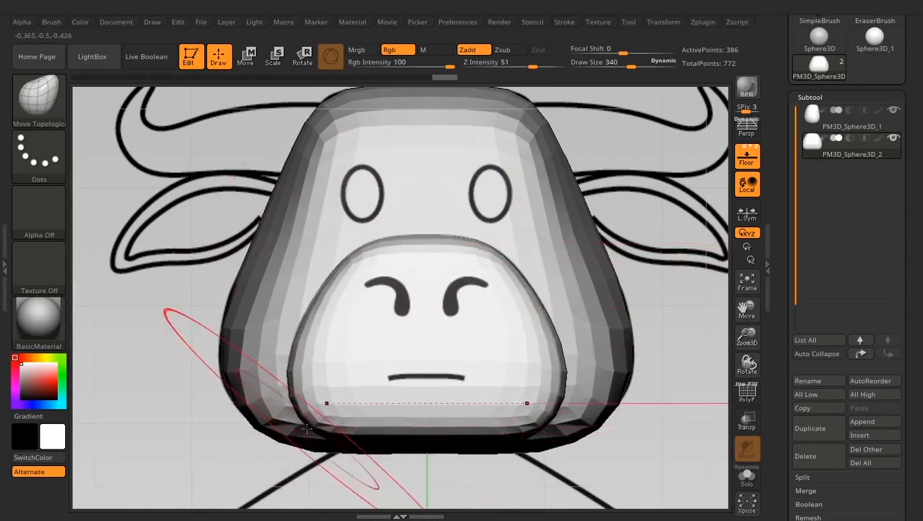
- Refine the muzzle's sides and lower corners against the front reference, hiding the head subtool to expose the full outline
mouse_move(267, 402)
left_mouse_down()
mouse_move(598, 423)
mouse_move(309, 406)
mouse_move(447, 402)
mouse_move(463, 459)
left_mouse_up()
left_click_drag(479, 379, 476, 397)
left_click_drag(399, 384, 390, 381)
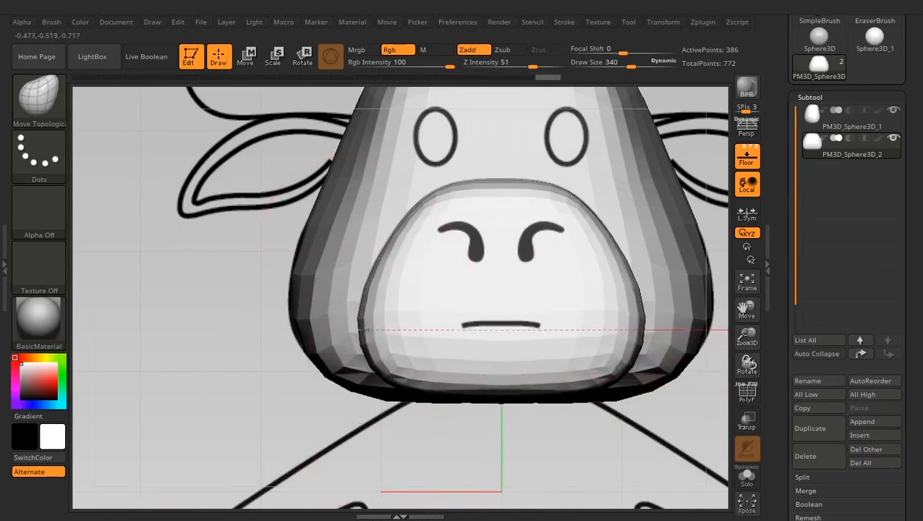
left_click_drag(634, 333, 637, 335)
left_click_drag(615, 371, 619, 373)
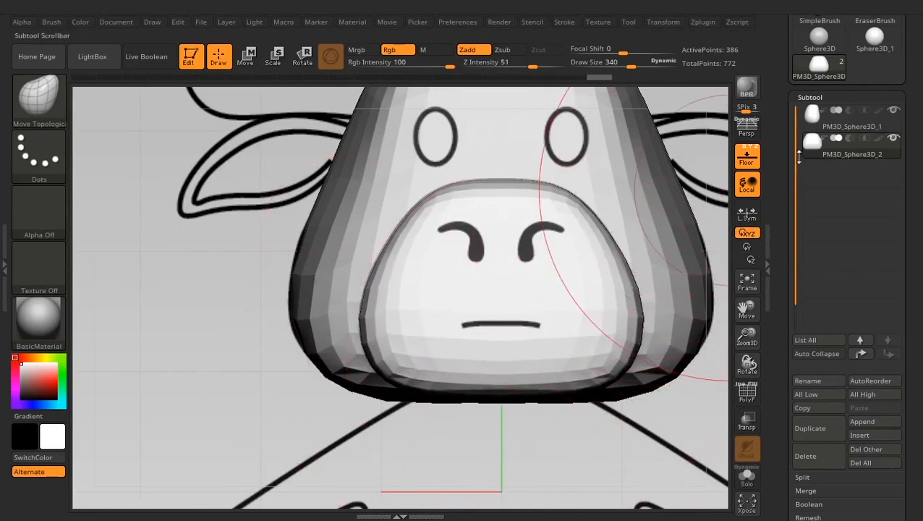
left_click(894, 110)
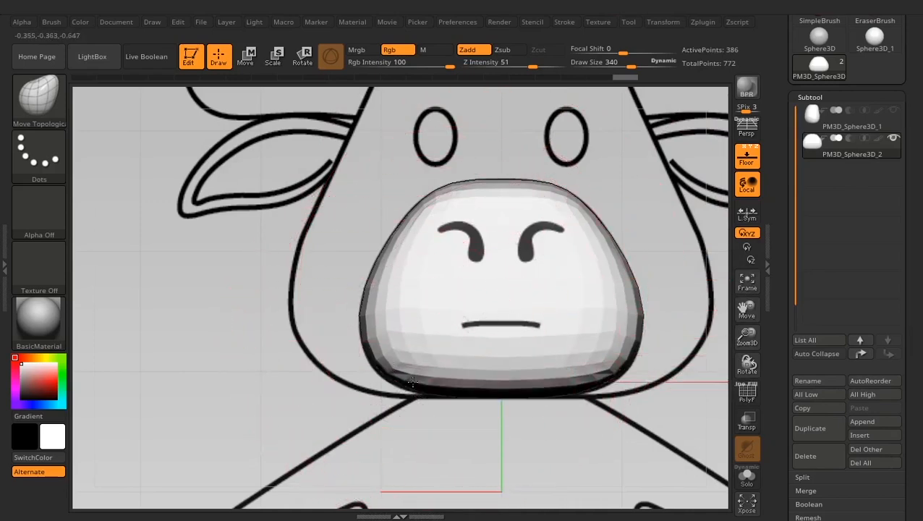
mouse_move(412, 382)
left_mouse_down()
mouse_move(409, 374)
mouse_move(409, 384)
left_mouse_up()
left_click_drag(363, 322, 361, 318)
left_click_drag(498, 385, 490, 387)
- Pull the muzzle's front edge forward and up in side view to match the reference snout profile
left_click_drag(352, 310, 520, 320, "shift")
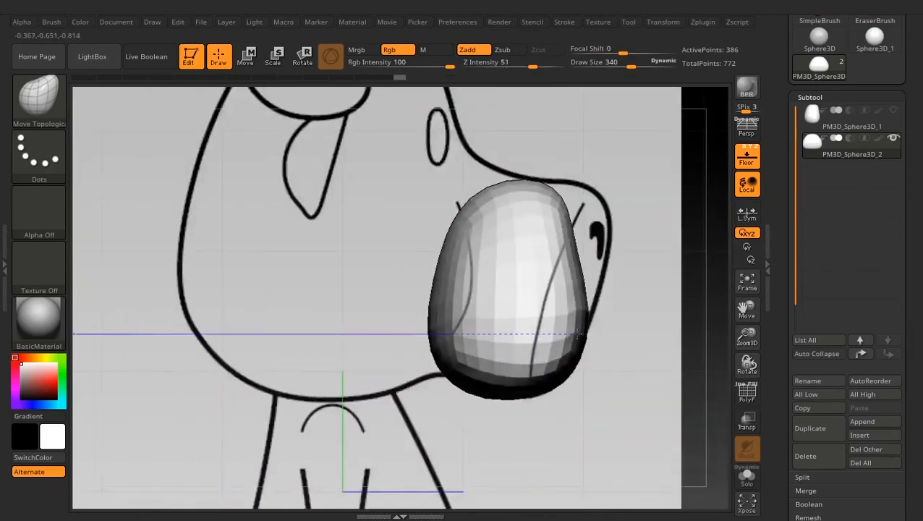
left_click_drag(586, 370, 579, 362)
left_click_drag(577, 216, 620, 191)
mouse_move(607, 249)
left_mouse_down()
mouse_move(599, 261)
mouse_move(572, 258)
left_mouse_up()
- Reduce the Draw Size to 159 and pull the muzzle's lower and upper rear corners outward in side view
key("space")
key("shift")
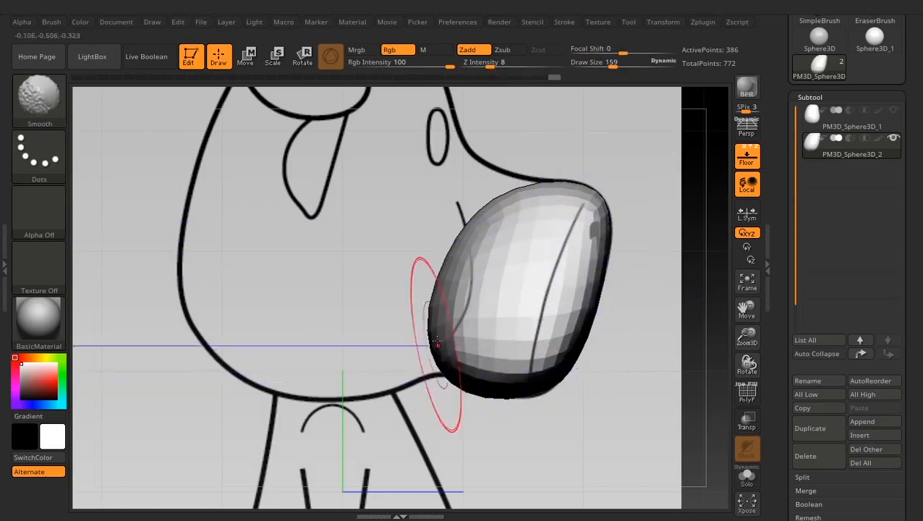
mouse_move(468, 389)
left_mouse_down()
mouse_move(464, 368)
mouse_move(425, 363)
left_mouse_up()
mouse_move(484, 203)
left_mouse_down()
mouse_move(471, 177)
mouse_move(456, 175)
left_mouse_up()
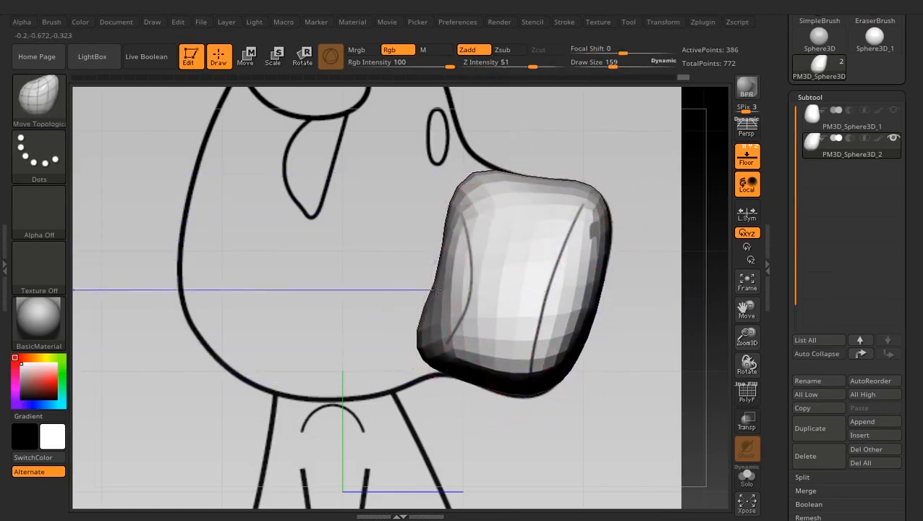
- Try pulling the muzzle's rear edge deeper into the head with the brush at Draw Size 279
key("space")
left_click_drag(457, 259, 469, 258)
left_click_drag(439, 285, 424, 282)
left_click_drag(423, 345, 406, 345)
left_click_drag(466, 204, 445, 197)
key("ctrl")
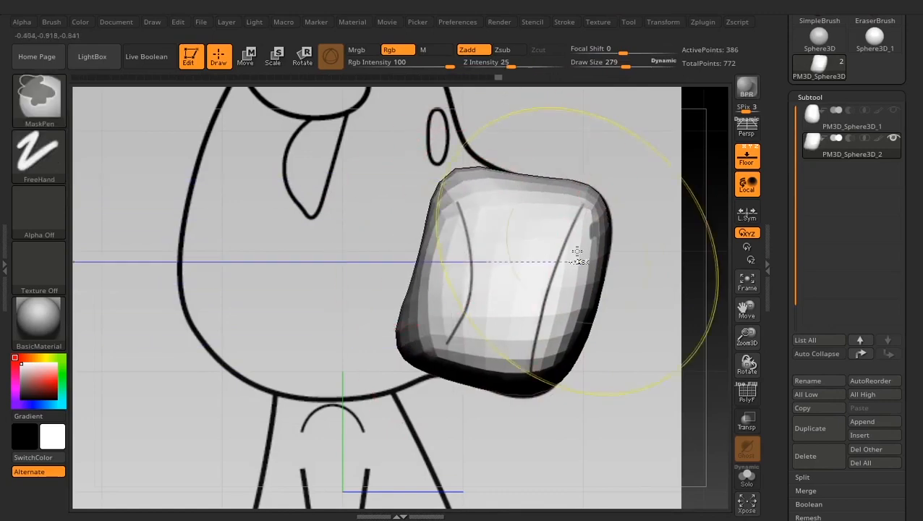
key("ctrl+z")
- Reposition and tilt the gizmo at the muzzle's front edge, stretch the muzzle back into the head, and check it against the head subtool
left_click(248, 56)
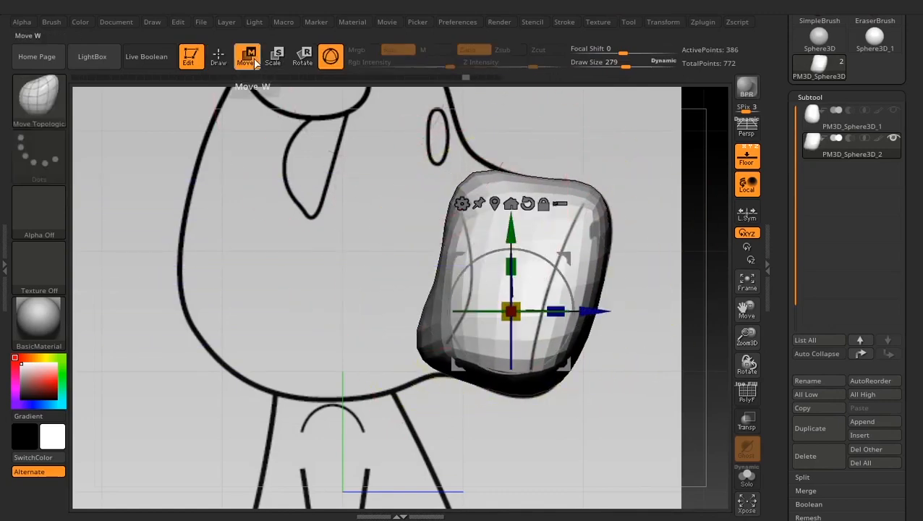
left_click_drag(565, 259, 570, 230, "alt")
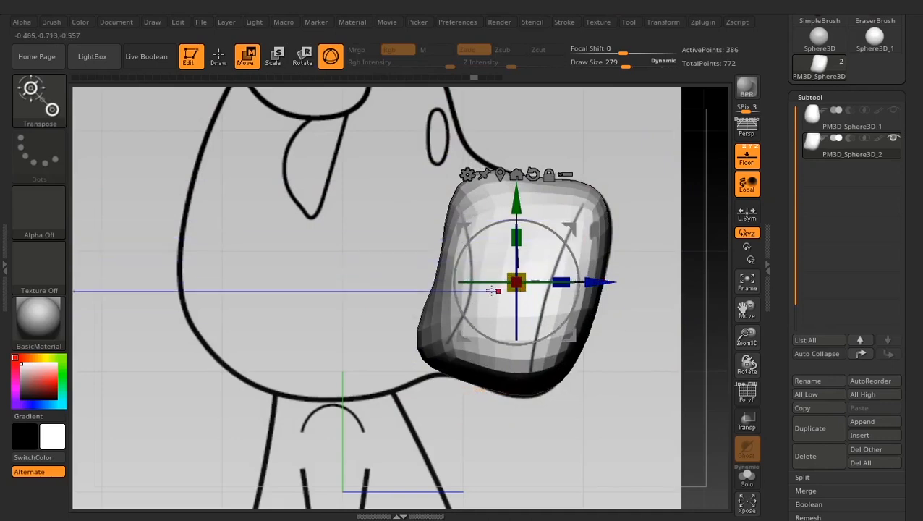
left_click_drag(574, 226, 655, 273, "alt")
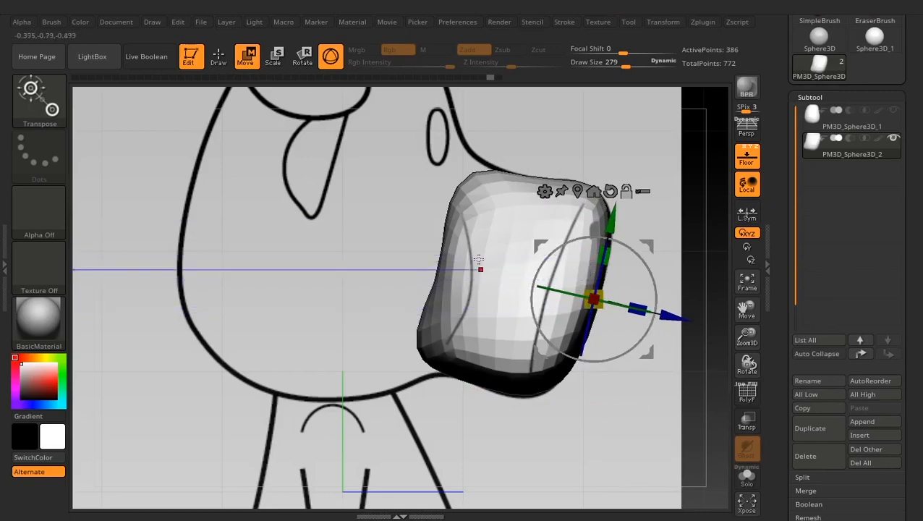
left_click_drag(643, 306, 675, 312)
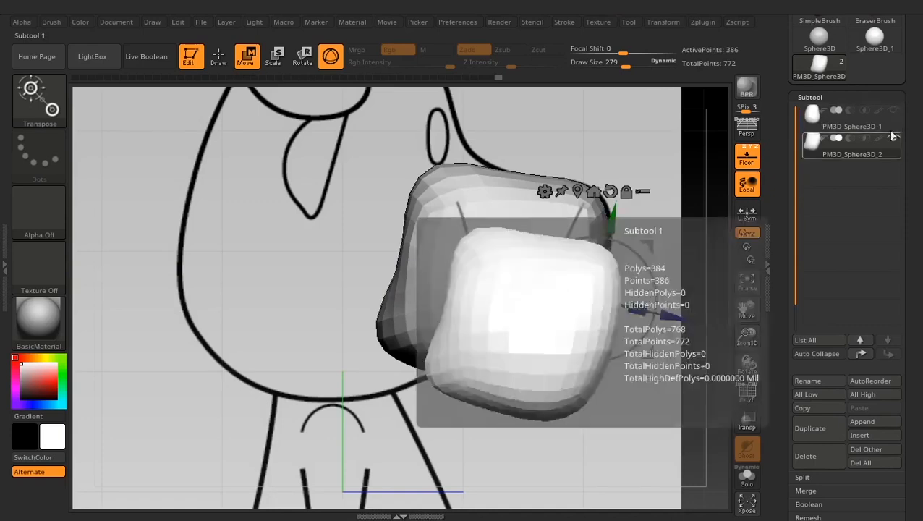
left_click(893, 109)
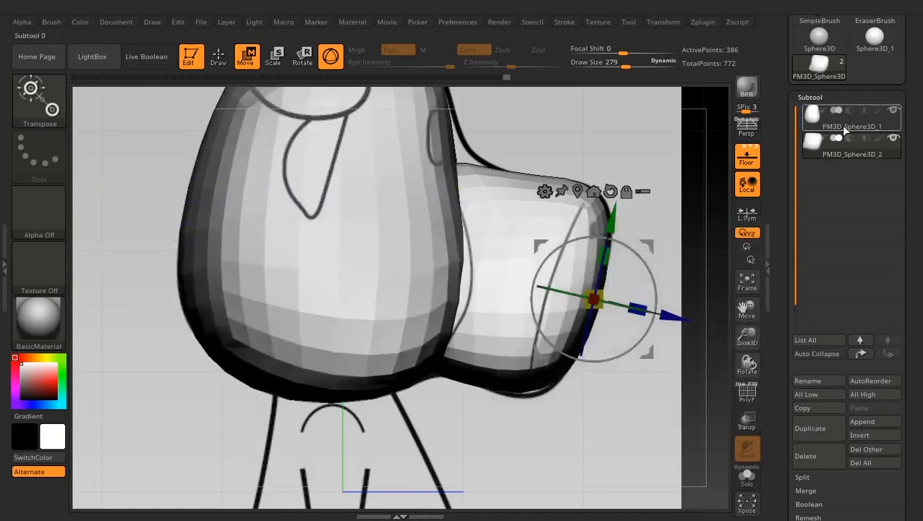
left_click(893, 109)
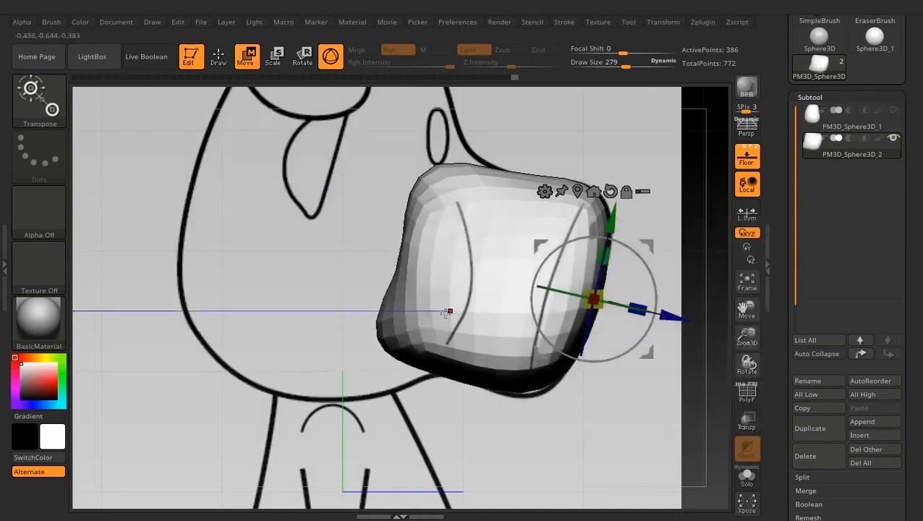
- Fit the muzzle's underside and raise its upper rear corner along the side reference using Move Topological at Draw Sizes 164 and 231
left_click(218, 62)
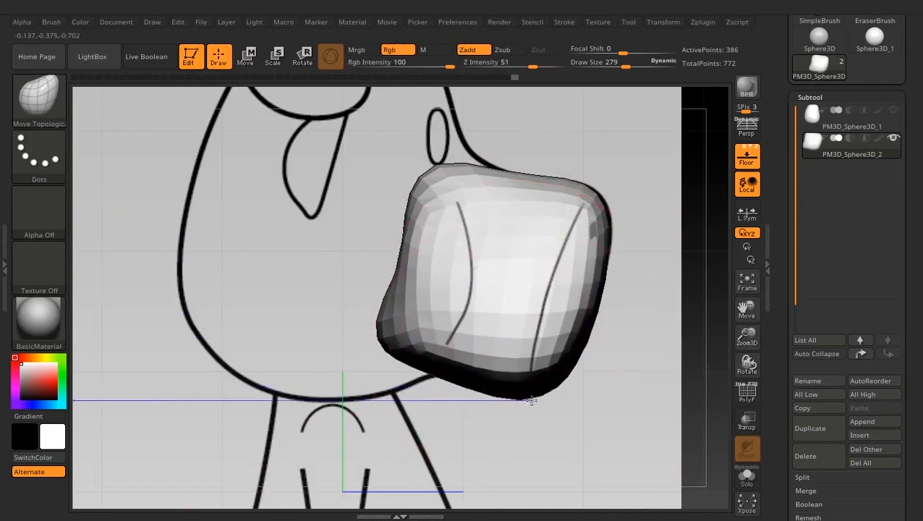
key("space")
left_click_drag(573, 309, 556, 309)
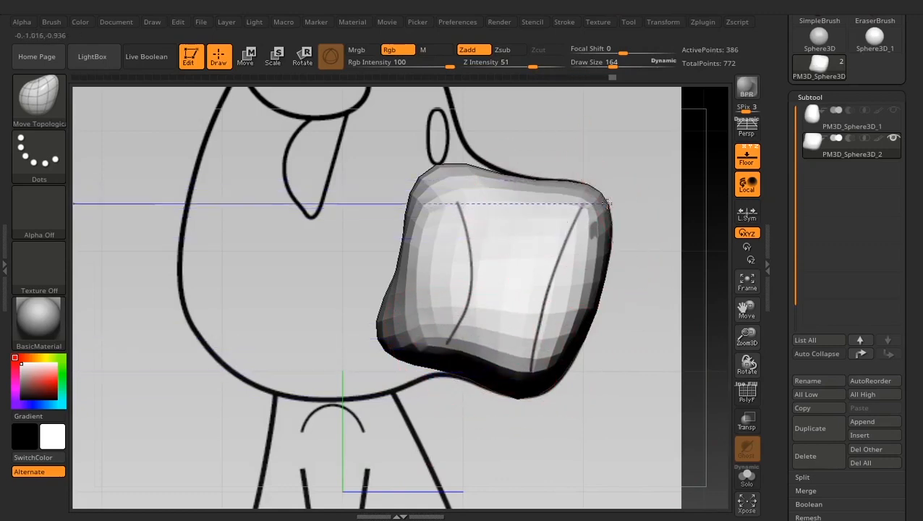
key("space")
left_click_drag(587, 309, 597, 313)
mouse_move(429, 172)
left_mouse_down()
mouse_move(422, 144)
mouse_move(408, 150)
left_mouse_up()
left_click_drag(394, 316, 382, 319)
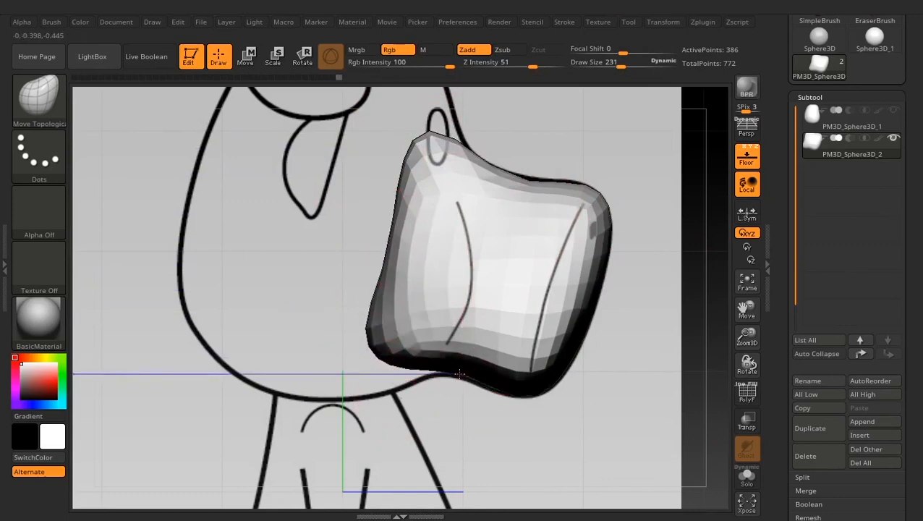
left_click_drag(483, 391, 515, 396)
- Adjust the muzzle's lower corners to the front reference and widen its upper rear part with the brush at Draw Size 138
left_click_drag(626, 383, 594, 239, "alt")
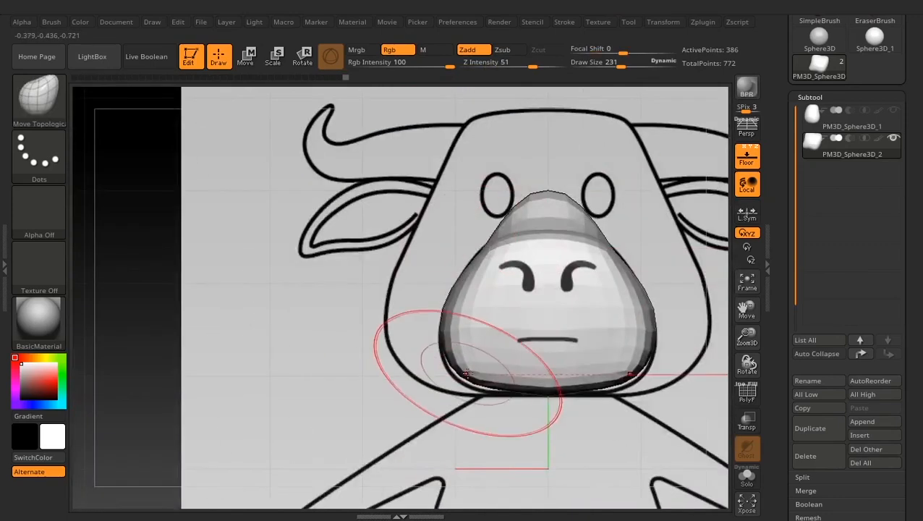
left_click_drag(467, 374, 460, 385)
mouse_move(636, 145)
left_mouse_down("alt")
mouse_move(670, 123)
mouse_move(646, 267)
left_mouse_up("alt")
key("space")
mouse_move(474, 308)
left_mouse_down()
mouse_move(461, 309)
mouse_move(457, 325)
left_mouse_up()
left_click_drag(398, 352, 391, 311, "alt")
left_click_drag(390, 311, 478, 360)
left_click_drag(391, 362, 695, 312)
- Show the head subtool, then refine the muzzle's side profile at Draw Size 114 with the muzzle isolated in Solo mode
left_click(893, 111)
left_click_drag(362, 325, 465, 349, "shift")
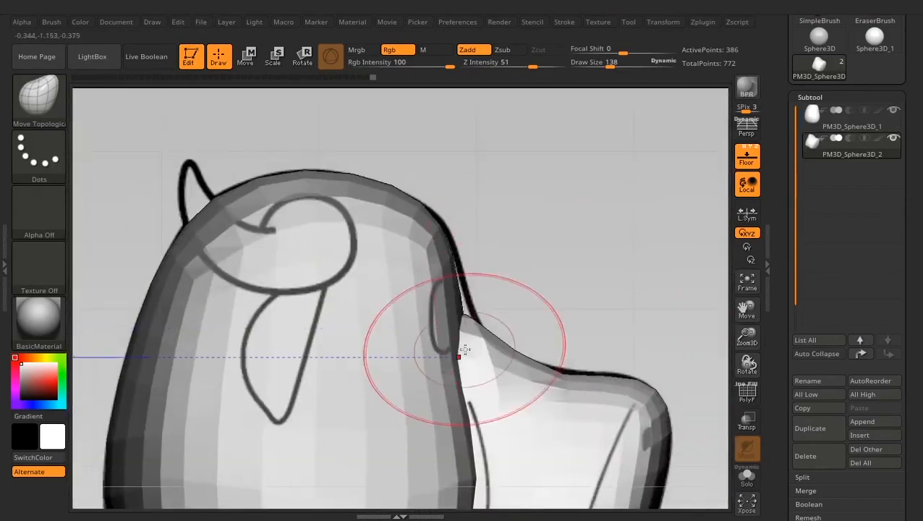
mouse_move(598, 318)
left_mouse_down("alt")
mouse_move(600, 249)
mouse_move(577, 105)
left_mouse_up("alt")
key("space")
left_click_drag(495, 304, 503, 301)
left_click_drag(498, 427, 506, 492, "alt")
key("space")
left_click_drag(524, 311, 513, 313)
left_click(747, 480)
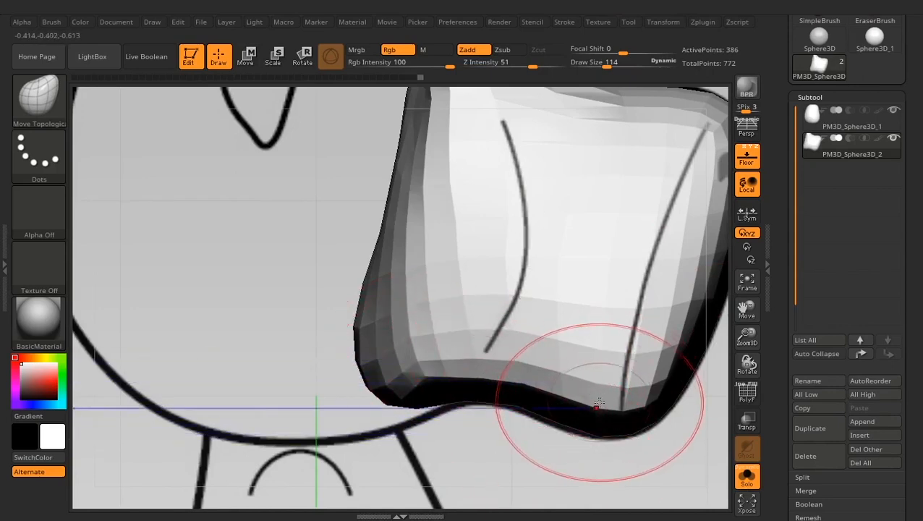
right_click_drag(599, 432, 575, 377, "ctrl")
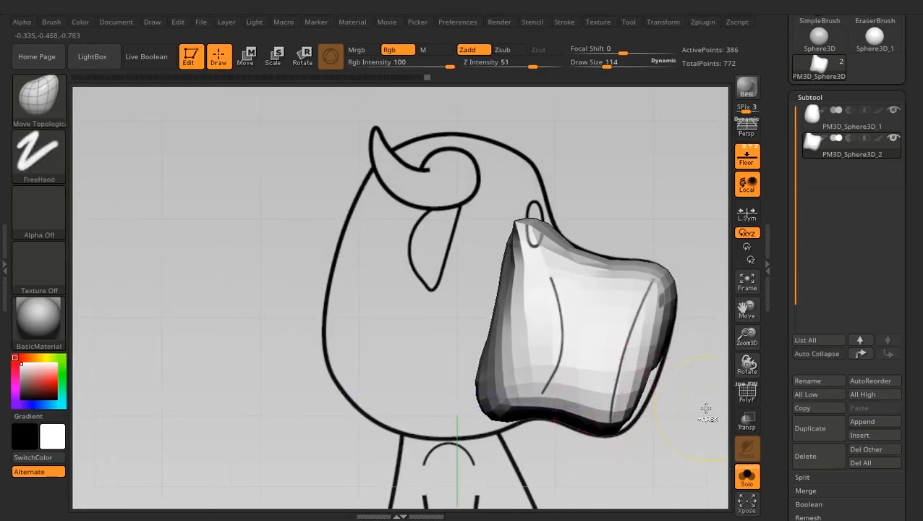
- Even out the muzzle's sides from overhead and front views using Move Topological at Draw Size 148
right_click_drag(695, 430, 692, 434, "ctrl")
mouse_move(693, 433)
left_mouse_down()
mouse_move(609, 445)
mouse_move(631, 443)
mouse_move(593, 398)
mouse_move(485, 360)
left_mouse_up()
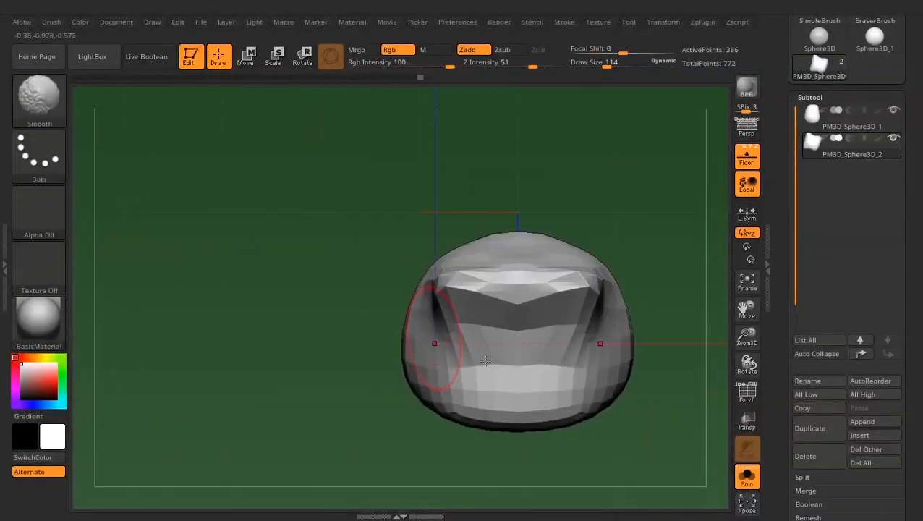
key("space")
mouse_move(410, 309)
left_mouse_down()
mouse_move(427, 312)
mouse_move(408, 331)
mouse_move(402, 309)
left_mouse_up()
key("space")
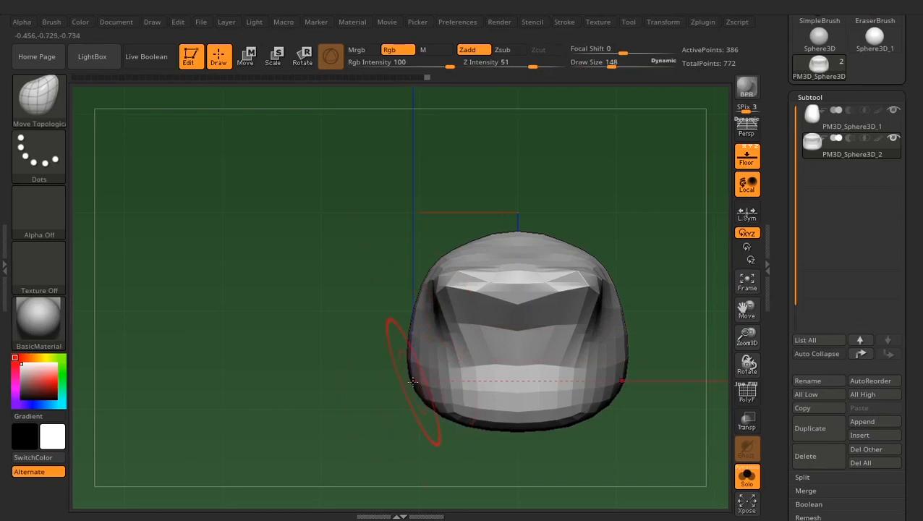
left_click_drag(412, 381, 403, 383)
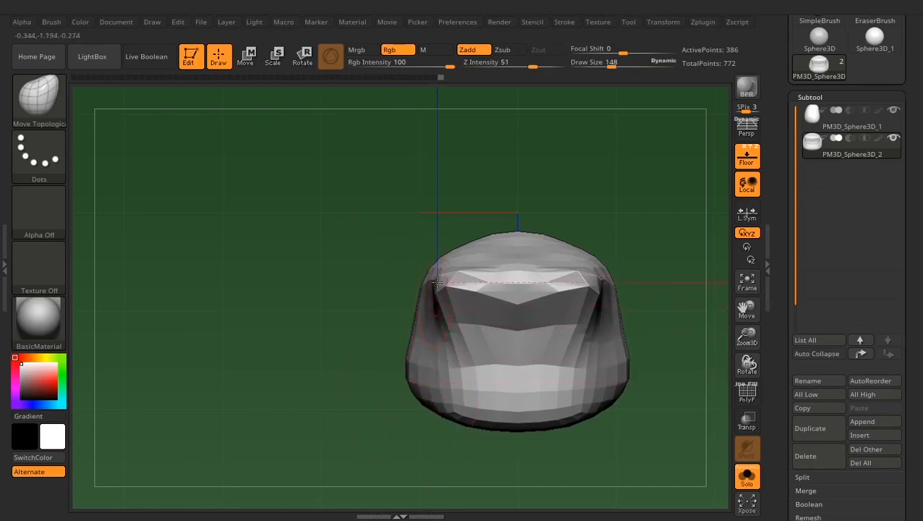
left_click_drag(384, 376, 360, 303)
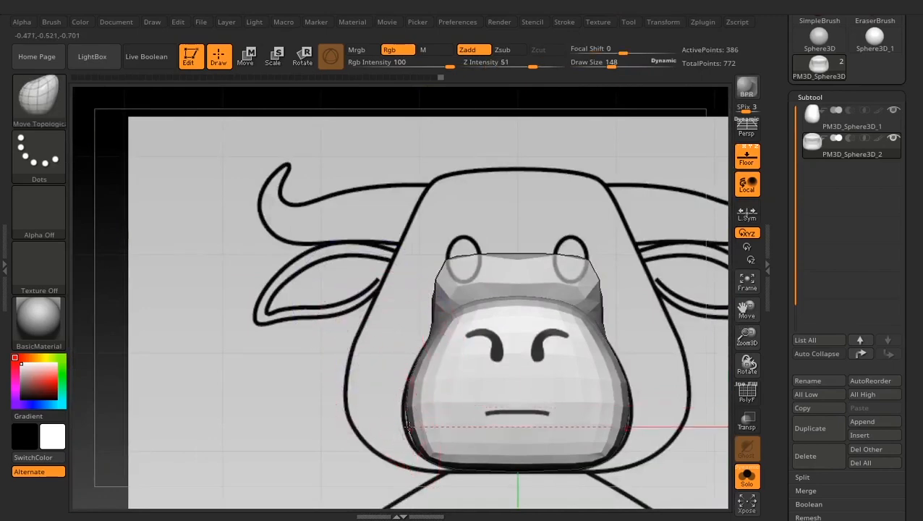
left_click_drag(407, 426, 400, 431)
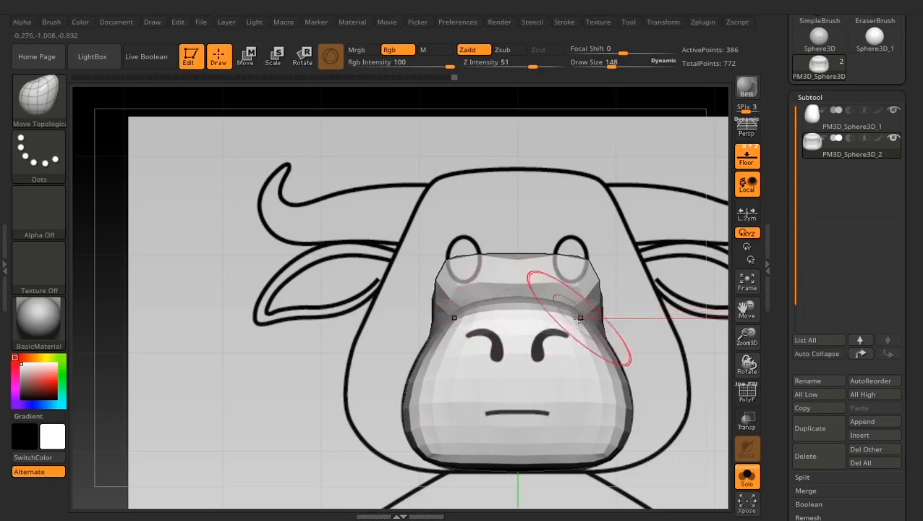
- Turn off Solo mode and examine how the muzzle joins the head from the front, side and angled views
left_click_drag(312, 410, 309, 316, "alt")
left_click_drag(328, 345, 417, 380)
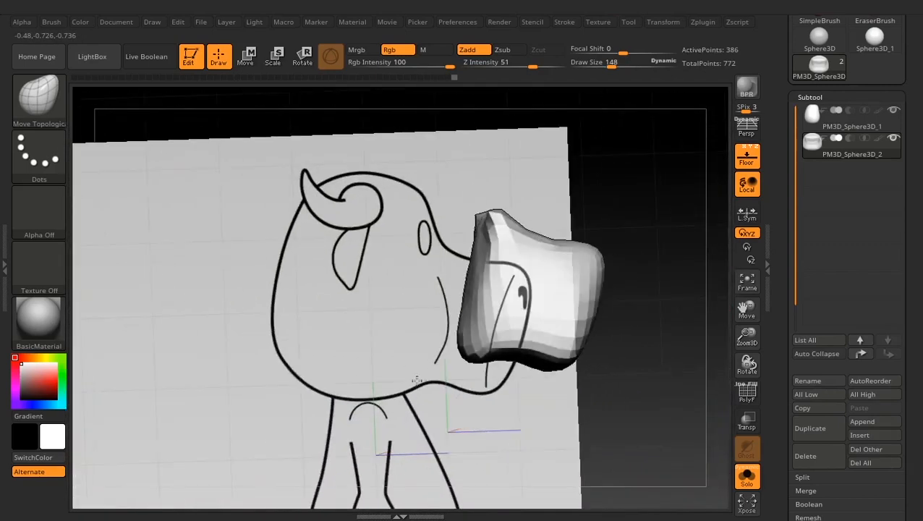
left_click(748, 480)
left_click_drag(644, 371, 596, 400, "shift")
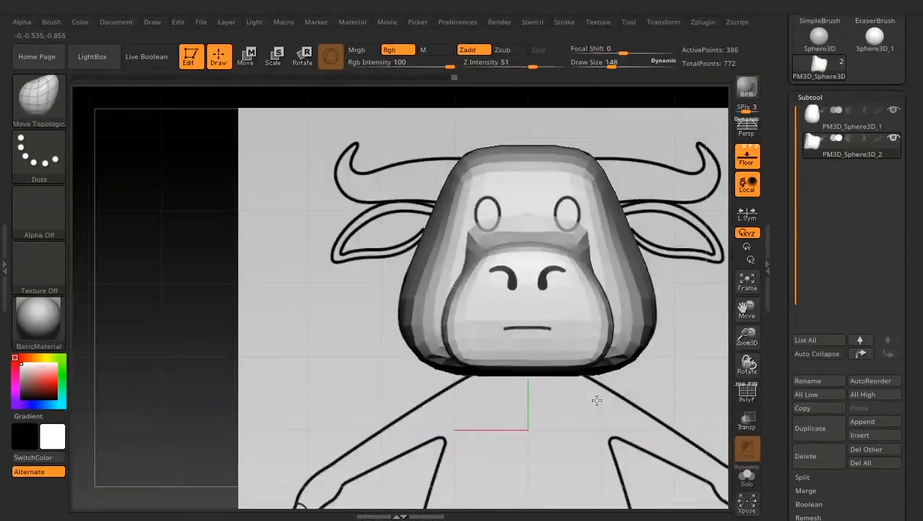
left_click_drag(316, 398, 353, 384)
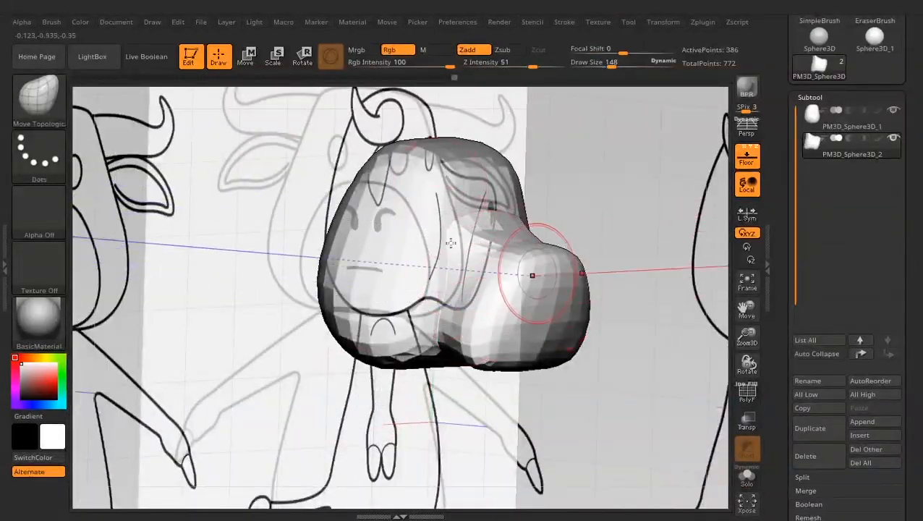
left_click_drag(631, 232, 670, 229, "shift")
left_click_drag(669, 282, 670, 215, "alt")
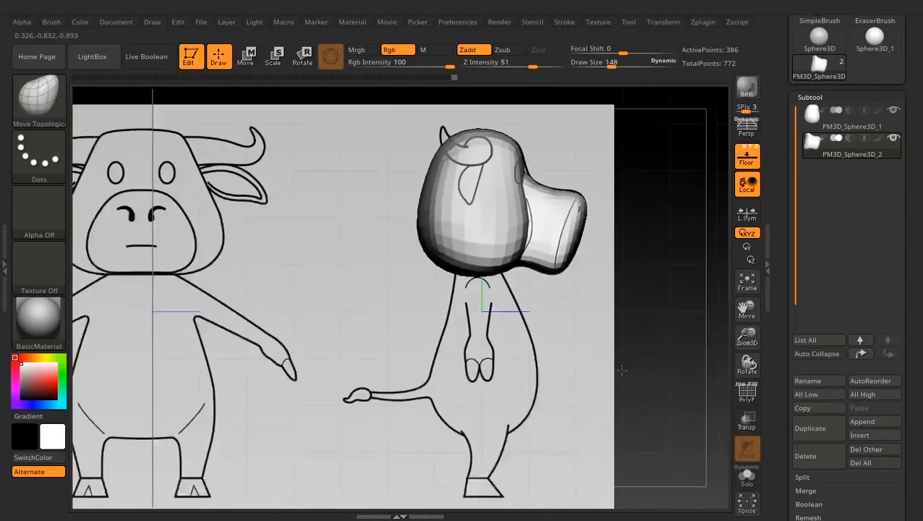
left_click_drag(673, 303, 628, 308, "shift")
mouse_move(628, 308)
left_mouse_down("alt")
mouse_move(632, 349)
mouse_move(601, 400)
left_mouse_up("alt")
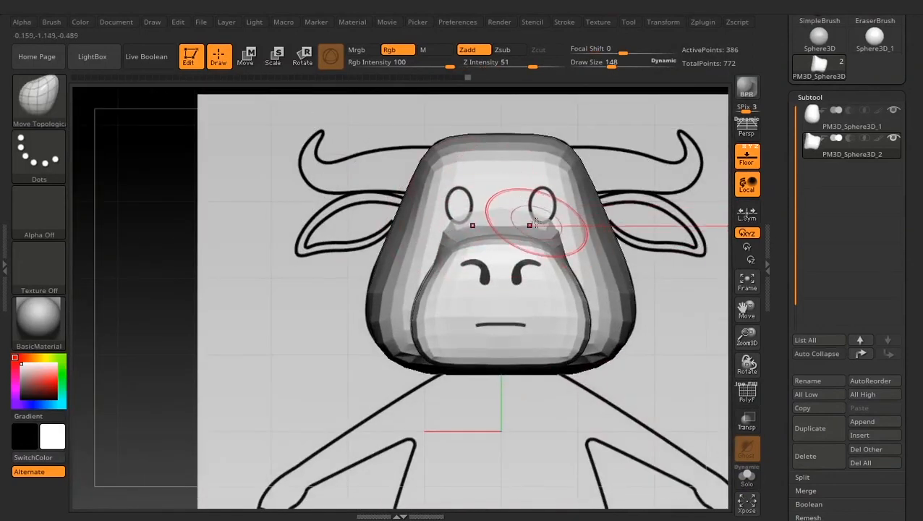
left_click_drag(232, 179, 259, 301, "alt")
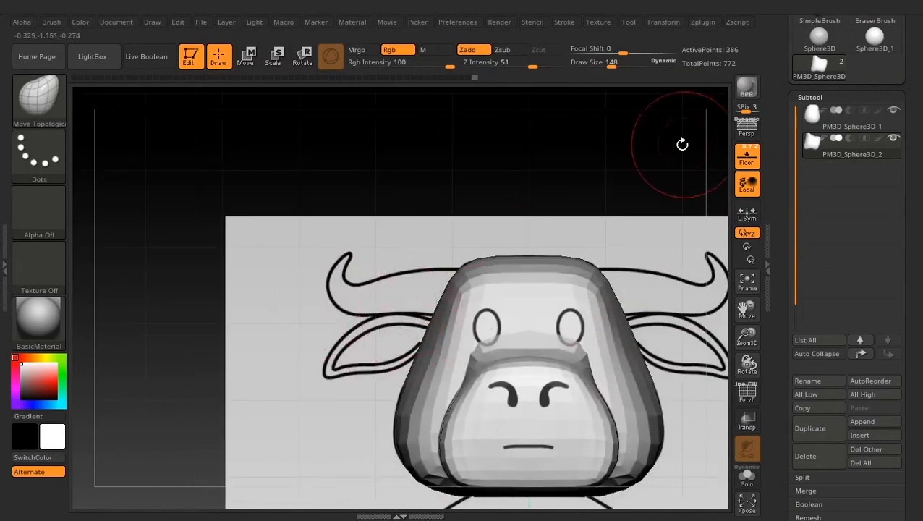
scroll(789, 166, "down", 4)
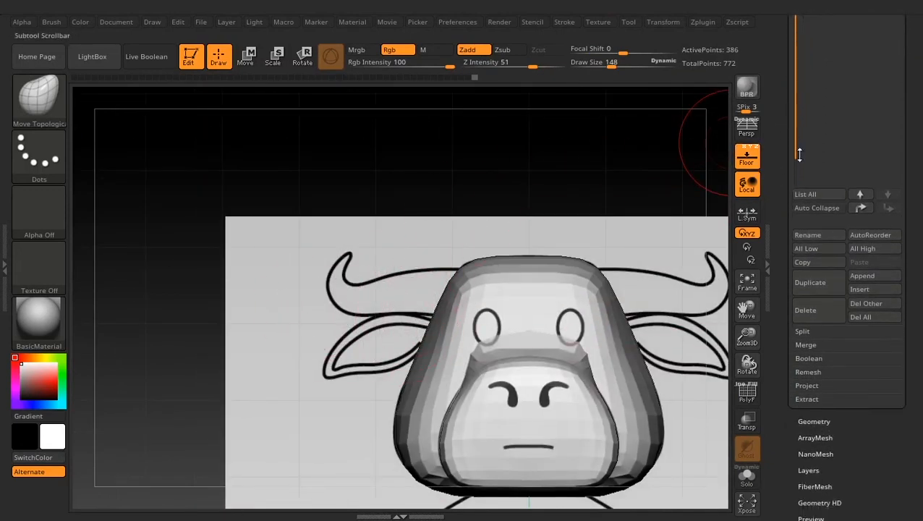
- Insert a Sphere3D primitive as a new subtool below the muzzle in the subtool list
left_click_drag(787, 152, 786, 192)
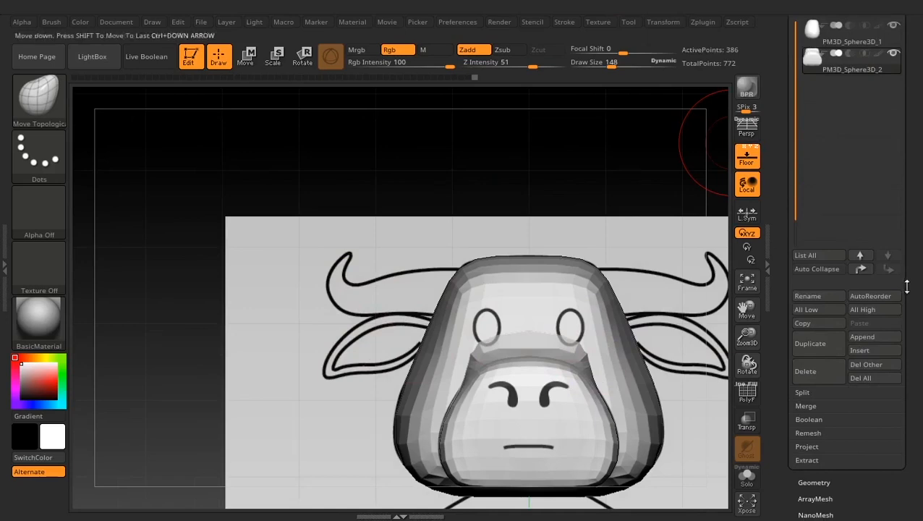
left_click(878, 350)
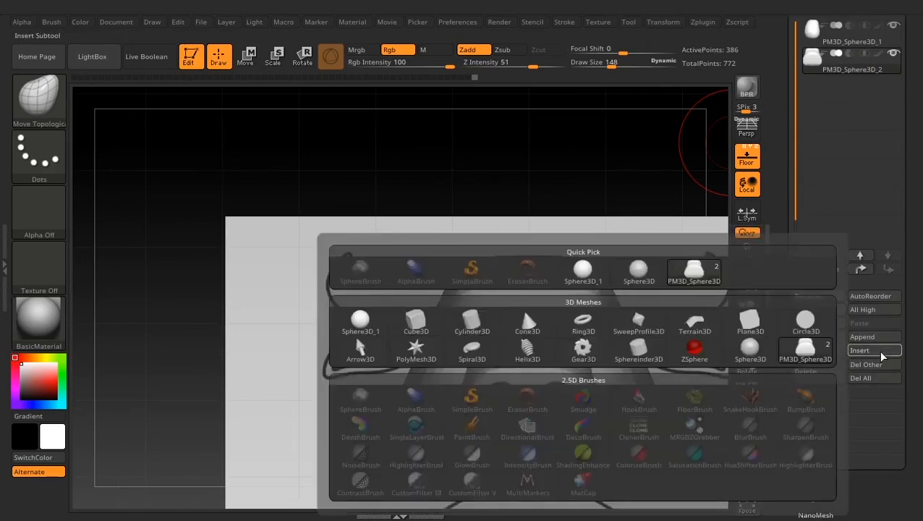
left_click(361, 326)
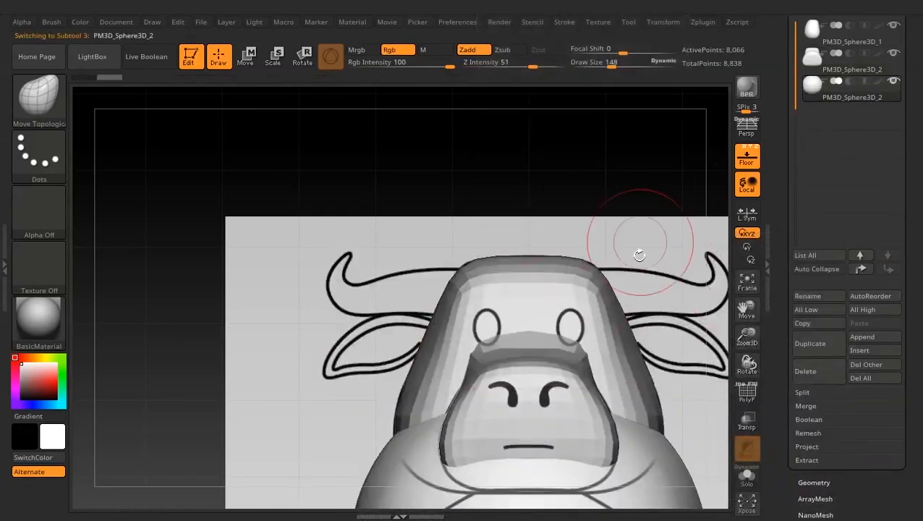
- Raise the new sphere to head height and move it sideways onto the ear in the front reference
left_click_drag(640, 255, 638, 172, "alt")
left_click(245, 57)
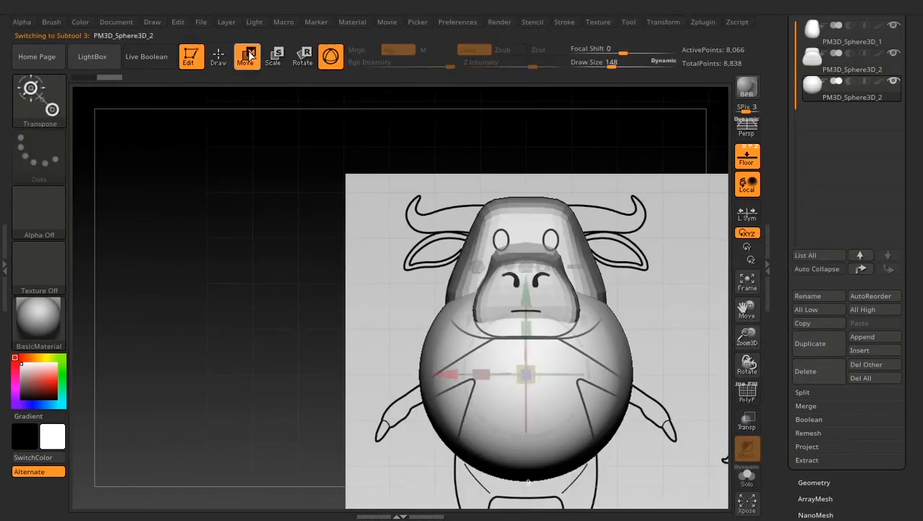
left_click_drag(526, 304, 532, 169)
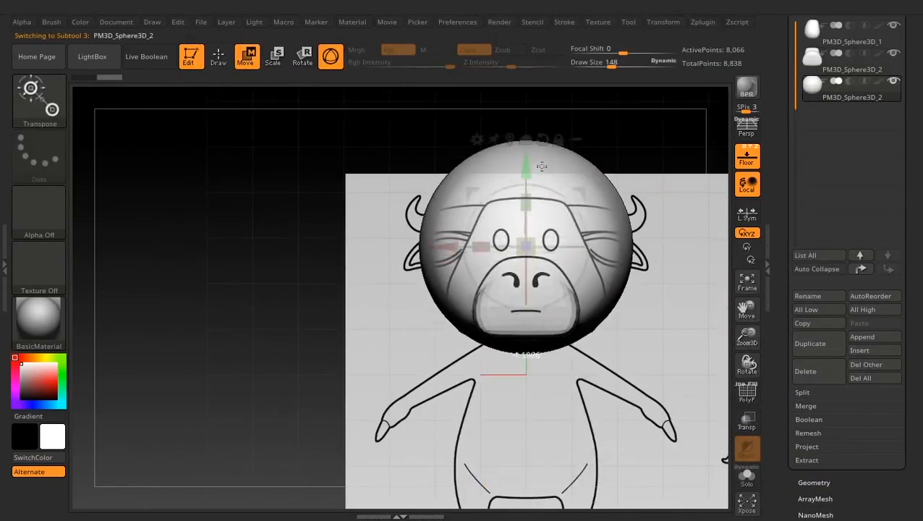
left_click_drag(446, 243, 332, 237)
left_click_drag(402, 246, 355, 277)
left_click_drag(278, 318, 306, 420, "alt")
- Stretch the sphere along X into an ellipsoid, then tilt and scale it to the ear outline in the front view
left_click_drag(296, 266, 228, 269)
left_click_drag(399, 210, 465, 217)
left_click_drag(382, 214, 374, 224)
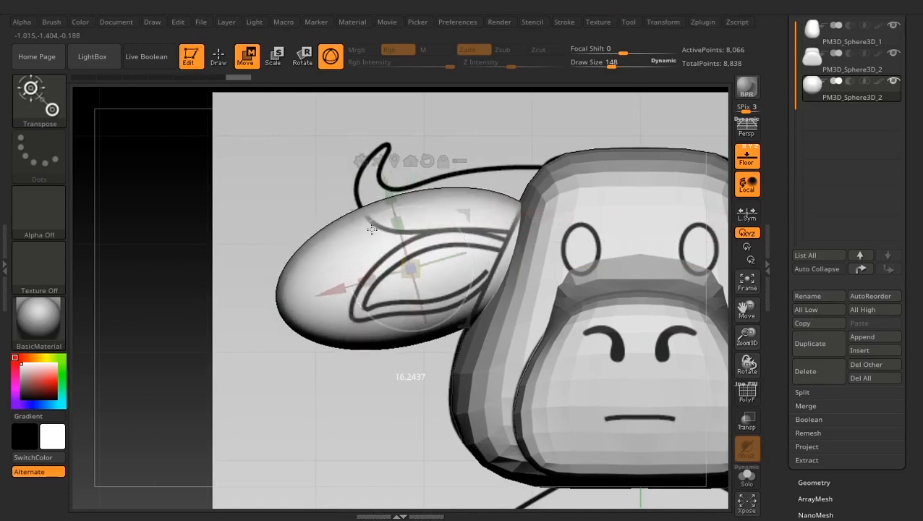
left_click_drag(409, 269, 398, 278)
left_click_drag(469, 214, 484, 221)
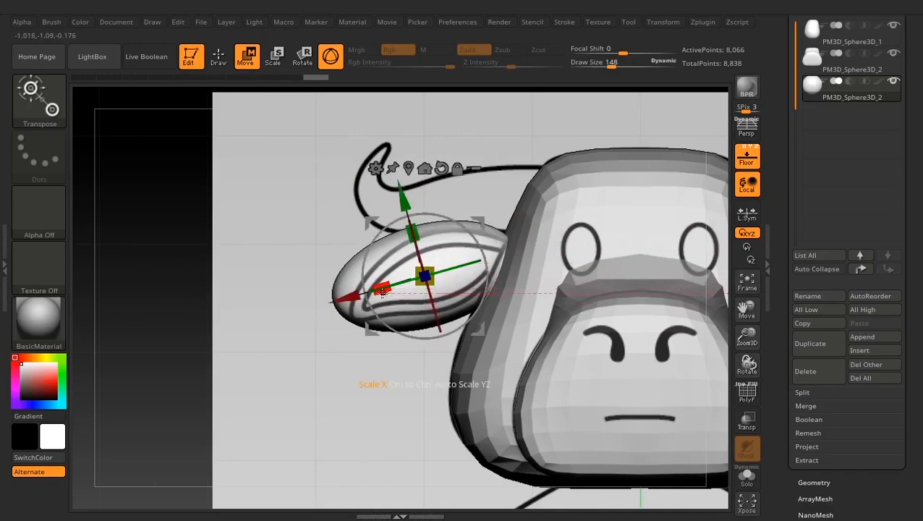
- Shift the ear ellipsoid back along Z and tilt it toward the ear outline in the side reference
left_click_drag(222, 294, 365, 300)
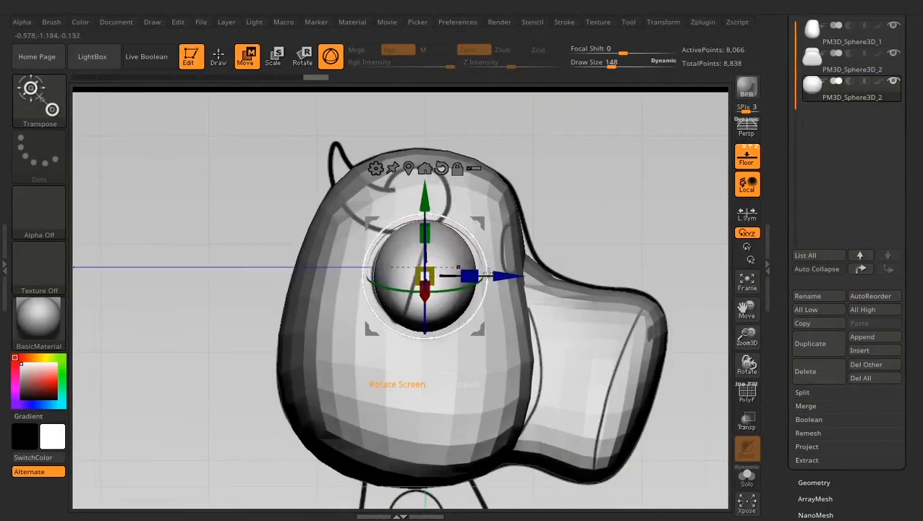
left_click_drag(506, 275, 486, 275)
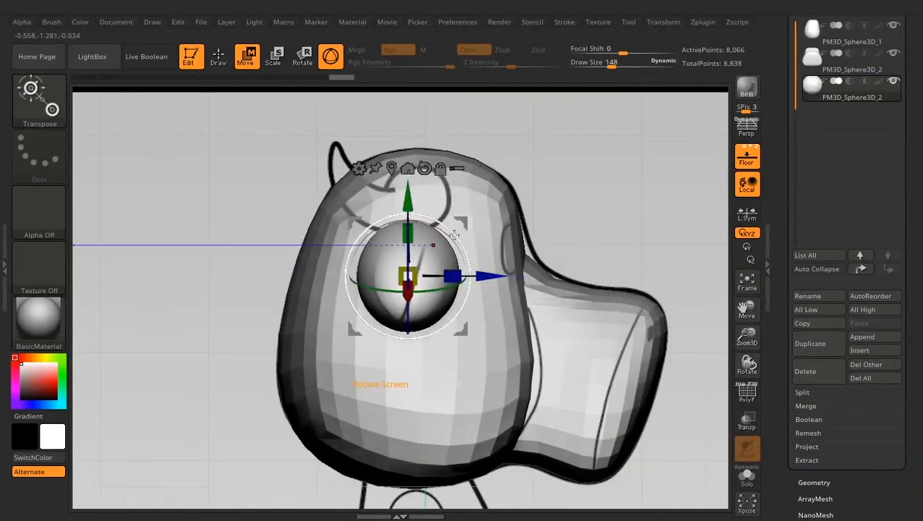
left_click_drag(454, 233, 471, 249)
left_click_drag(488, 297, 492, 300)
- Bring up the Initialize settings and display the polyframe to inspect the ear's mesh density
scroll(842, 472, "down", 3)
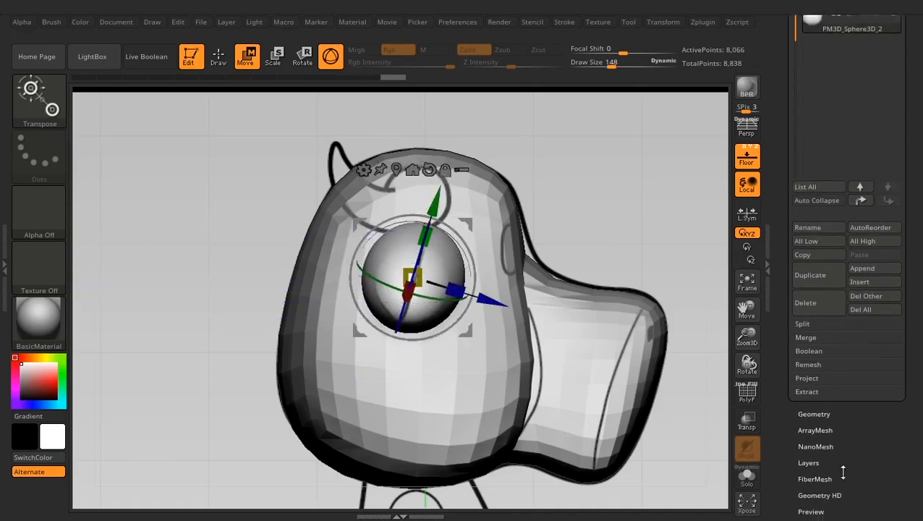
scroll(790, 471, "down", 15)
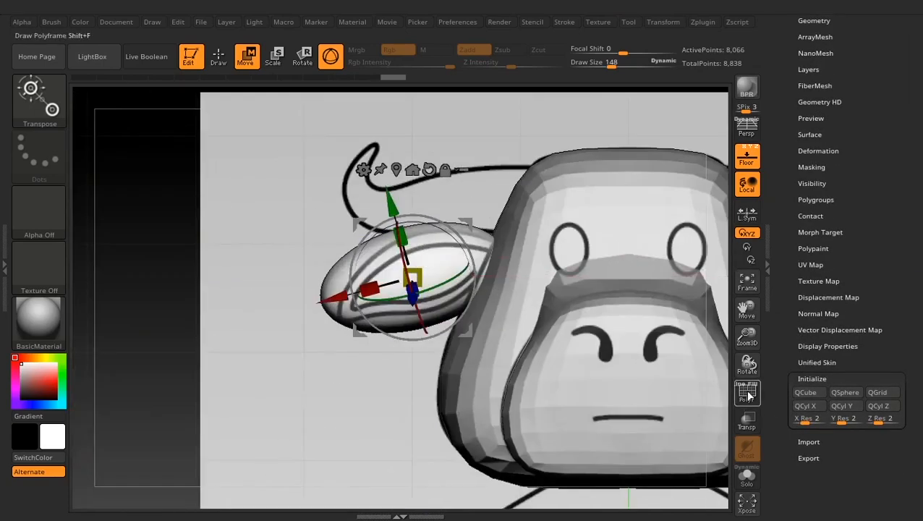
left_click(749, 395)
left_click_drag(304, 377, 305, 427)
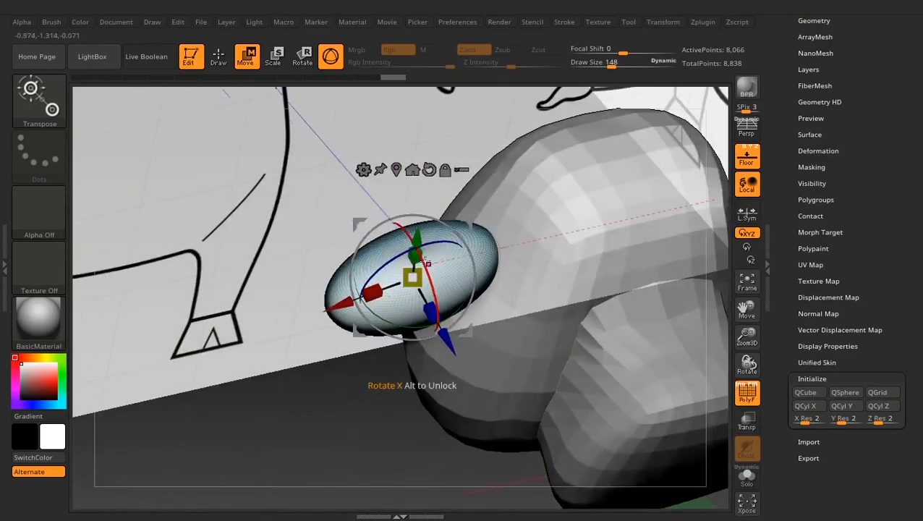
mouse_move(344, 364)
left_mouse_down()
mouse_move(334, 388)
mouse_move(339, 372)
left_mouse_up()
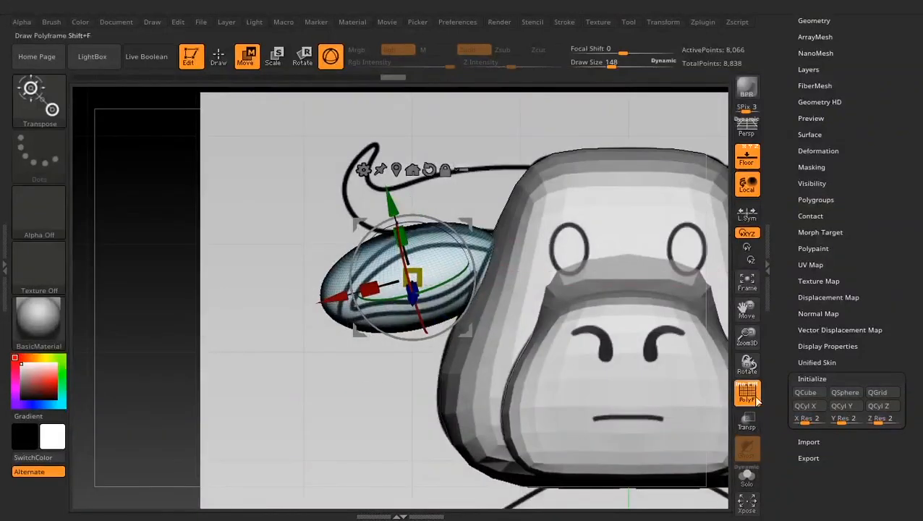
- Reinitialize the ear subtool as a QSphere with X, Y and Z resolution 12
left_click(808, 421)
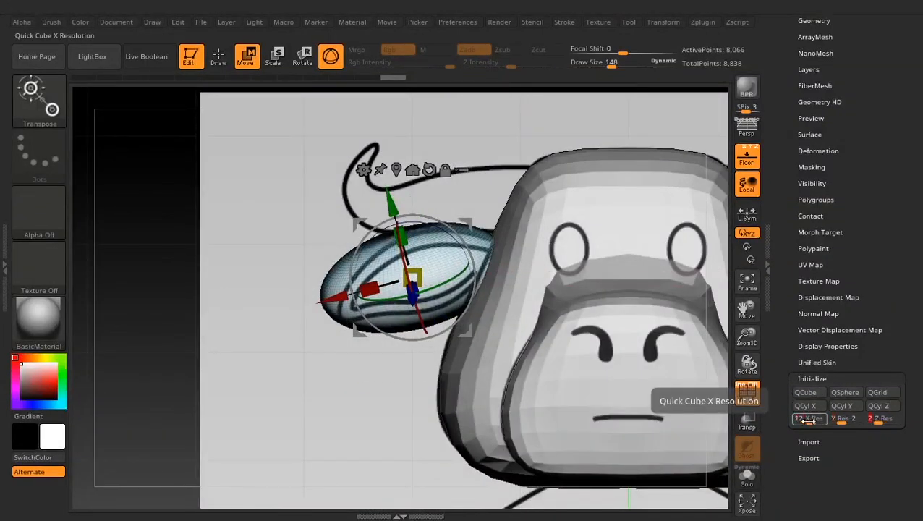
type("12")
key("Return")
left_click(854, 419)
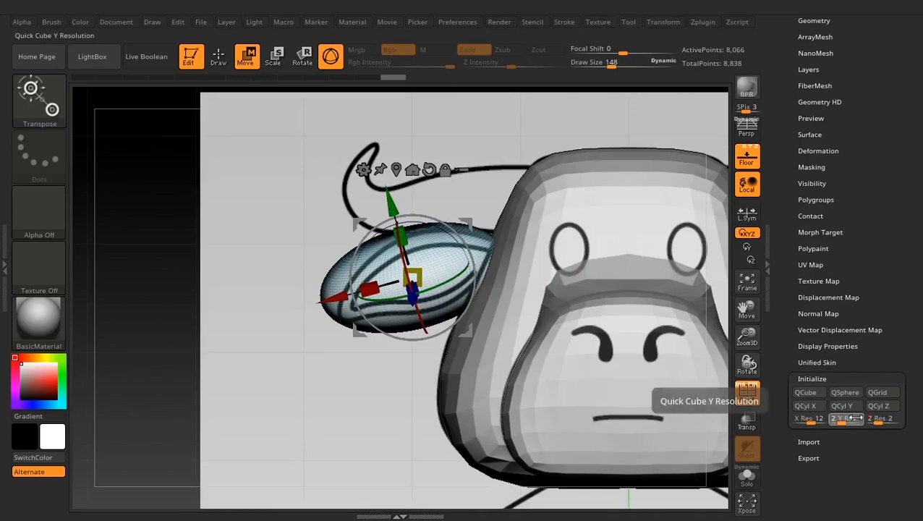
type("12")
key("Return")
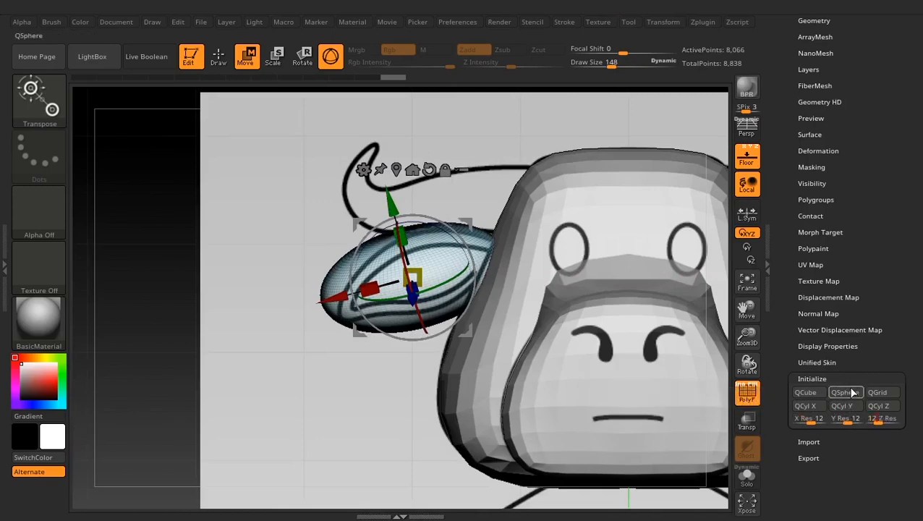
left_click(850, 393)
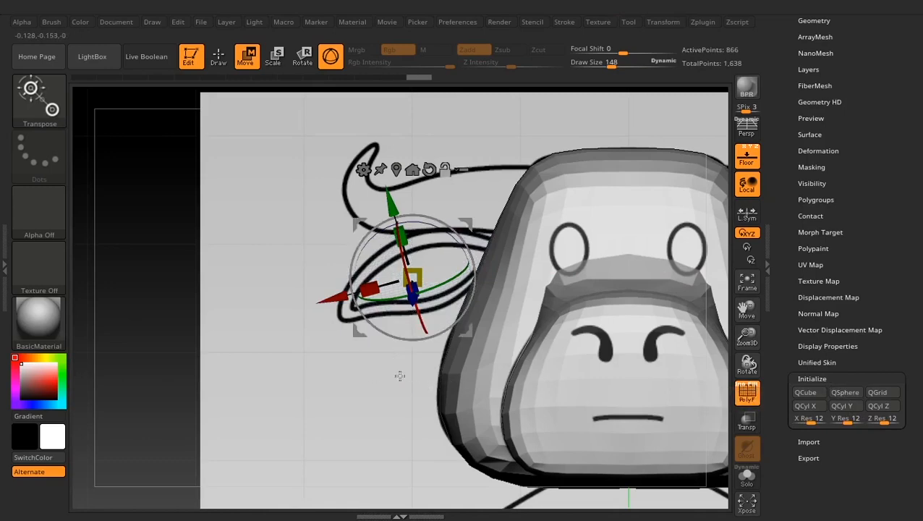
- Center the gizmo on the low-poly sphere at the chest and reset the gizmo's orientation
left_click_drag(383, 406, 349, 265, "alt")
left_click_drag(634, 471, 564, 279, "alt")
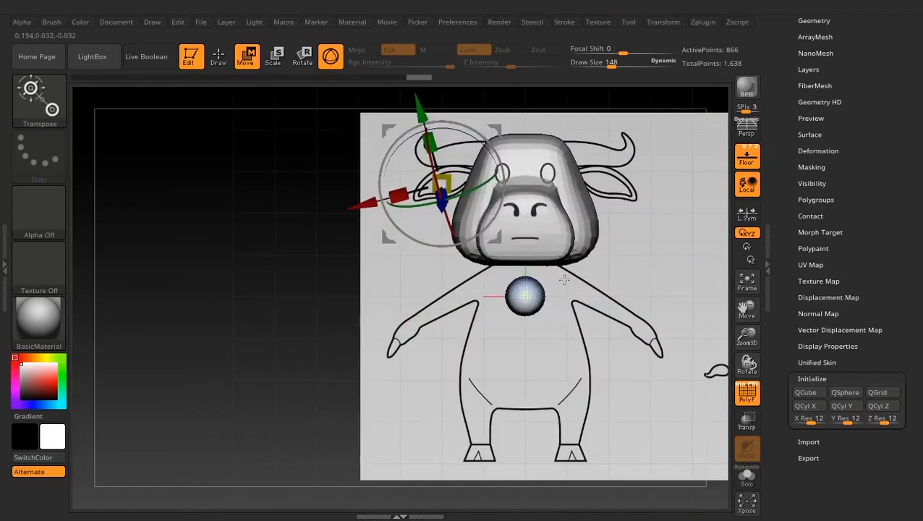
mouse_move(499, 291)
left_mouse_down()
mouse_move(490, 305)
mouse_move(488, 291)
left_mouse_up()
left_click_drag(369, 288, 345, 369, "alt")
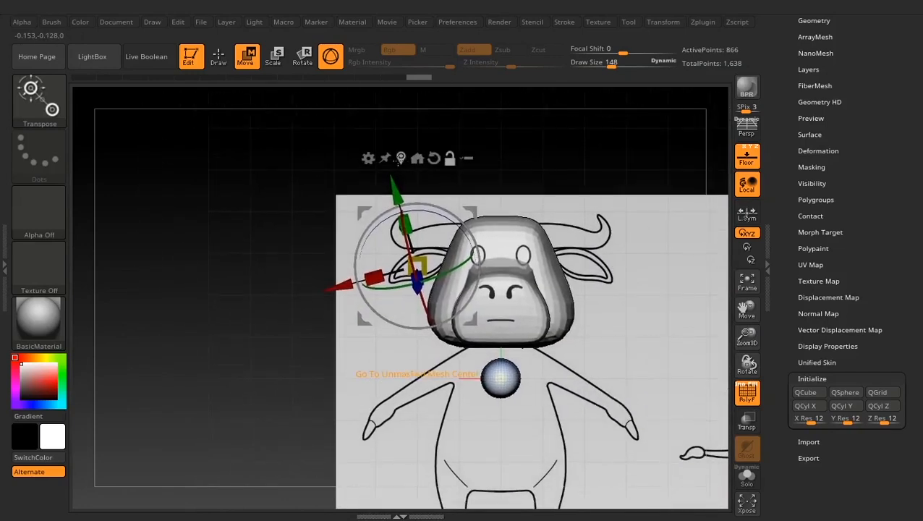
left_click(418, 158)
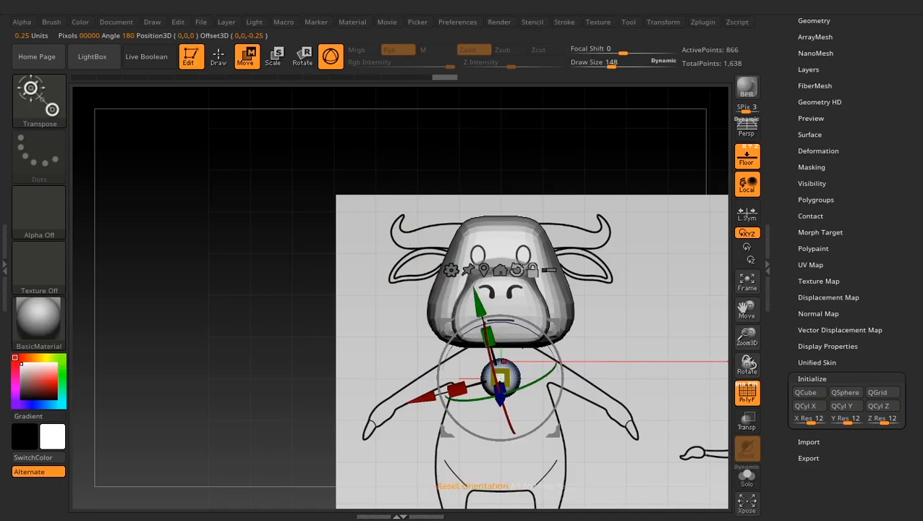
left_click(516, 270)
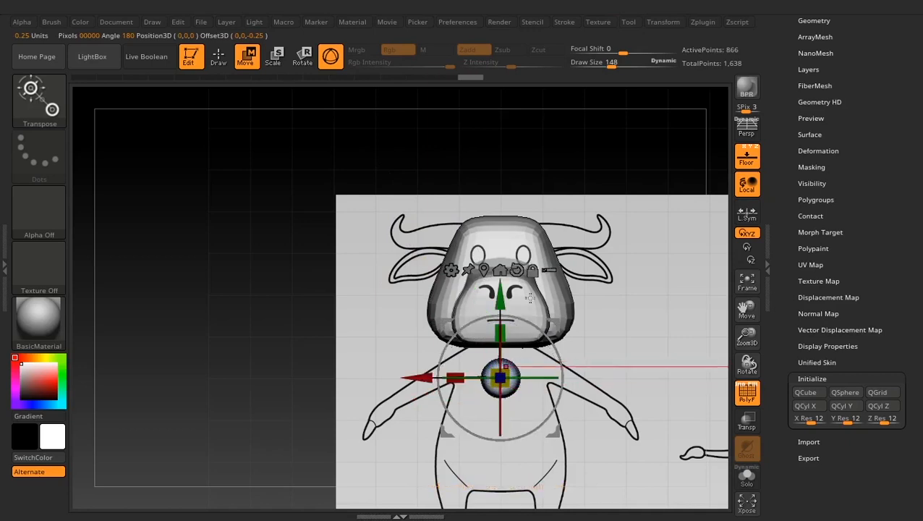
- Move the low-poly sphere from the chest onto the ear drawing in the front reference
left_click_drag(500, 377, 476, 212)
right_click_drag(296, 211, 386, 399, "ctrl")
left_click_drag(418, 281, 427, 282)
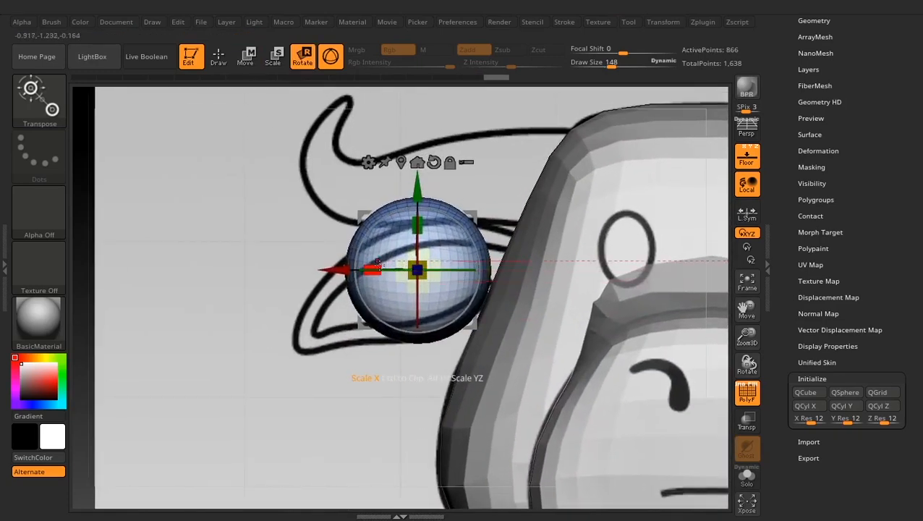
- Stretch the sphere along X, tilt it to the ear's angle, and scale and position it within the drawn outline
left_click_drag(373, 268, 333, 269)
left_click_drag(385, 218, 461, 238)
key("w")
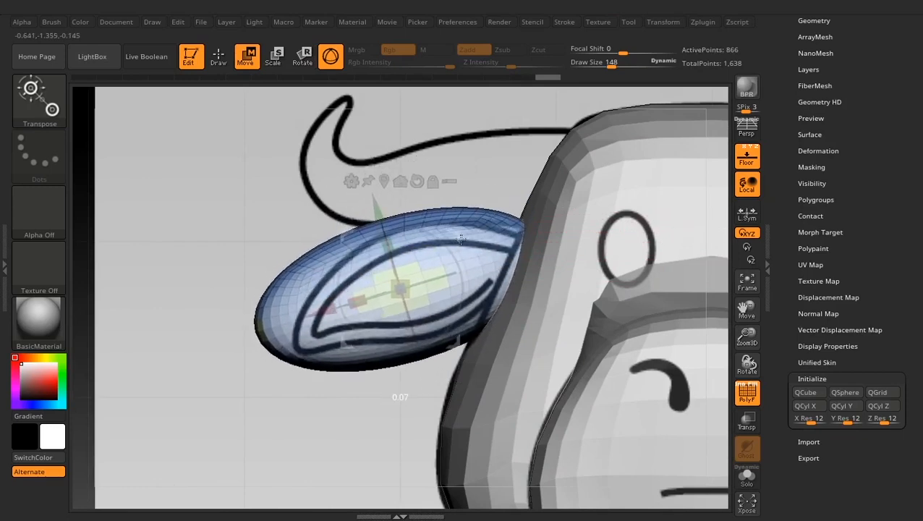
left_click_drag(411, 279, 388, 297)
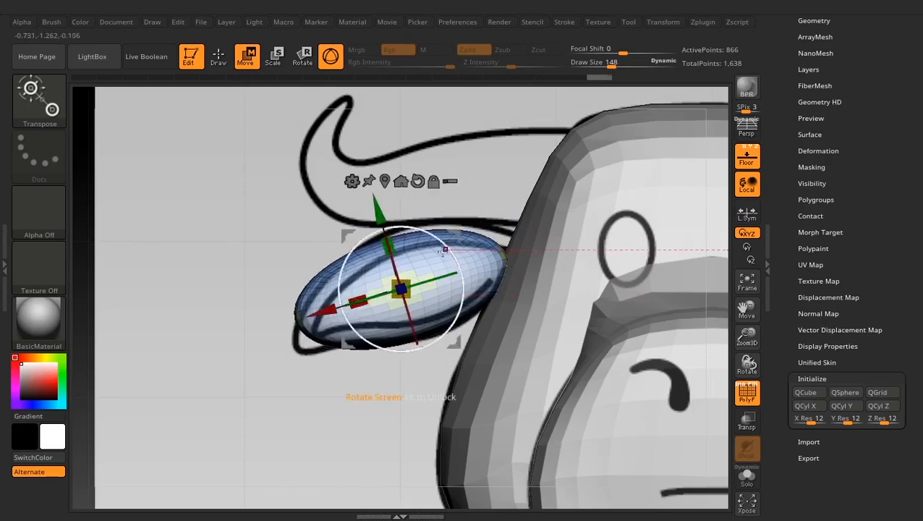
left_click_drag(455, 235, 468, 225)
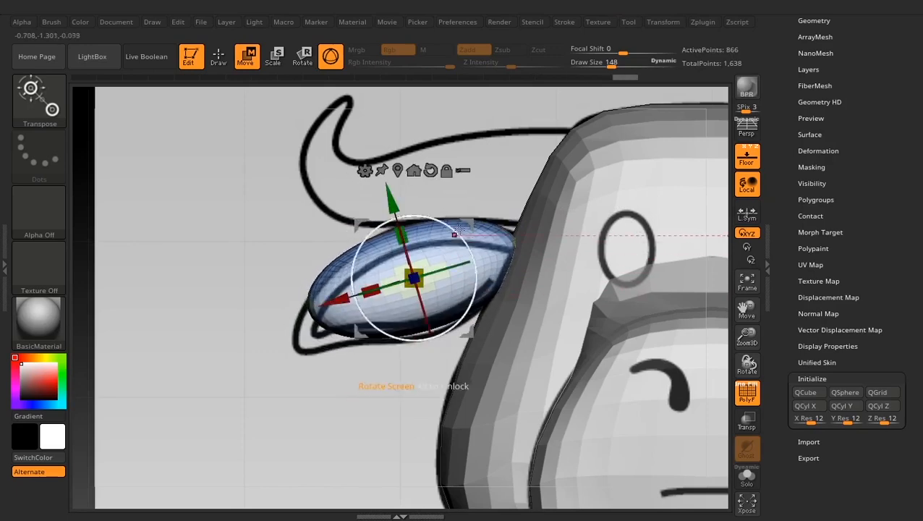
- Pull the ear's outer tip and lower edge toward the front reference using Move Topological at Draw Size 205
left_click(218, 57)
key("space")
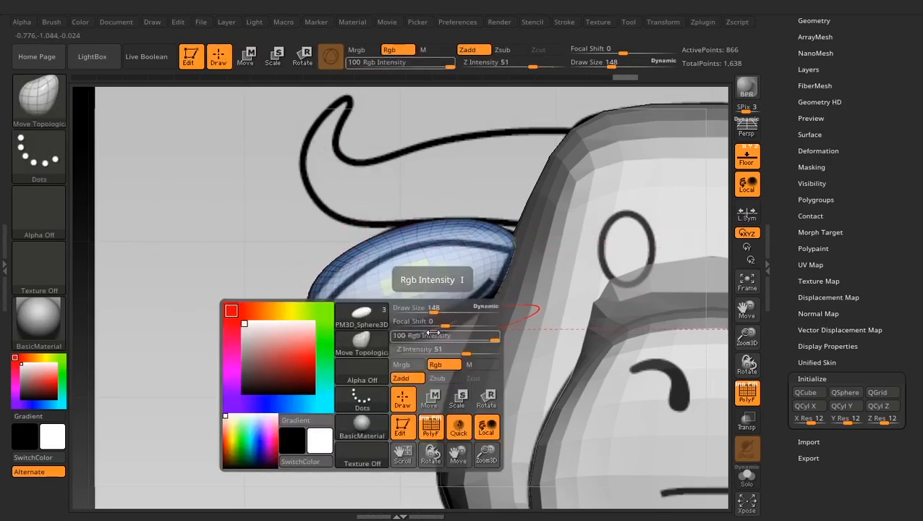
left_click_drag(441, 313, 440, 311)
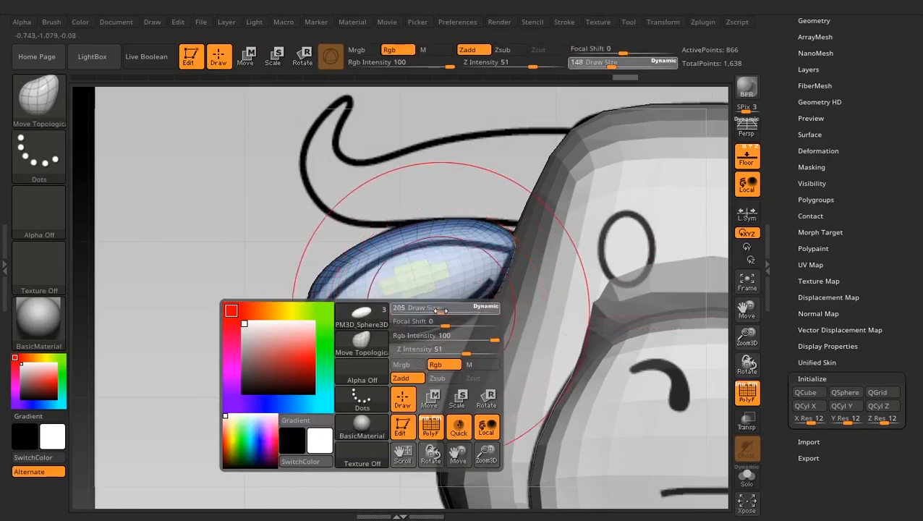
left_click_drag(317, 322, 258, 370)
left_click_drag(356, 353, 350, 332)
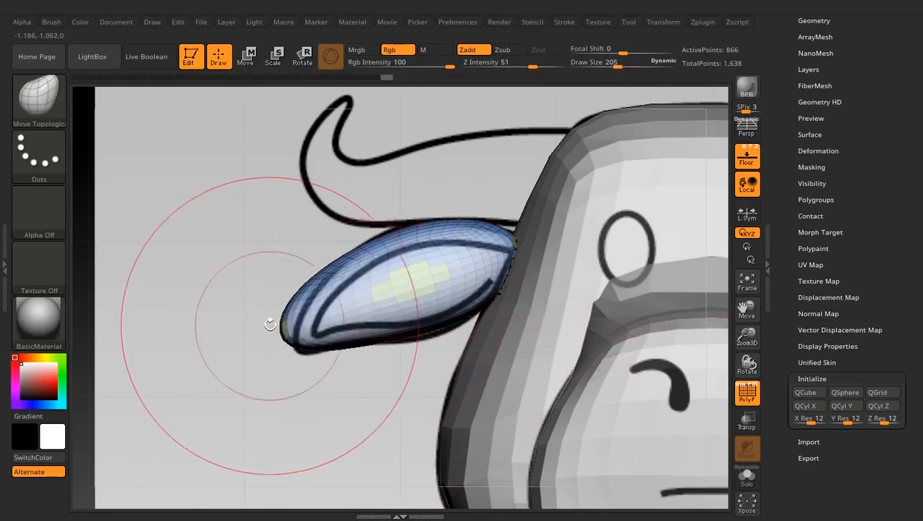
mouse_move(258, 330)
left_mouse_down("shift")
mouse_move(219, 388)
mouse_move(247, 364)
left_mouse_up("shift")
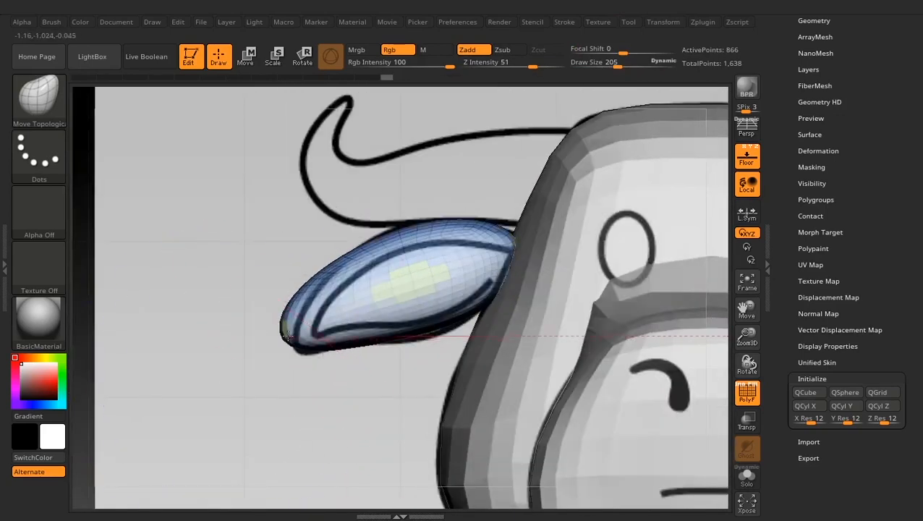
- Refine the ear's tip and edges to the front outline with the brush at Draw Size 118
key("space")
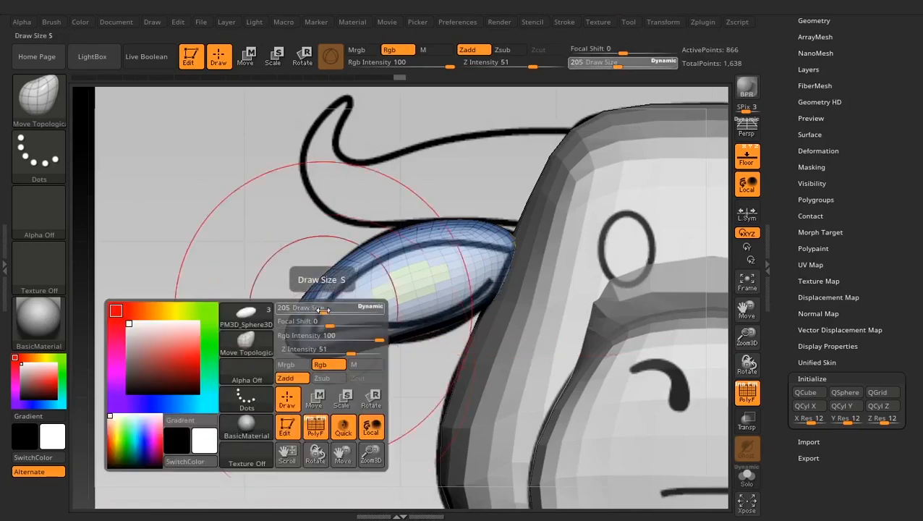
left_click_drag(324, 310, 313, 310)
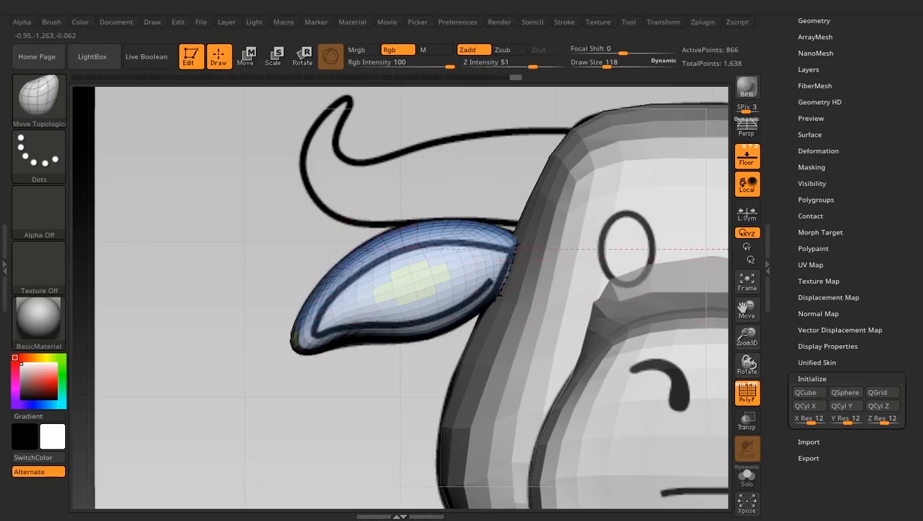
left_click_drag(298, 342, 295, 343)
left_click_drag(324, 355, 362, 346)
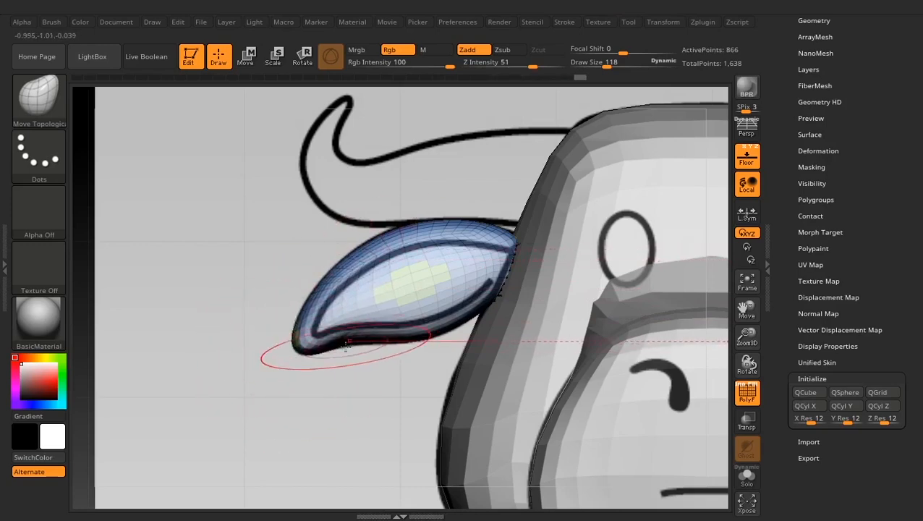
- Move the ear back along Z toward its outline in the side reference
mouse_move(328, 383)
left_mouse_down()
mouse_move(394, 377)
mouse_move(313, 382)
mouse_move(387, 389)
left_mouse_up()
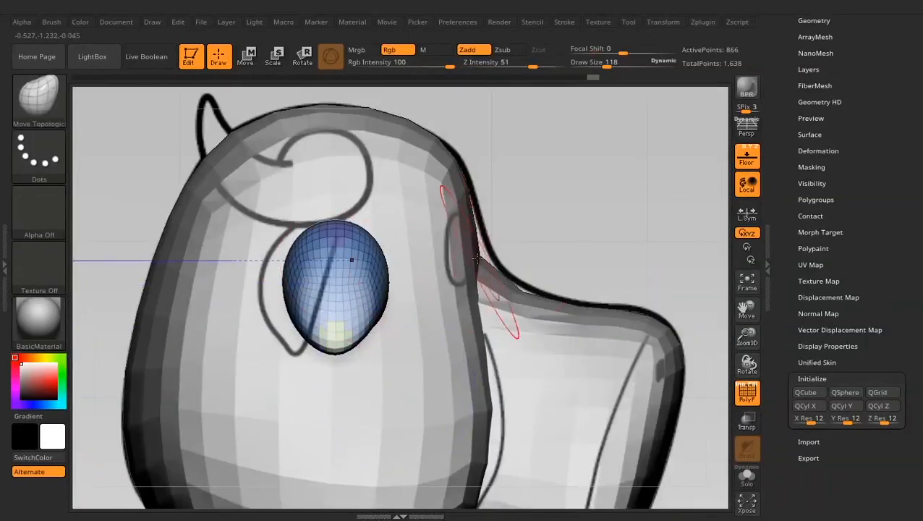
key("w")
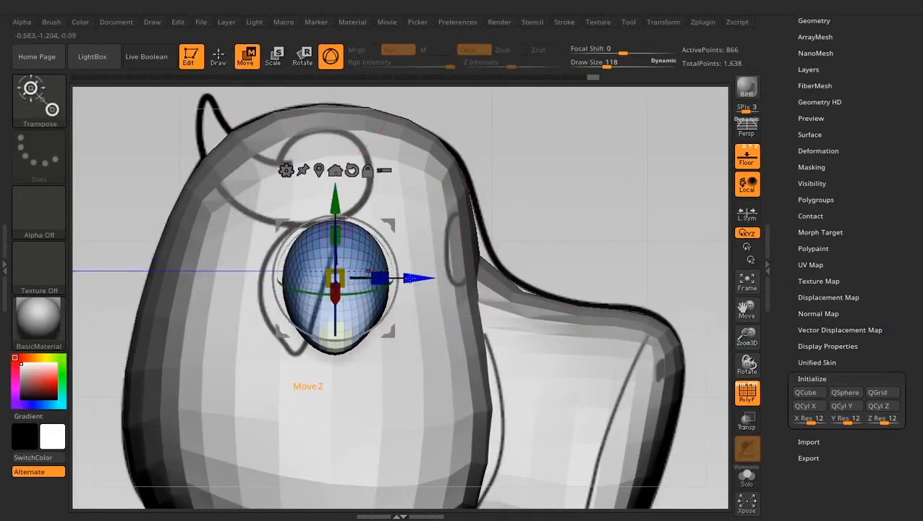
left_click_drag(370, 273, 347, 275)
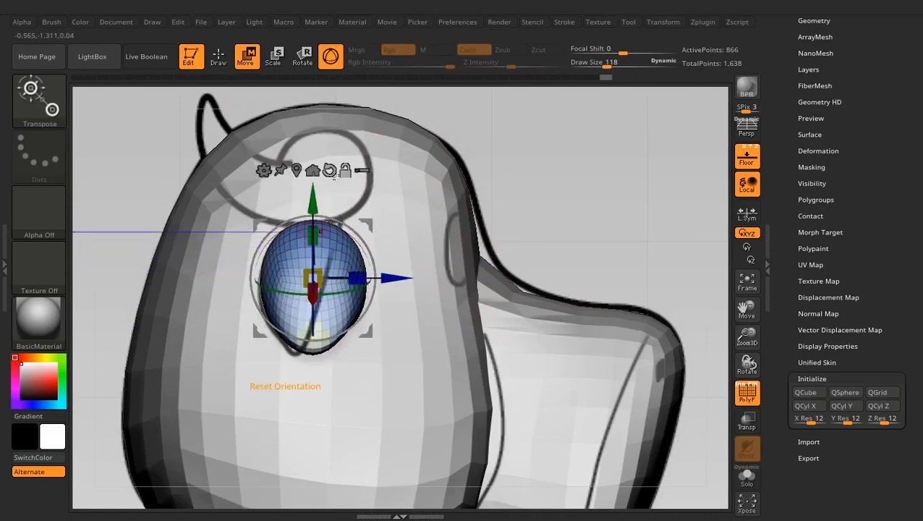
- Reset the ear's gizmo orientation, rotate the ear to the slant of its side reference outline, and return to Draw mode
left_click(330, 170)
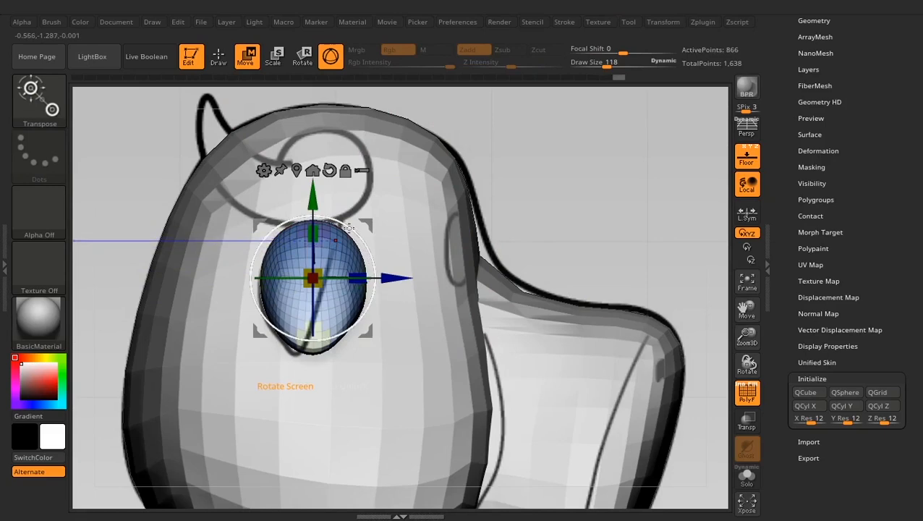
mouse_move(348, 227)
left_mouse_down()
mouse_move(362, 246)
mouse_move(354, 240)
mouse_move(372, 227)
mouse_move(369, 219)
mouse_move(327, 230)
mouse_move(367, 224)
left_mouse_up()
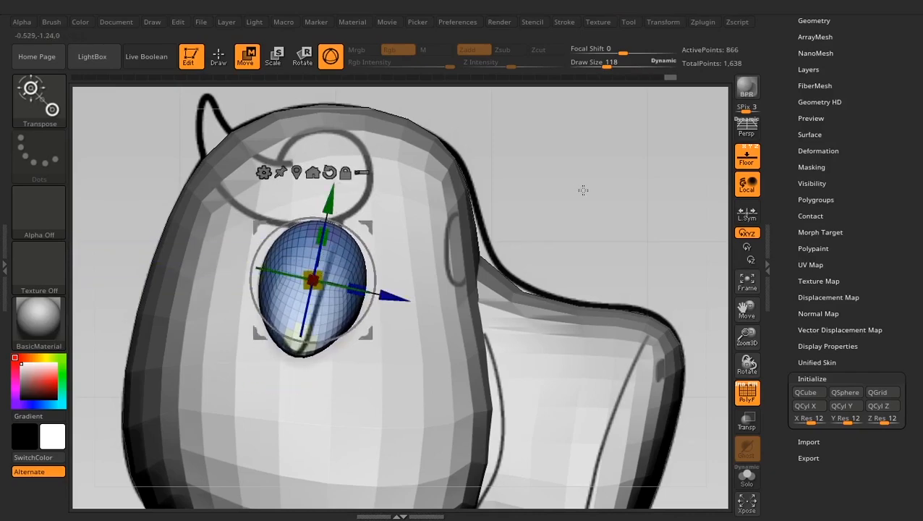
left_click_drag(583, 189, 302, 241)
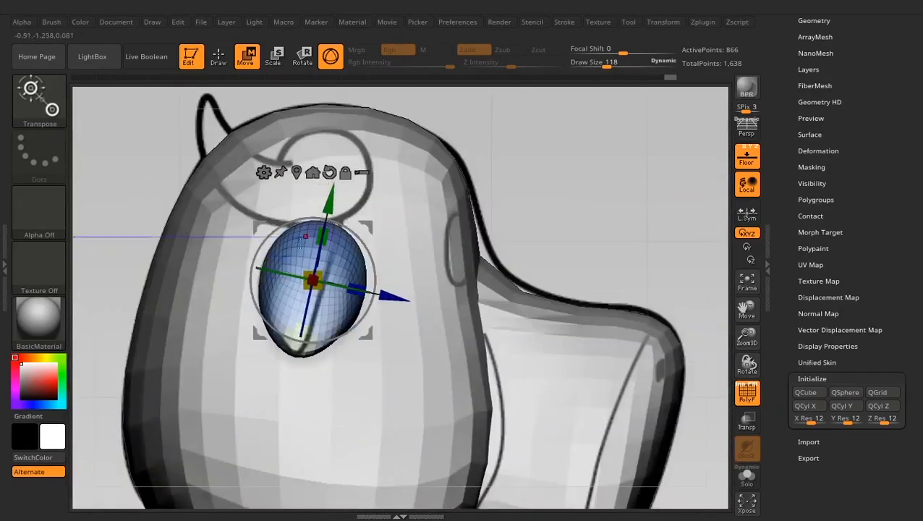
left_click(218, 63)
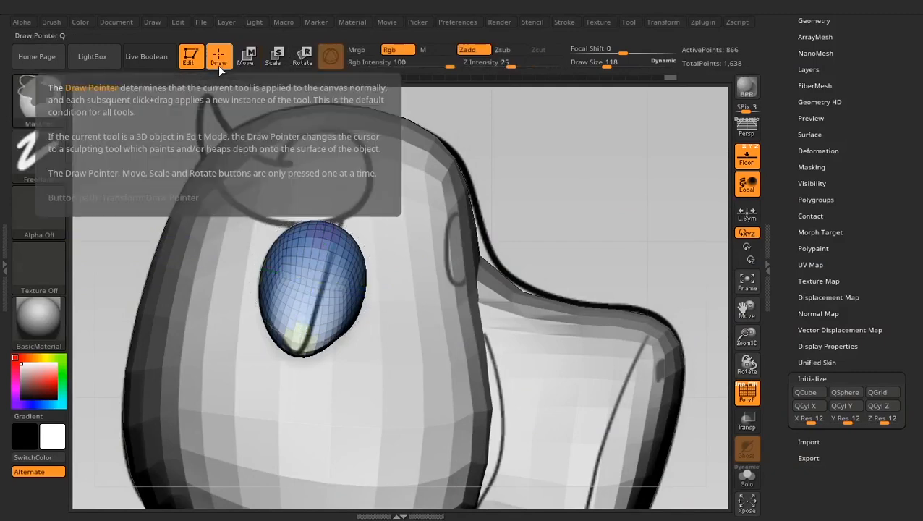
- Choose TrimCurve as the cutting brush for the ear
key("ctrl+shift")
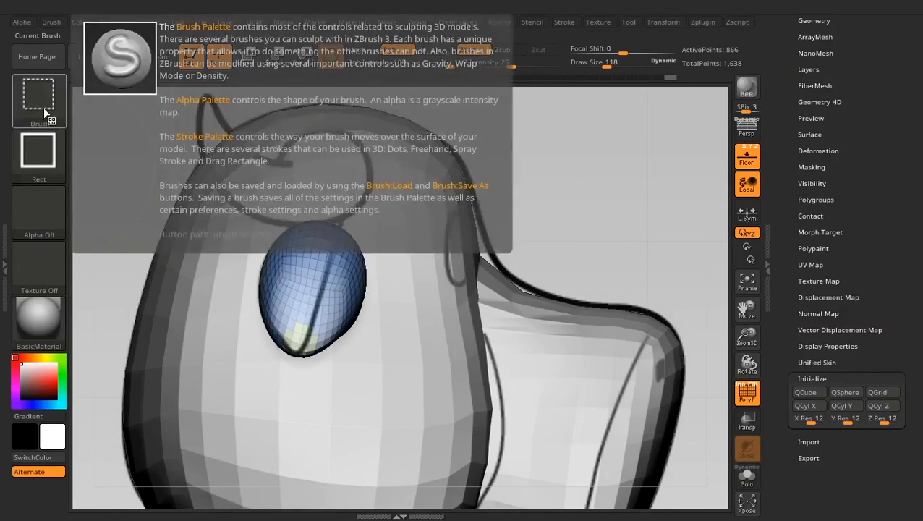
key("ctrl+shift")
left_click(38, 103)
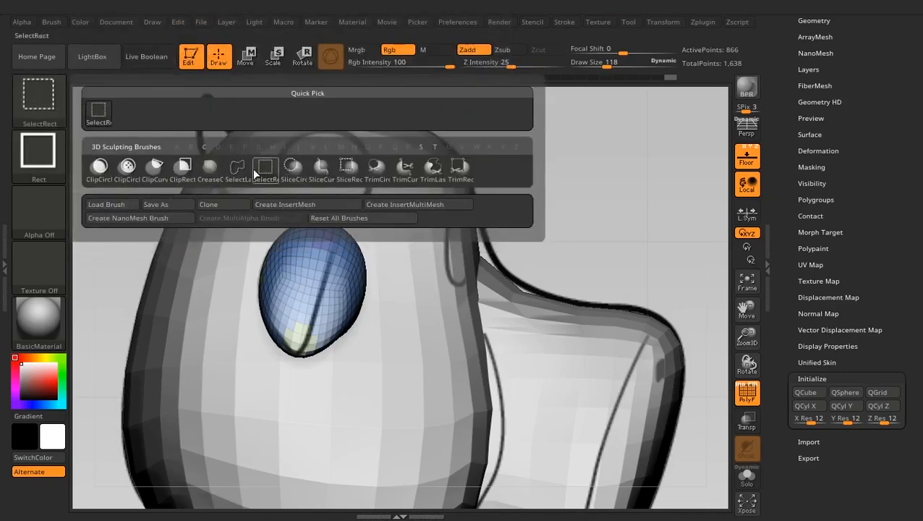
left_click(403, 172)
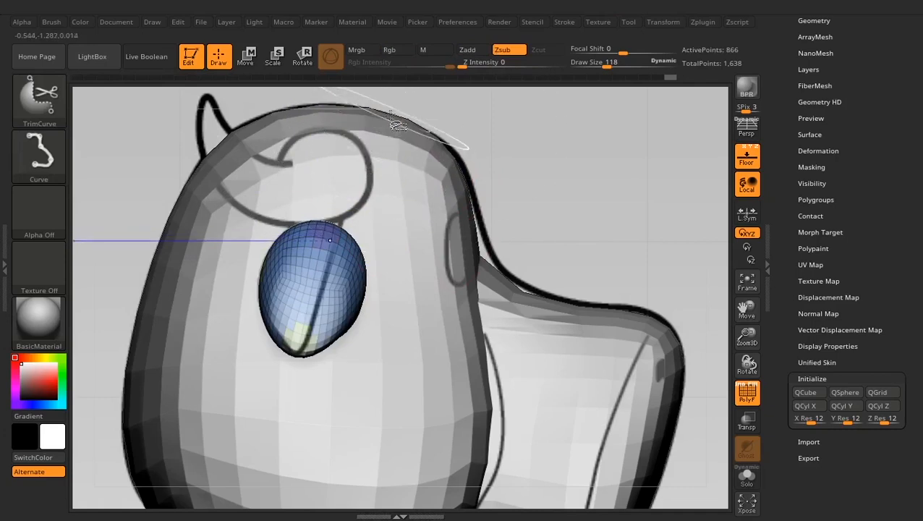
left_click_drag(550, 144, 477, 408)
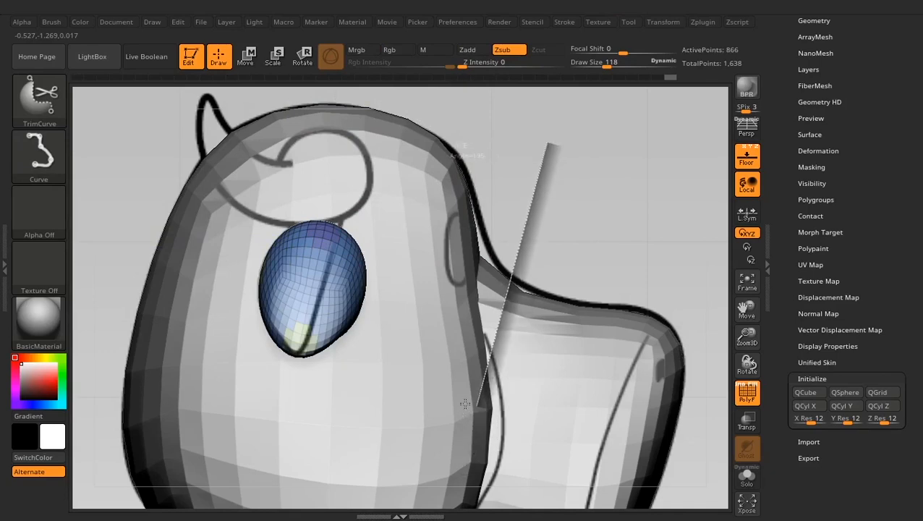
left_click_drag(469, 414, 469, 414)
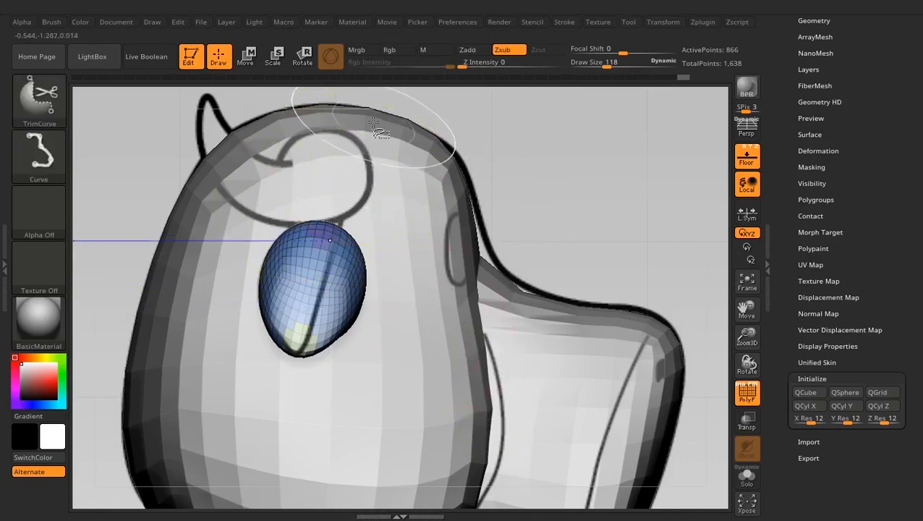
left_click_drag(372, 124, 275, 443)
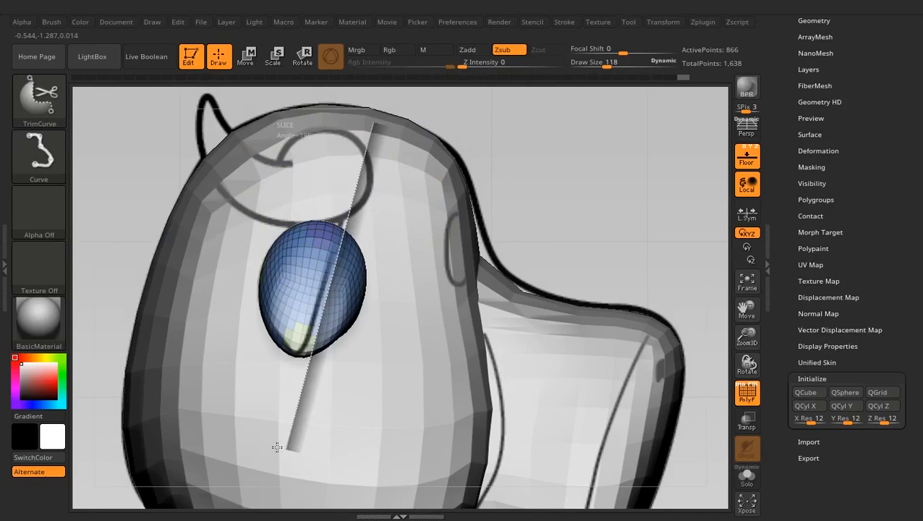
left_click_drag(277, 447, 277, 447)
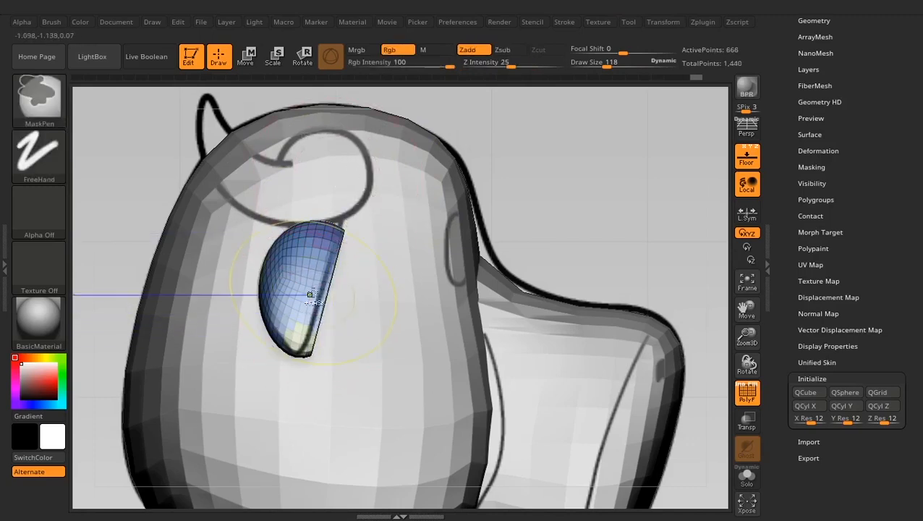
key("ctrl+z")
left_click_drag(266, 443, 373, 141)
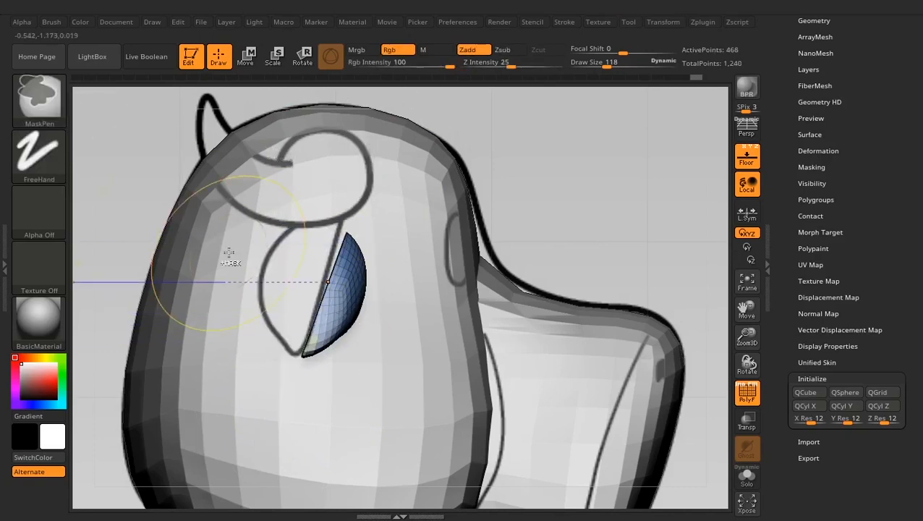
key("ctrl+z")
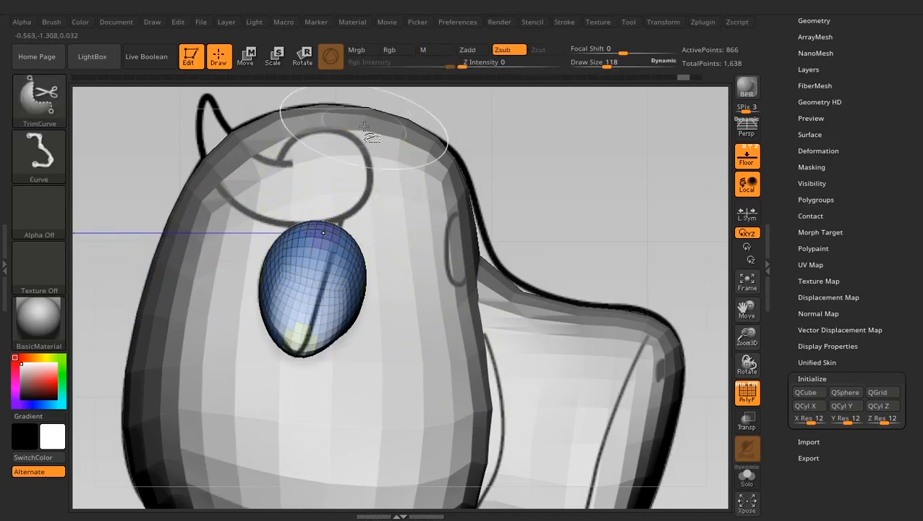
- Trim off the ear's front half with a straight cut along the slanted line of the side reference
left_click_drag(363, 129, 285, 429, "ctrl+shift")
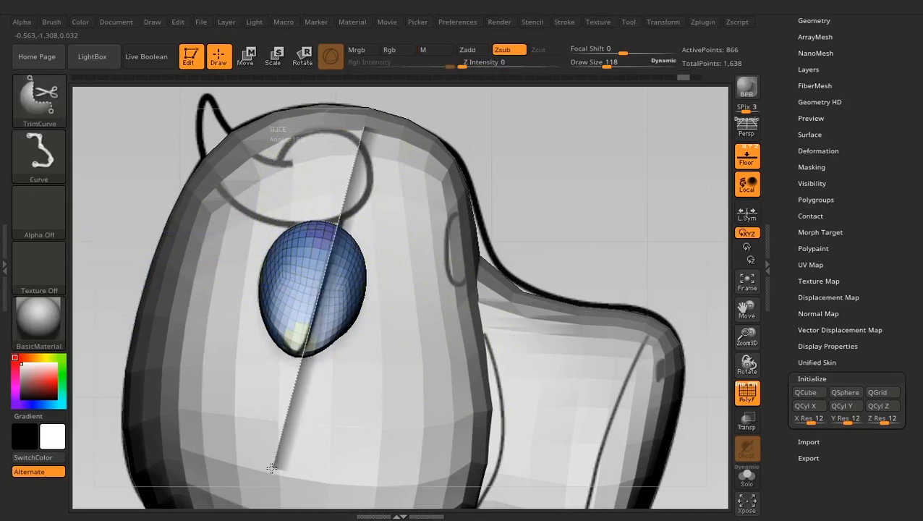
left_click_drag(271, 468, 271, 468, "ctrl+shift")
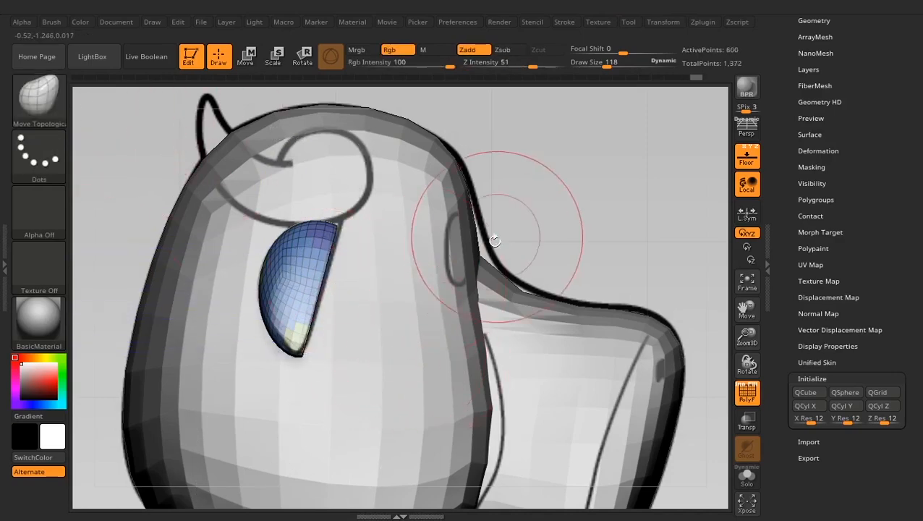
mouse_move(526, 237)
left_mouse_down()
mouse_move(484, 236)
mouse_move(511, 243)
left_mouse_up()
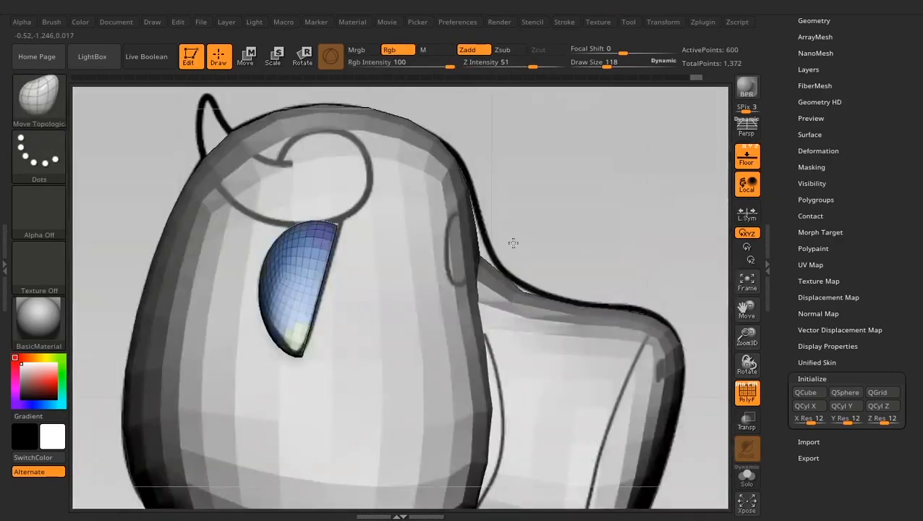
- Restore SelectRect as the selection brush
key("ctrl+shift")
left_click(47, 103)
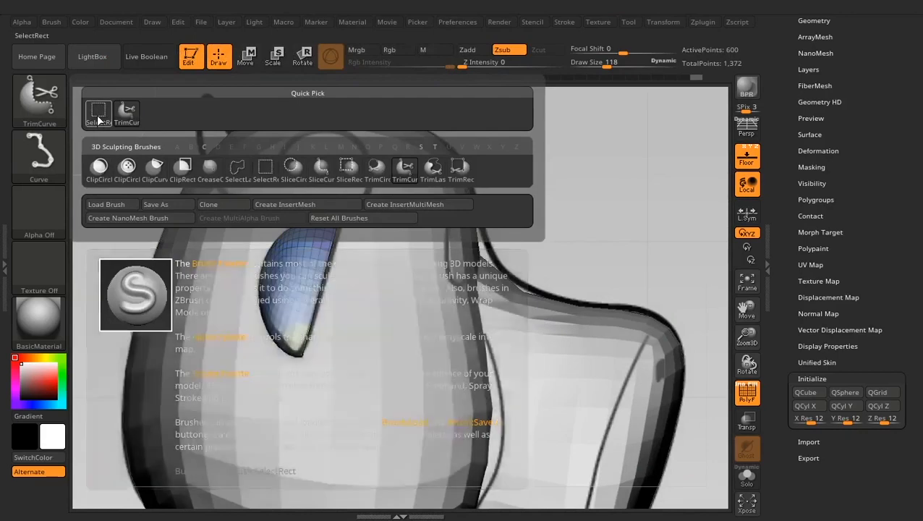
left_click(97, 120)
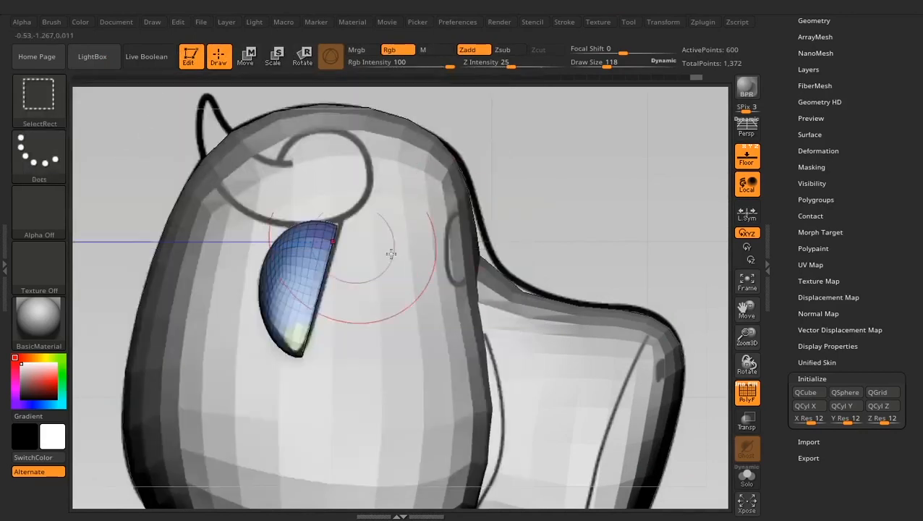
- Adjust the trimmed ear's edge to the front reference outline using Move Topological at Draw Size 218
left_click_drag(524, 222, 492, 231)
left_click_drag(351, 166, 480, 179, "alt")
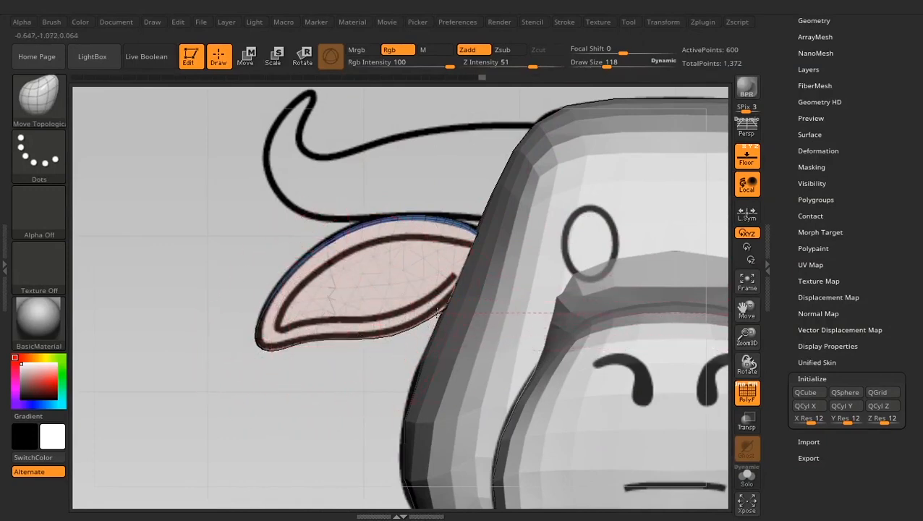
key("space")
left_click_drag(397, 257, 446, 229)
key("space")
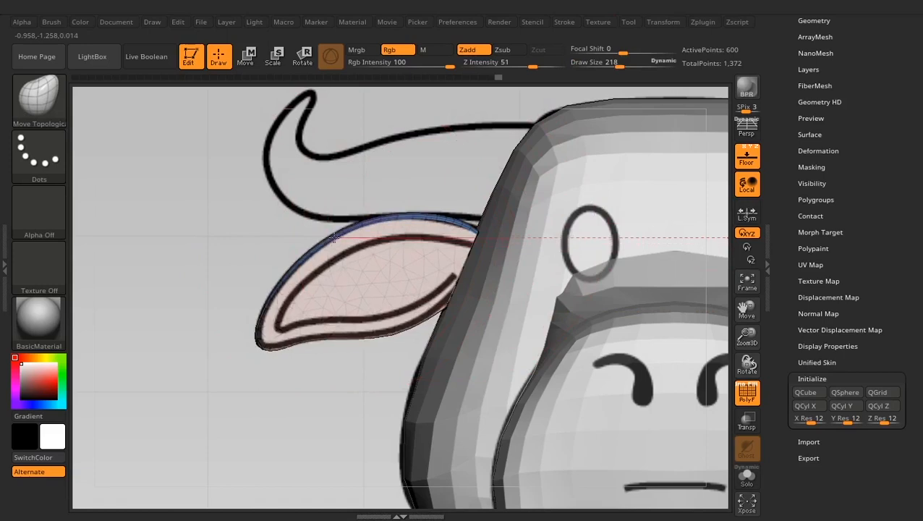
left_click_drag(210, 228, 264, 237)
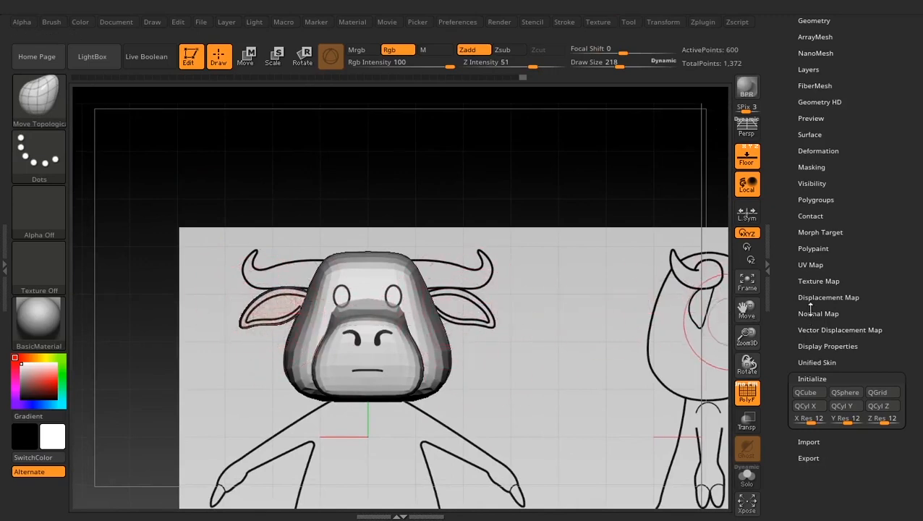
- Mirror and weld the ear across X onto the opposite side of the head, and inspect both ears from several angles
left_click_drag(792, 268, 792, 486)
left_click(816, 368)
left_click(815, 128)
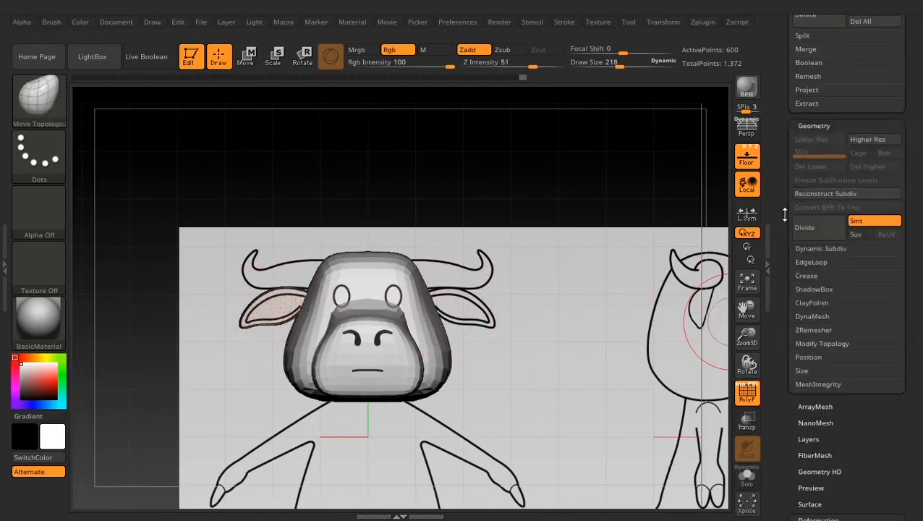
scroll(818, 290, "down", 2)
key("shift")
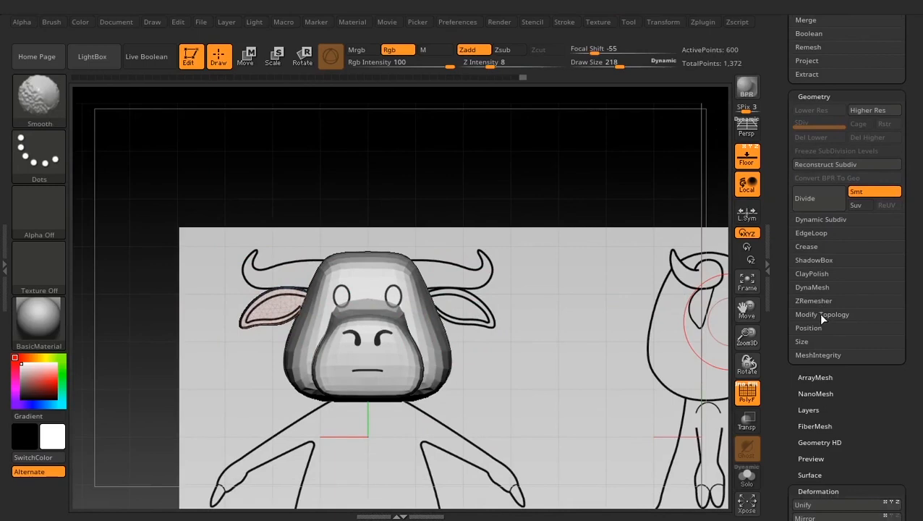
left_click(822, 314, "shift")
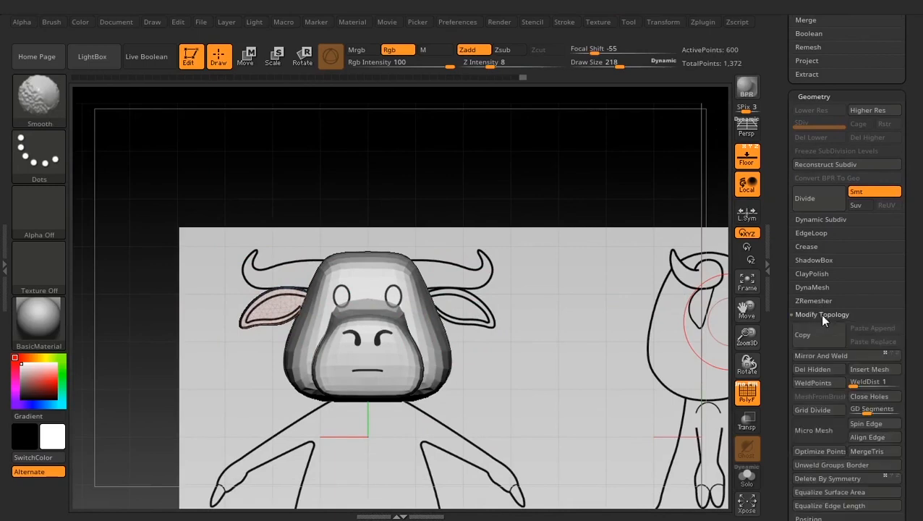
left_click(827, 355)
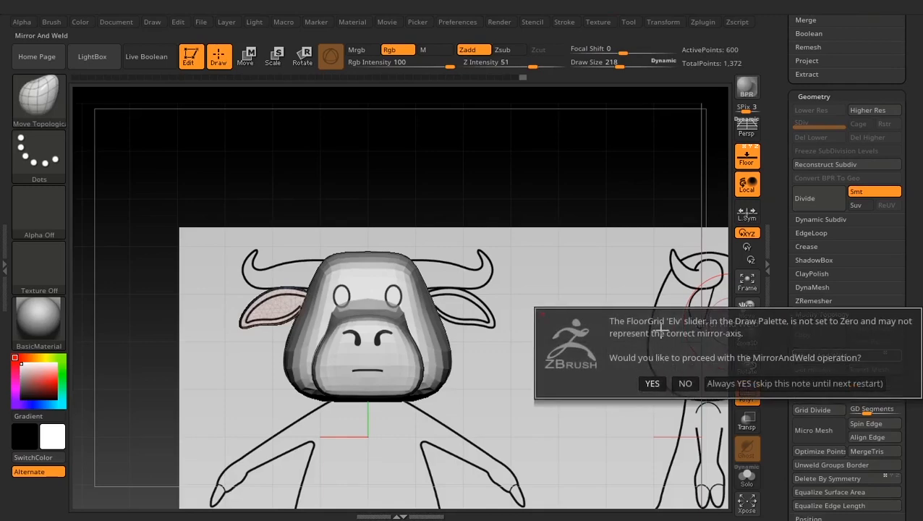
left_click(653, 385)
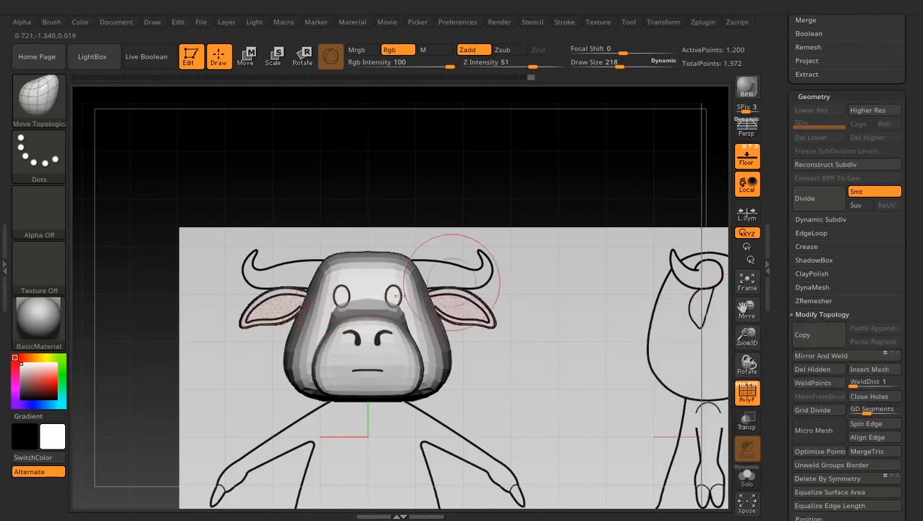
left_click_drag(514, 213, 597, 269, "alt")
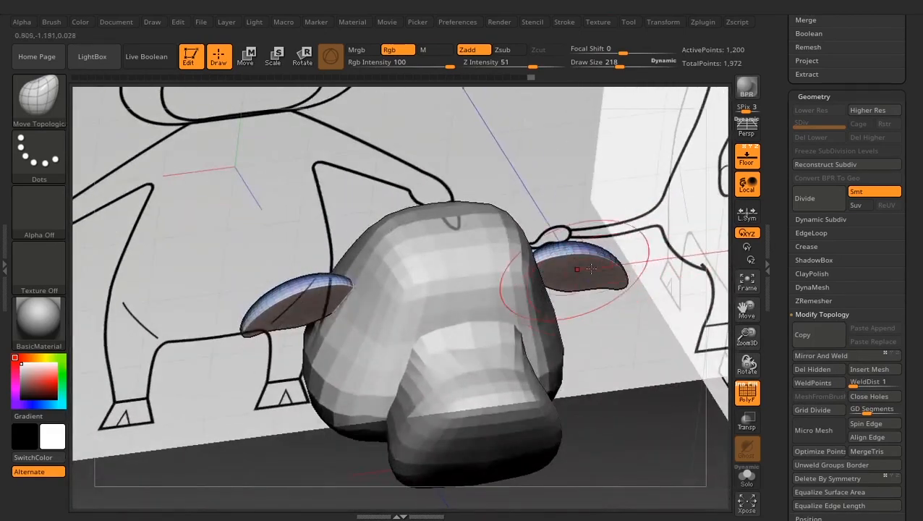
left_click_drag(632, 357, 659, 329, "shift")
left_click_drag(678, 392, 651, 330, "alt")
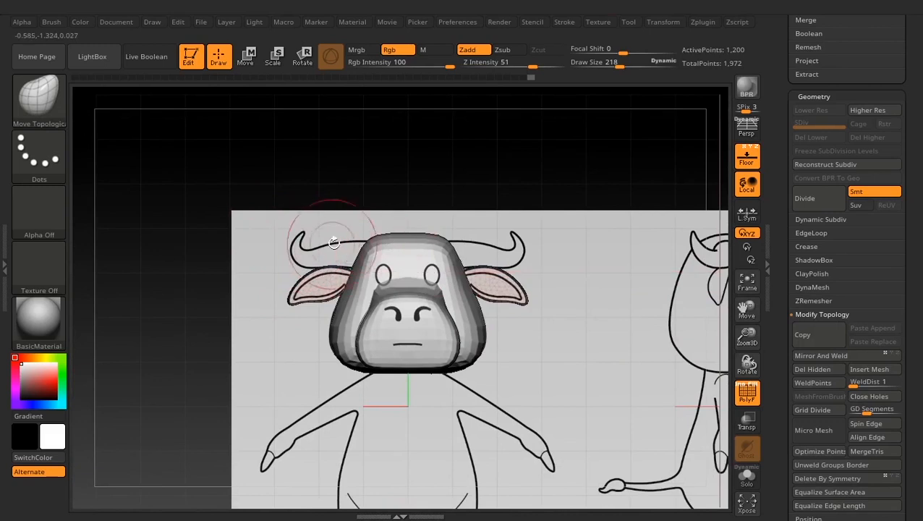
left_click_drag(540, 258, 572, 262, "alt")
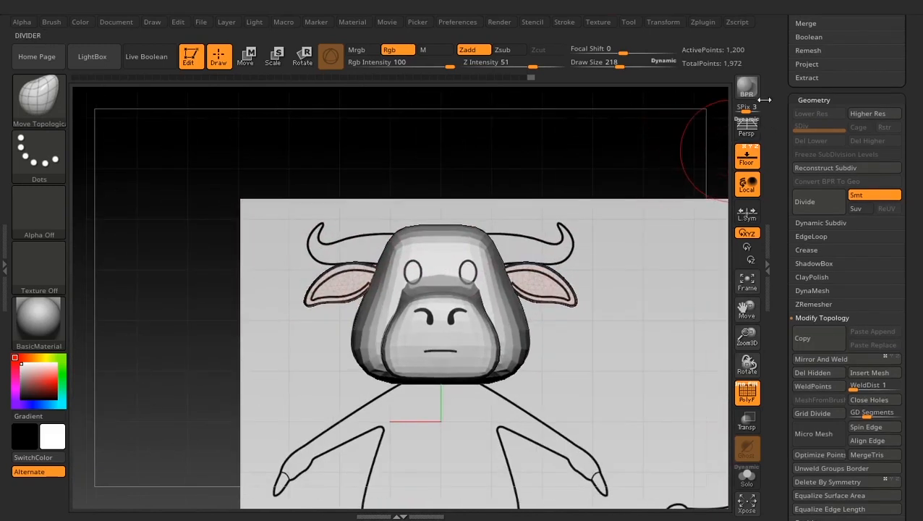
- Insert a Cylinder3D as a new subtool below the ears
left_click_drag(789, 77, 782, 227)
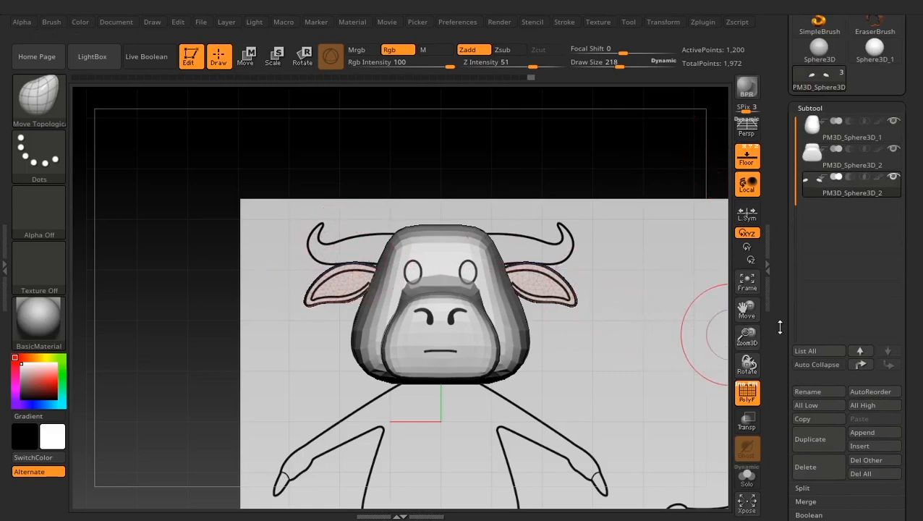
left_click_drag(782, 303, 783, 210)
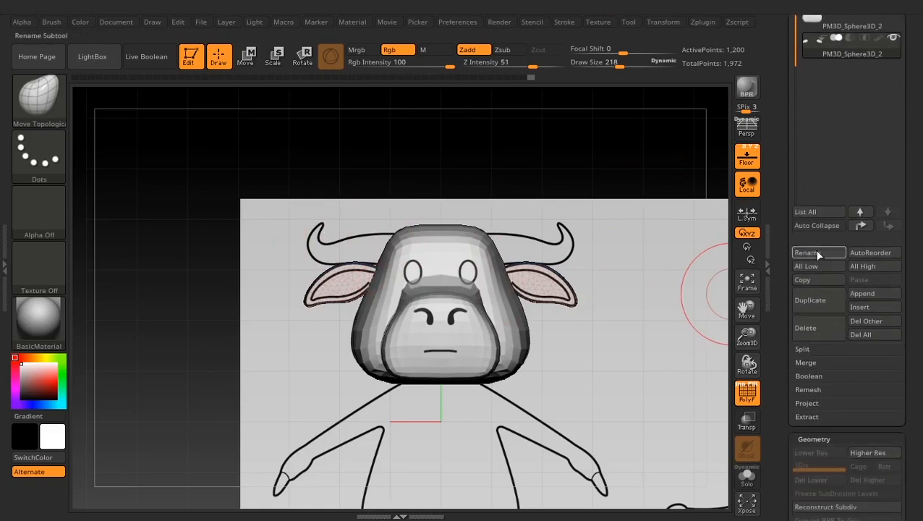
left_click_drag(784, 167, 786, 152)
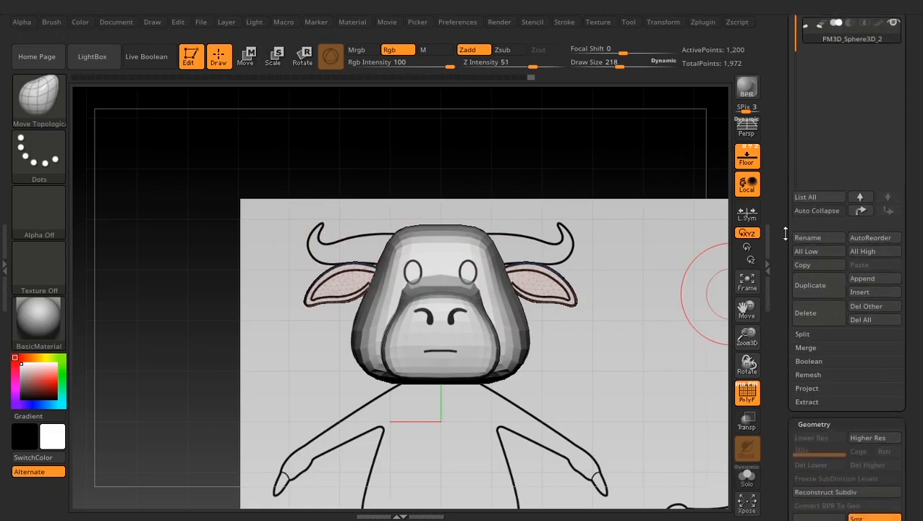
left_click(866, 291)
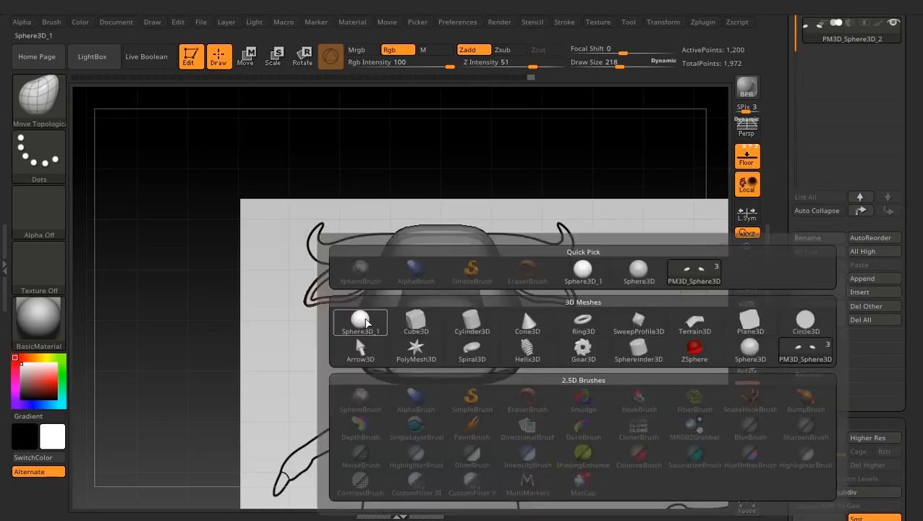
left_click(481, 322)
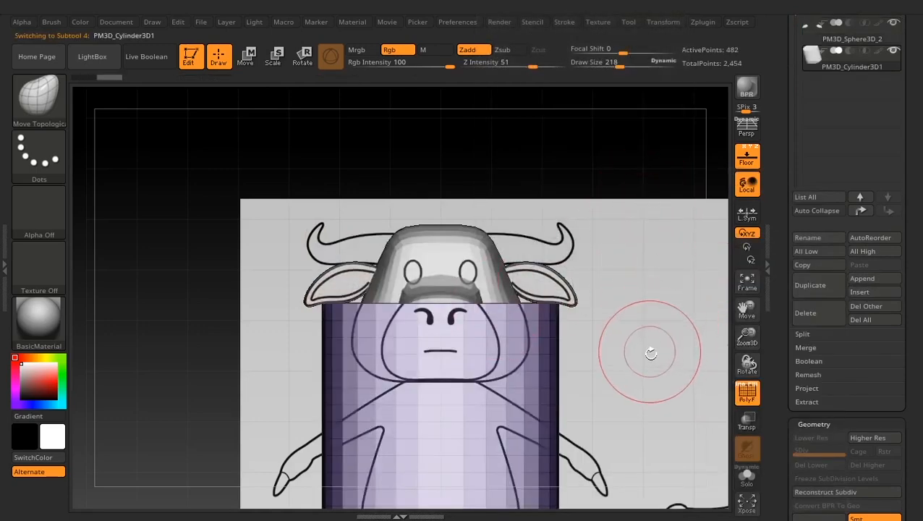
left_click_drag(651, 353, 624, 308, "alt")
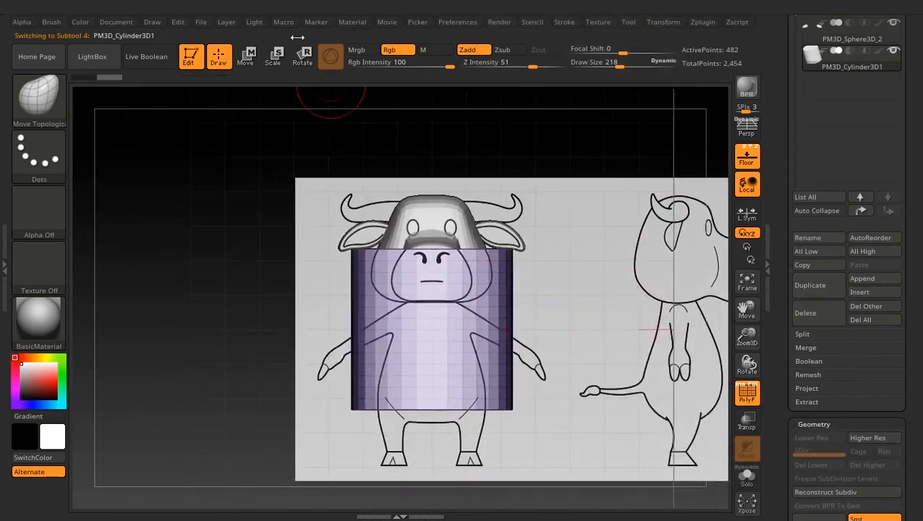
- Turn the cylinder onto its side over the left horn of the front reference and scale it down to about the horn's thickness
left_click(245, 58)
left_click_drag(418, 283, 281, 338)
left_click_drag(282, 266, 273, 365)
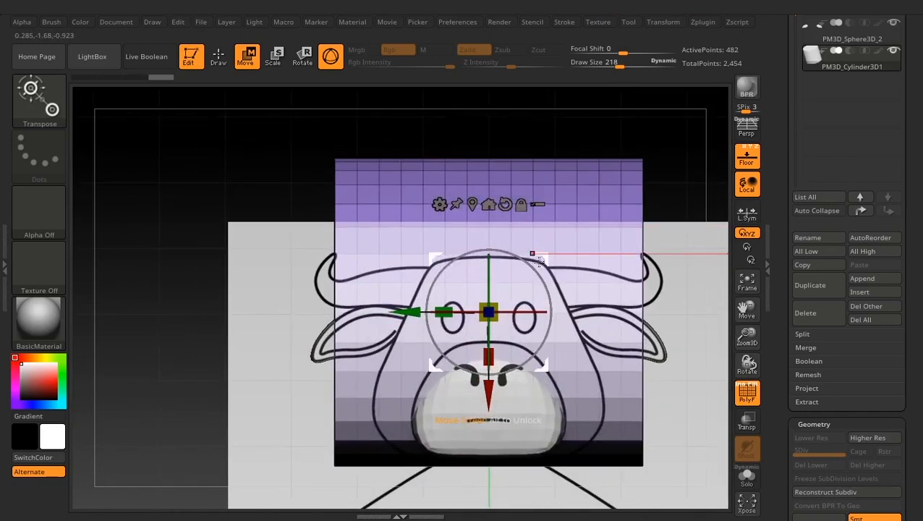
left_click_drag(543, 259, 440, 214)
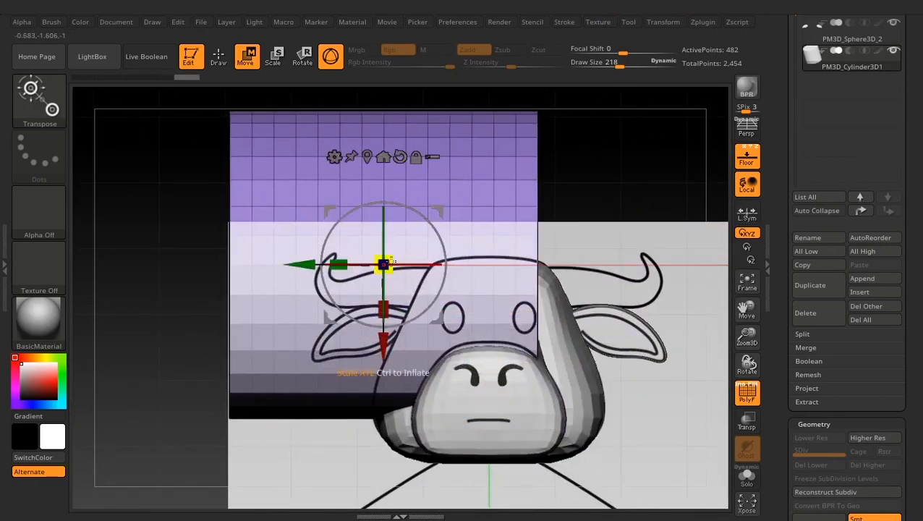
left_click_drag(385, 264, 246, 349)
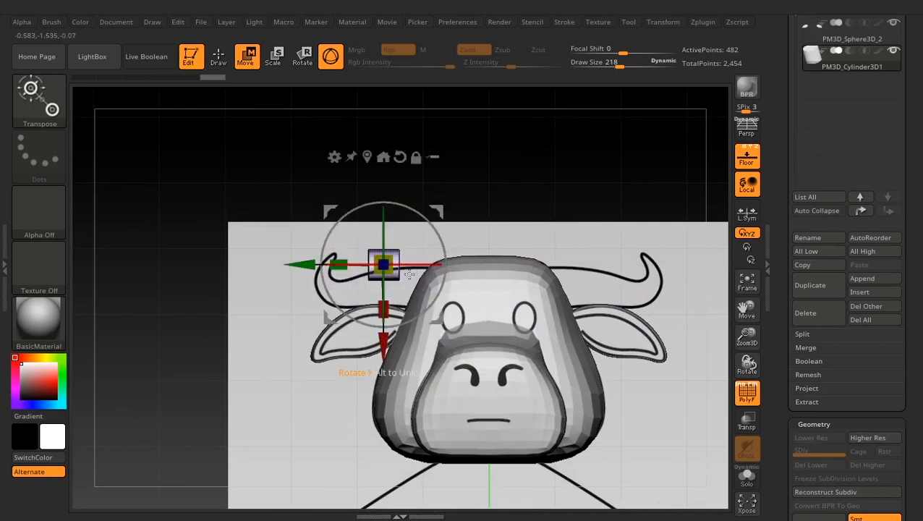
- Enlarge and lengthen the cylinder along the horn so it covers the horn outline, with its inner end inside the head
left_click_drag(450, 214, 480, 235)
mouse_move(418, 284)
left_mouse_down()
mouse_move(233, 274)
mouse_move(275, 273)
left_mouse_up()
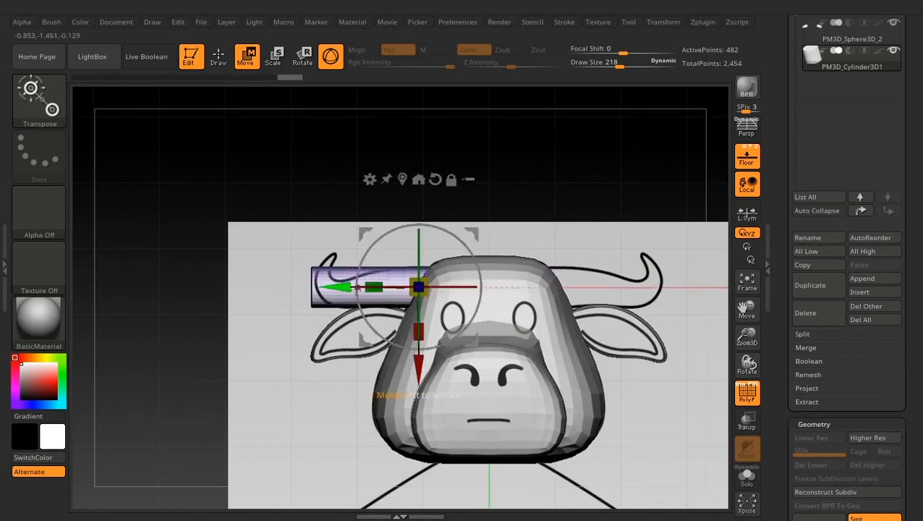
mouse_move(418, 284)
left_mouse_down()
mouse_move(188, 282)
mouse_move(235, 278)
mouse_move(214, 274)
mouse_move(200, 275)
mouse_move(295, 292)
mouse_move(423, 290)
mouse_move(415, 289)
left_mouse_up()
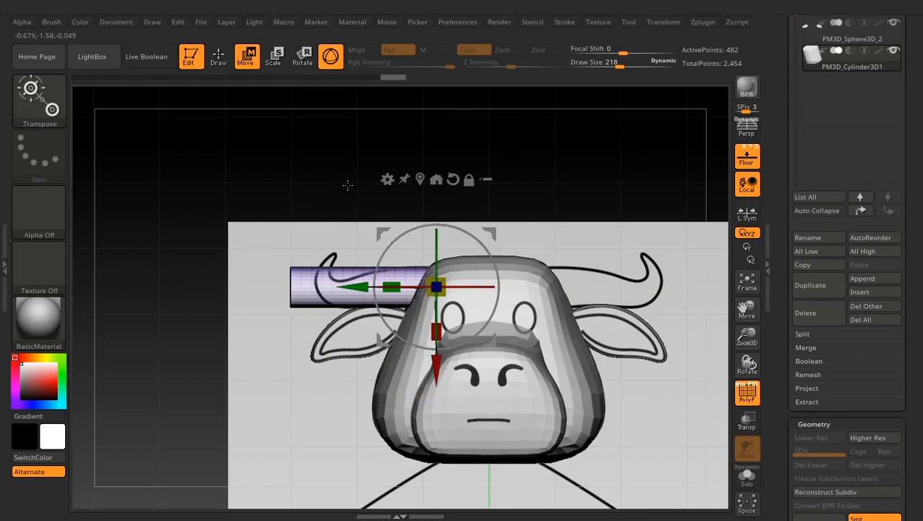
mouse_move(307, 247)
left_mouse_down("alt")
mouse_move(316, 260)
mouse_move(290, 245)
left_mouse_up("alt")
left_click_drag(304, 202, 378, 212, "alt")
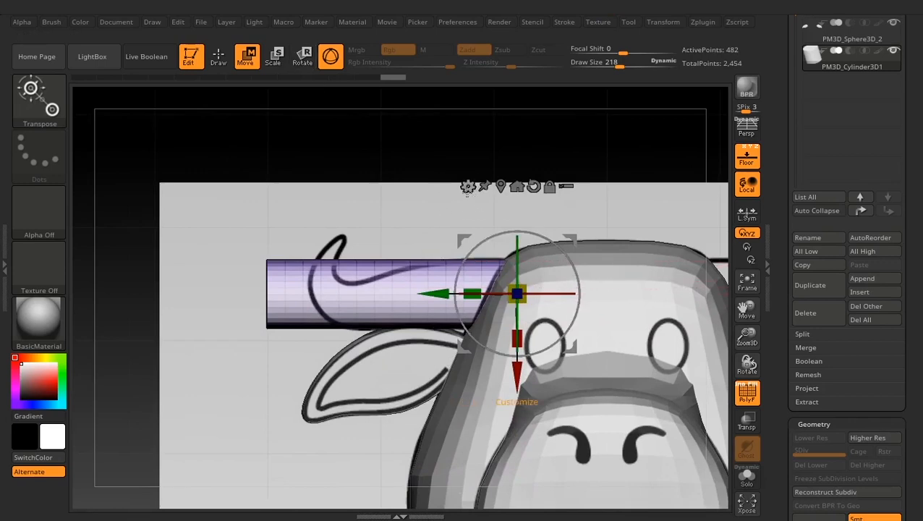
- Apply the Bend Curve deformer to the horn cylinder with Axis 2 (Y), hiding the floor reference images
left_click(467, 187)
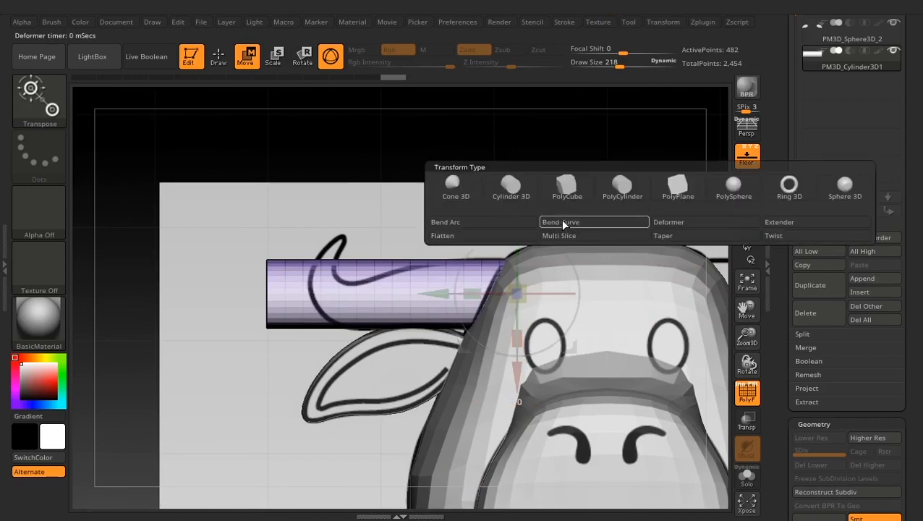
left_click(563, 225)
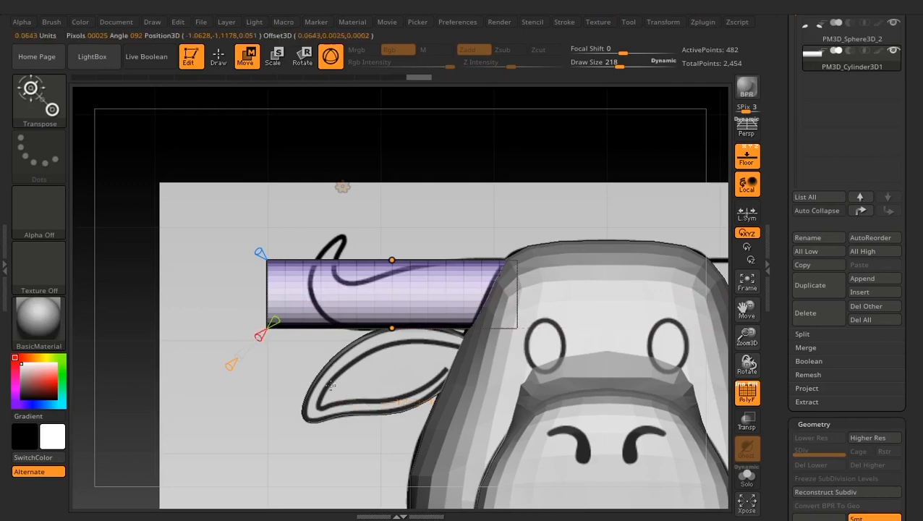
left_click_drag(384, 206, 429, 194)
mouse_move(786, 71)
left_mouse_down()
mouse_move(786, 221)
mouse_move(788, 175)
left_mouse_up()
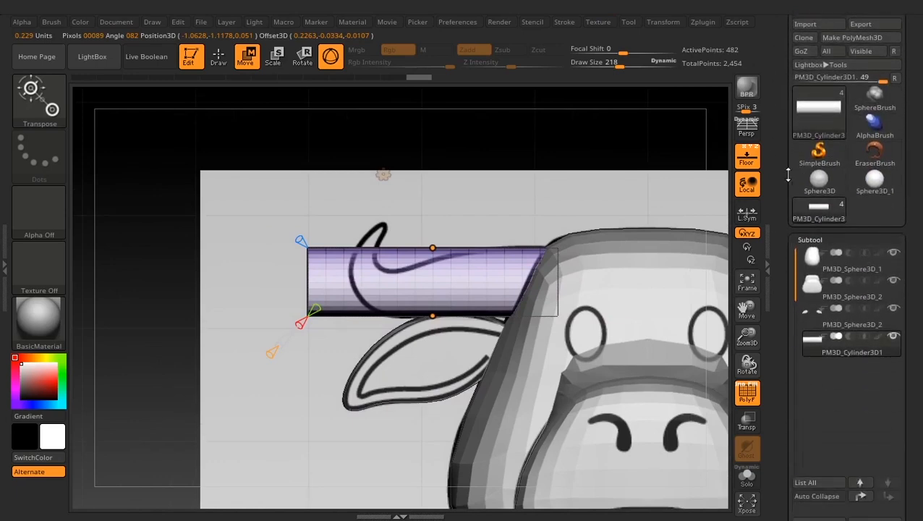
left_click(747, 156)
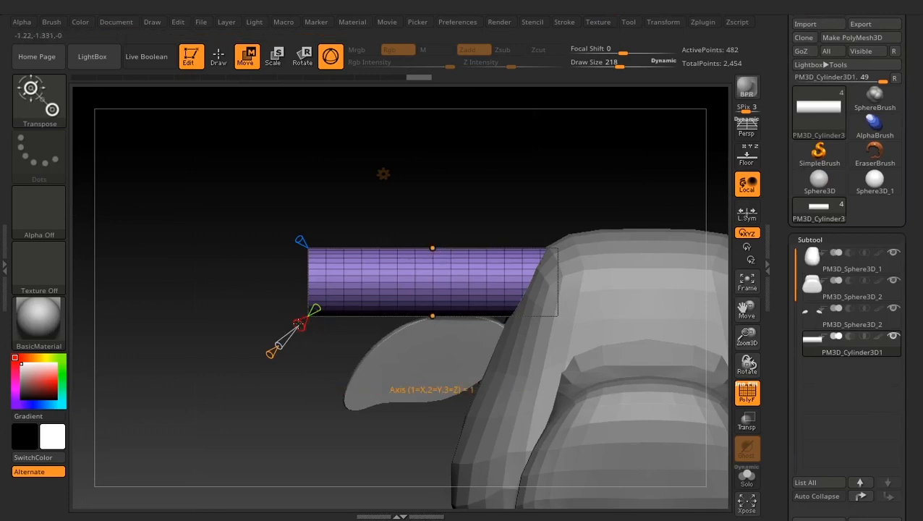
left_click(298, 324)
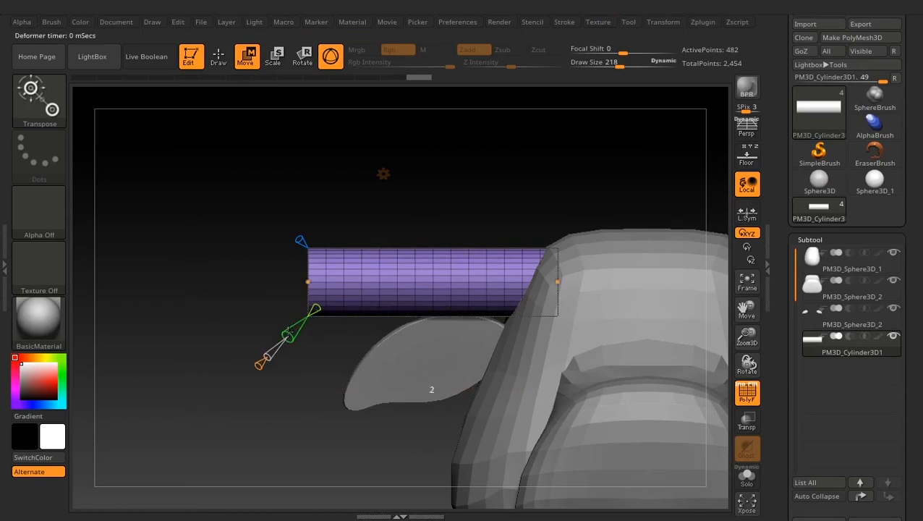
mouse_move(288, 333)
left_mouse_down()
mouse_move(277, 338)
mouse_move(289, 333)
left_mouse_up()
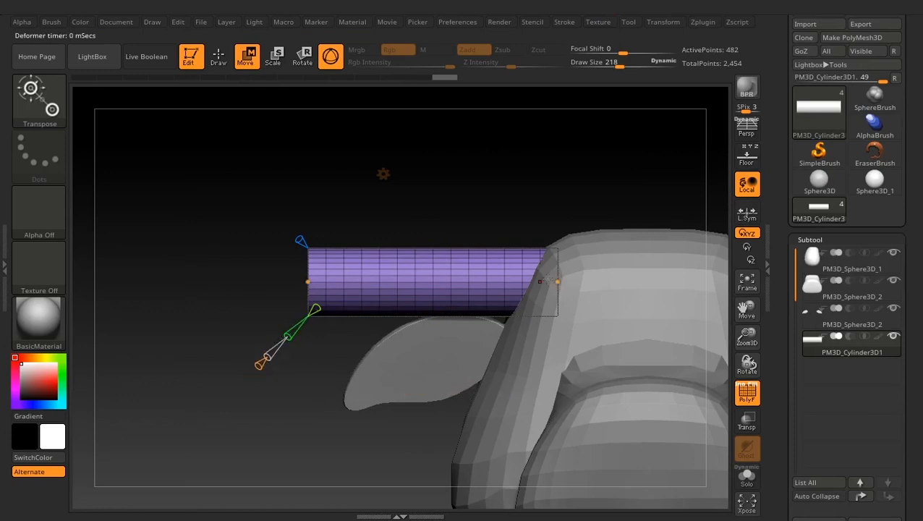
- Leave the Bend Curve deformer and reapply it to the horn cylinder
left_click(383, 174)
left_click(371, 175)
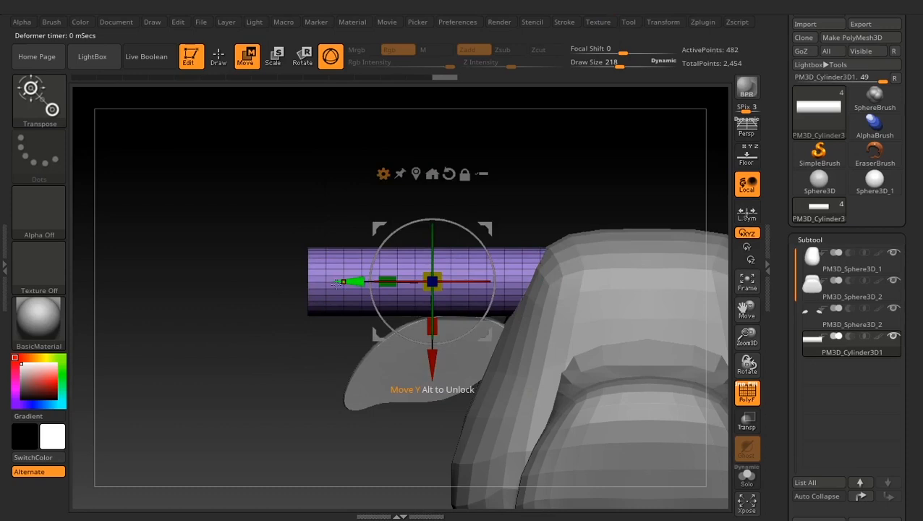
left_click(383, 174)
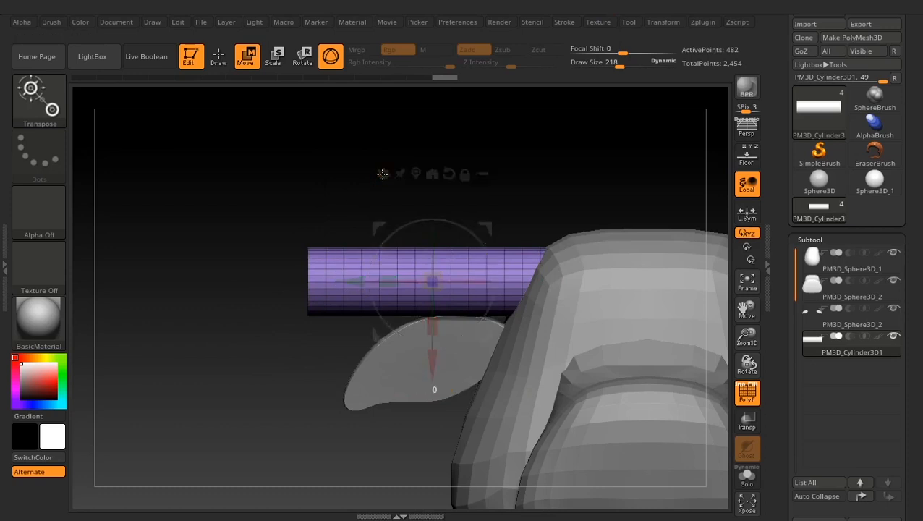
left_click(468, 227)
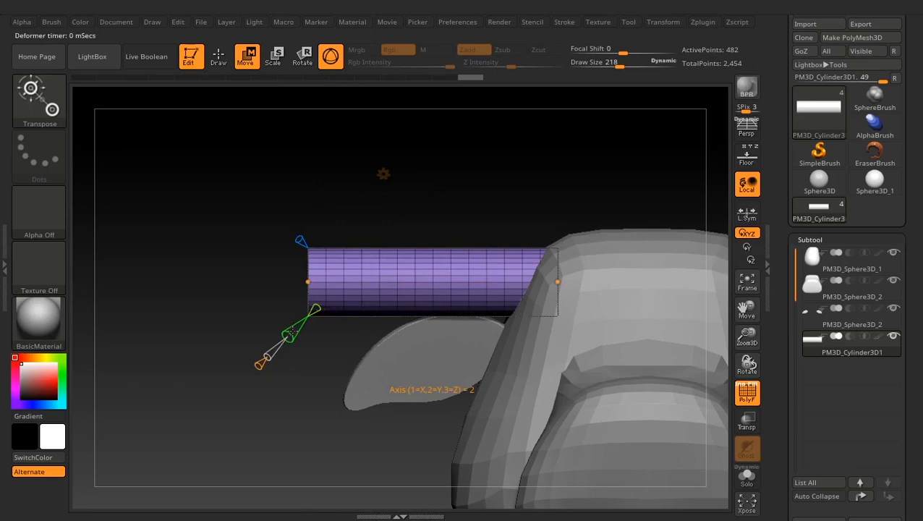
- Try adding control points along the horn cylinder's Bend Curve and bending its middle upward, and undo these changes
mouse_move(291, 331)
left_mouse_down()
mouse_move(278, 338)
mouse_move(305, 325)
mouse_move(283, 337)
mouse_move(296, 329)
left_mouse_up()
mouse_move(317, 309)
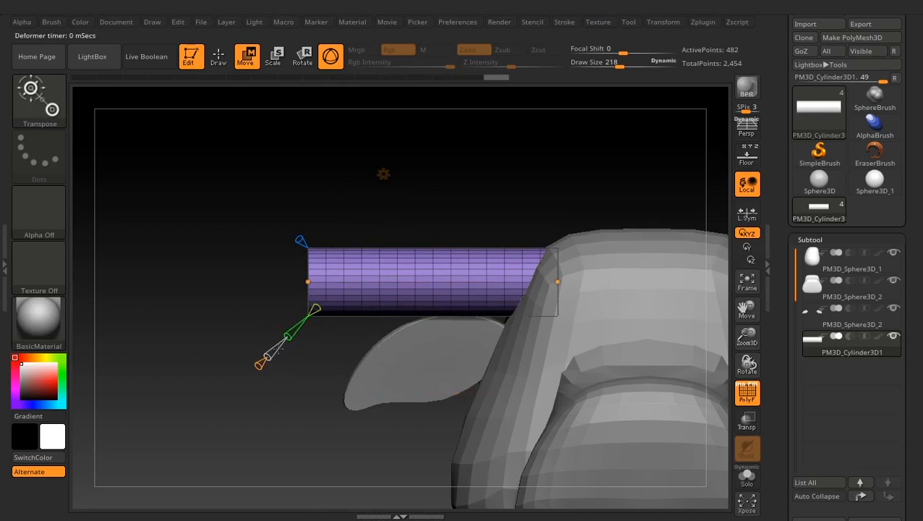
mouse_move(259, 364)
mouse_move(308, 282)
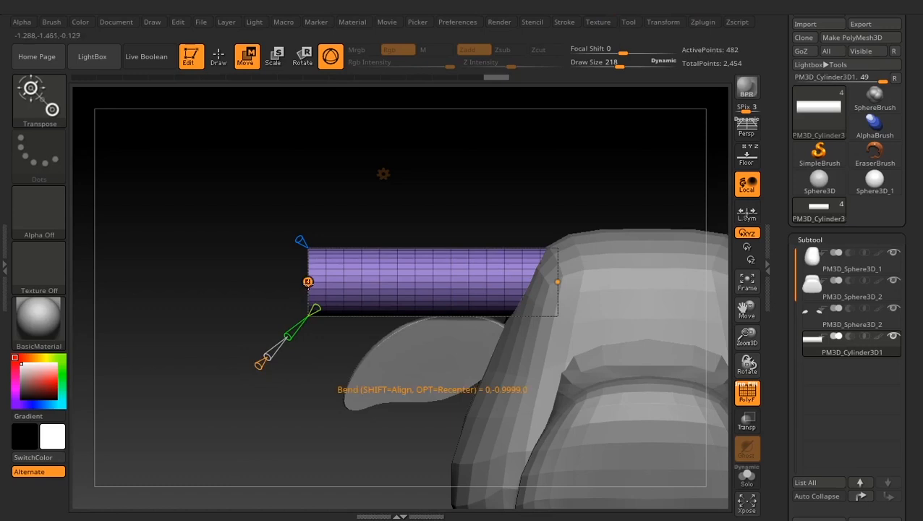
mouse_move(557, 287)
mouse_move(308, 282)
left_mouse_down()
mouse_move(322, 155)
mouse_move(291, 362)
mouse_move(315, 190)
mouse_move(308, 283)
left_mouse_up()
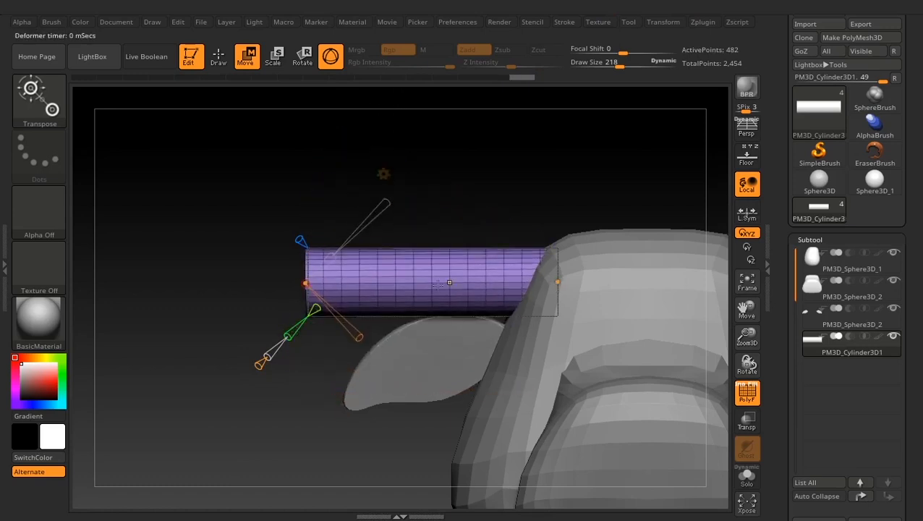
mouse_move(559, 281)
left_mouse_down()
mouse_move(565, 171)
mouse_move(570, 260)
mouse_move(558, 282)
left_mouse_up()
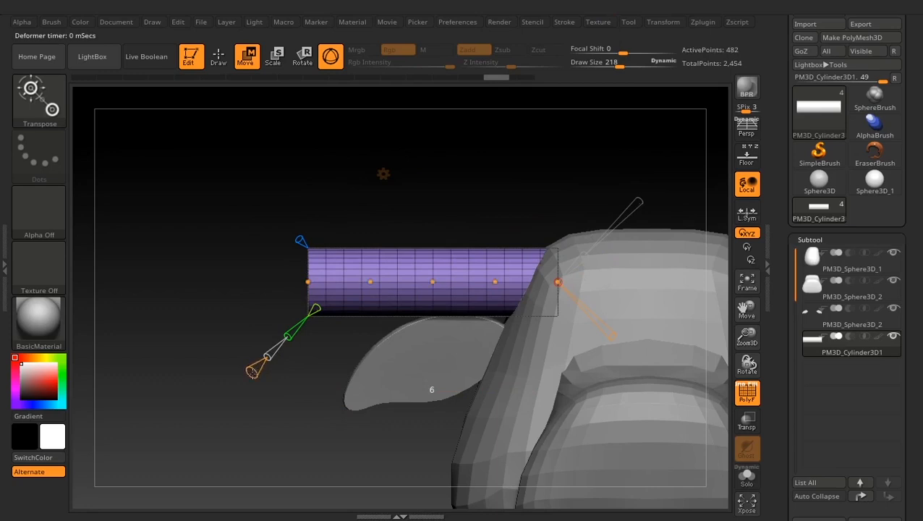
left_click_drag(433, 282, 439, 235)
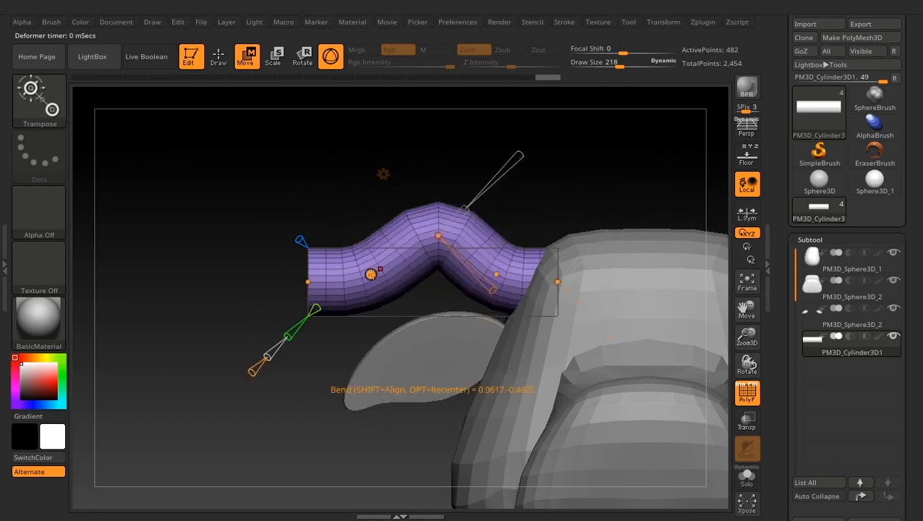
left_click_drag(369, 277, 371, 304)
key("ctrl+z")
key("ctrl+z")
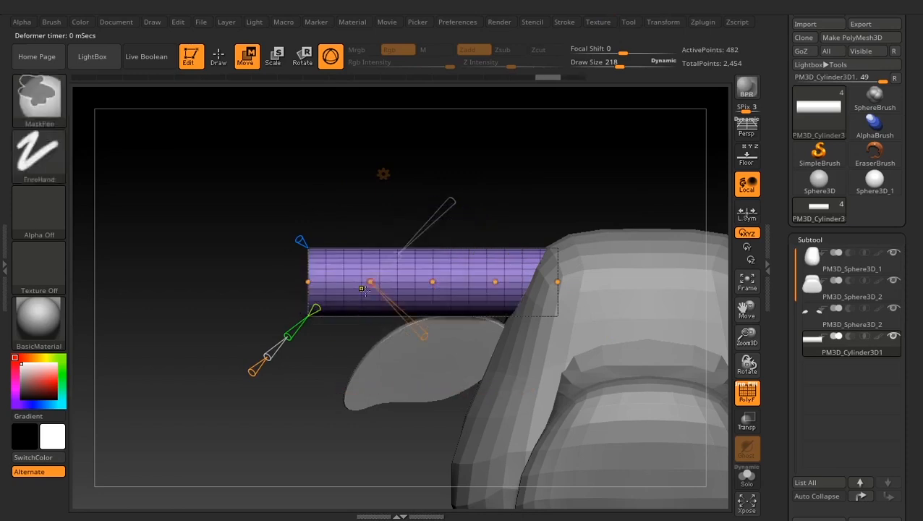
- Show the floor reference images behind the horn cylinder again
left_click(747, 153)
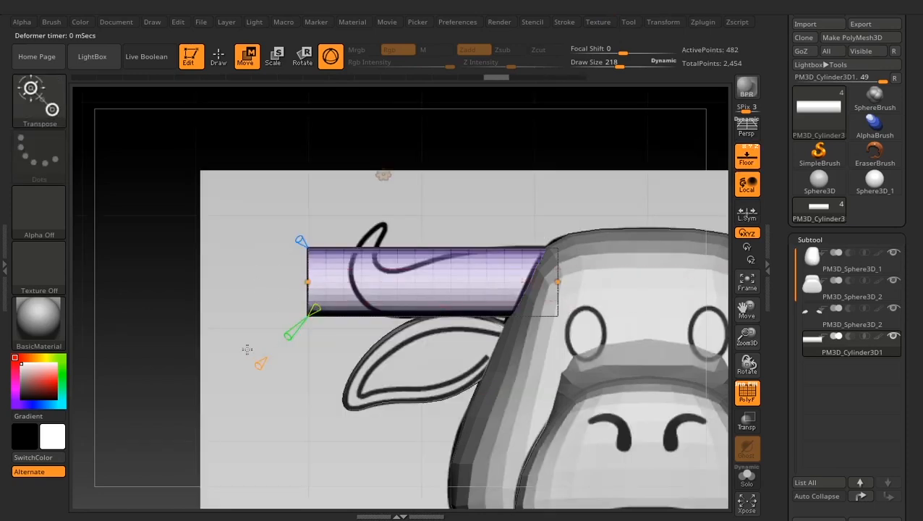
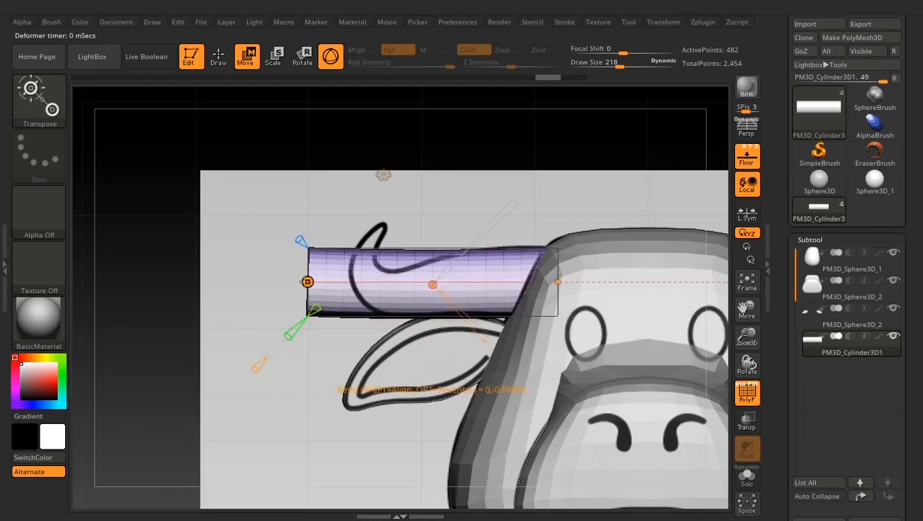
- Bend the horn cylinder by moving its outer Bend Curve point onto the reference horn tip and lowering the middle point
left_click_drag(306, 280, 381, 229)
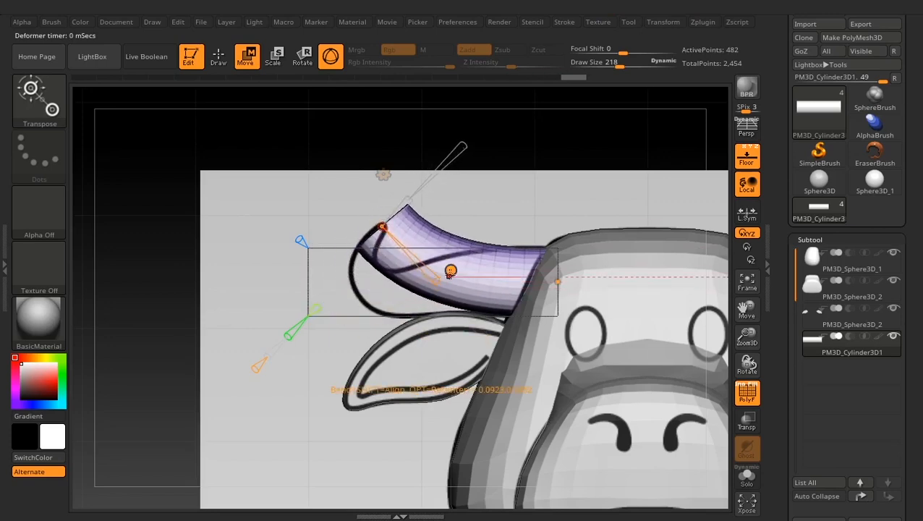
left_click_drag(451, 271, 432, 293)
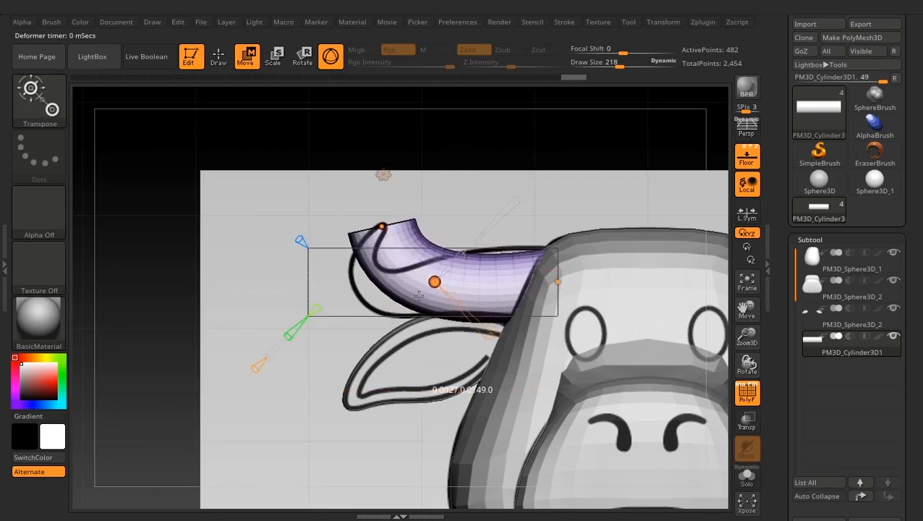
right_click_drag(411, 179, 472, 275, "ctrl")
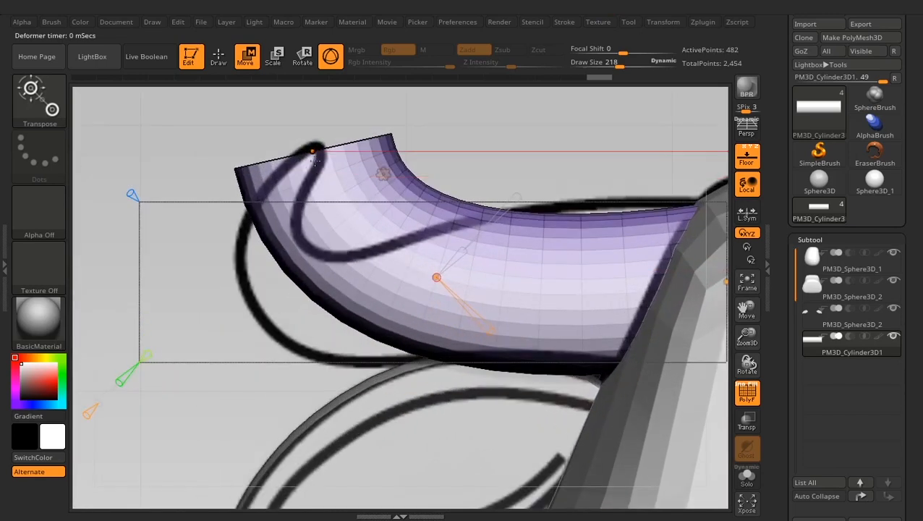
left_click(313, 151)
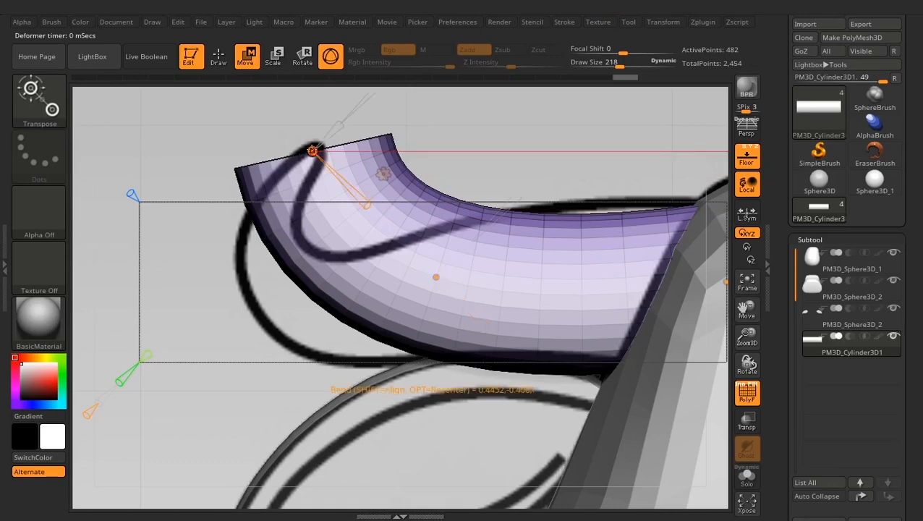
right_click_drag(304, 151, 230, 61, "ctrl")
right_click_drag(277, 196, 290, 249, "alt")
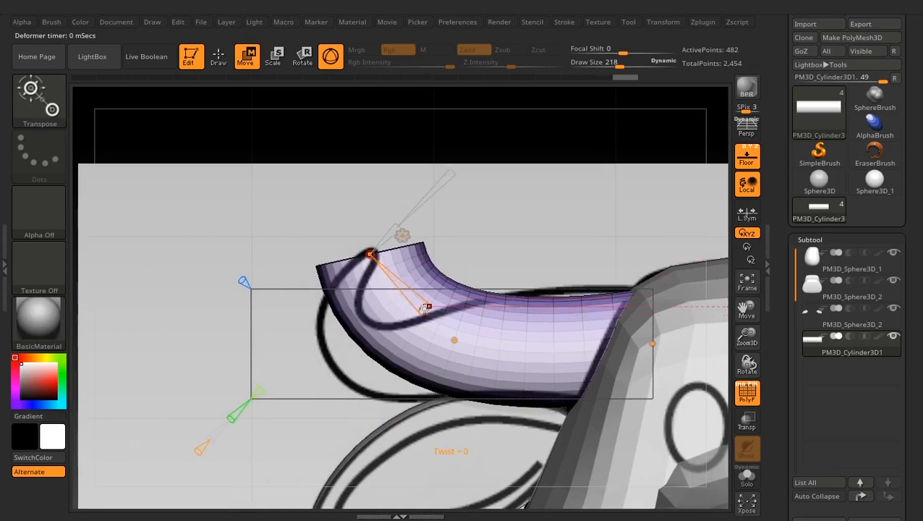
- Try twisting and narrowing the horn's outer end with the Bend Curve handles, and undo both changes
left_click_drag(424, 308, 448, 335)
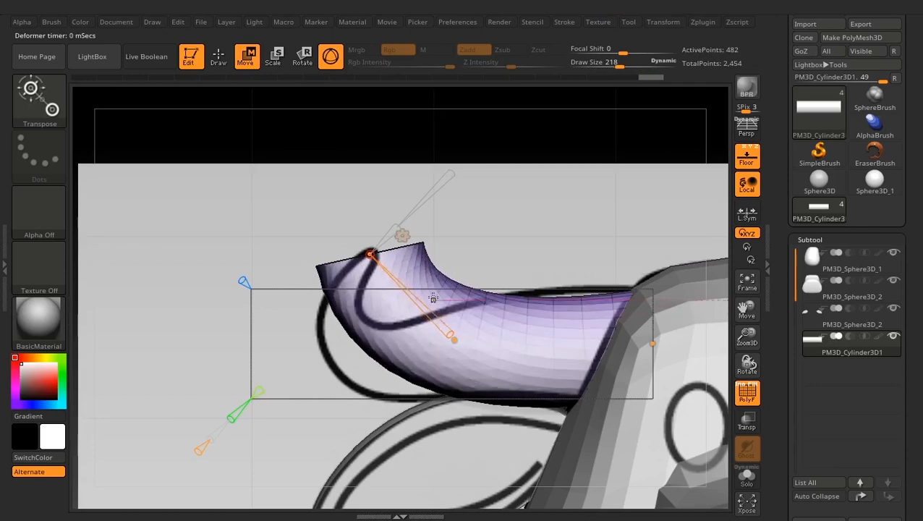
key("ctrl+z")
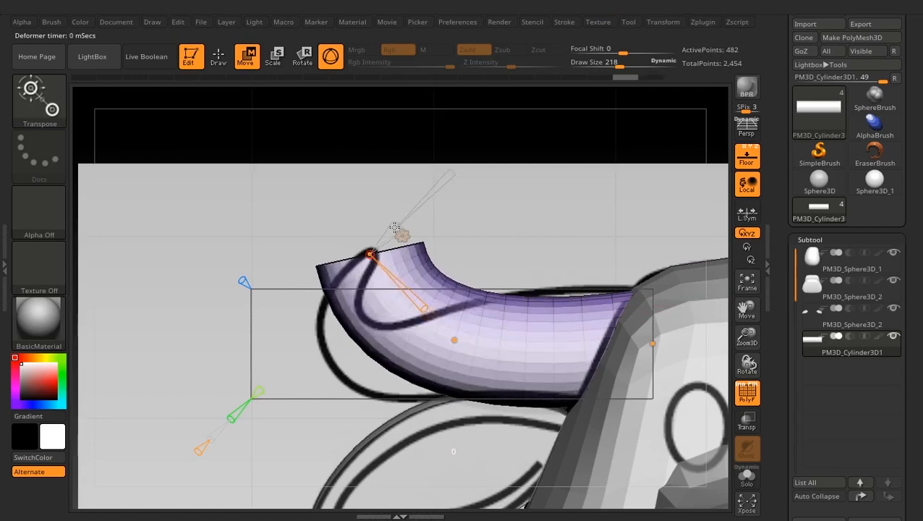
left_click_drag(395, 229, 379, 244)
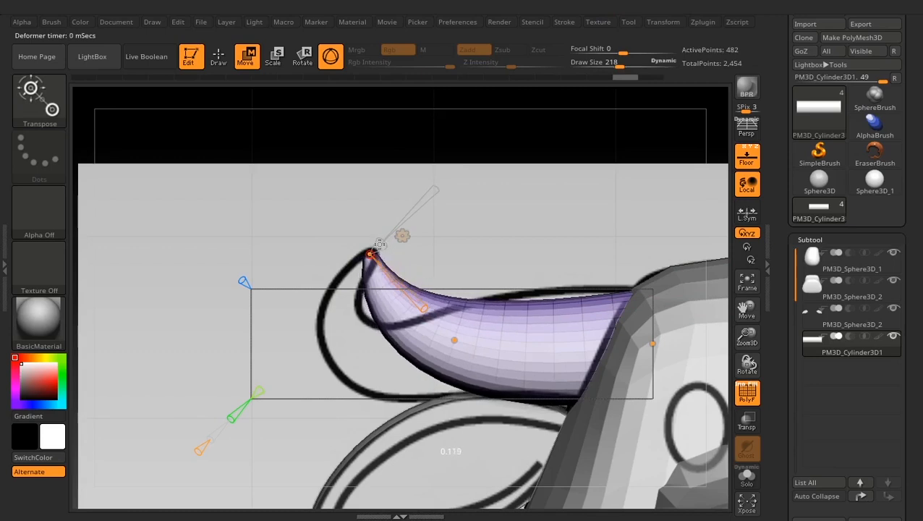
key("ctrl+z")
- Taper the horn's outer end to a narrow tip at a scale of about 0.097 and add two Bend Curve control points
left_click_drag(501, 216, 499, 268)
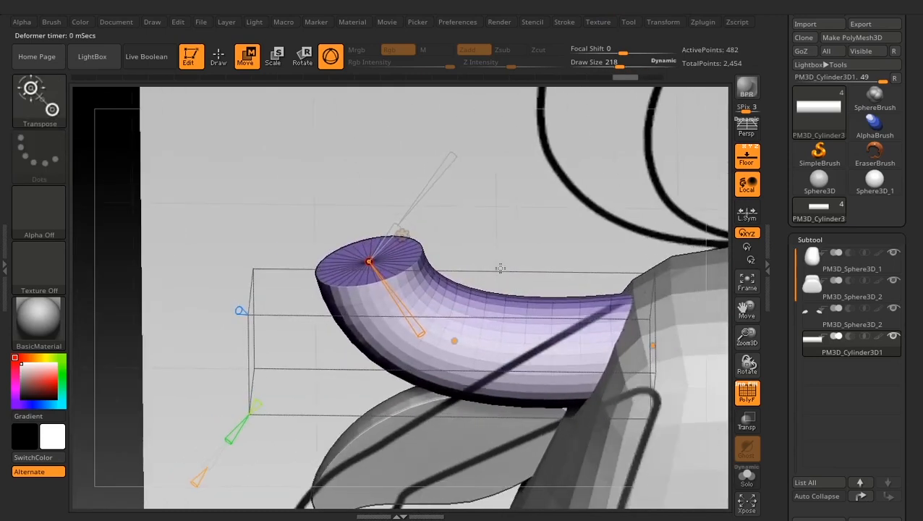
left_click_drag(449, 157, 422, 193)
left_click_drag(391, 227, 379, 245)
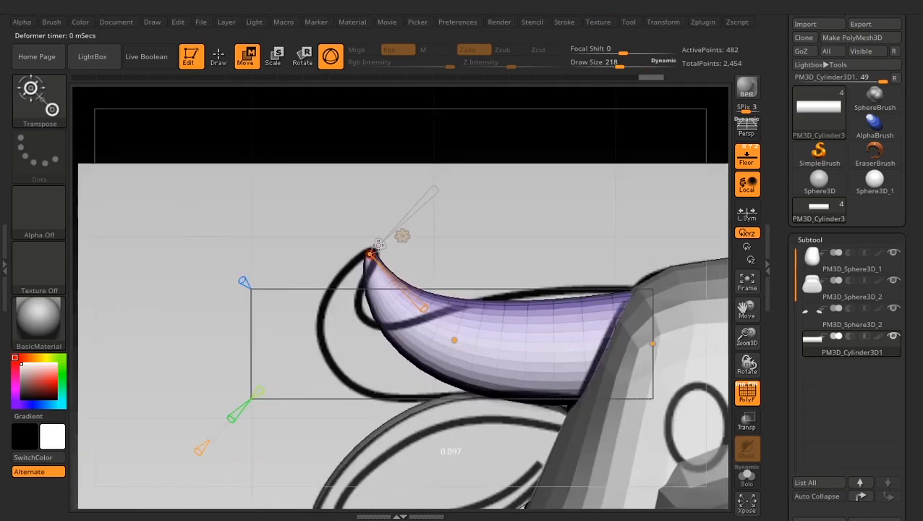
left_click_drag(327, 213, 425, 352, "alt")
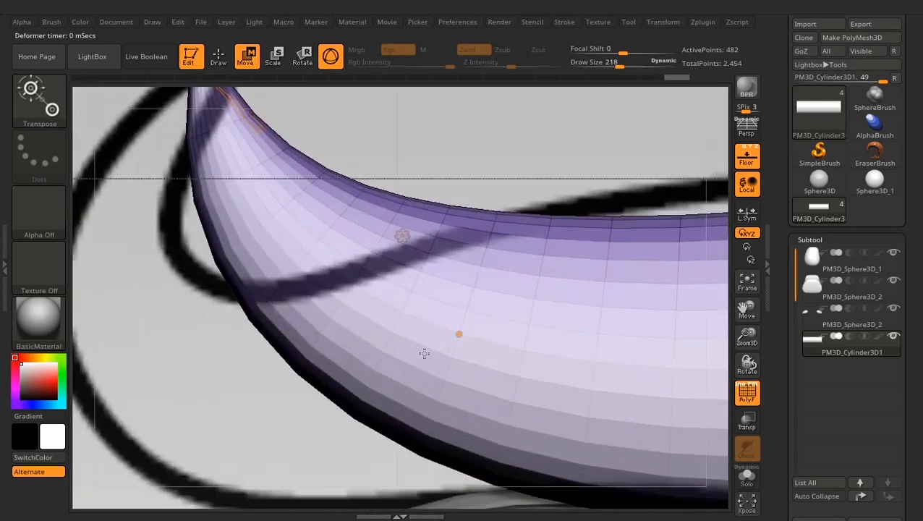
left_click_drag(426, 188, 640, 356, "alt")
left_click_drag(557, 210, 474, 280)
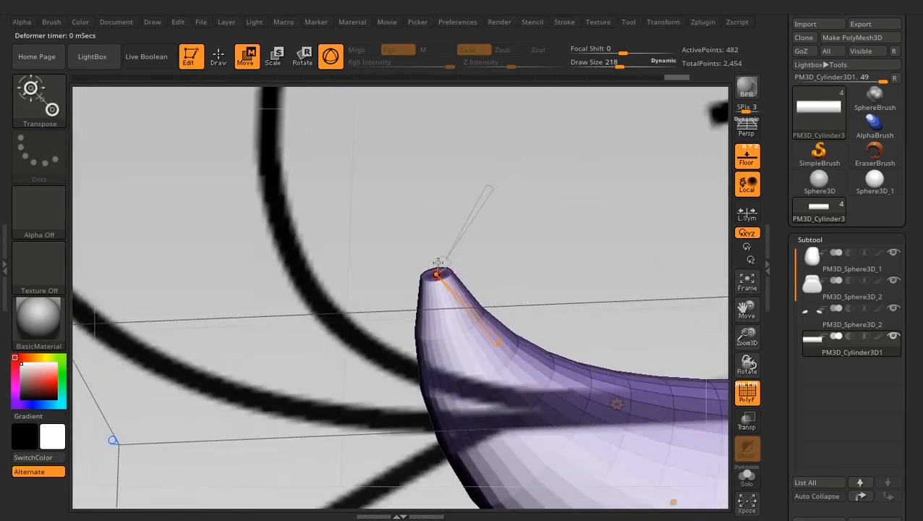
left_click_drag(523, 254, 564, 191, "shift")
left_click_drag(474, 286, 486, 309)
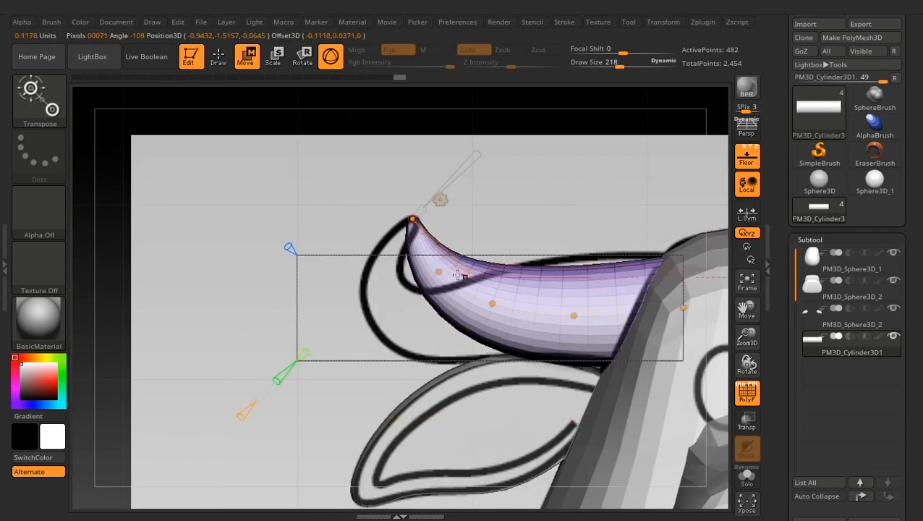
- Reposition the inner Bend Curve points so the horn follows the curled outline of the front reference
left_click_drag(438, 271, 376, 308)
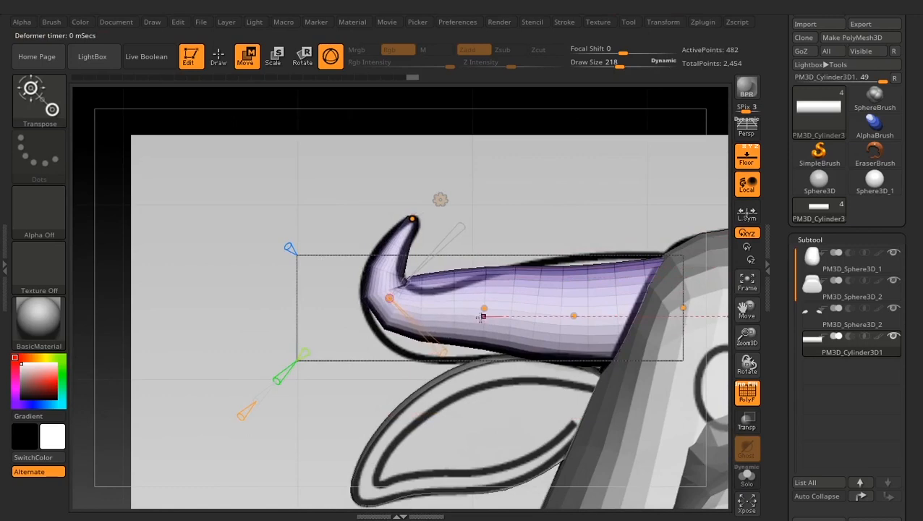
left_click_drag(482, 316, 422, 336)
left_click_drag(381, 301, 385, 288)
left_click_drag(567, 319, 555, 304)
left_click_drag(443, 328, 437, 328)
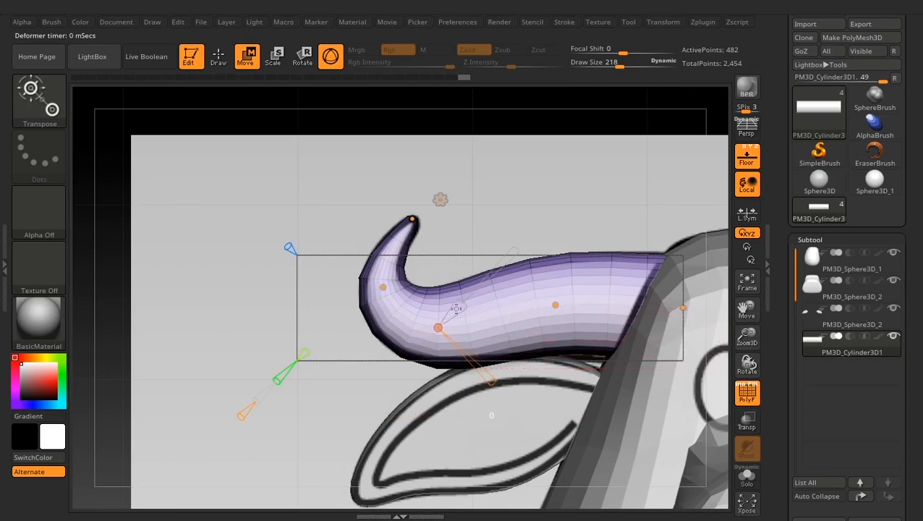
- Adjust the horn's thickness at its inner control points and widen its base to a scale of about 1.131
left_click_drag(457, 309, 454, 309)
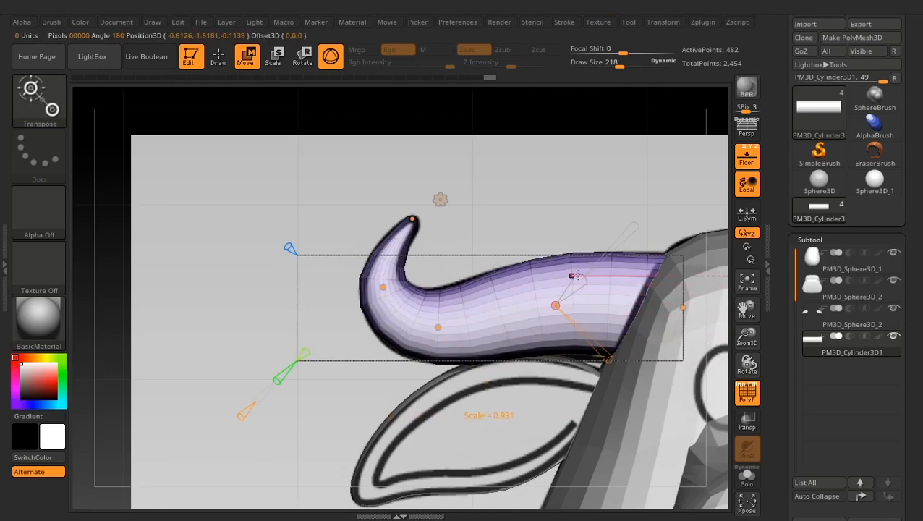
left_click_drag(577, 275, 576, 278)
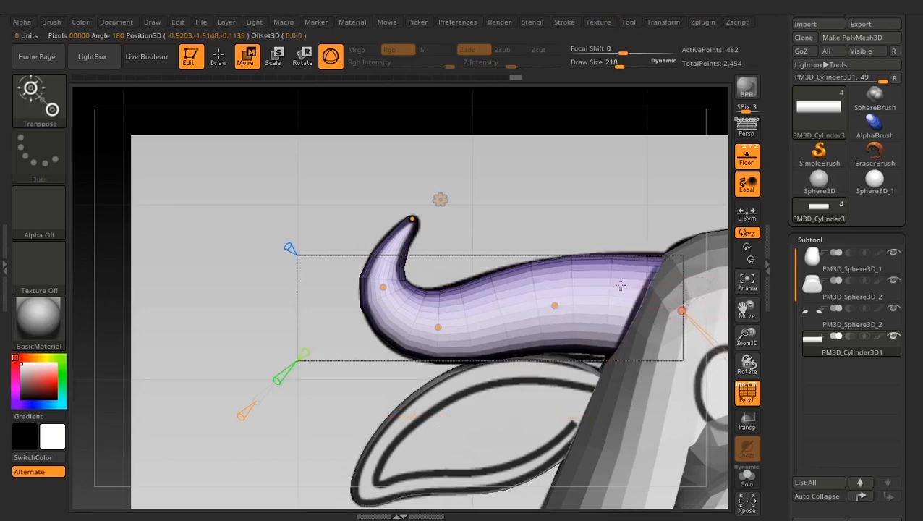
left_click_drag(620, 238, 513, 216, "alt")
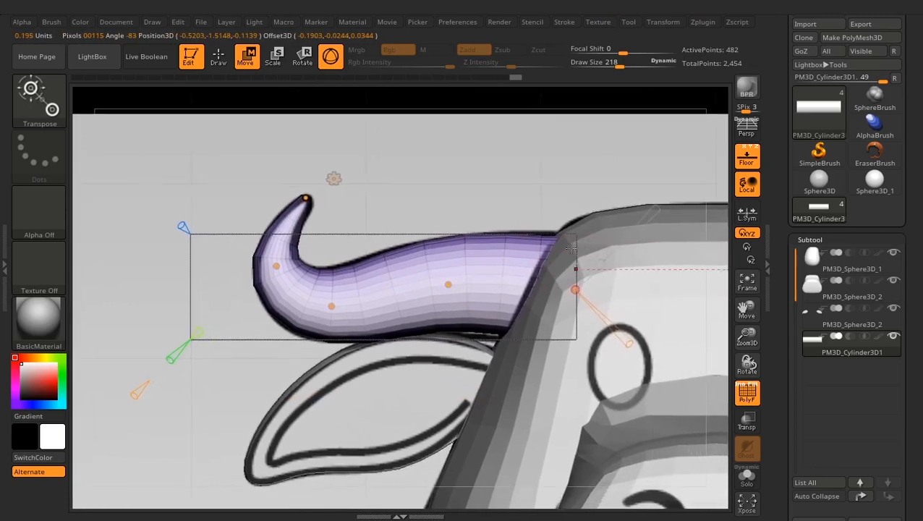
left_click_drag(599, 265, 602, 262)
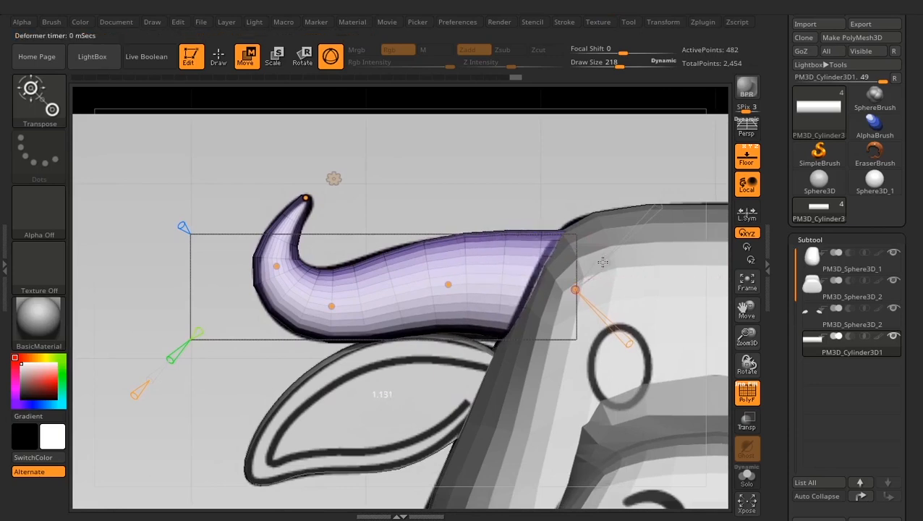
- Fine-tune the inner control points and the thickness around the horn's curl to fit the front reference outline
left_click_drag(447, 282, 446, 282)
left_click_drag(331, 306, 325, 306)
mouse_move(275, 266)
left_mouse_down()
mouse_move(296, 249)
mouse_move(288, 255)
left_mouse_up()
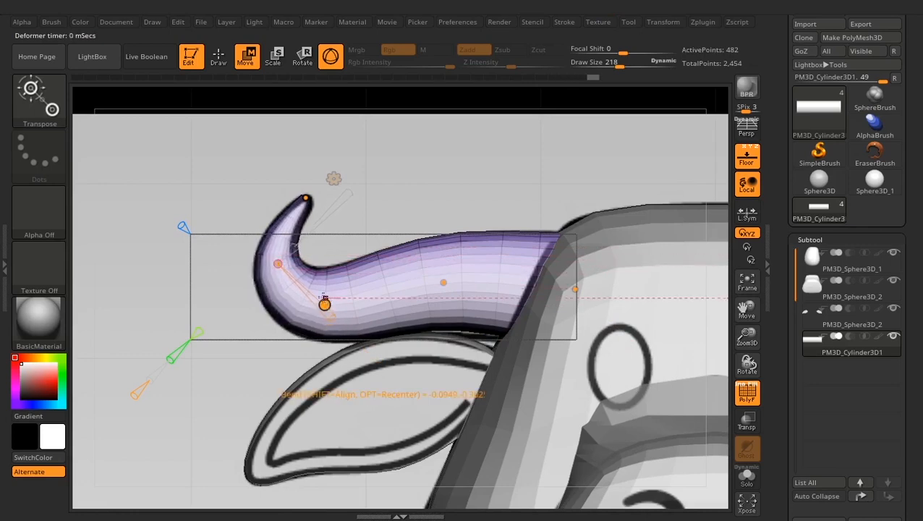
left_click_drag(325, 303, 343, 290)
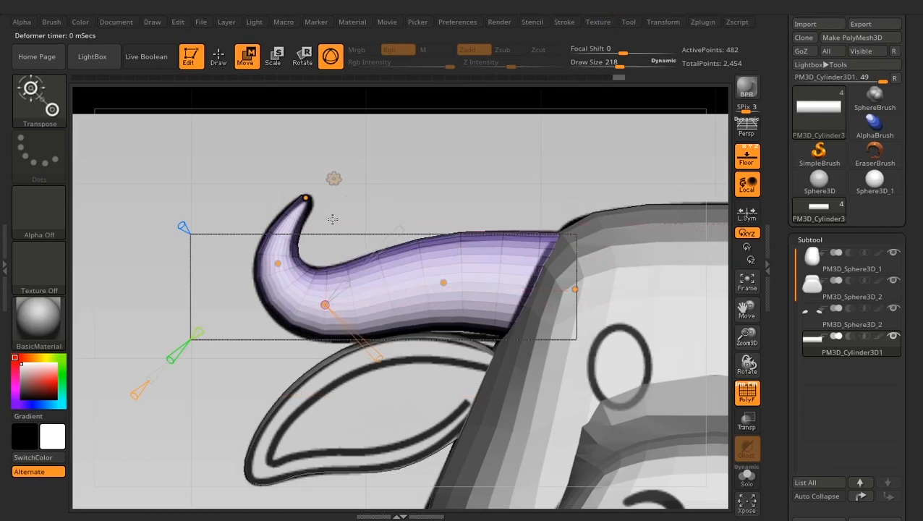
- Move the horn's tip and outer curve points forward so the horn matches the side reference outline
left_click_drag(457, 167, 508, 177)
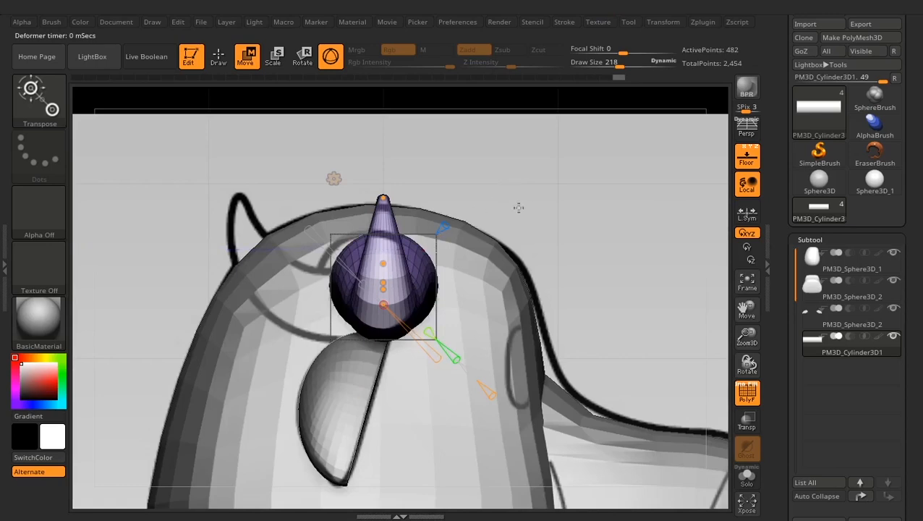
left_click_drag(383, 198, 241, 196)
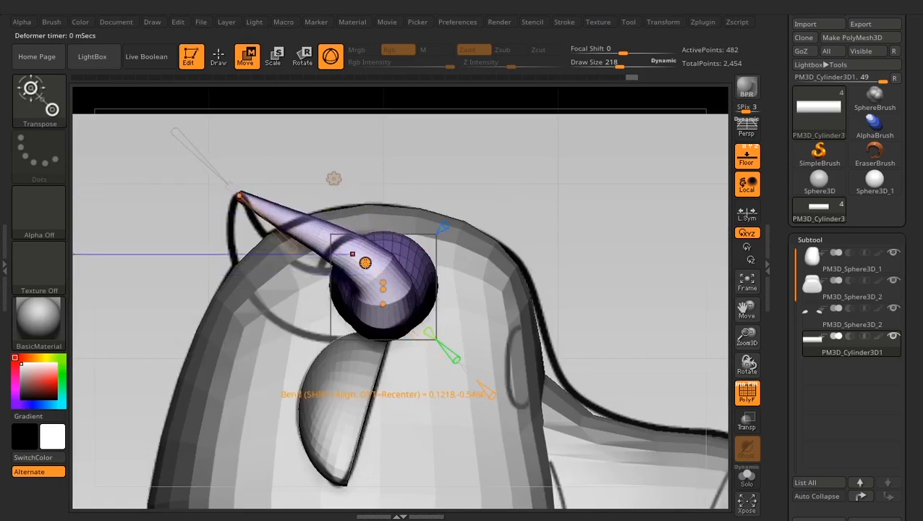
left_click_drag(365, 263, 306, 308)
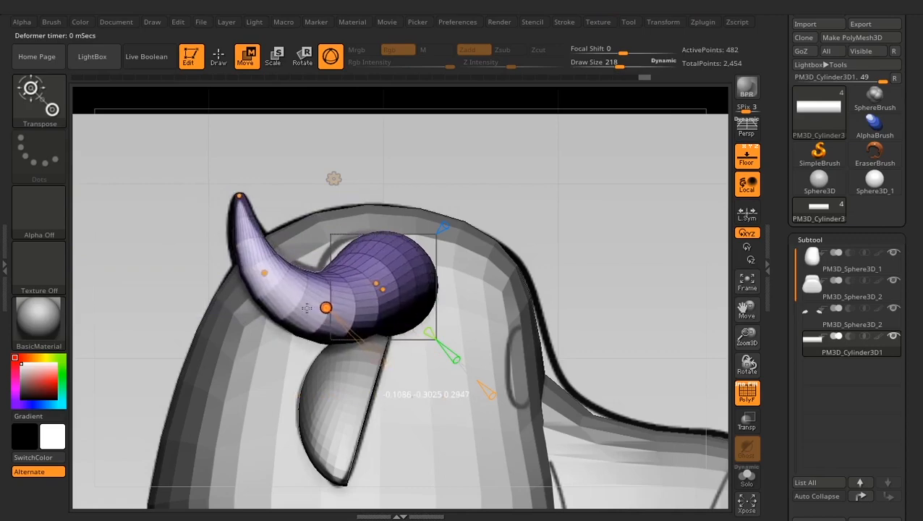
- Shift the control points in the middle of the horn slightly forward to smooth its forward curve
left_click_drag(559, 171, 582, 251)
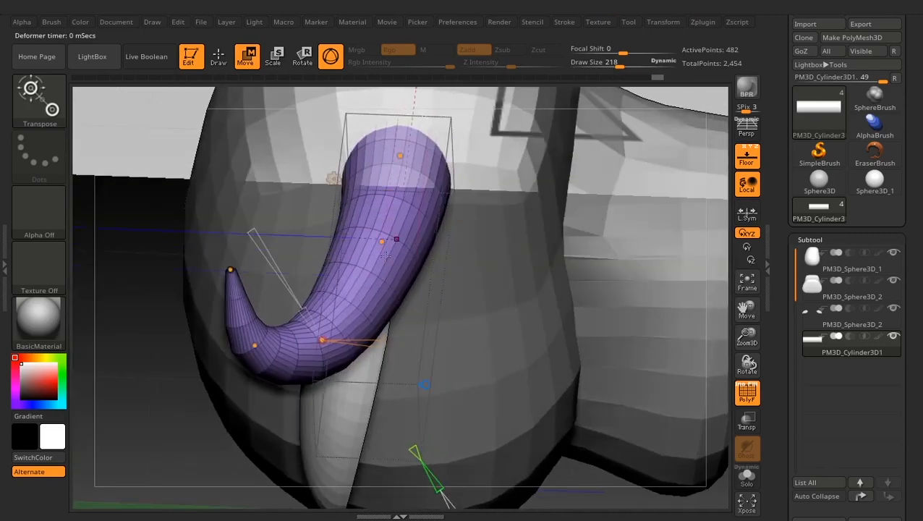
left_click_drag(382, 243, 377, 243)
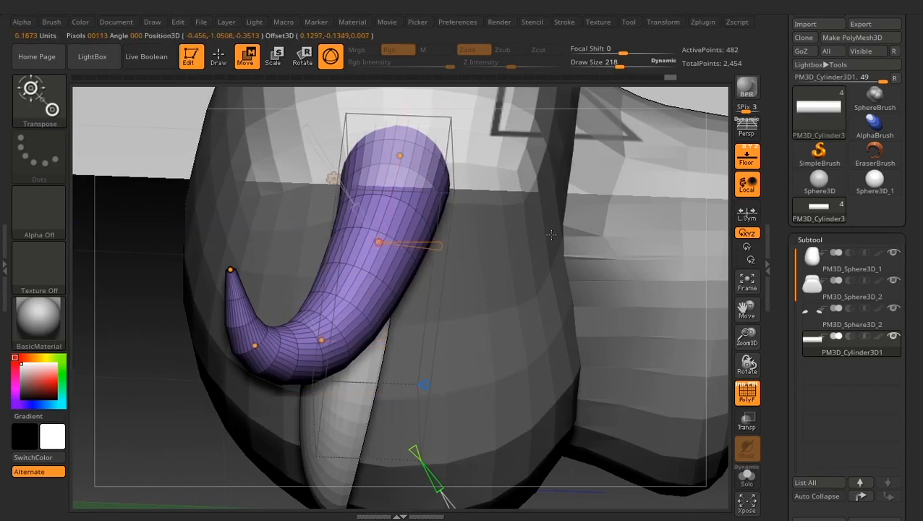
left_click_drag(151, 368, 167, 292, "shift")
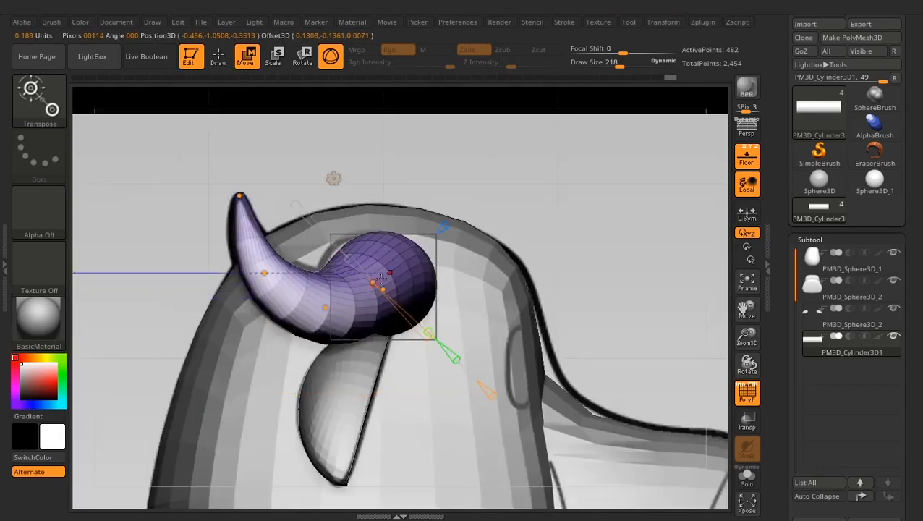
left_click_drag(373, 282, 370, 282)
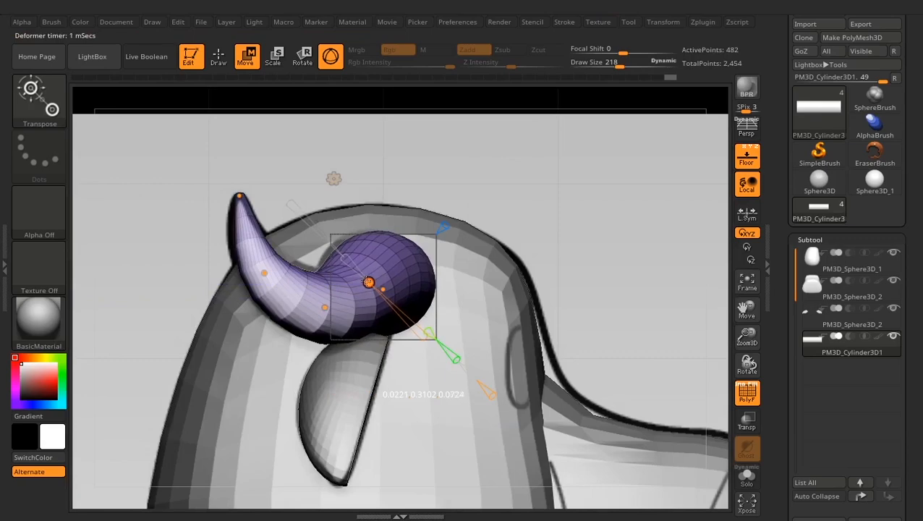
left_click_drag(323, 308, 318, 306)
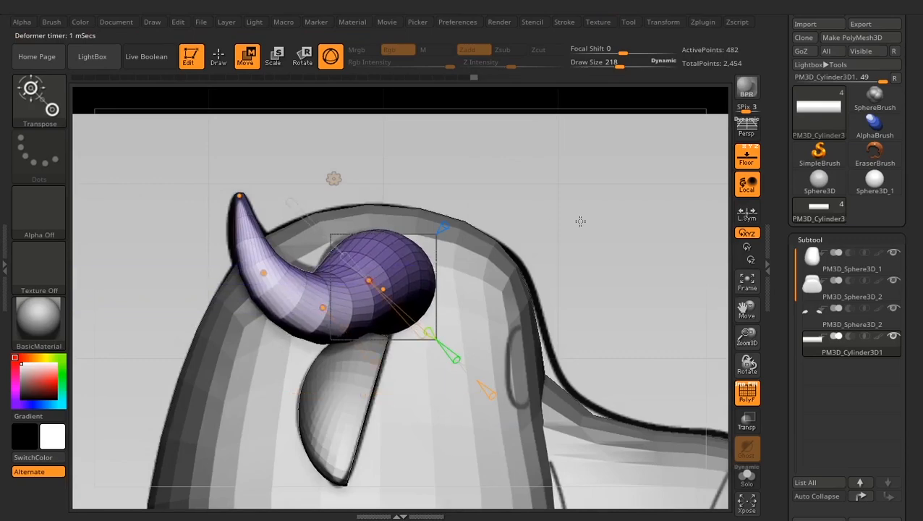
- Examine the horn's curvature and control points from above, and compare its shape with the front reference
left_click_drag(581, 219, 601, 389)
left_click_drag(555, 333, 611, 353, "alt")
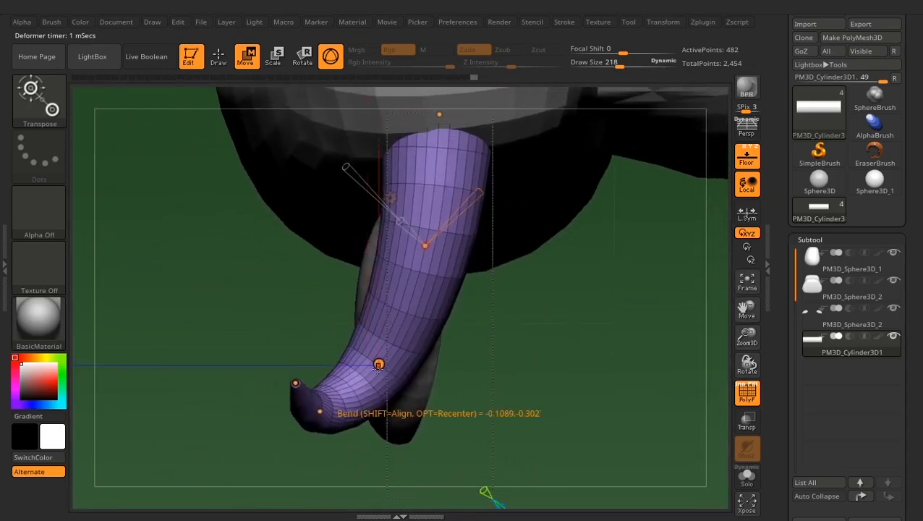
left_click(381, 364)
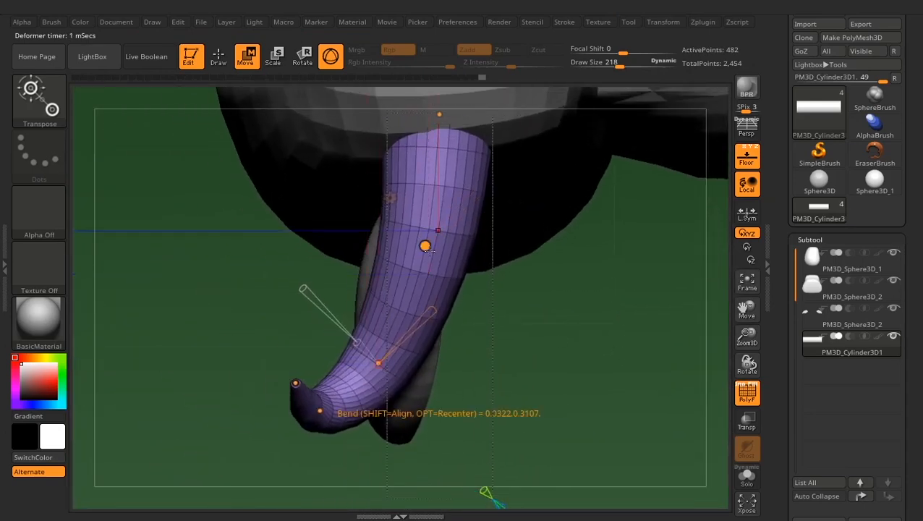
left_click(424, 245)
left_click_drag(571, 300, 588, 336, "alt")
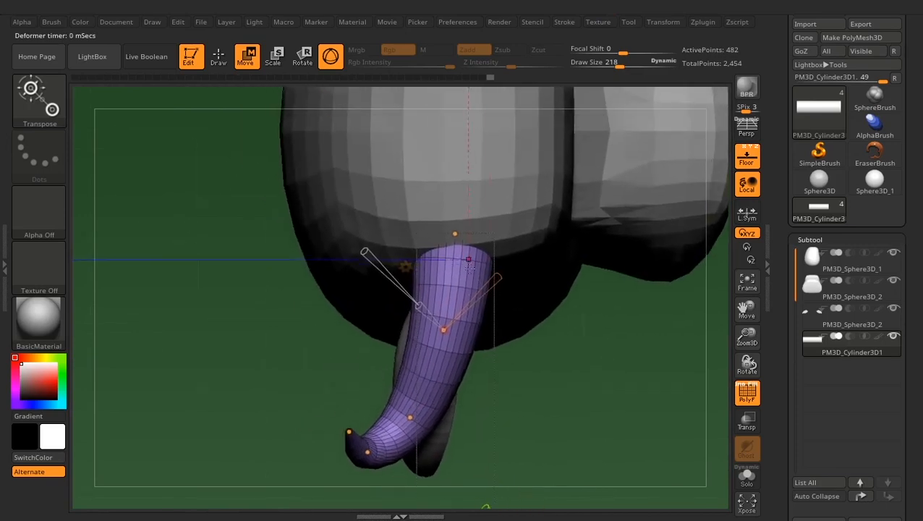
left_click(455, 230)
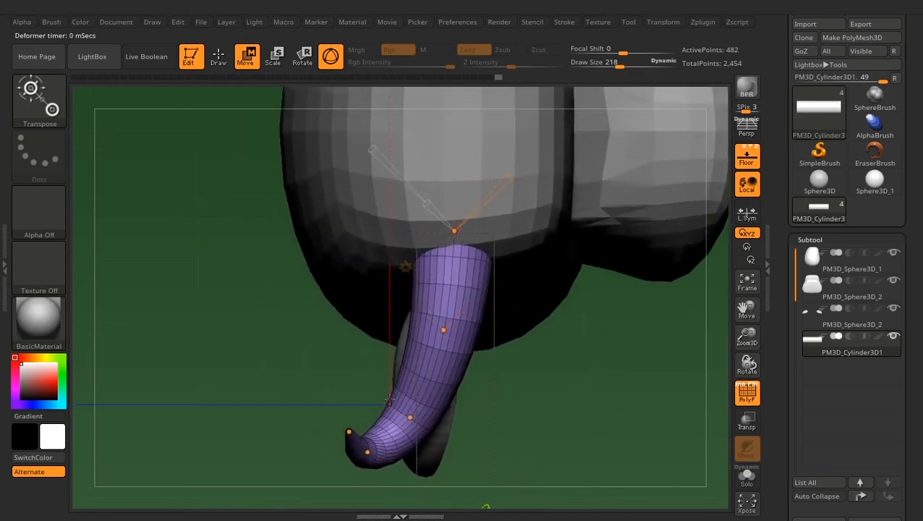
left_click(349, 431)
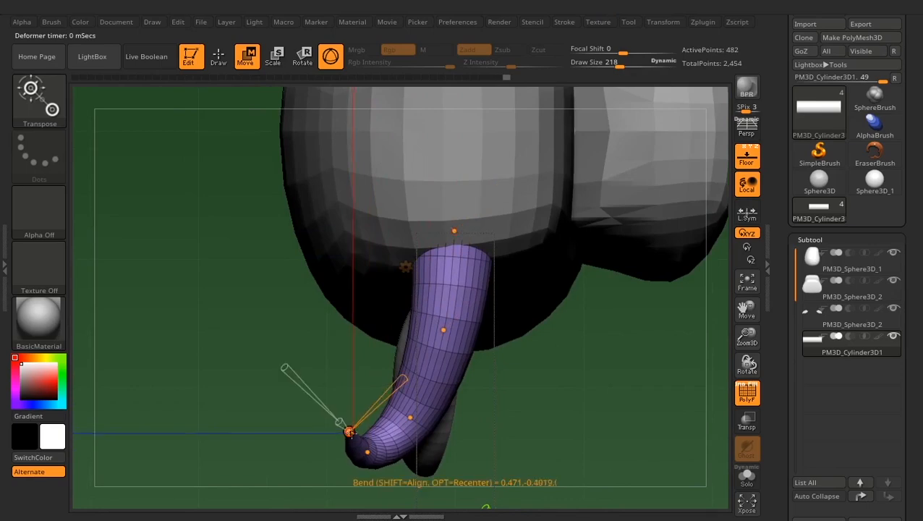
mouse_move(537, 425)
left_mouse_down()
mouse_move(546, 309)
mouse_move(536, 268)
left_mouse_up()
mouse_move(640, 293)
left_mouse_down()
mouse_move(651, 305)
mouse_move(584, 299)
left_mouse_up()
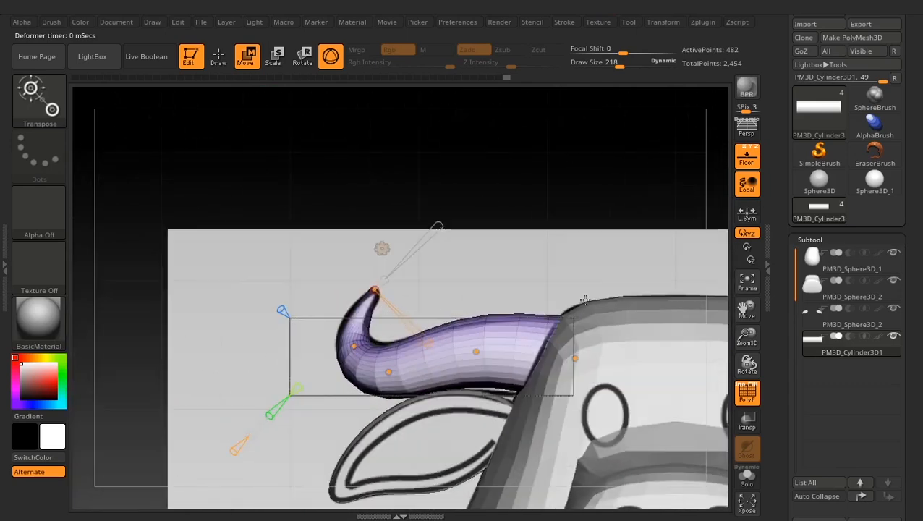
- Adjust the position and thickness of the control points at the horn's base to fit the front reference outline
left_click_drag(549, 226, 575, 253, "alt")
left_click_drag(558, 295, 561, 251, "alt")
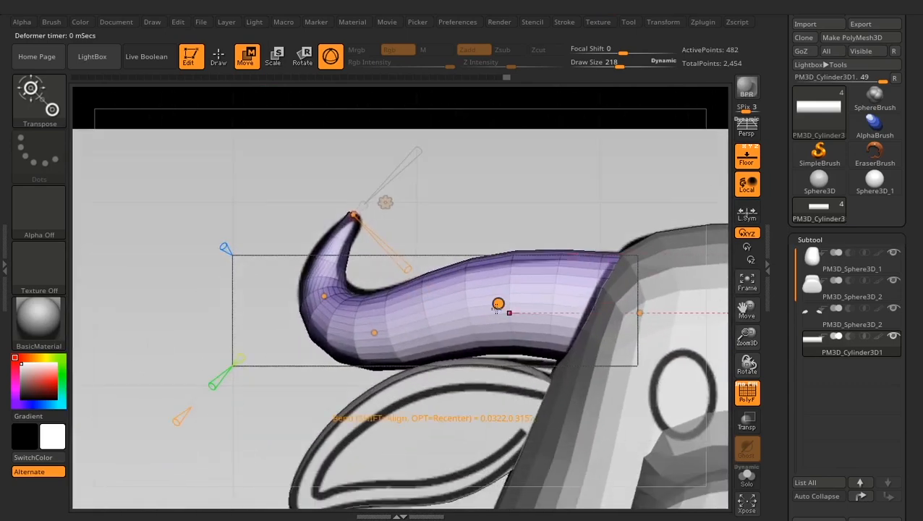
left_click_drag(496, 308, 496, 311)
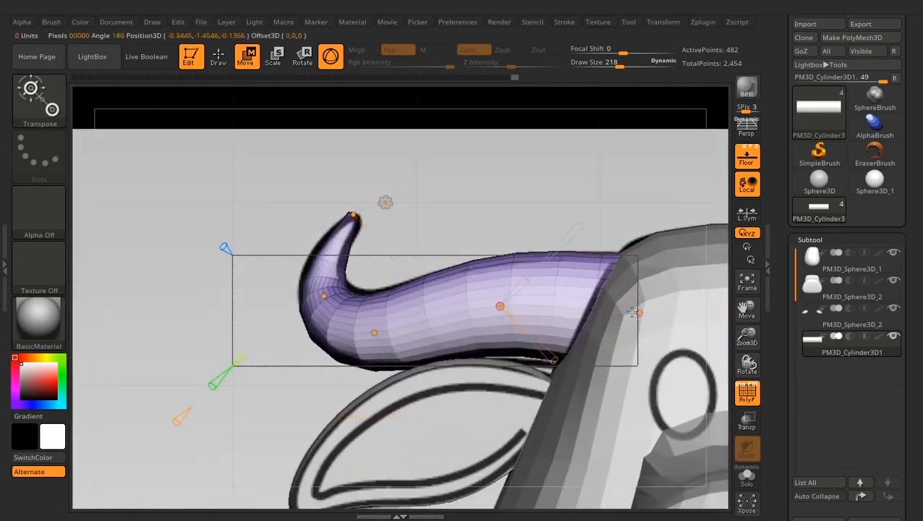
left_click_drag(638, 313, 638, 314)
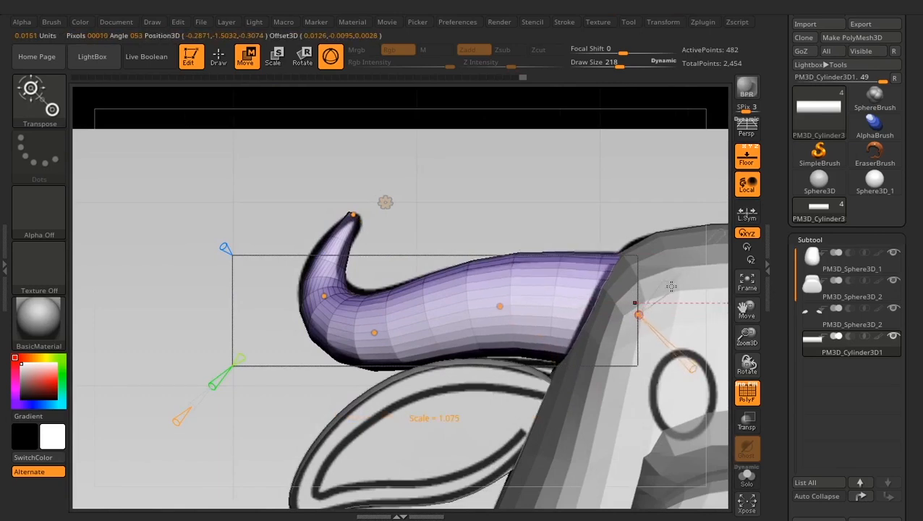
left_click_drag(669, 286, 671, 283)
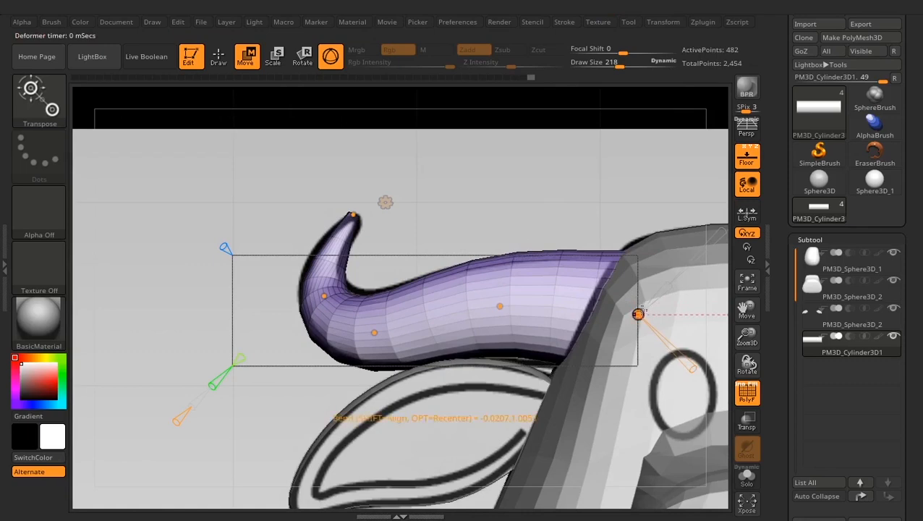
left_click_drag(638, 314, 640, 317)
- Shift the horn's middle control point and refine the control points and thickness around the curl to follow the reference
mouse_move(499, 306)
left_mouse_down()
mouse_move(525, 287)
mouse_move(500, 310)
left_mouse_up()
left_click_drag(373, 334, 391, 311)
left_click_drag(324, 296, 342, 278)
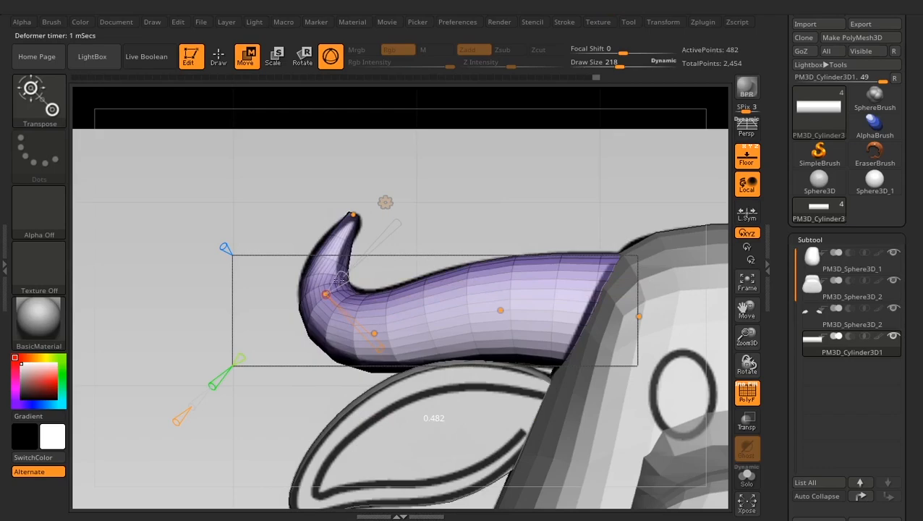
right_click_drag(394, 249, 473, 253)
right_click_drag(457, 220, 557, 244, "alt")
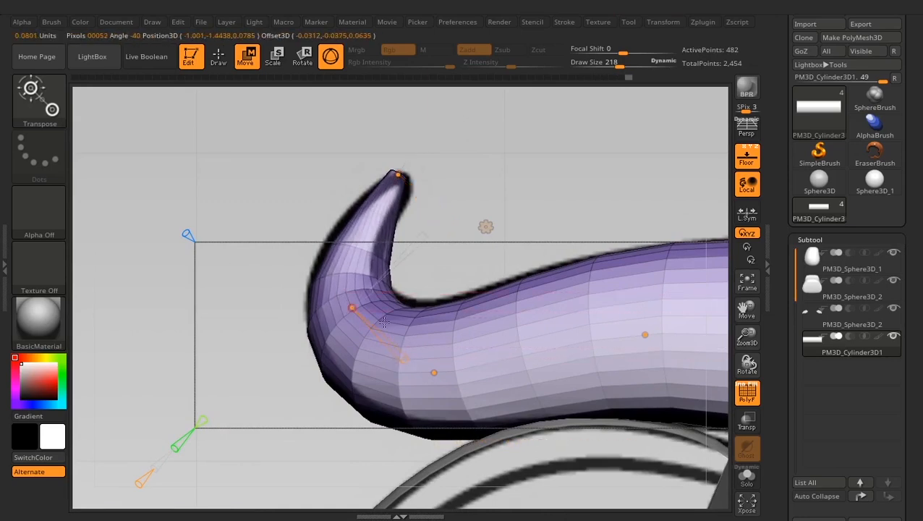
left_click_drag(398, 358, 400, 350)
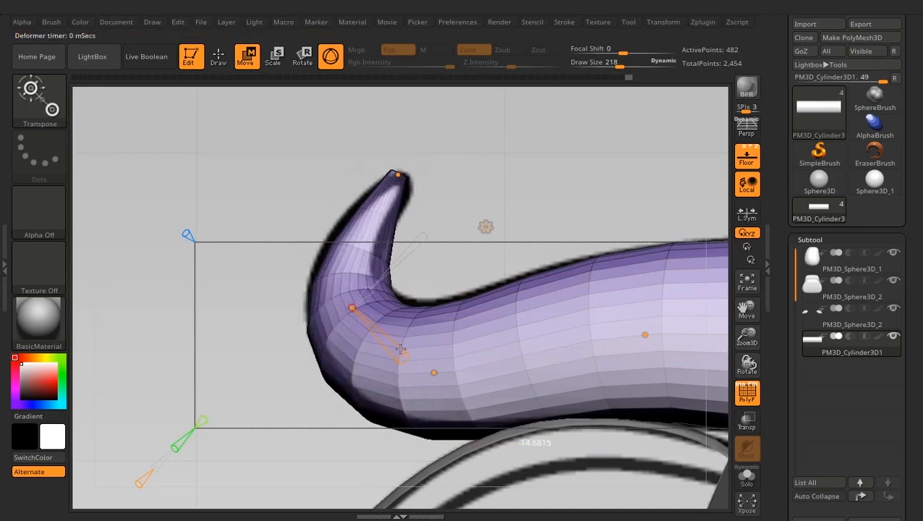
left_click_drag(564, 151, 532, 146)
- Refine the Bend Curve control point at the horn's tip to fit the reference outline
left_click_drag(446, 157, 520, 274, "alt")
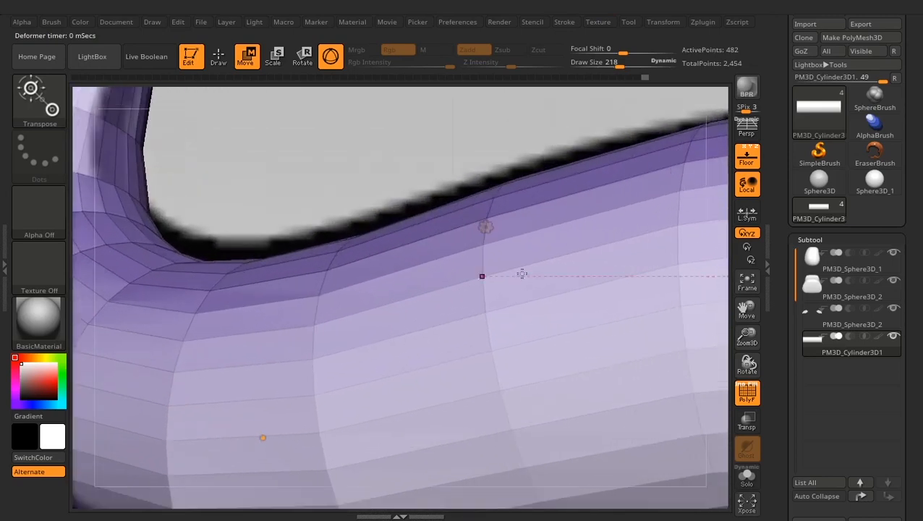
left_click_drag(417, 162, 558, 374, "alt")
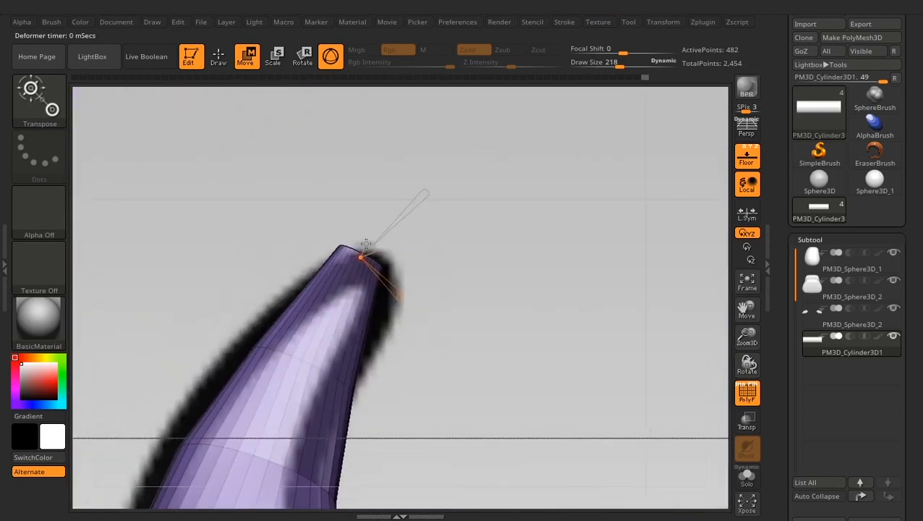
left_click_drag(365, 243, 365, 245)
- Finish the horn's Bend Curve deformation by switching back to the Gizmo 3D transform type
left_click_drag(472, 333, 485, 238)
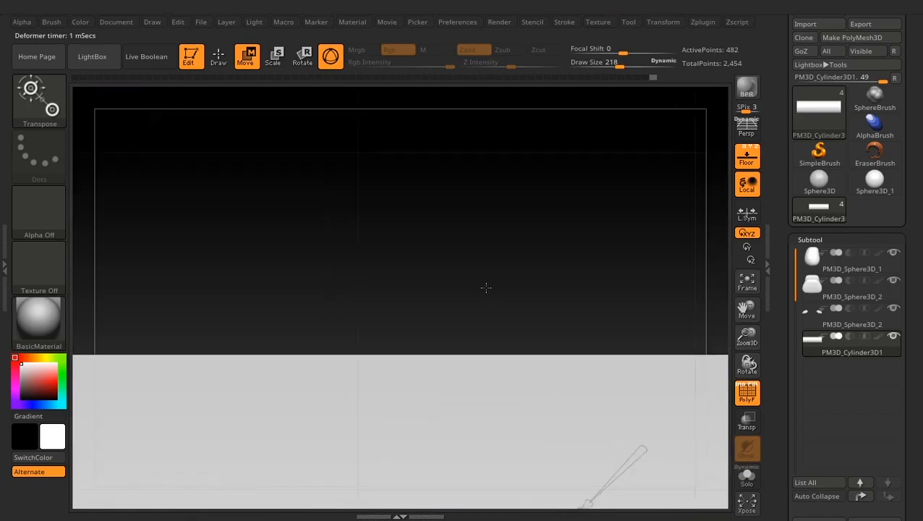
mouse_move(486, 288)
left_mouse_down()
mouse_move(505, 335)
mouse_move(470, 304)
mouse_move(486, 276)
mouse_move(453, 137)
mouse_move(406, 214)
mouse_move(253, 304)
mouse_move(264, 279)
left_mouse_up()
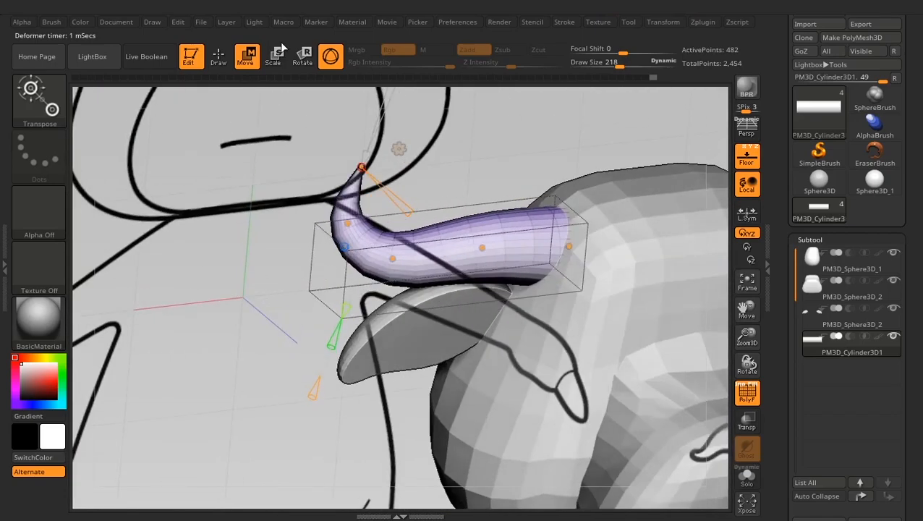
left_click(399, 149)
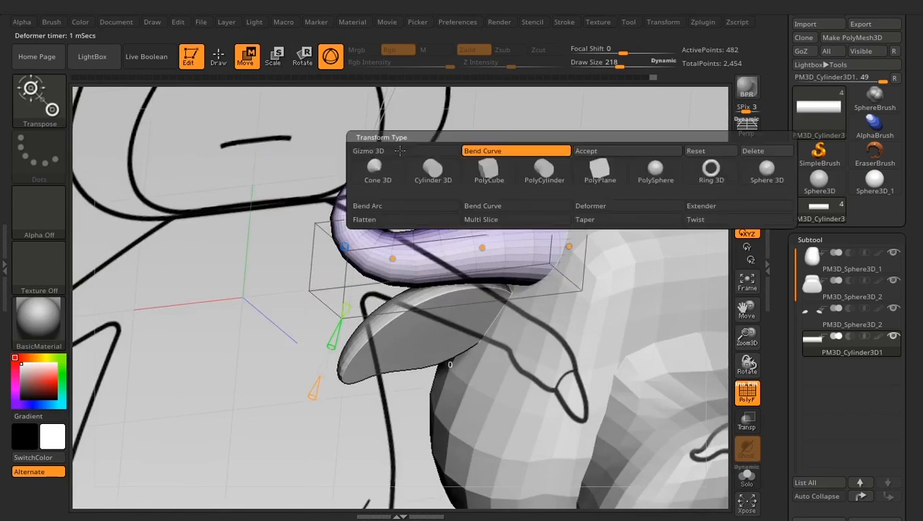
left_click(394, 152)
left_click_drag(517, 144, 535, 190, "alt")
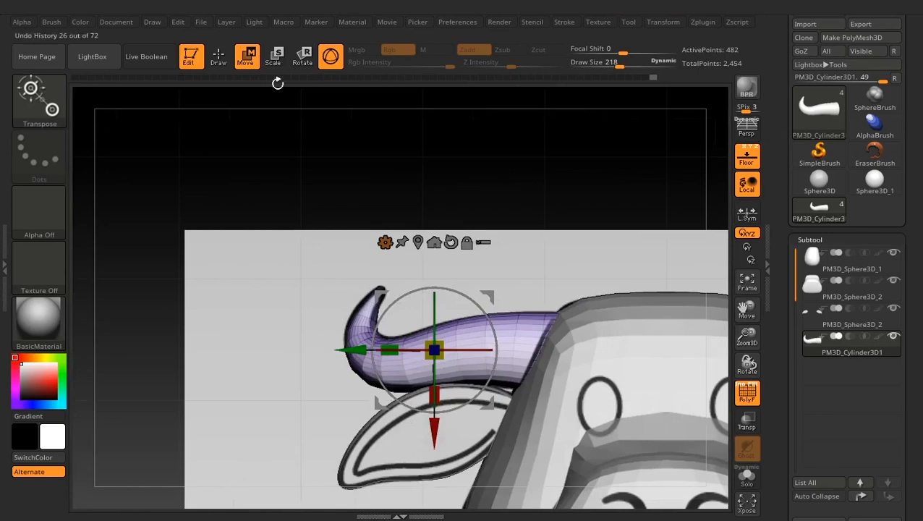
- Create the second horn on the opposite side of the head with Mirror And Weld
key("q")
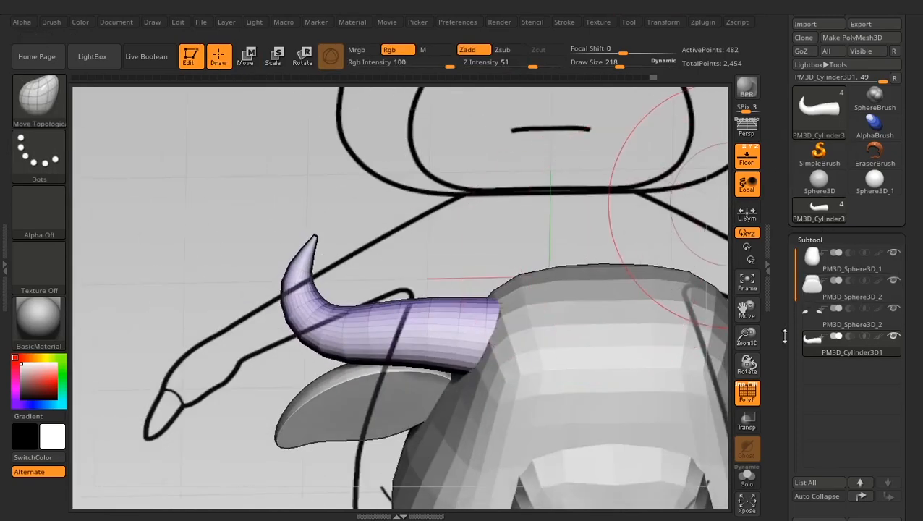
scroll(816, 210, "down", 10)
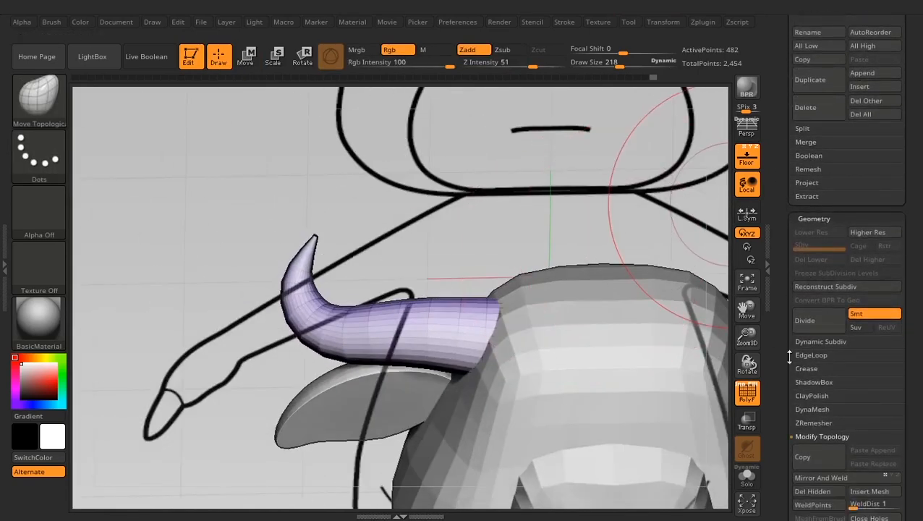
scroll(803, 376, "down", 2)
left_click(822, 427)
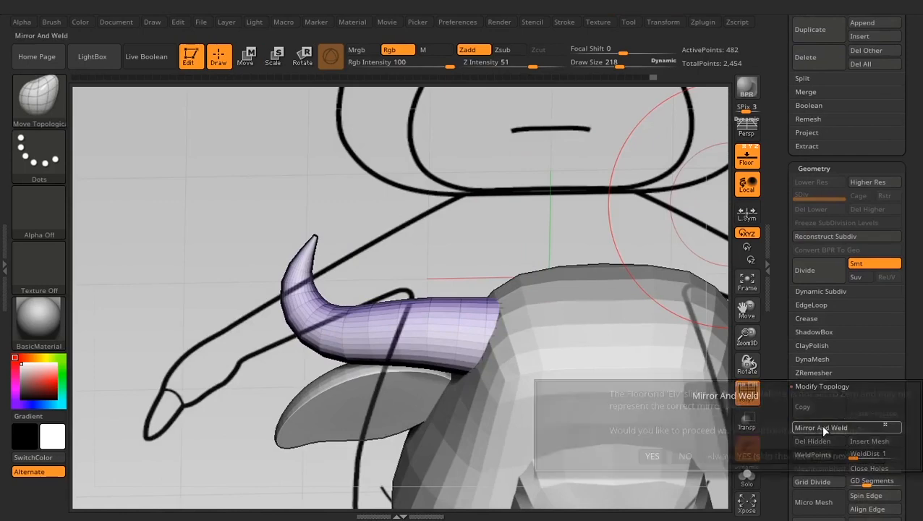
left_click(651, 453)
left_click_drag(574, 219, 346, 144, "alt")
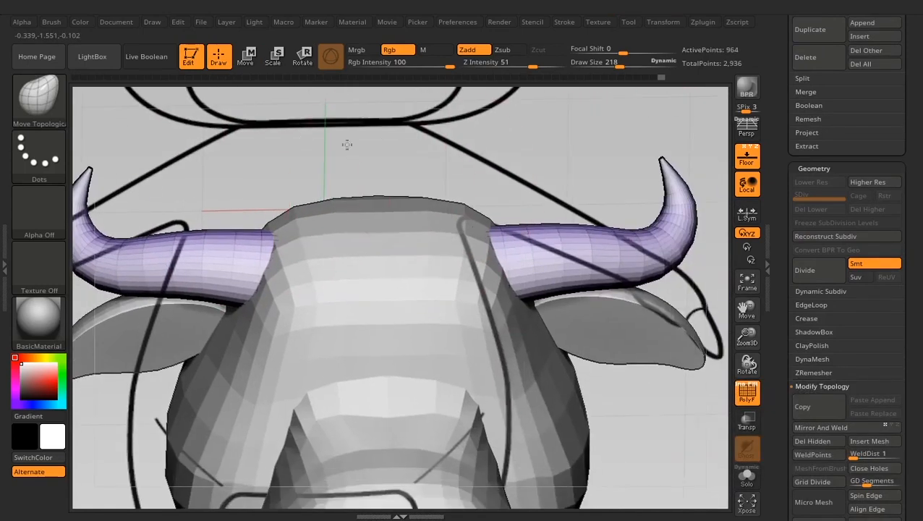
left_click_drag(540, 157, 554, 108)
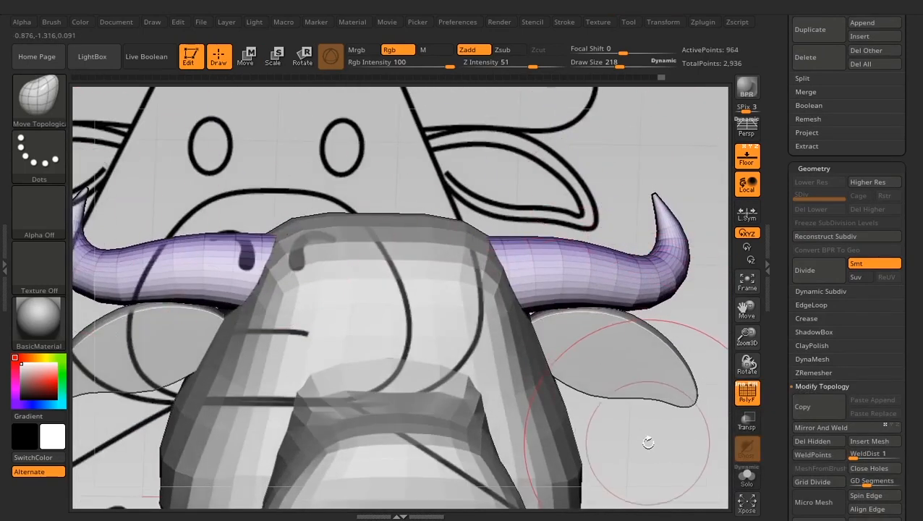
- Examine the paired horns around the head and compare the ears with the front reference
left_click_drag(647, 441, 666, 378, "alt")
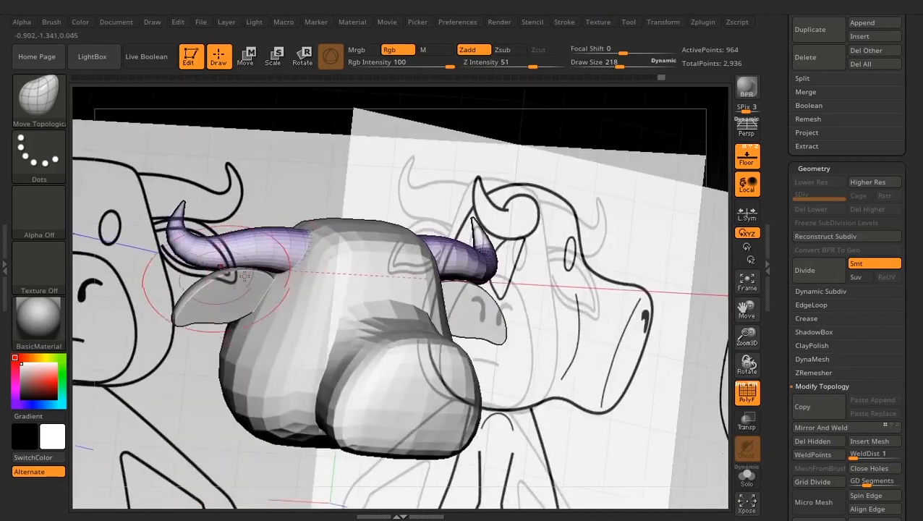
mouse_move(609, 396)
left_mouse_down()
mouse_move(548, 364)
mouse_move(556, 350)
mouse_move(583, 369)
mouse_move(603, 348)
mouse_move(615, 380)
left_mouse_up()
left_click(275, 302, "alt")
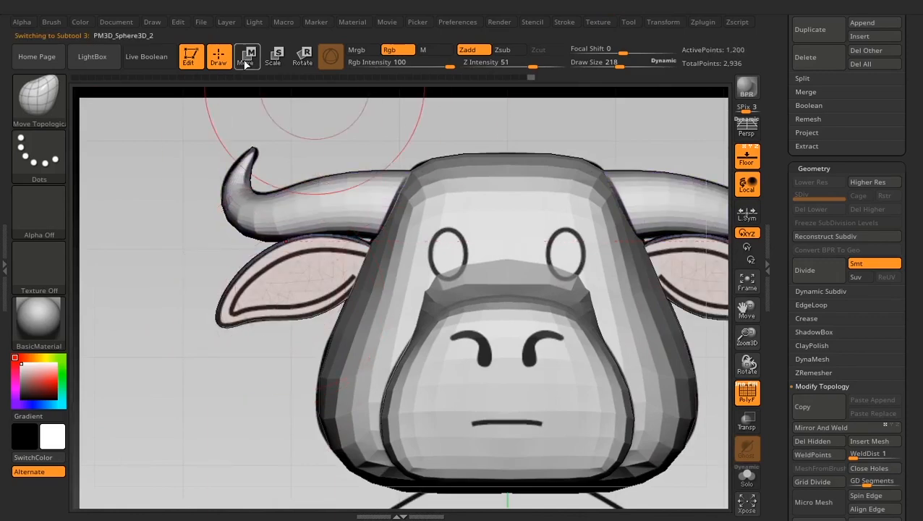
key("w")
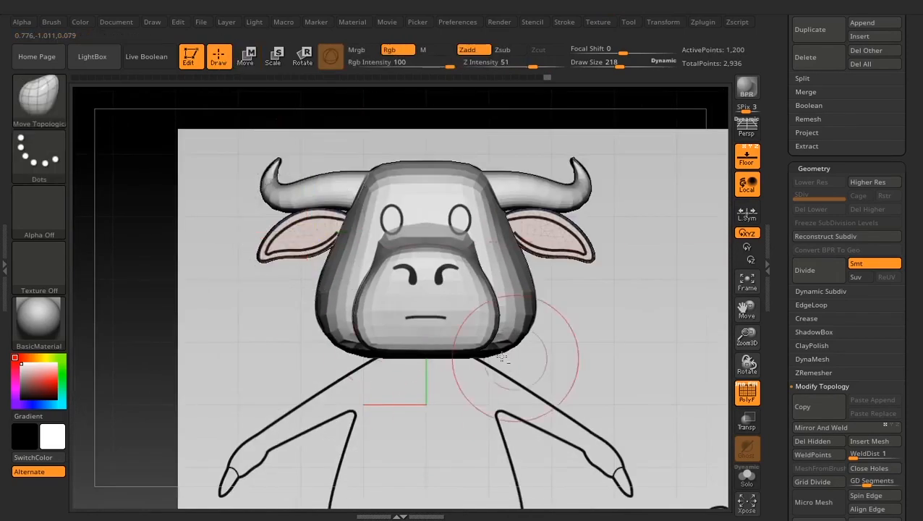
mouse_move(484, 351)
left_mouse_down()
mouse_move(593, 343)
mouse_move(521, 104)
left_mouse_up()
left_click_drag(782, 75, 787, 194)
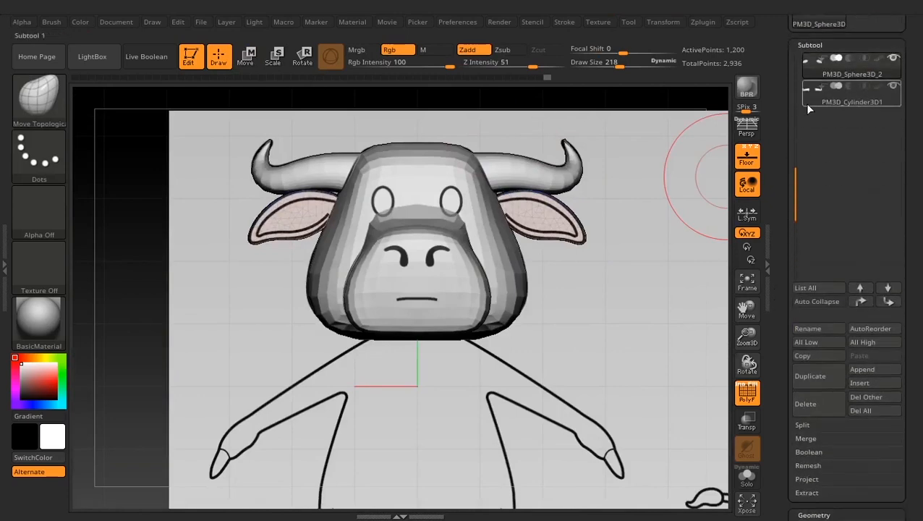
- Append a Sphere3D after the horn subtool and initialize it as a QSphere with X, Y and Z resolution 3
left_click(808, 103)
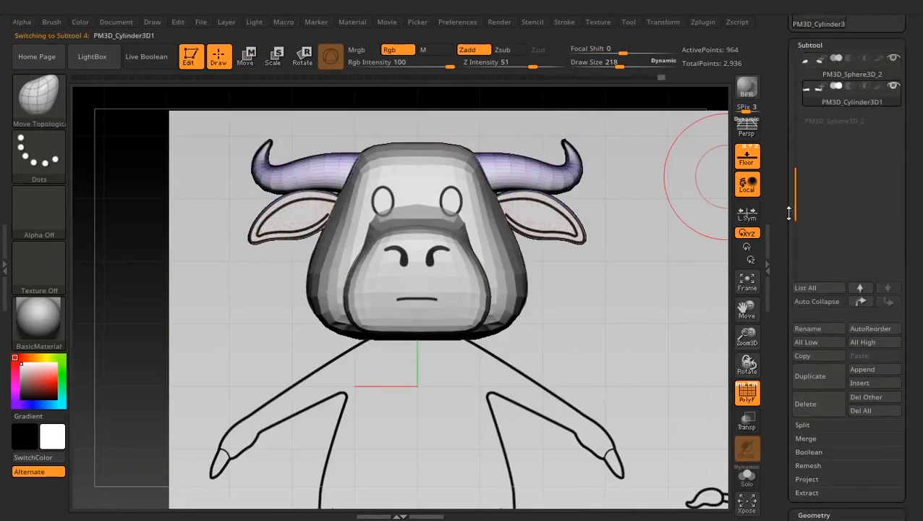
left_click(872, 370)
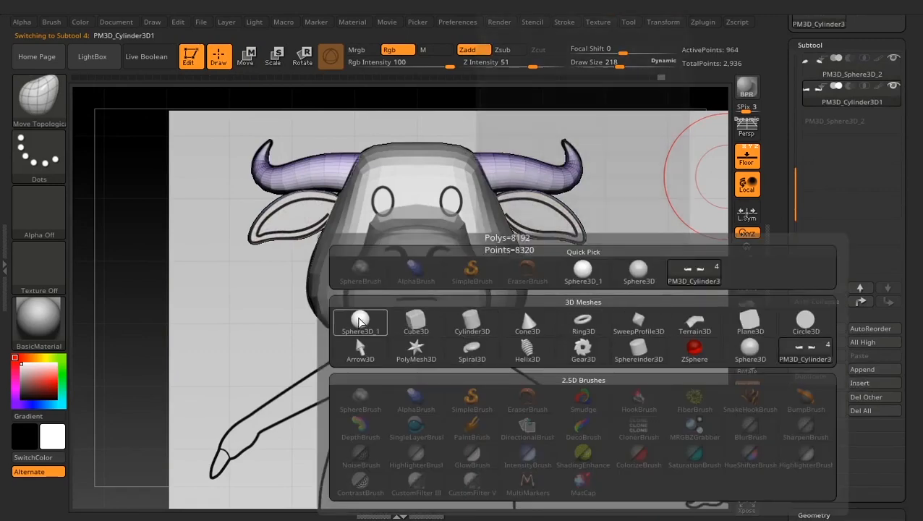
left_click(345, 319)
left_click_drag(782, 363, 801, 157)
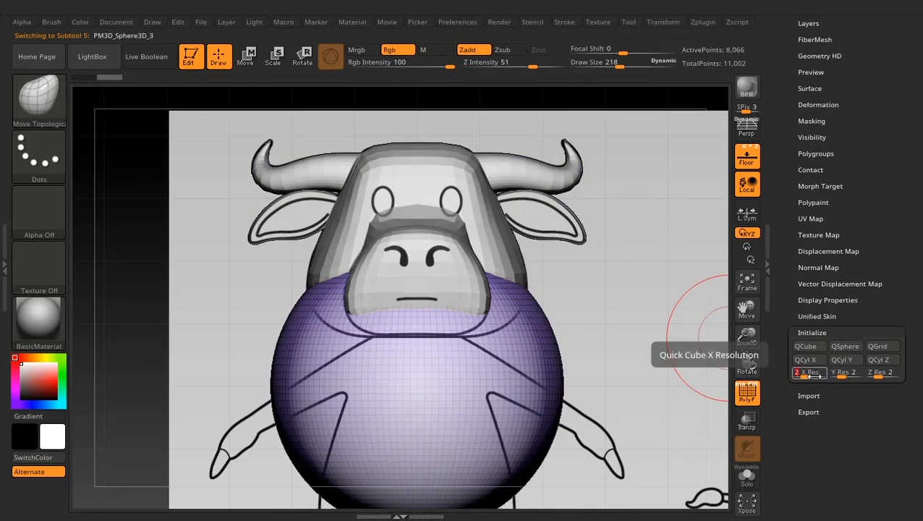
left_click(842, 347)
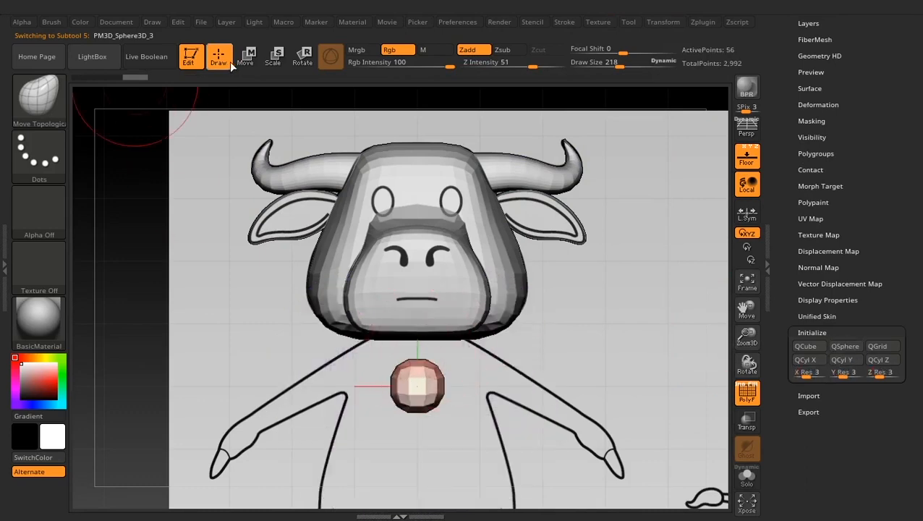
- Move the new sphere onto an eye of the front reference, isolate it, and scale it into the eye's tall oval
key("w")
left_click_drag(470, 334, 437, 151)
key("alt+s")
left_click_drag(622, 245, 472, 205, "alt")
key("r")
left_click_drag(363, 243, 398, 263)
right_click_drag(391, 279, 372, 246, "ctrl")
left_click_drag(367, 243, 305, 241)
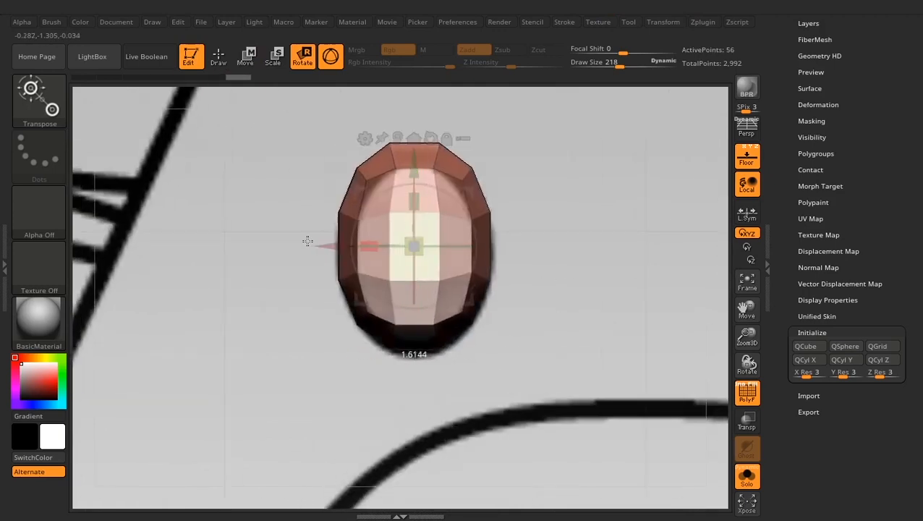
- Refine the eye's shape against the front reference using the Move Topological brush at draw size 43
key("q")
key("b")
key("m")
key("t")
key("space")
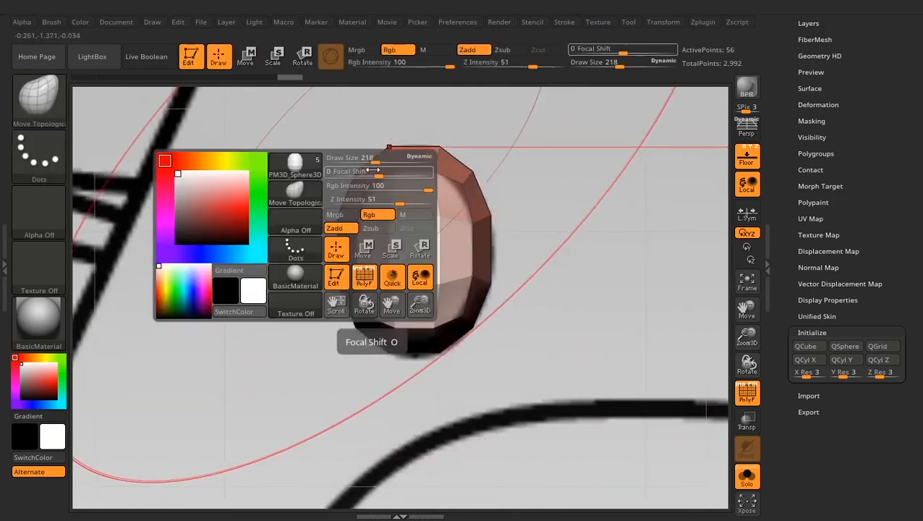
left_click_drag(376, 161, 353, 161)
right_click_drag(434, 243, 456, 217, "ctrl")
right_click_drag(456, 217, 553, 215, "shift")
- Flatten the eye along Z and move it forward onto the side reference's eye
key("w")
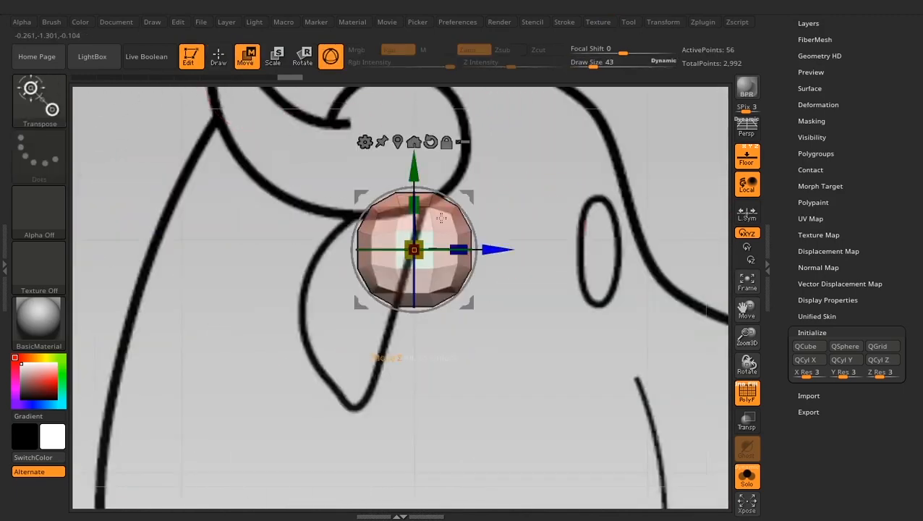
left_click_drag(457, 250, 433, 249)
left_click_drag(493, 249, 667, 249)
right_click_drag(662, 188, 550, 119, "ctrl")
key("q")
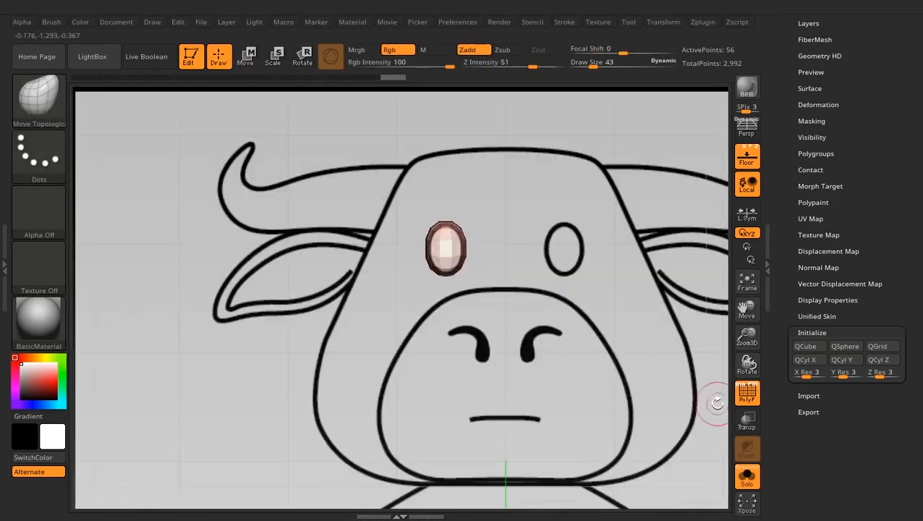
- Duplicate the eye onto the other side with Mirror And Weld and show all subtools again
left_click(820, 56)
left_click(814, 195)
left_click(652, 248)
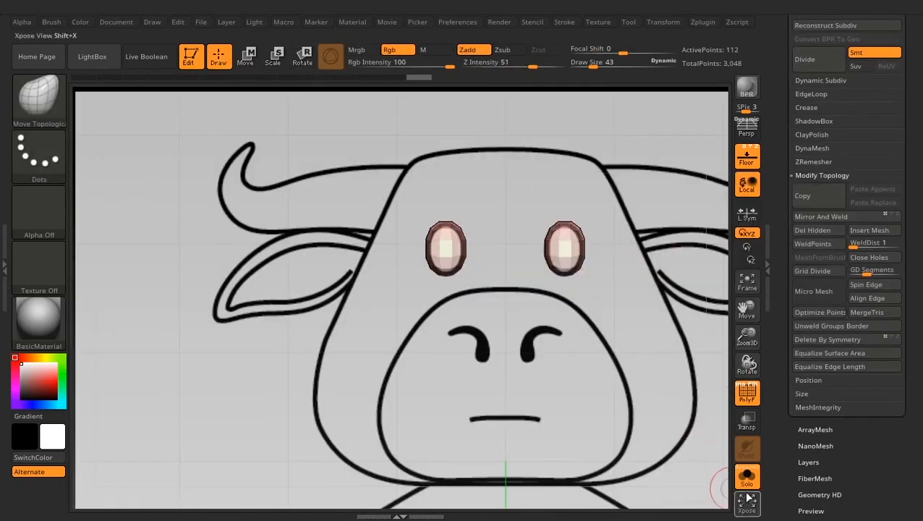
left_click(747, 478)
- Examine the head with its horns, ears and eyes from an angle against the full-body reference images
right_click_drag(217, 394, 253, 408)
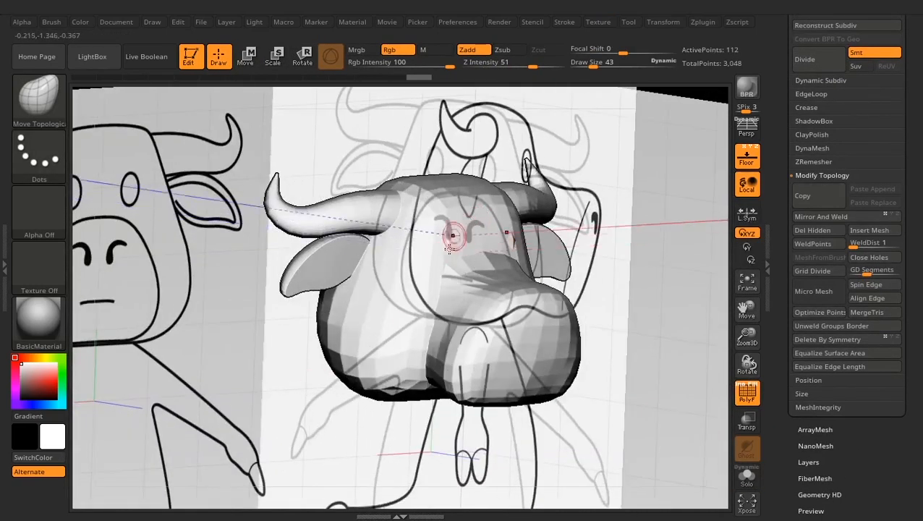
right_click_drag(635, 345, 611, 249, "alt")
right_click_drag(566, 304, 403, 284, "ctrl")
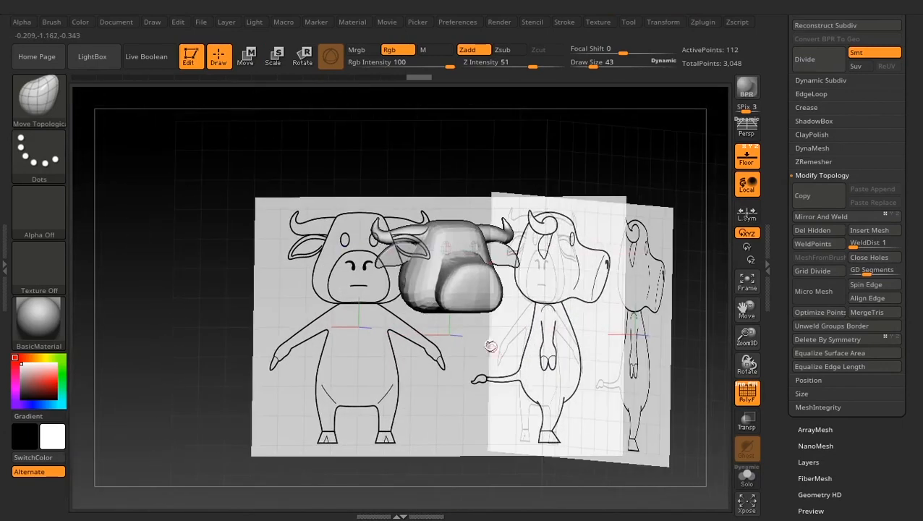
right_click_drag(490, 346, 572, 332)
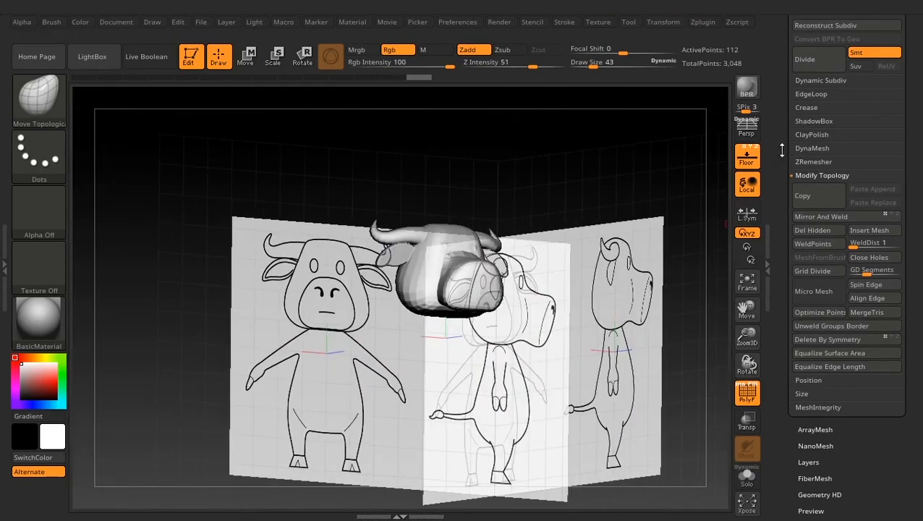
scroll(782, 150, "up", 10)
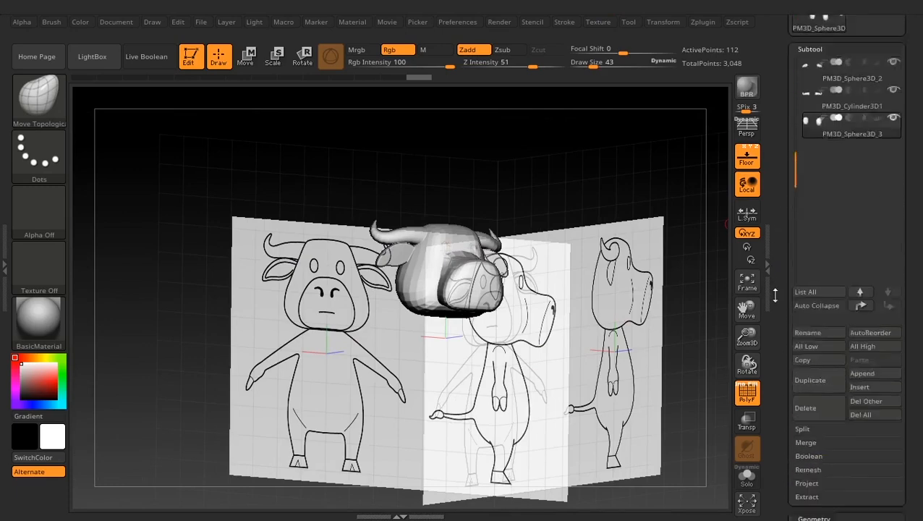
mouse_move(775, 295)
left_mouse_down()
mouse_move(779, 316)
mouse_move(778, 302)
left_mouse_up()
right_click_drag(583, 364, 608, 319, "ctrl")
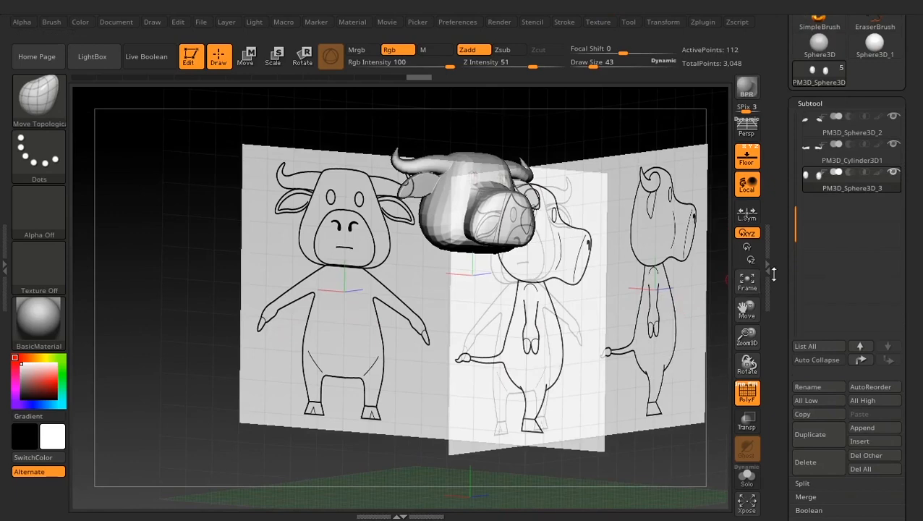
- Insert a sphere as a new subtool and convert it to a QSphere with X, Y and Z resolution 12
mouse_move(776, 256)
left_mouse_down()
mouse_move(784, 134)
mouse_move(783, 247)
left_mouse_up()
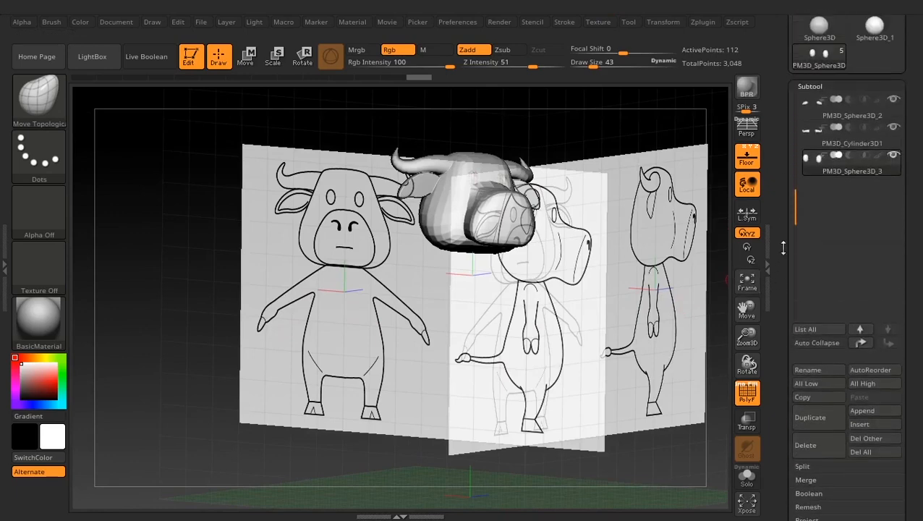
left_click_drag(775, 332, 789, 258)
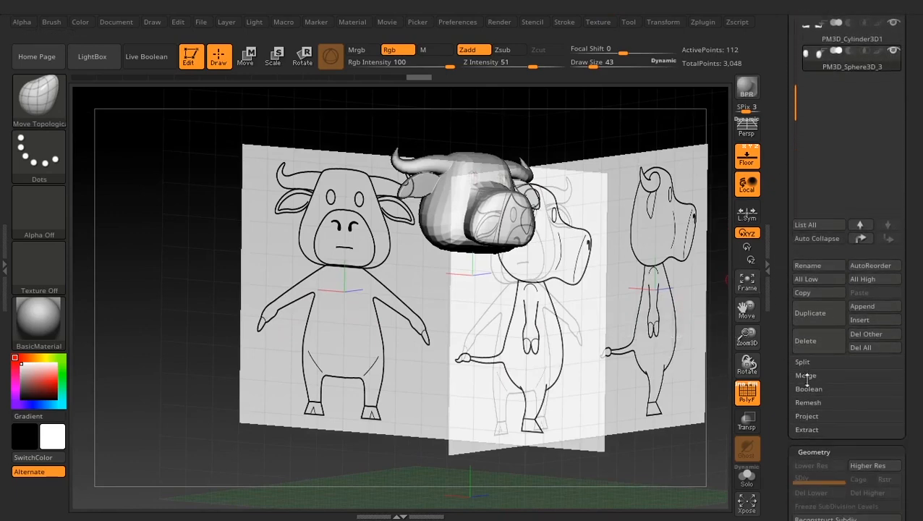
left_click(859, 319)
left_click(360, 322)
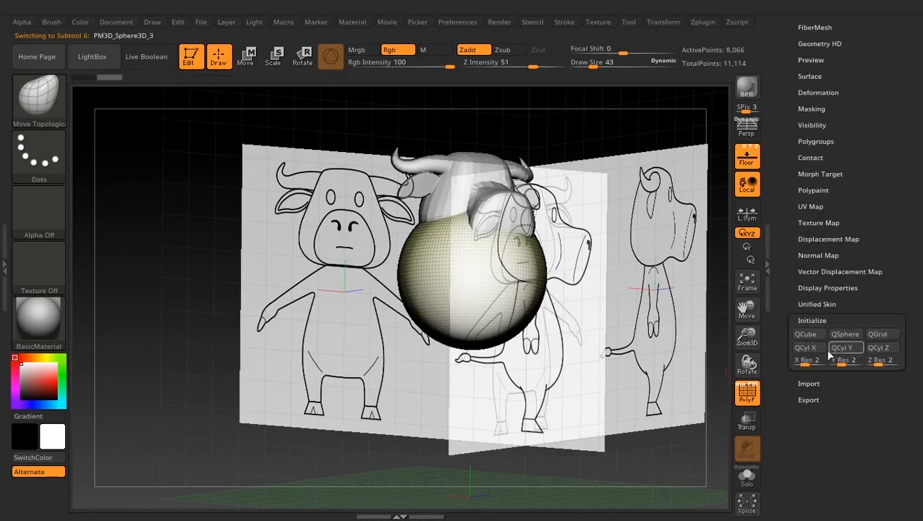
left_click_drag(807, 360, 810, 359)
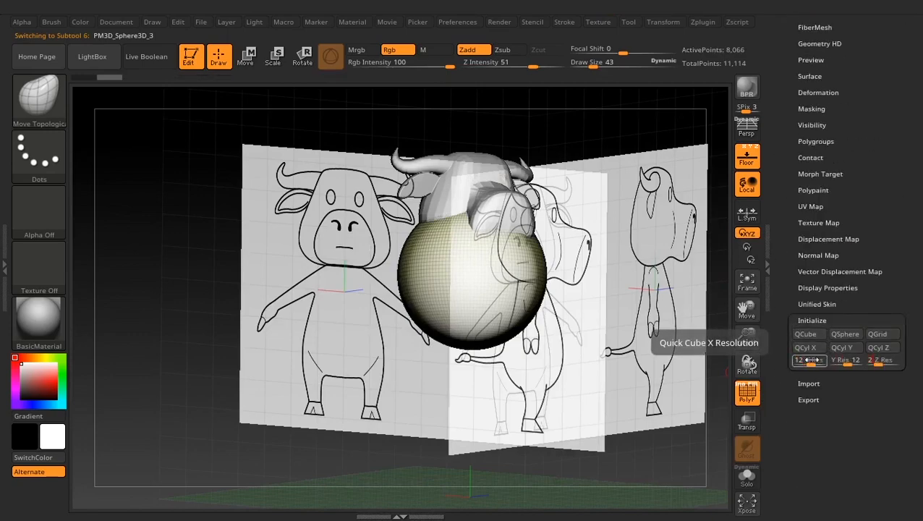
left_click(847, 335)
- Position the new sphere under the head as the torso, elongate it vertically, and flatten it along Z against the side reference
left_click_drag(636, 355, 576, 340)
key("w")
left_click_drag(504, 136, 504, 177)
left_click_drag(504, 256, 504, 178)
left_click_drag(282, 311, 376, 308)
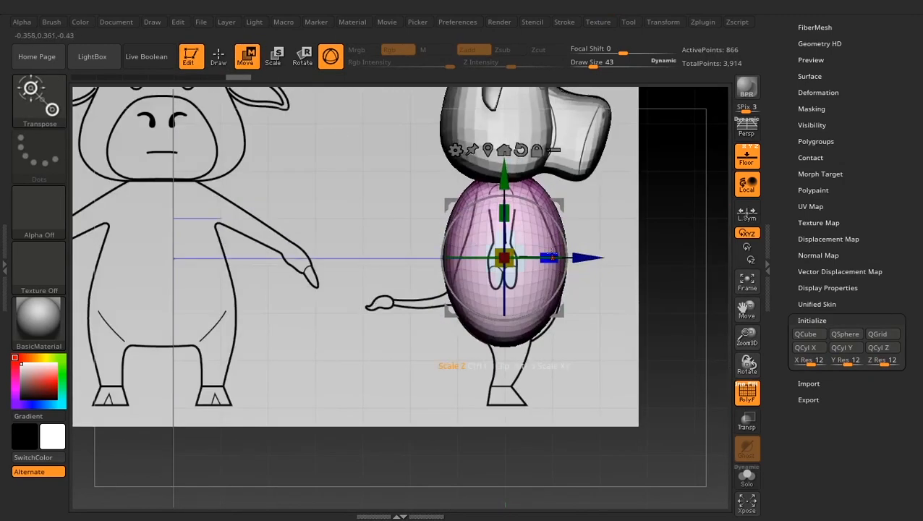
left_click_drag(551, 255, 587, 256)
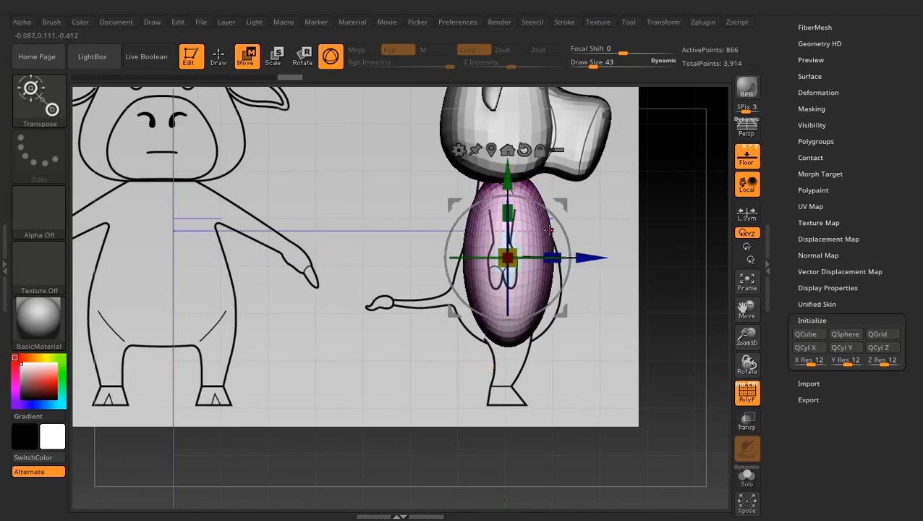
- Apply a Bend Curve deformer to the torso and reduce its curve to three control points
left_click(458, 150)
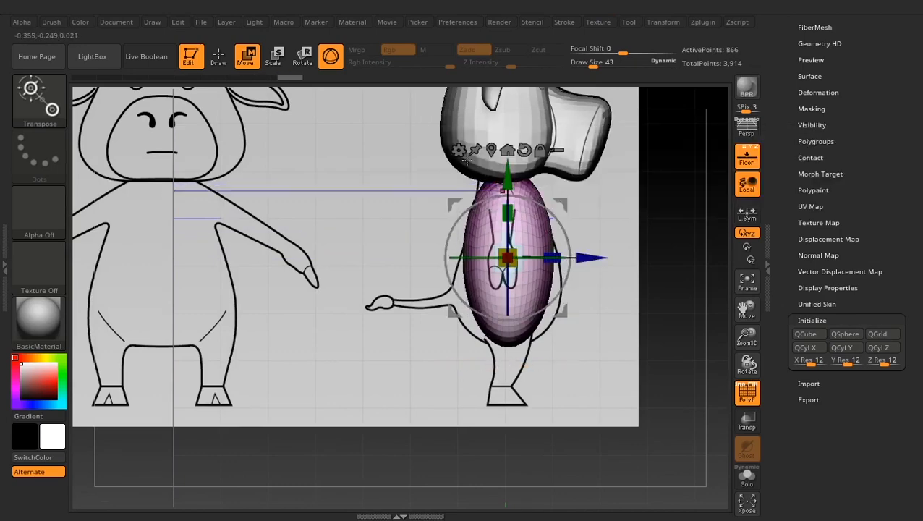
left_click(458, 149)
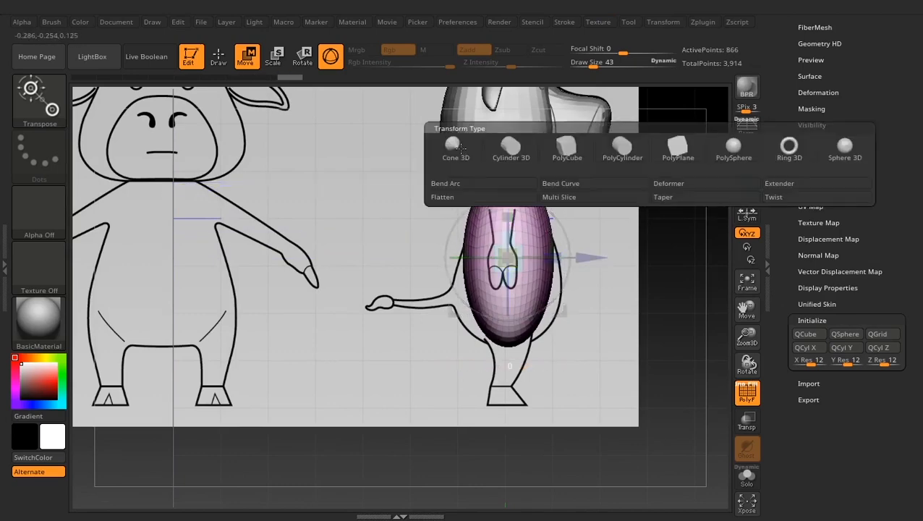
left_click(555, 182)
left_click_drag(612, 239, 593, 291, "alt")
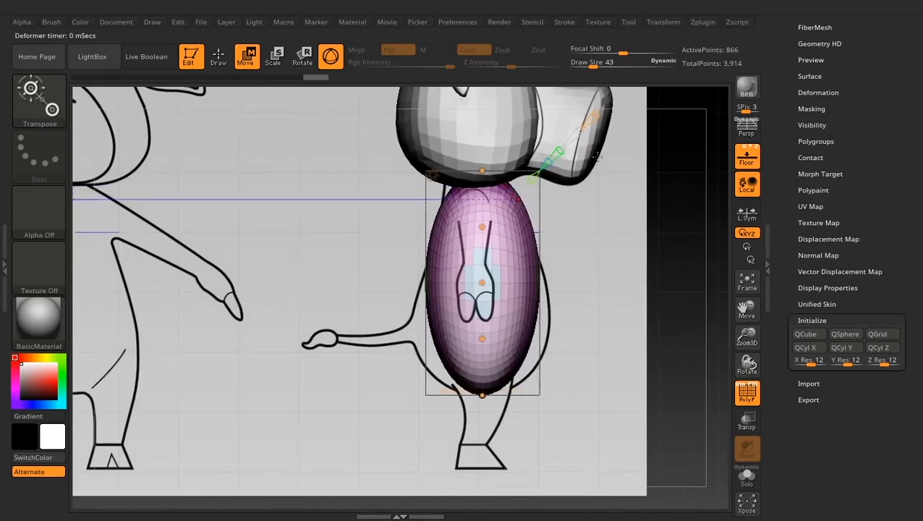
mouse_move(597, 155)
left_mouse_down("alt")
mouse_move(573, 162)
mouse_move(592, 143)
left_mouse_up("alt")
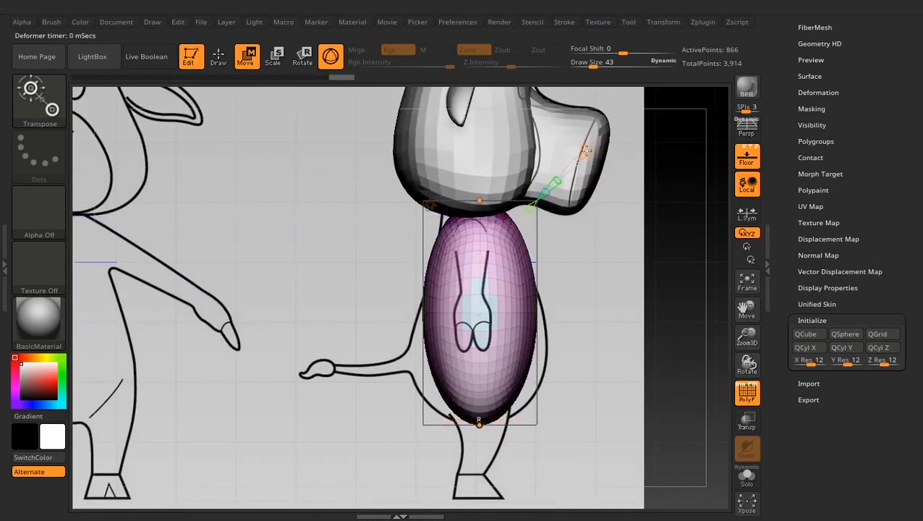
- Adjust the curve's points and scale handles to narrow the torso's neck end and widen its belly following the side reference
left_click_drag(479, 200, 469, 185)
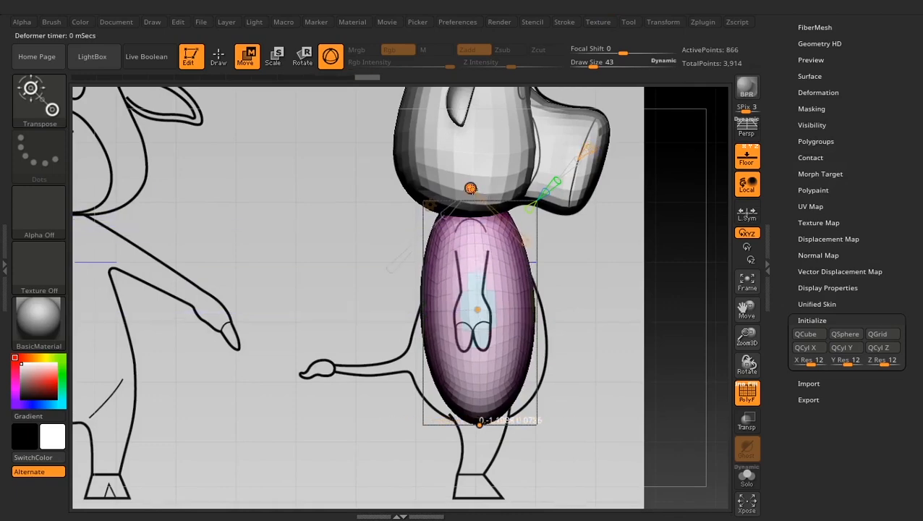
left_click_drag(479, 309, 484, 311)
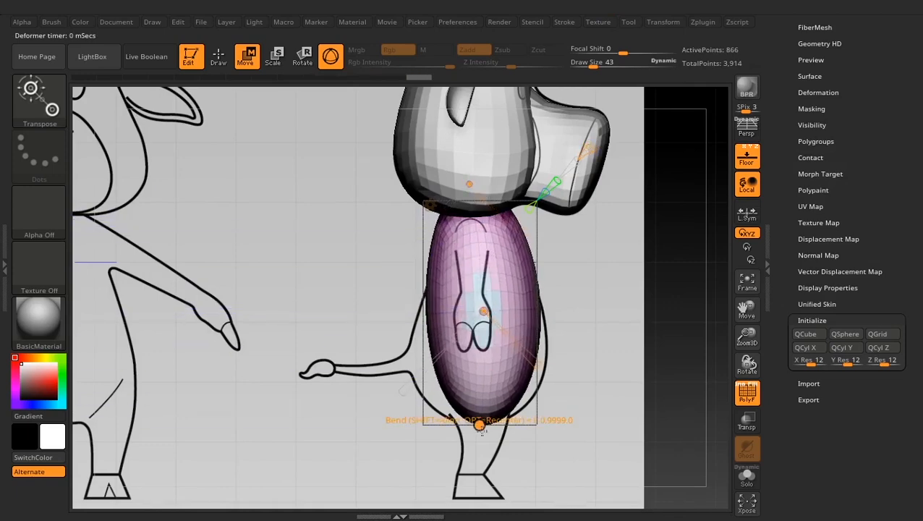
left_click_drag(480, 425, 524, 477)
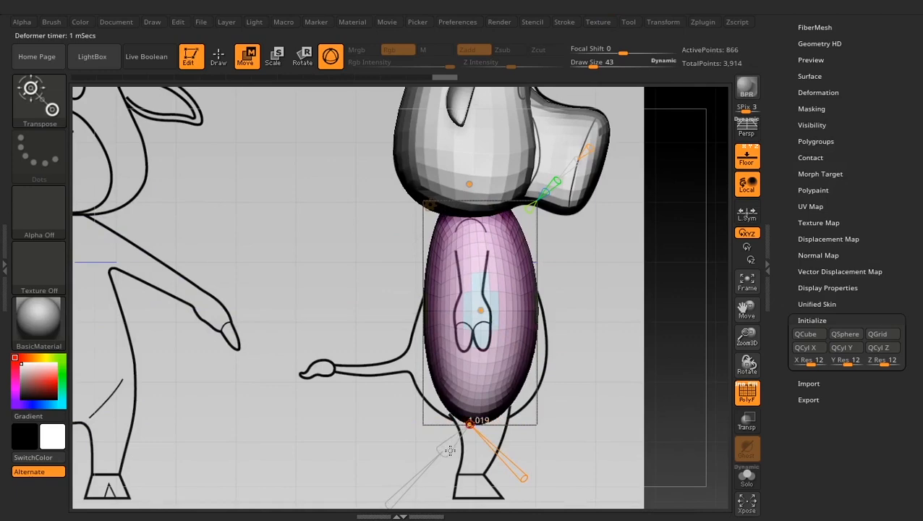
left_click_drag(450, 451, 432, 458)
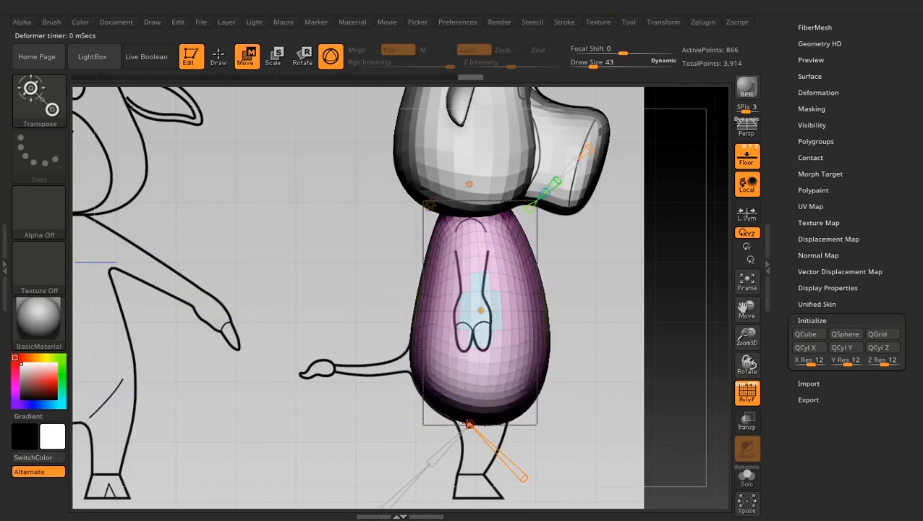
left_click_drag(468, 425, 460, 421)
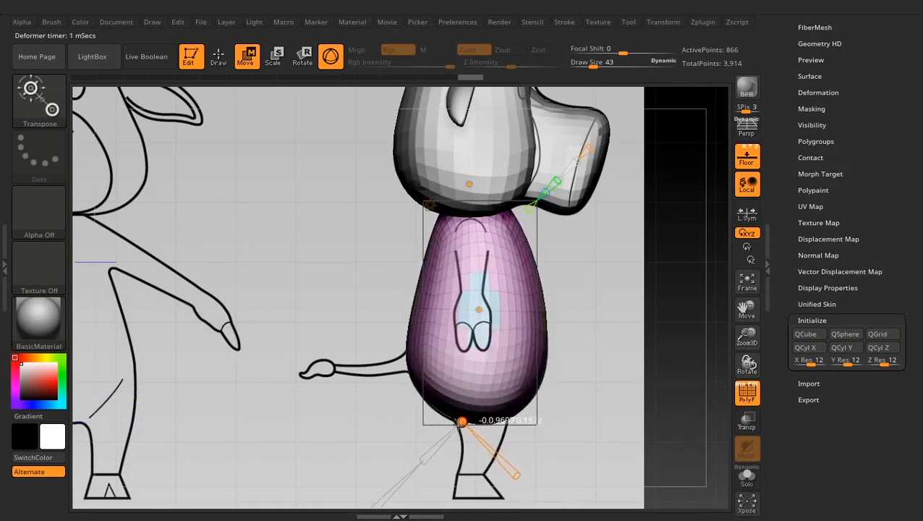
left_click_drag(479, 311, 458, 334)
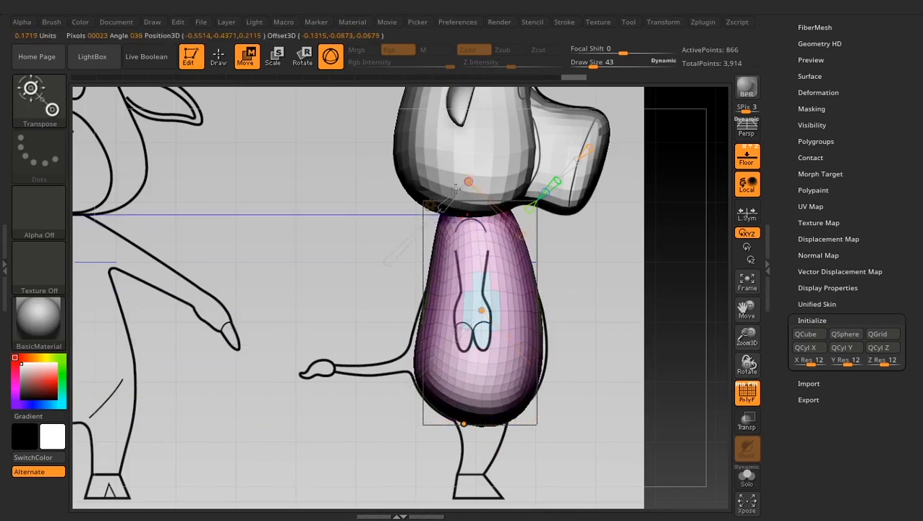
left_click_drag(443, 207, 460, 177)
- Accept the torso's Bend Curve deformation, return to Draw mode, and turn off the polyframe display
left_click_drag(592, 374, 540, 367)
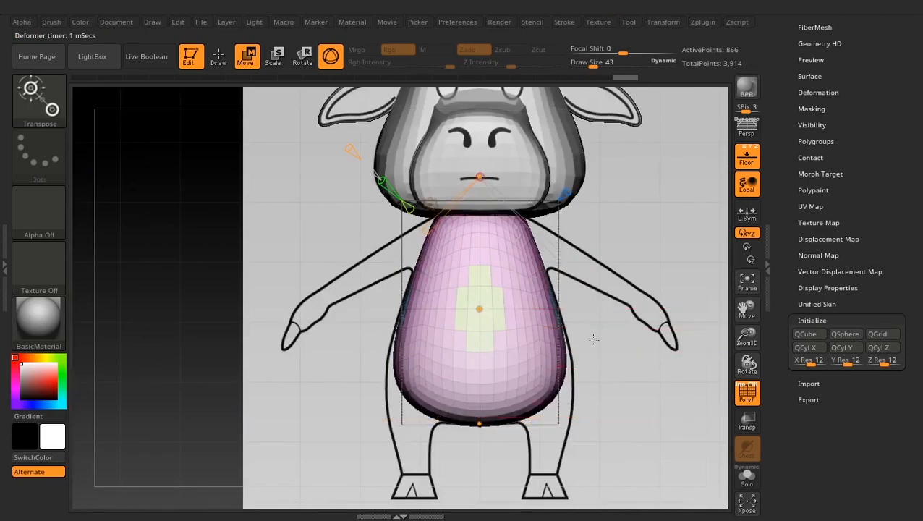
left_click_drag(607, 272, 668, 272, "shift")
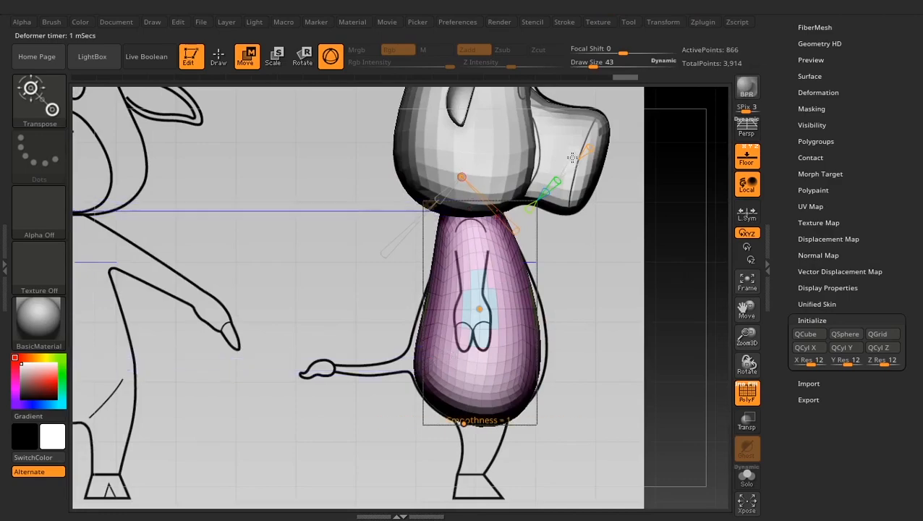
left_click_drag(618, 283, 550, 268)
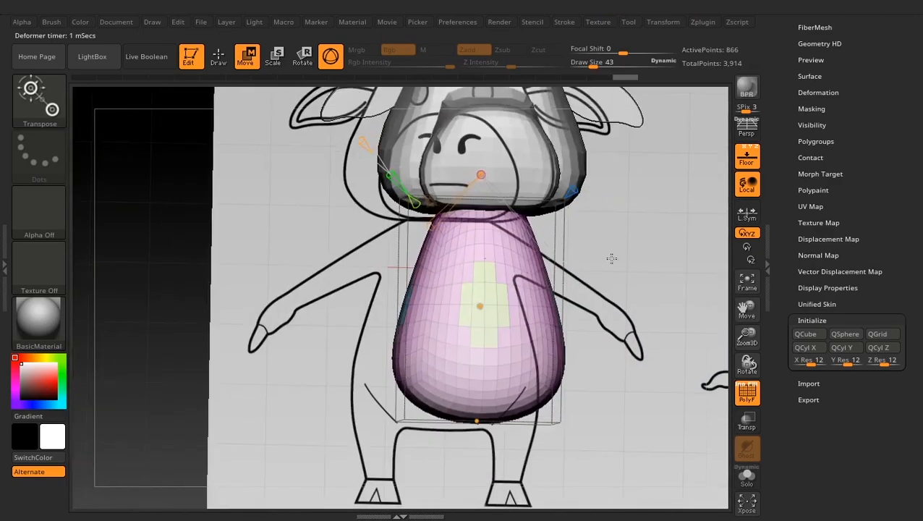
left_click_drag(593, 215, 593, 317, "alt")
left_click_drag(600, 339, 572, 337)
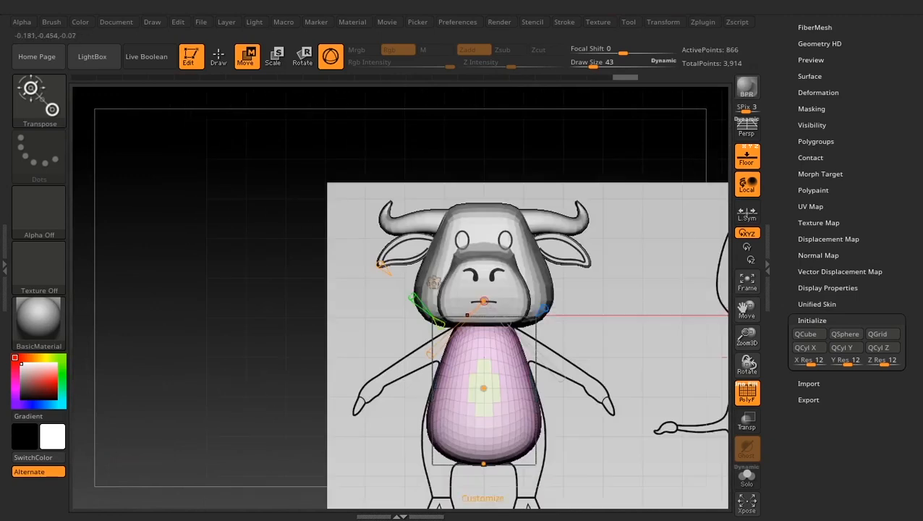
left_click(433, 282)
left_click(434, 284)
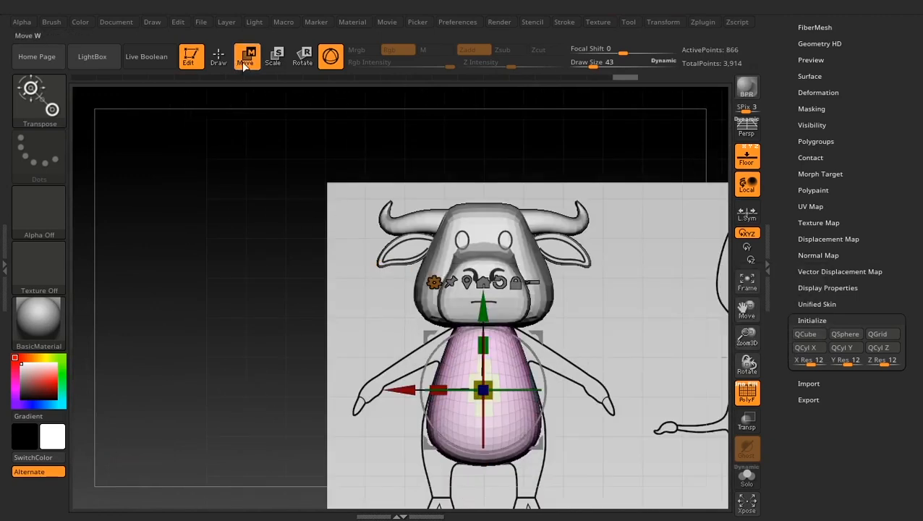
left_click(219, 57)
mouse_move(616, 316)
right_mouse_down("ctrl")
mouse_move(619, 402)
mouse_move(630, 311)
right_mouse_up("ctrl")
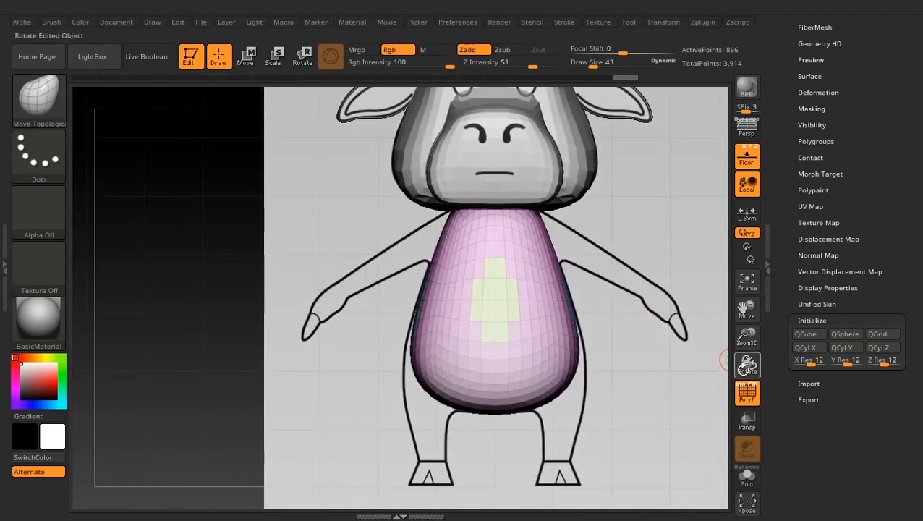
left_click(747, 394)
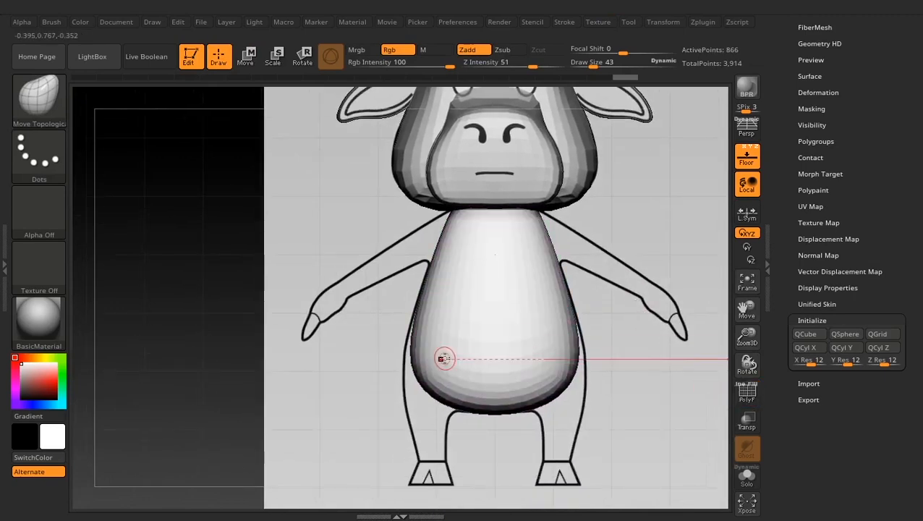
- Widen the torso's lower sides to the front reference outline using the Move Topological brush at draw size 479
key("b")
key("m")
key("t")
key("space")
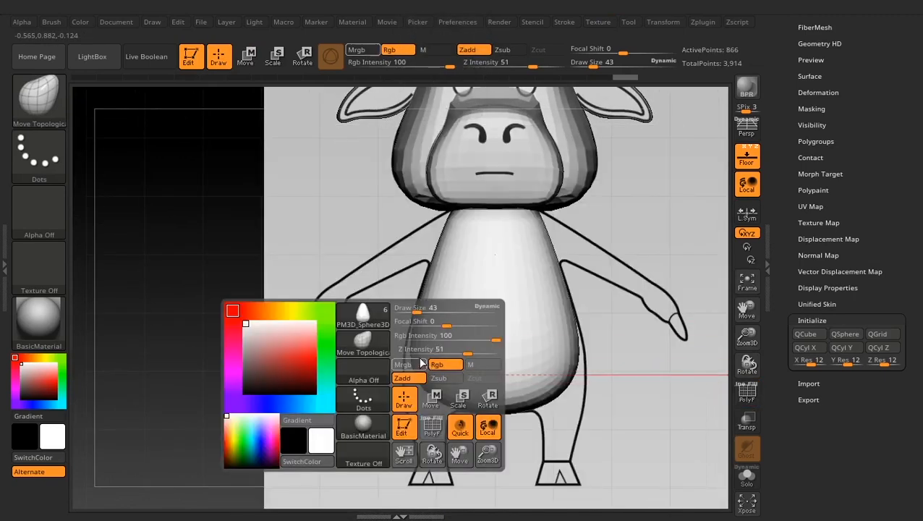
mouse_move(412, 309)
left_mouse_down()
mouse_move(423, 304)
mouse_move(463, 329)
left_mouse_up()
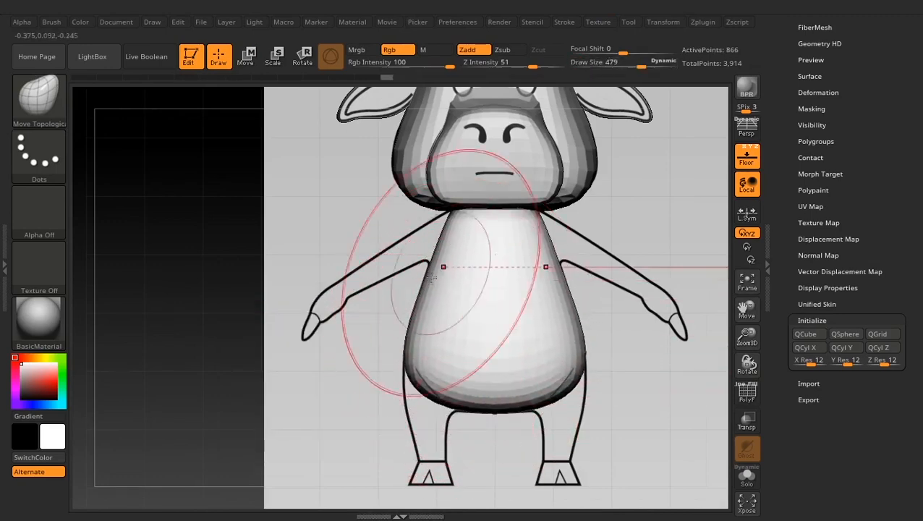
- Isolate the torso with Solo and fit its back contour to the side reference using the Move Topological brush at draw size 265
left_click_drag(328, 298, 477, 322, "shift")
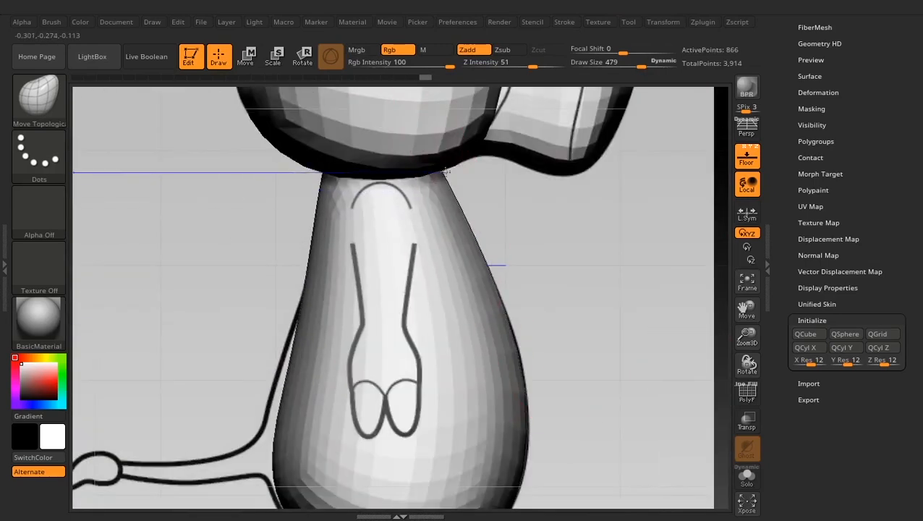
left_click(750, 476)
left_click_drag(630, 316, 624, 244, "alt")
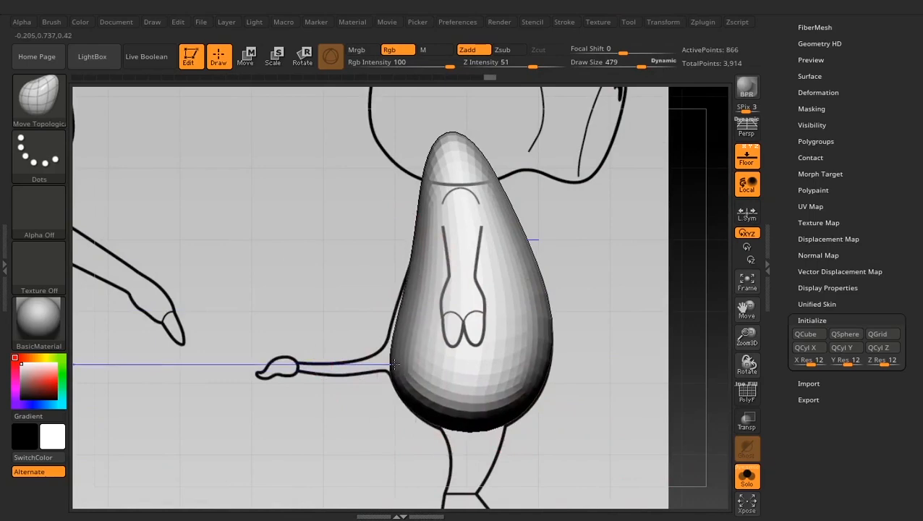
right_click_drag(394, 365, 385, 420, "ctrl")
key("space")
left_click_drag(385, 309, 369, 311)
right_click_drag(423, 303, 436, 450, "alt")
right_click_drag(436, 450, 438, 316, "ctrl")
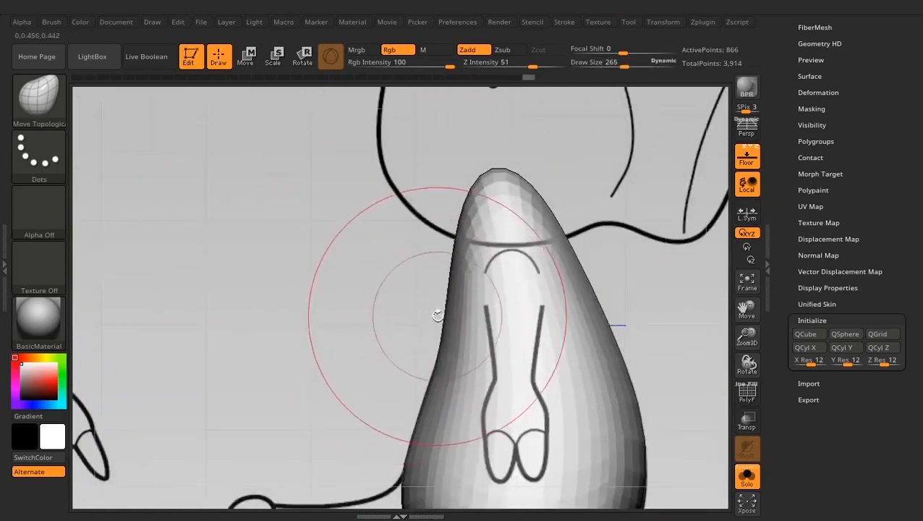
left_click_drag(460, 275, 464, 220)
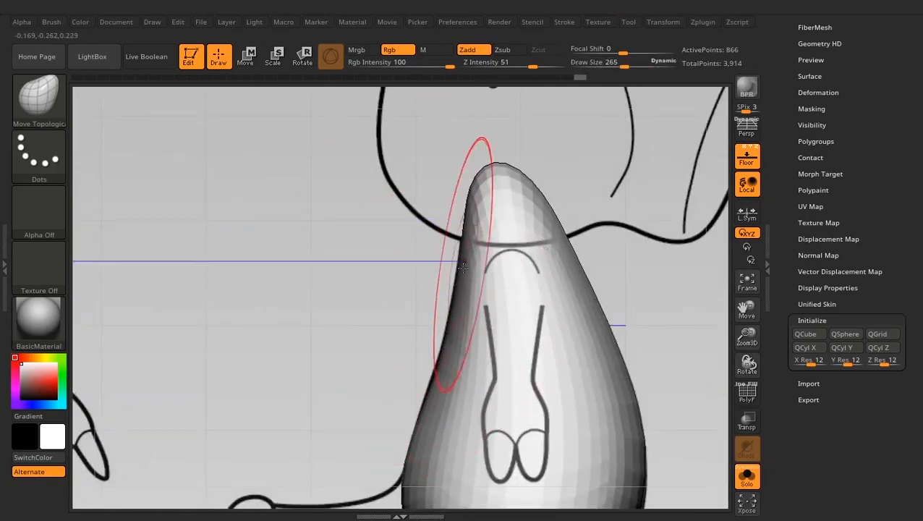
right_click_drag(394, 429, 405, 318, "ctrl")
- Round out the torso's back and underside from below with the Move Topological brush
right_click_drag(450, 289, 540, 333)
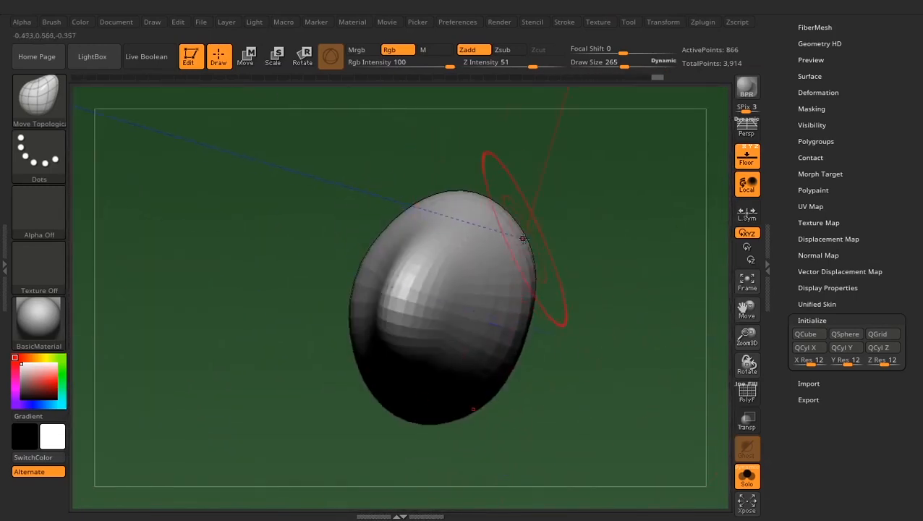
right_click_drag(407, 212, 345, 369)
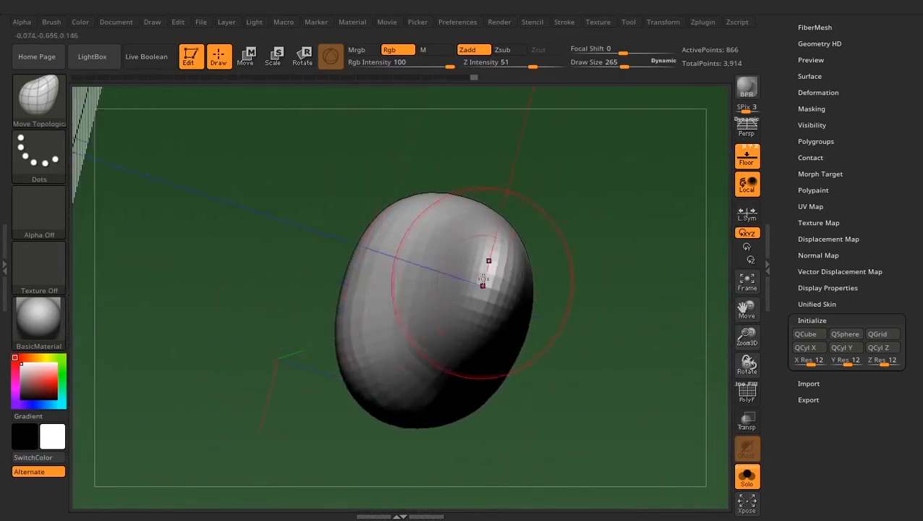
right_click_drag(483, 279, 408, 360)
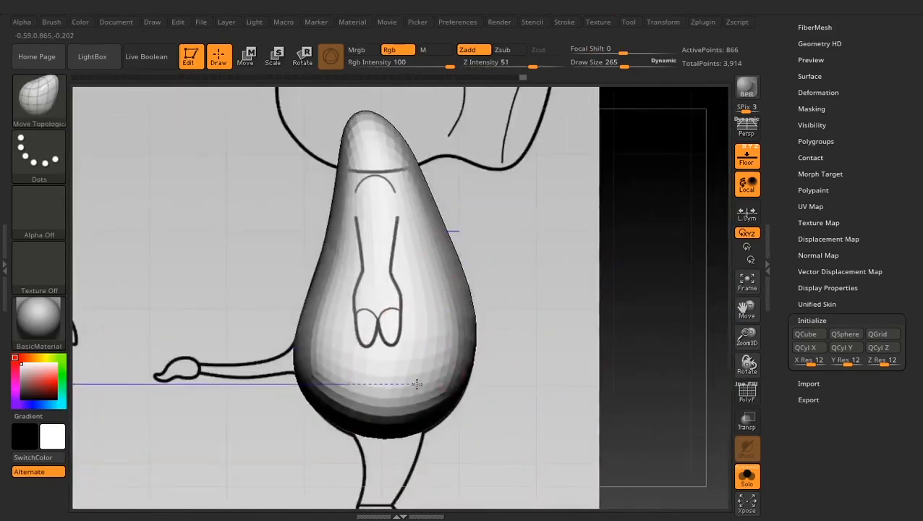
- Push the torso's lower corners out to the front reference outline, setting the Move Topological draw size to 316
key("ctrl")
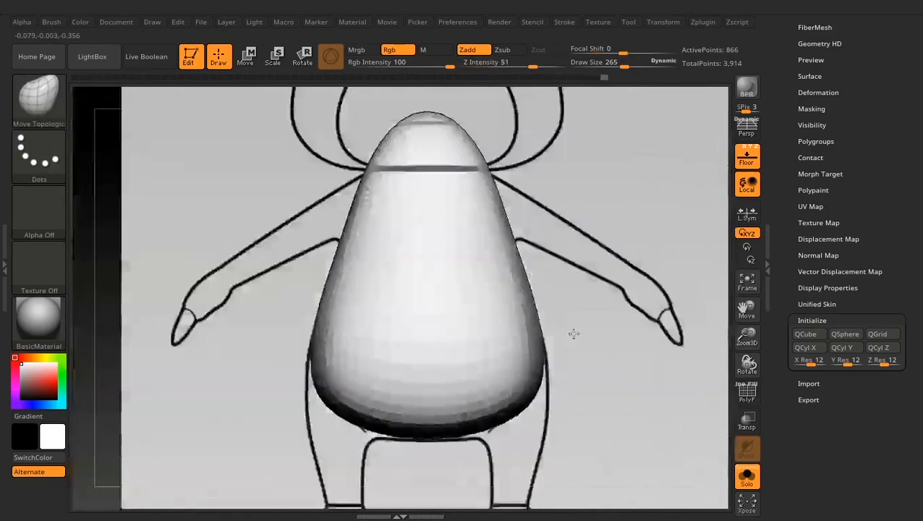
key("space")
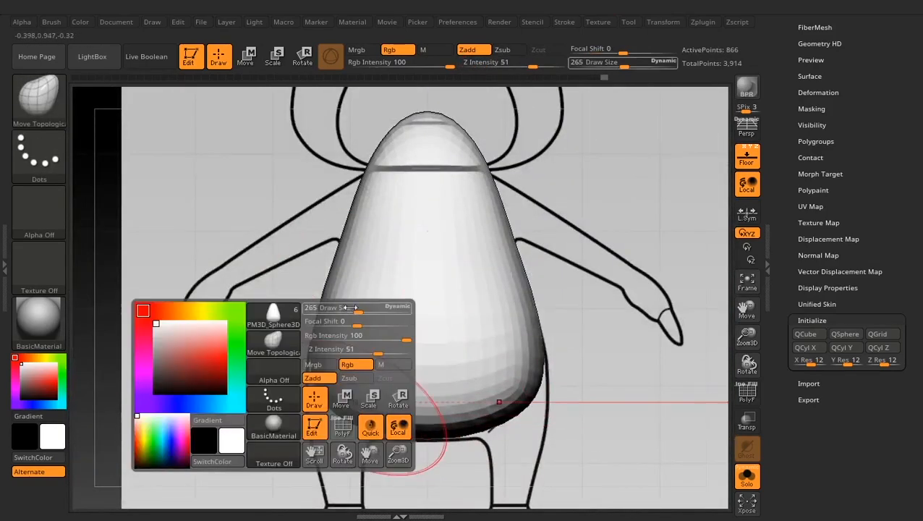
left_click_drag(351, 307, 363, 307)
left_click_drag(346, 409, 323, 421)
key("space")
left_click_drag(367, 309, 361, 309)
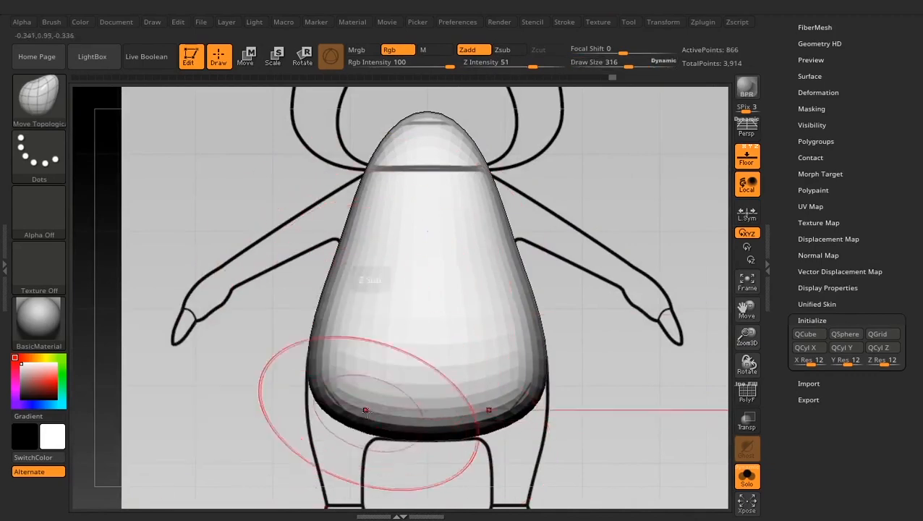
- Adjust the torso's lower corner and broaden its neck end from above with the Move Topological brush at draw size 109
left_click_drag(366, 411, 367, 427)
right_click_drag(511, 392, 618, 326, "ctrl")
right_click(615, 324)
left_click(593, 310)
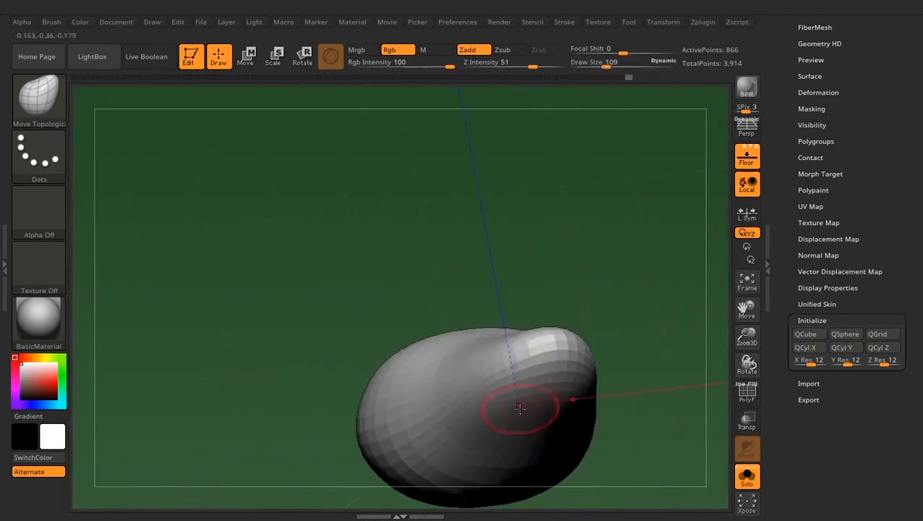
mouse_move(523, 408)
right_mouse_down()
mouse_move(547, 376)
mouse_move(552, 353)
right_mouse_up()
key("space")
left_click(556, 307)
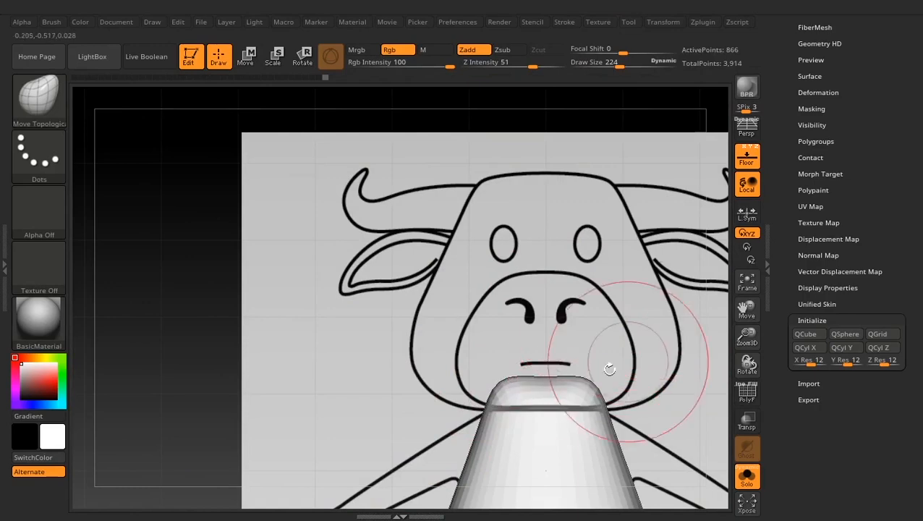
- Shape the front and back of the torso's neck end against the side reference with Move Topological at draw size 224
right_click_drag(630, 354, 616, 293, "alt")
mouse_move(616, 293)
right_mouse_down()
mouse_move(647, 274)
mouse_move(643, 283)
right_mouse_up()
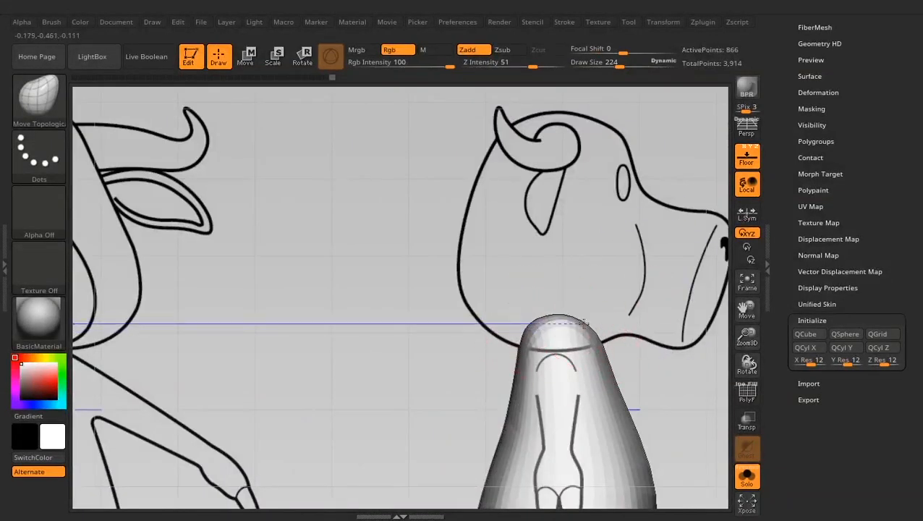
right_click_drag(588, 322, 521, 317, "ctrl")
left_click_drag(489, 280, 484, 276)
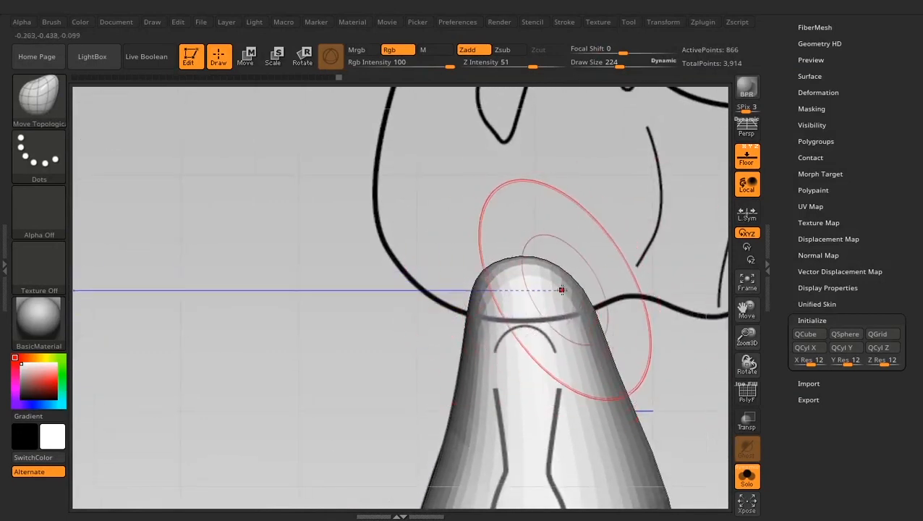
mouse_move(579, 281)
left_mouse_down()
mouse_move(578, 262)
mouse_move(555, 261)
left_mouse_up()
- Refine the neck contour in the side view at draw size 389, and set the draw size to 244
key("space")
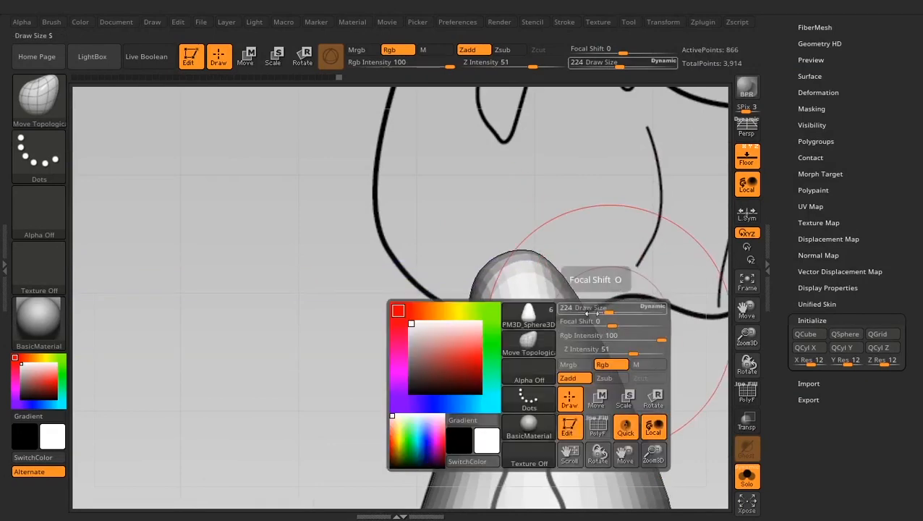
left_click_drag(609, 309, 625, 309)
left_click_drag(611, 386, 607, 380)
left_click_drag(657, 326, 646, 279, "alt")
key("space")
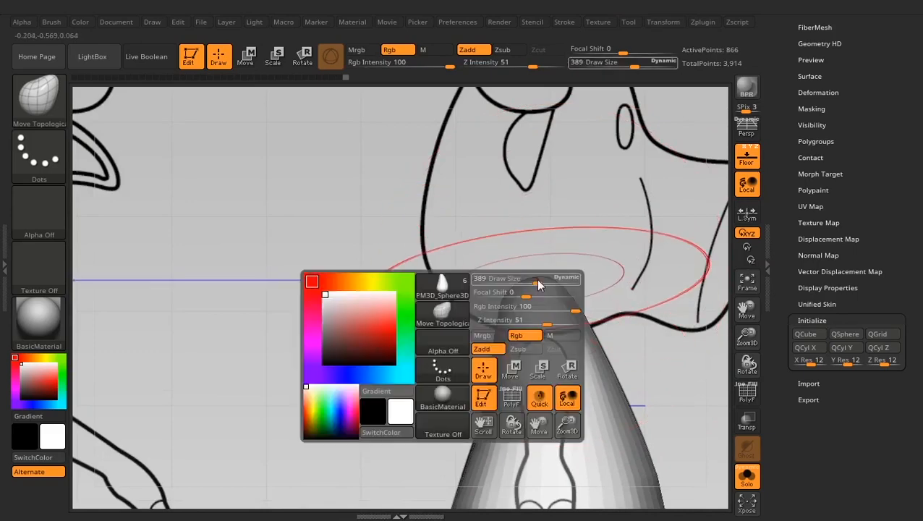
left_click_drag(537, 284, 515, 283)
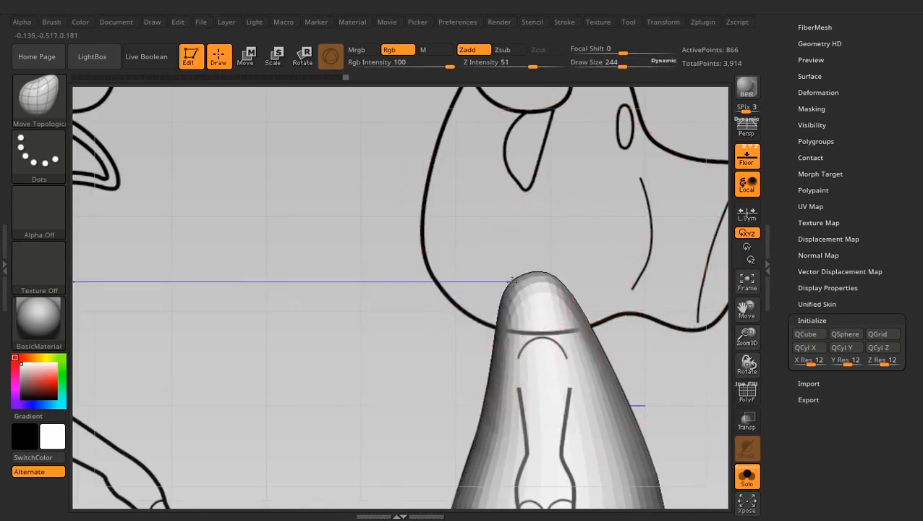
- Cut the rounded tip off the torso with a straight TrimCurve line just above the neck, and restore the SelectRect brush
key("ctrl+shift")
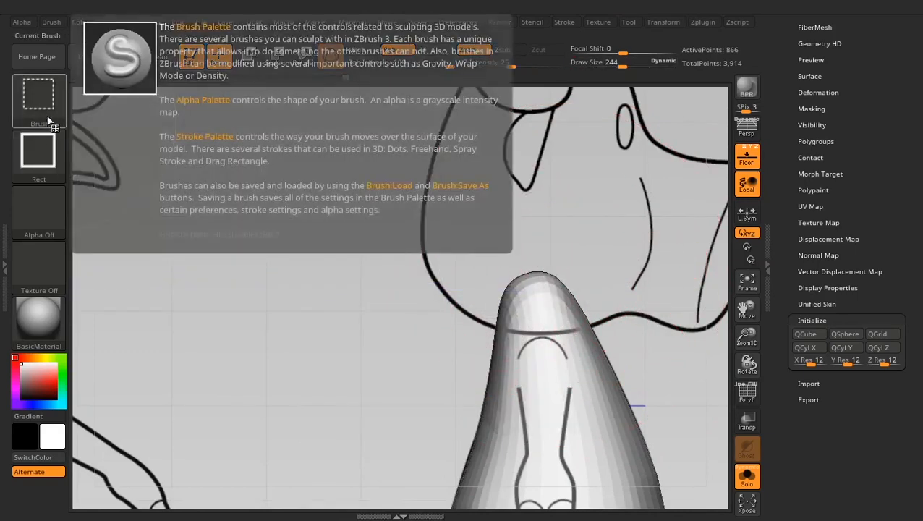
left_click(50, 94)
left_click(375, 167)
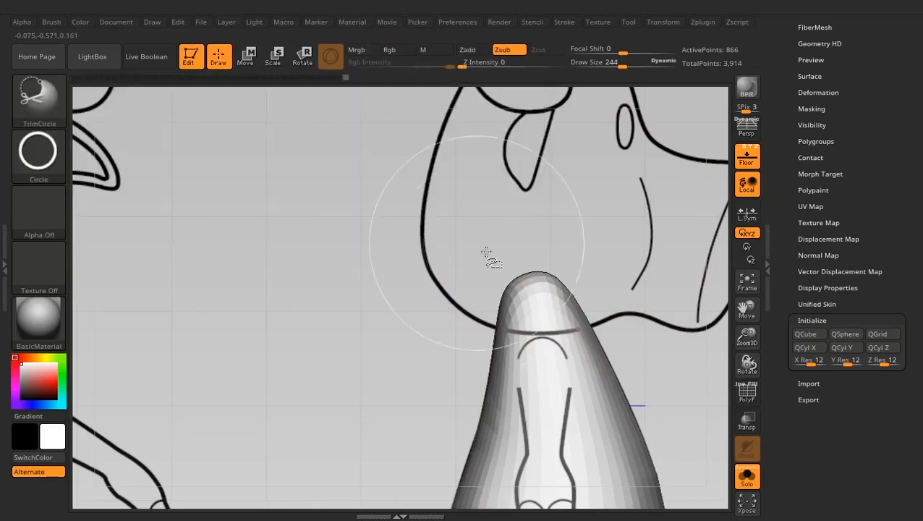
left_click(28, 93)
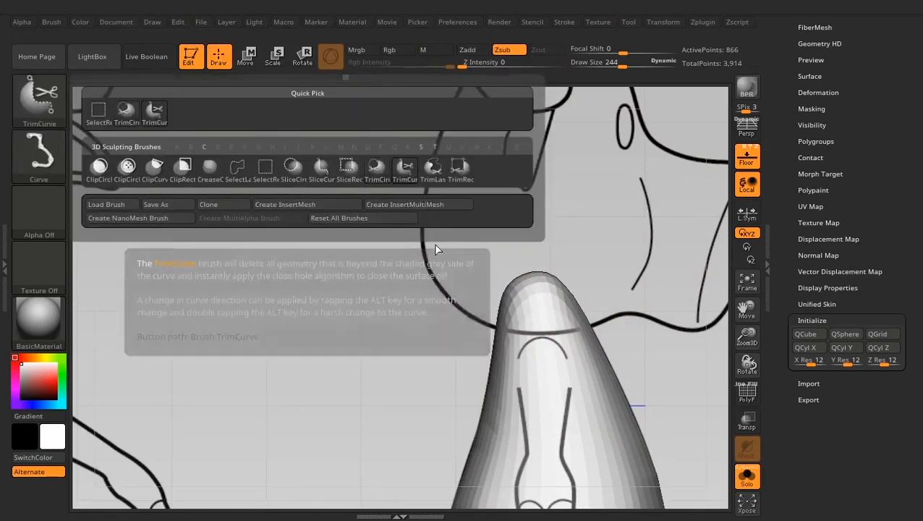
left_click(403, 168)
left_click_drag(410, 319, 643, 322)
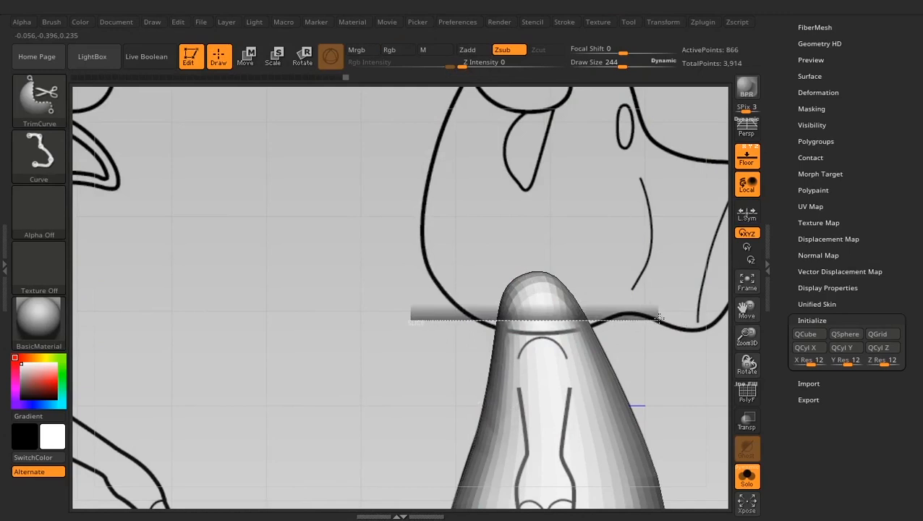
mouse_move(664, 316)
left_mouse_down()
mouse_move(680, 325)
mouse_move(674, 306)
left_mouse_up()
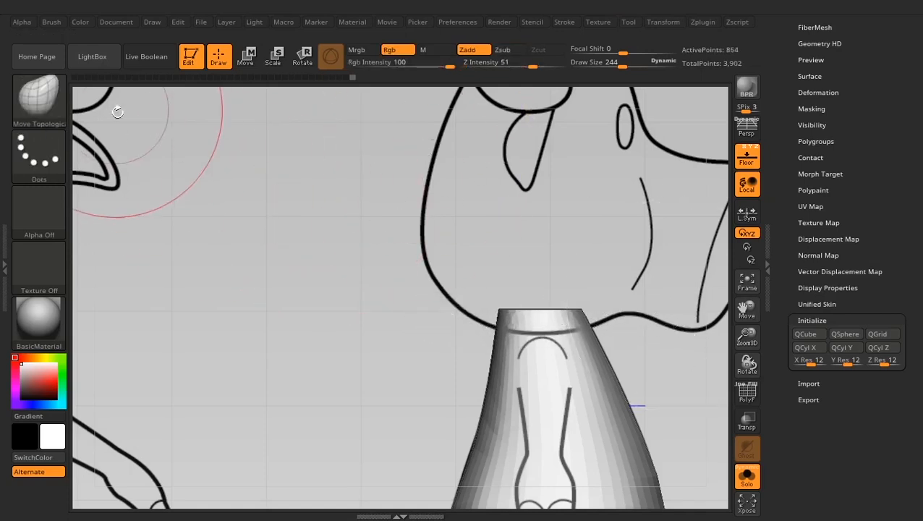
left_click(39, 103, "ctrl+shift")
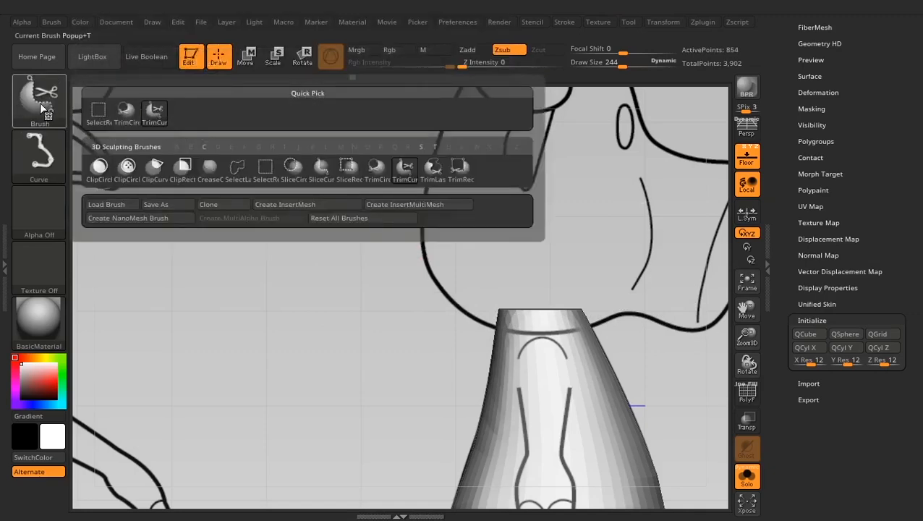
left_click(103, 117, "ctrl+shift")
- Fit the torso's neck and upper sides to the front reference outline with Move Topological at draw size 244
left_click_drag(624, 241, 581, 250, "shift")
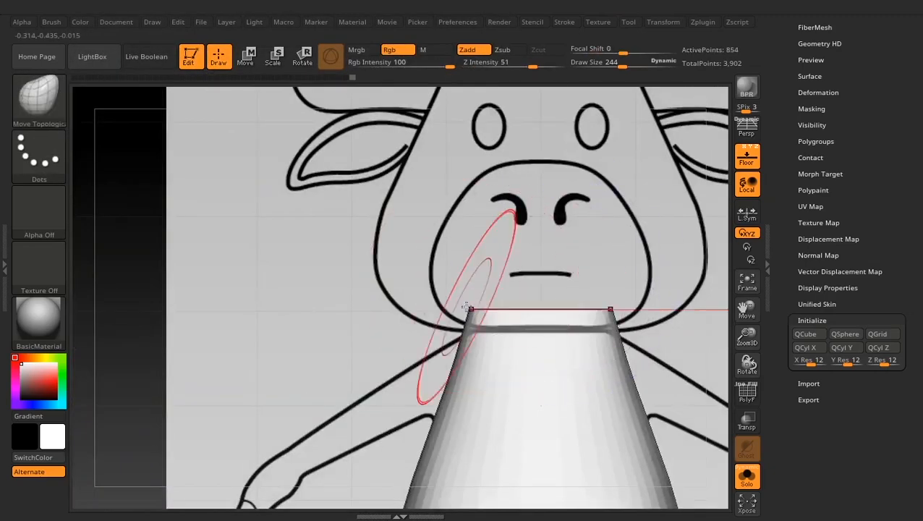
left_click_drag(466, 330, 465, 339)
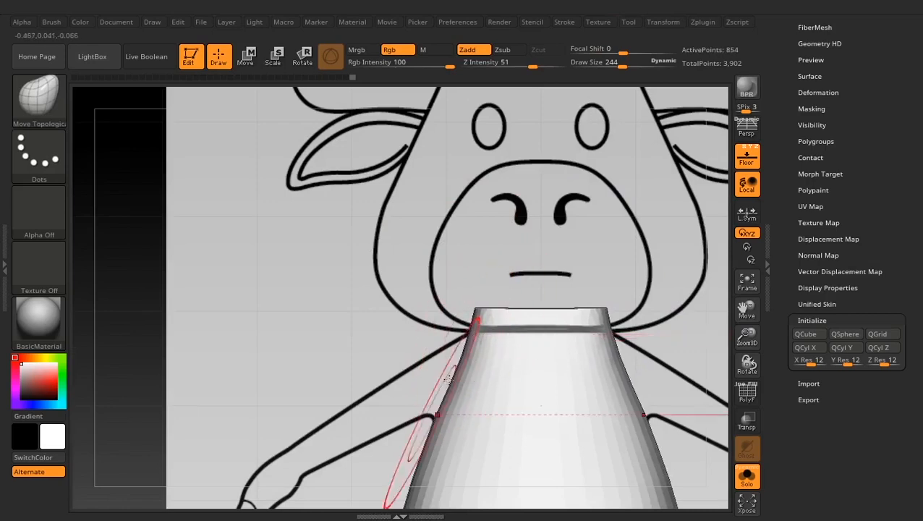
left_click_drag(439, 437, 445, 421)
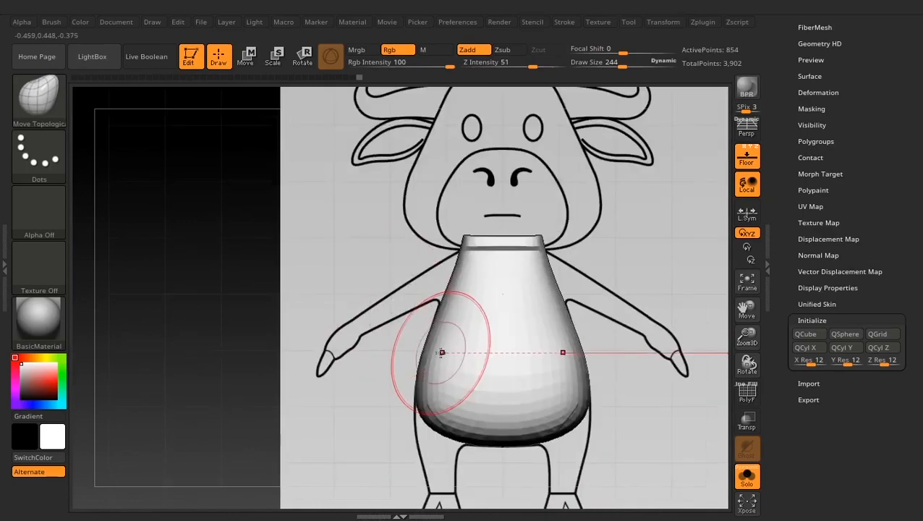
left_click_drag(439, 350, 432, 330)
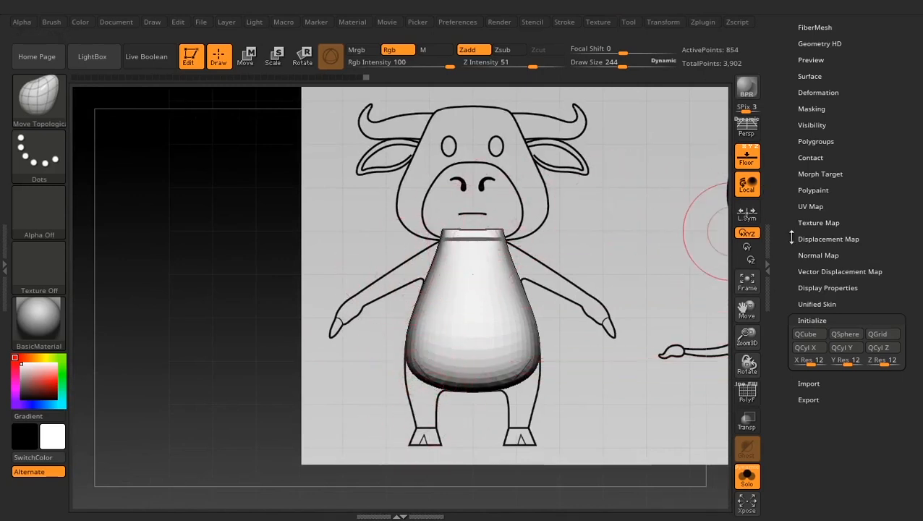
- Append a cylinder subtool, scale it down and place it over one leg of the front reference below the torso
left_click_drag(780, 210, 799, 271)
left_click(860, 285)
left_click(476, 326)
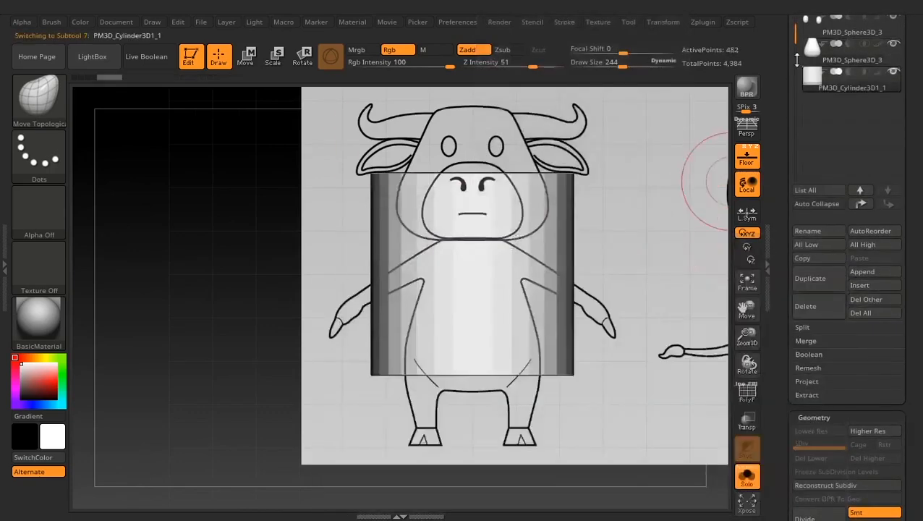
key("w")
left_click_drag(472, 274, 364, 452)
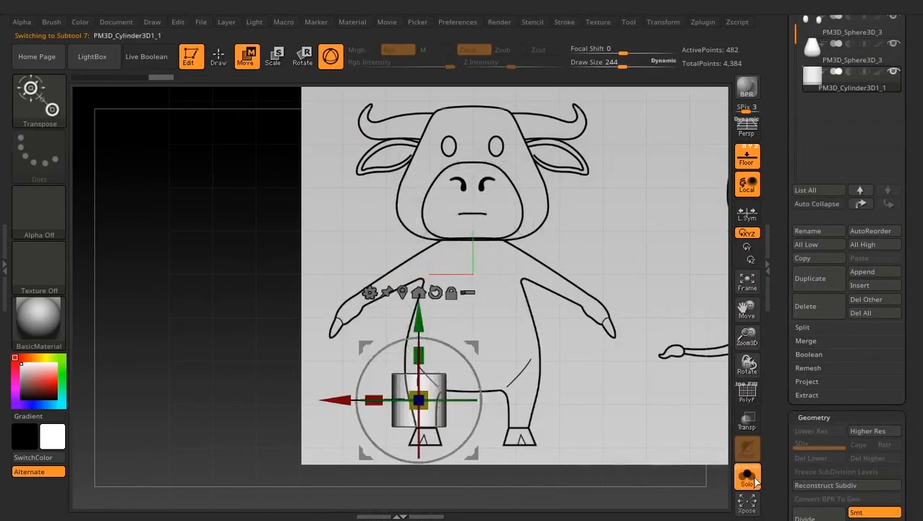
left_click(749, 478)
left_click_drag(593, 340, 595, 402, "alt")
left_click_drag(438, 374, 432, 406)
left_click_drag(489, 325, 506, 355)
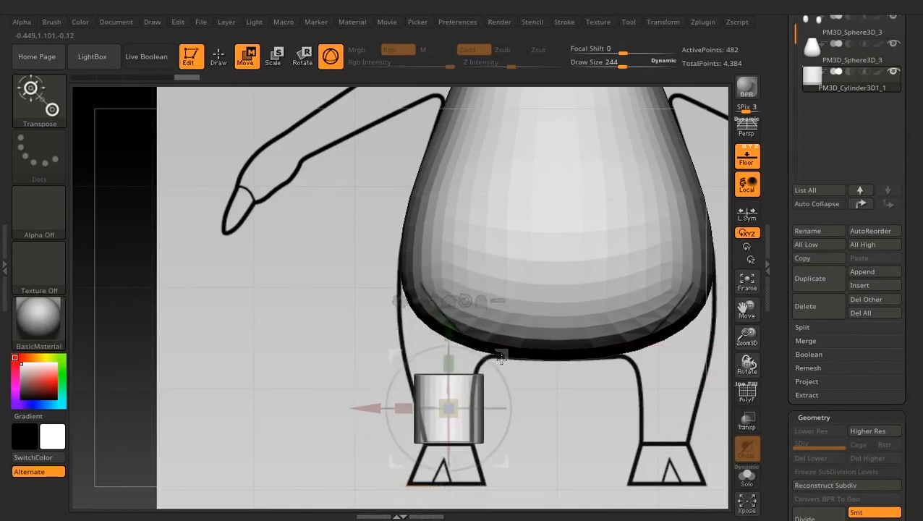
- Stretch the leg cylinder vertically so it runs from the hoof's top edge up into the torso
left_click_drag(456, 336, 452, 389, "alt")
left_click_drag(549, 401, 622, 405, "shift")
left_click_drag(638, 442, 634, 443)
left_click_drag(651, 394, 579, 390, "shift")
left_click_drag(589, 372, 600, 309, "alt")
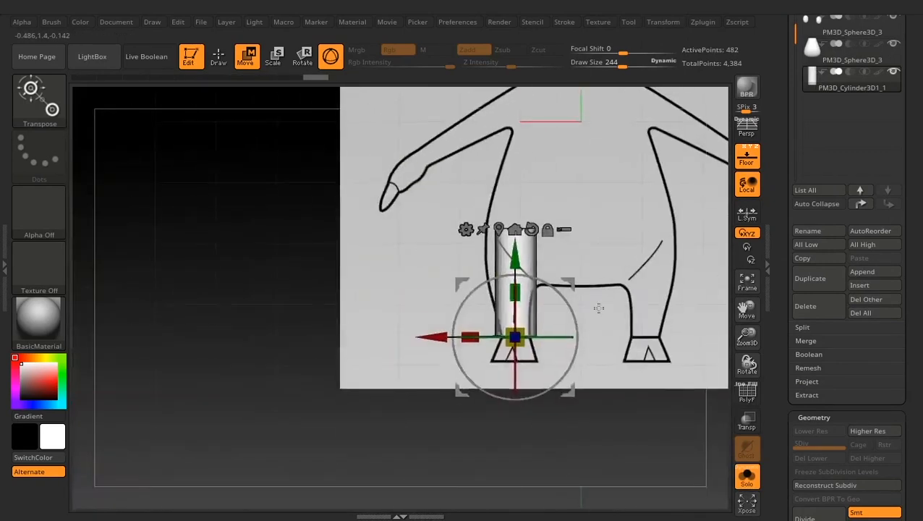
- Duplicate the leg cylinder and move and rotate the copy along the upper arm of the front reference
left_click(810, 278)
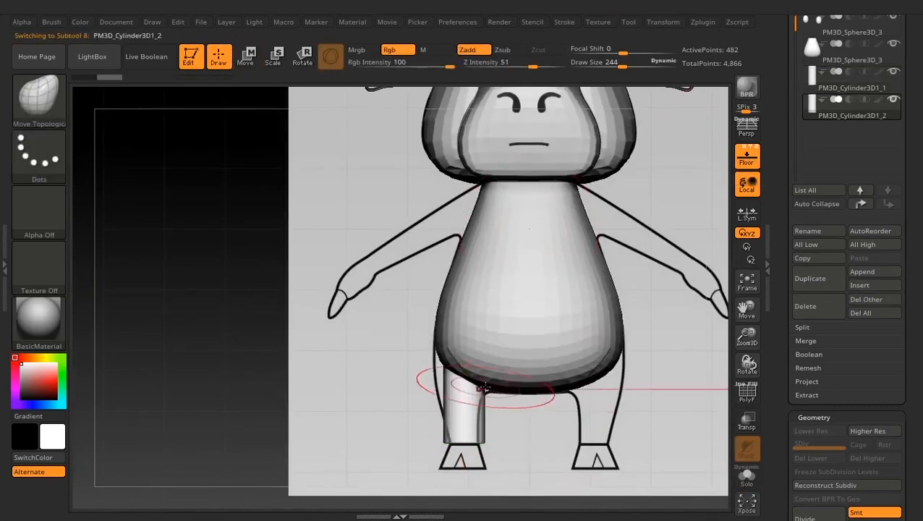
left_click_drag(517, 391, 530, 159)
left_click_drag(433, 166, 428, 419)
mouse_move(530, 160)
left_mouse_down()
mouse_move(536, 144)
mouse_move(544, 147)
left_mouse_up()
left_click_drag(509, 256, 542, 382)
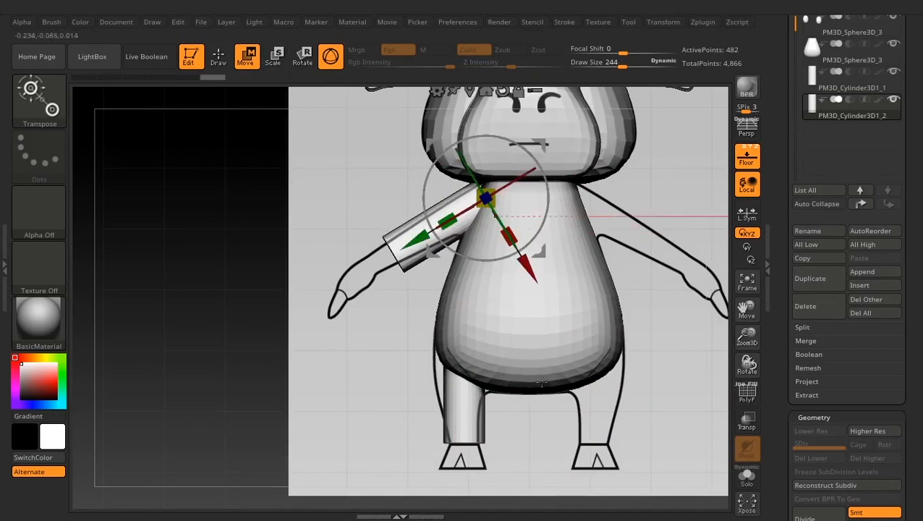
- Apply a Bend Curve deformer to the isolated leg cylinder, widening its top and narrowing its bottom to the front reference
left_click(810, 87)
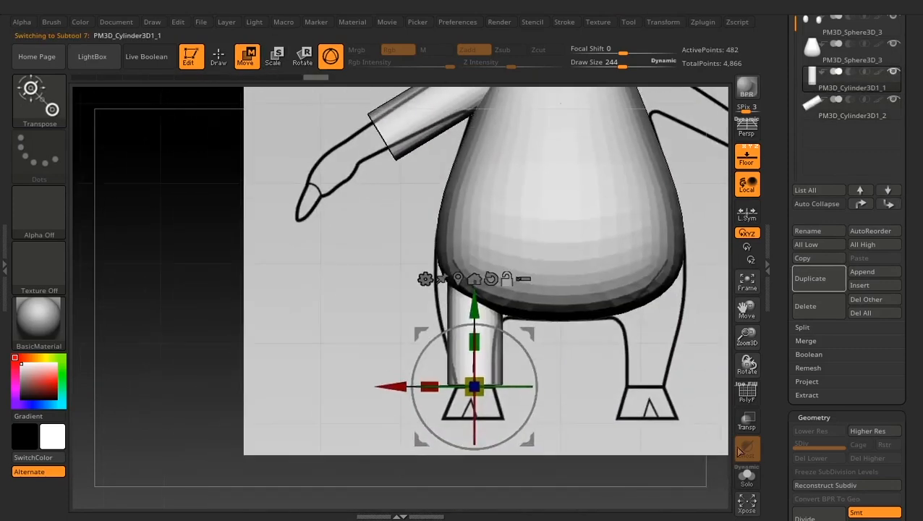
left_click(412, 309)
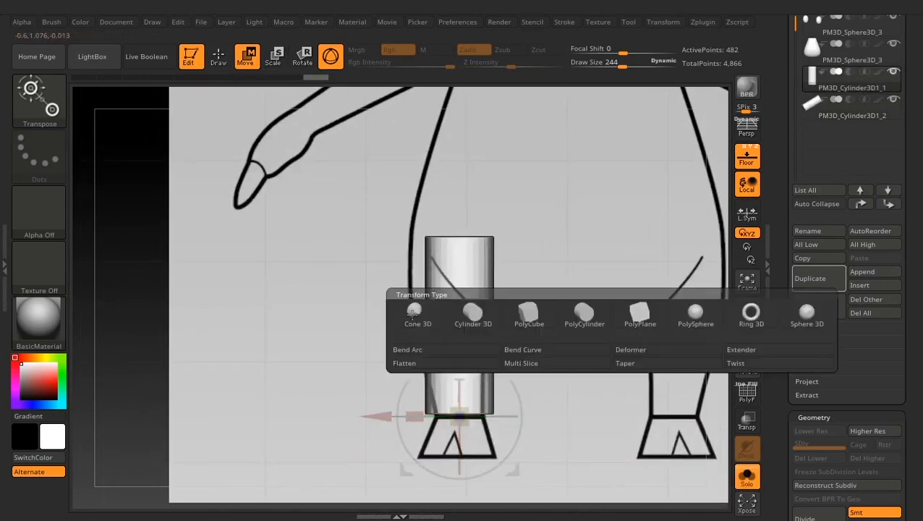
left_click(521, 350)
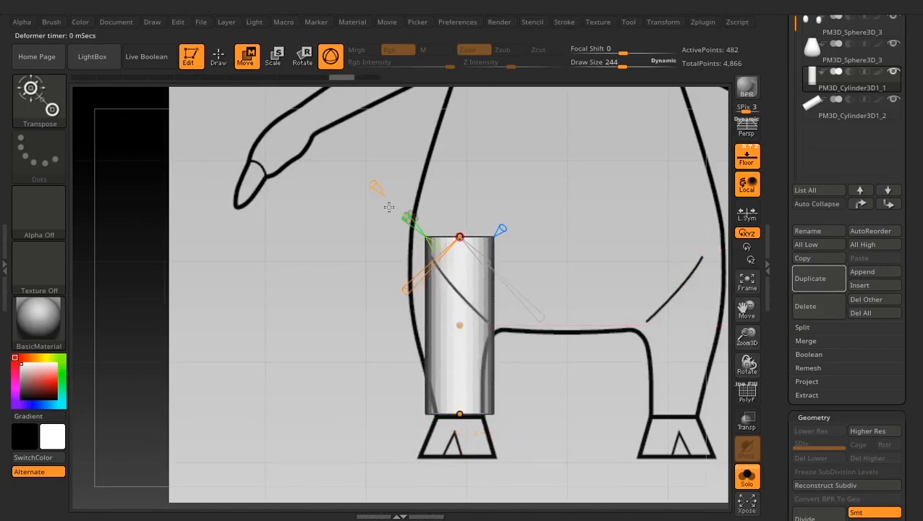
left_click_drag(460, 237, 446, 236)
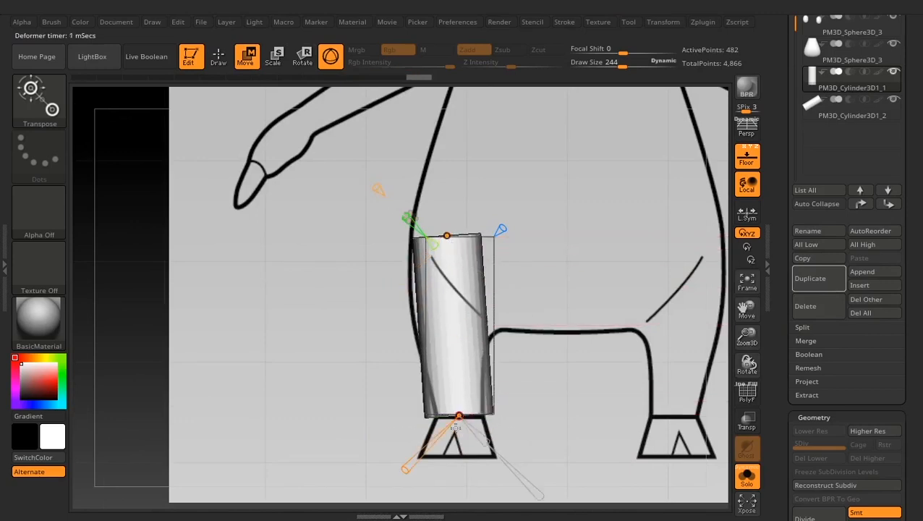
left_click_drag(456, 427, 477, 436)
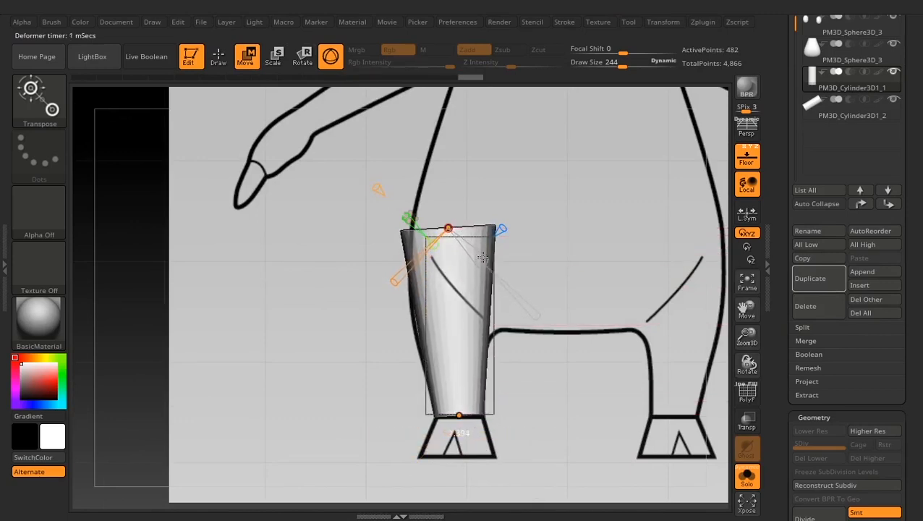
left_click_drag(448, 228, 453, 229)
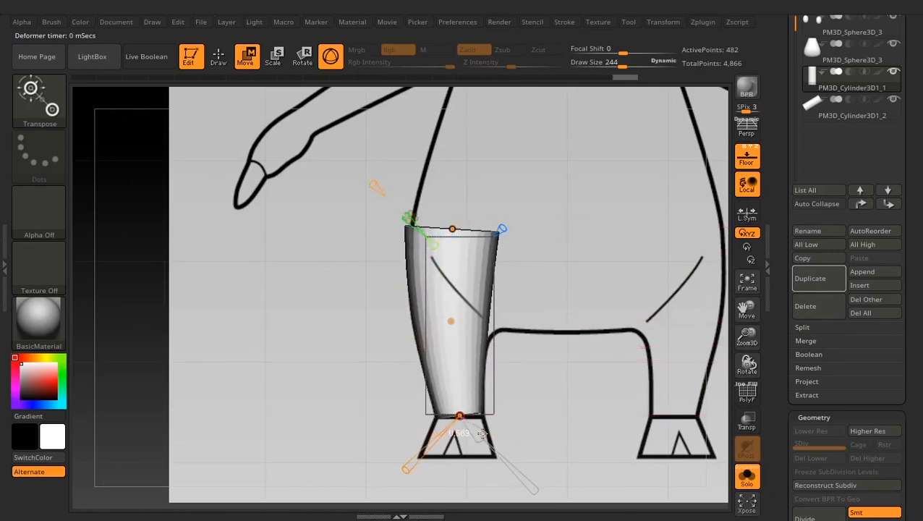
- Bend and scale the leg through its curve points to follow the side reference, checking the front outline
left_click_drag(371, 307, 426, 296, "shift")
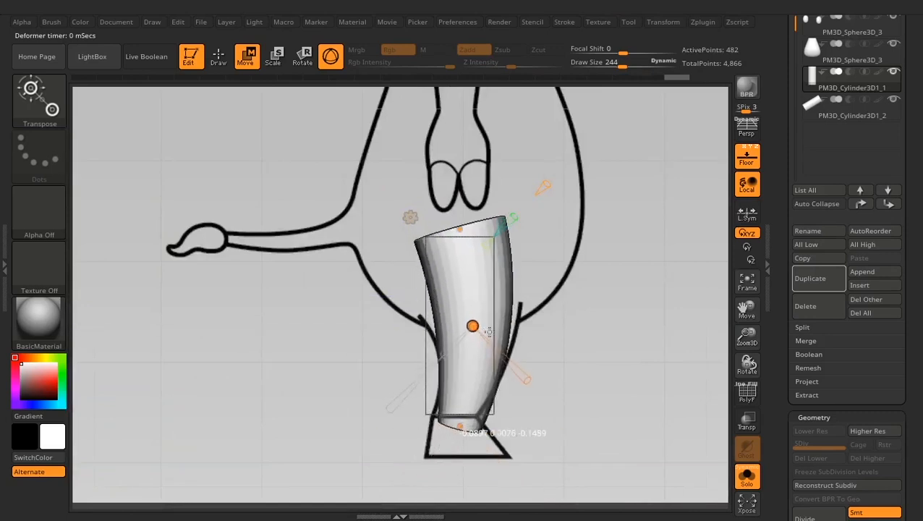
left_click_drag(489, 332, 490, 330)
left_click_drag(466, 425, 458, 423)
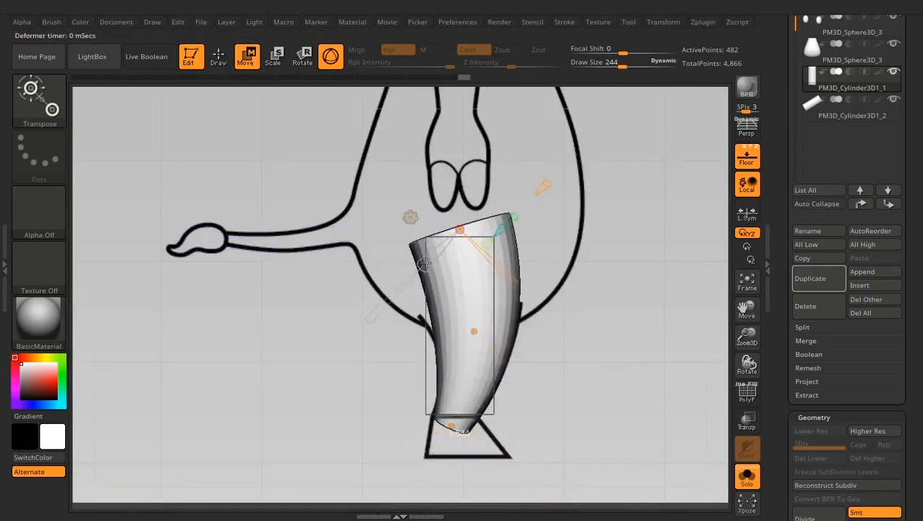
left_click_drag(535, 339, 487, 282, "shift")
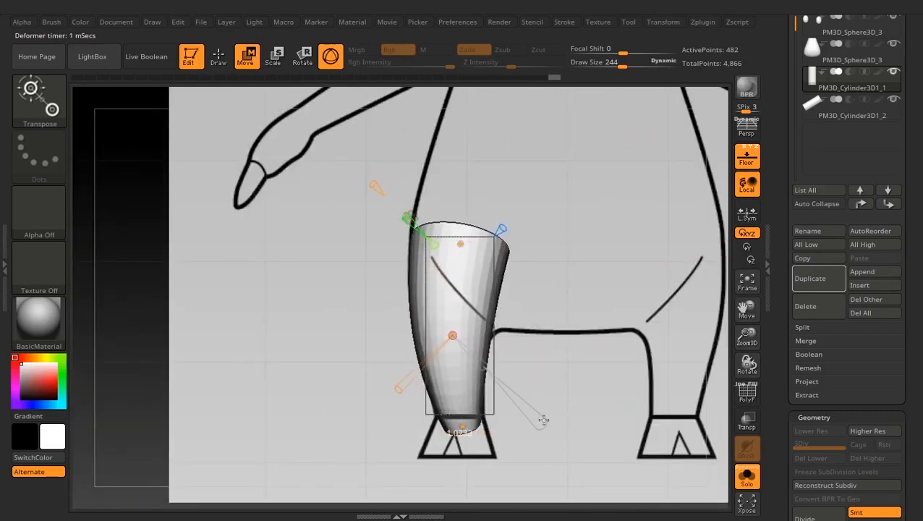
left_click_drag(305, 332, 617, 350)
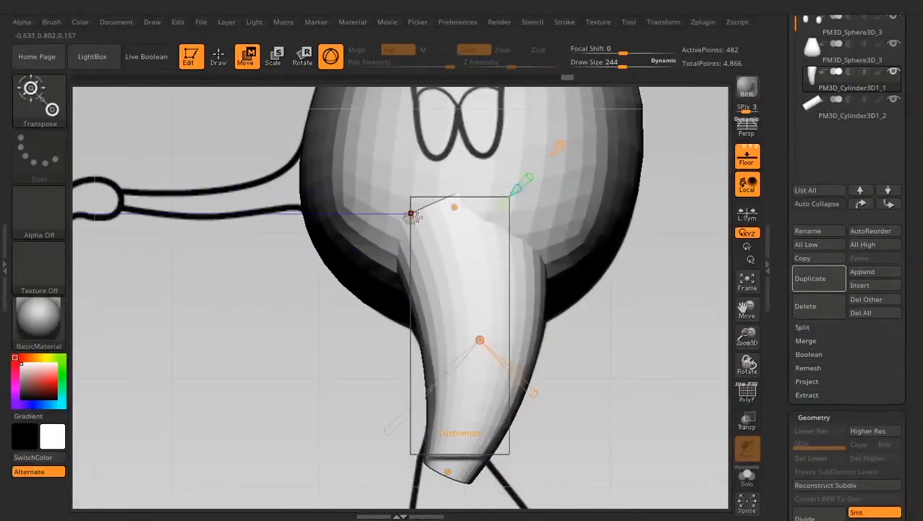
- Accept the leg's Bend Curve deformation and pull its upper edge outward with Move Topological at draw size 164
left_click(410, 216)
left_click(475, 217)
key("q")
key("space")
left_click_drag(408, 208, 398, 208)
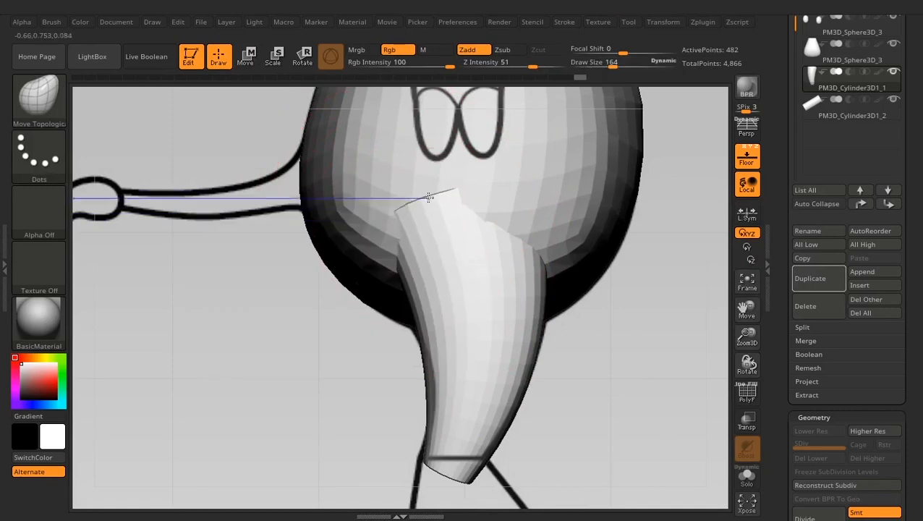
- Fit the leg's outer contour to the front reference with the Move Topological brush at draw size 231
left_click_drag(657, 318, 685, 323)
mouse_move(521, 339)
left_mouse_down()
mouse_move(346, 350)
mouse_move(350, 376)
left_mouse_up()
key("space")
left_click_drag(397, 295, 411, 288)
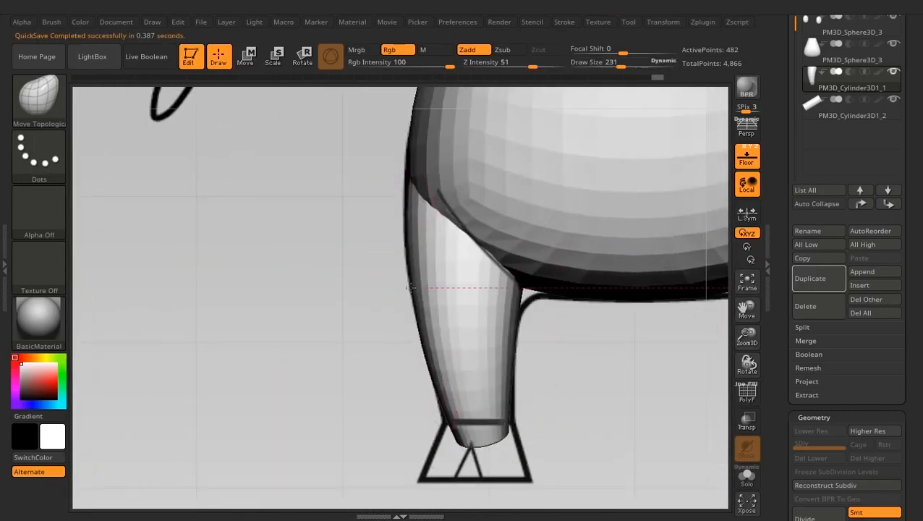
- Isolate the leg and pull its inner upper edge further into the torso with Move Topological
left_click(747, 477)
left_click_drag(554, 192, 597, 213)
left_click(752, 483)
- Fit the leg's contours and ankle end to the side and front references with Move Topological at draw size 170
left_click_drag(651, 406, 455, 278)
key("space")
left_click_drag(421, 310, 421, 309)
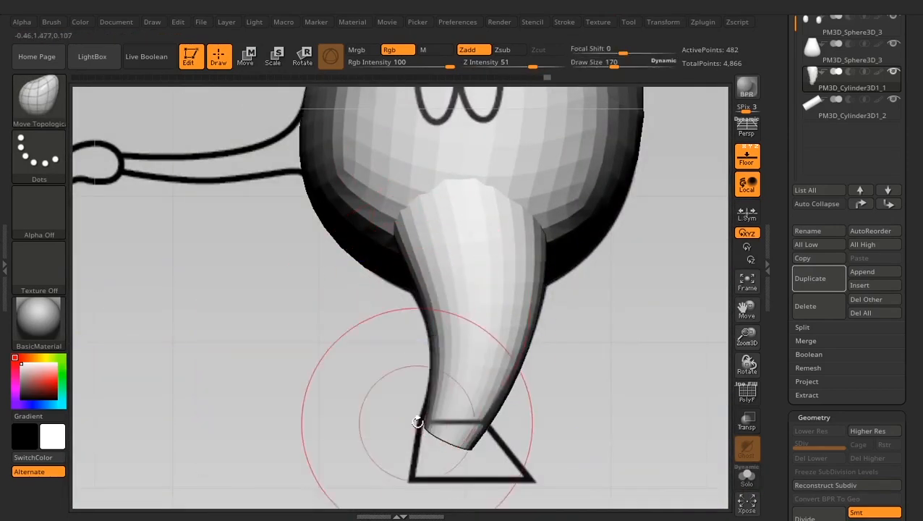
left_click_drag(534, 227, 538, 229)
left_click_drag(532, 347, 527, 347)
left_click_drag(490, 412, 486, 415)
left_click_drag(622, 409, 539, 398)
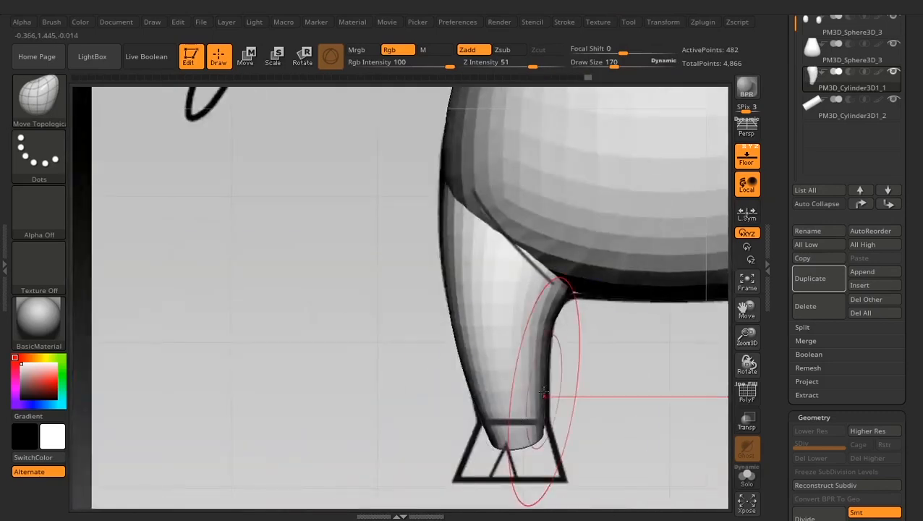
left_click_drag(544, 434, 548, 433)
left_click(531, 227, "alt")
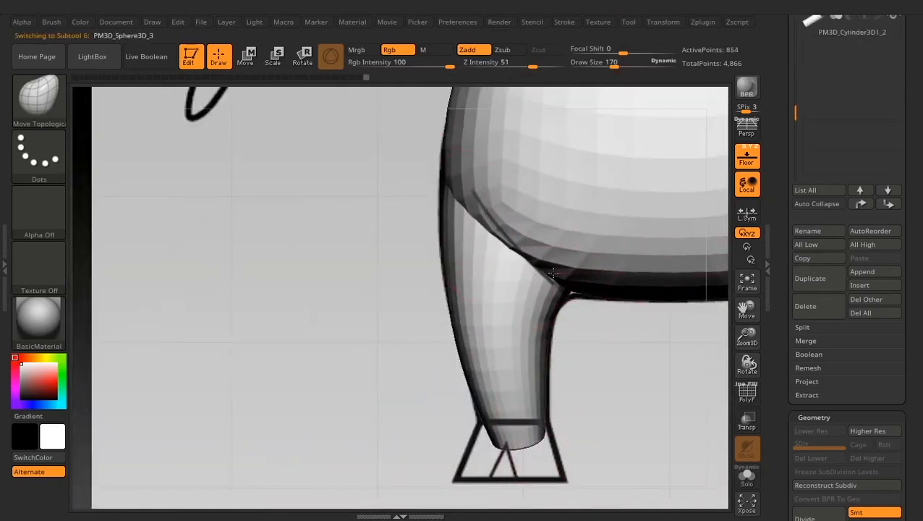
- Cut the leg's lower end flat along the reference's ankle line and return to the Move Topological brush
left_click(534, 368, "alt")
mouse_move(575, 390)
left_mouse_down("shift")
mouse_move(593, 403)
mouse_move(599, 368)
left_mouse_up("shift")
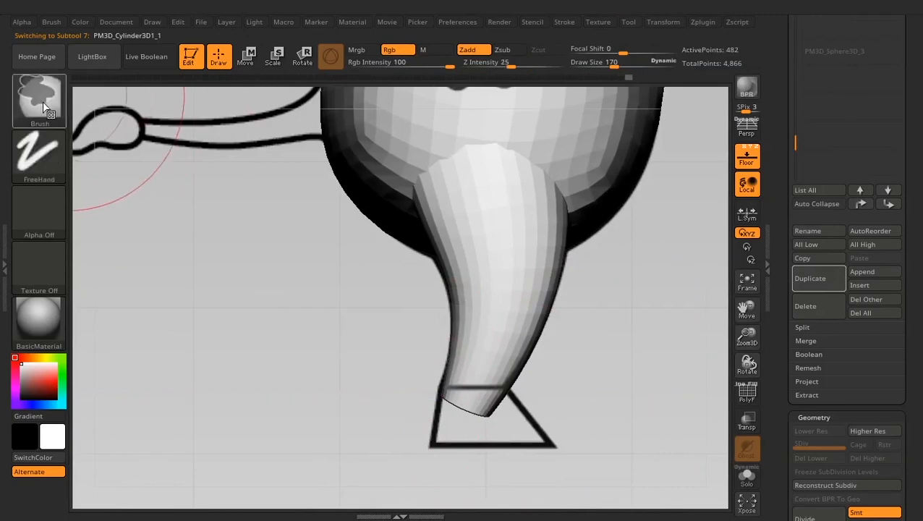
left_click(41, 102, "ctrl+shift")
left_click(396, 173, "ctrl+shift")
left_click_drag(596, 400, 341, 375, "ctrl+shift")
key("ctrl+z")
mouse_move(631, 384)
left_mouse_down("ctrl+shift")
mouse_move(344, 371)
mouse_move(338, 382)
left_mouse_up("ctrl+shift")
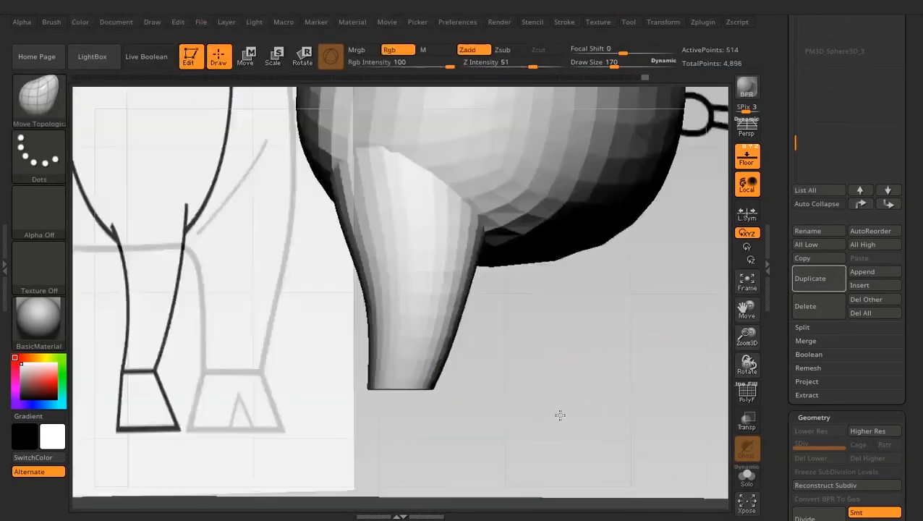
left_click(82, 79)
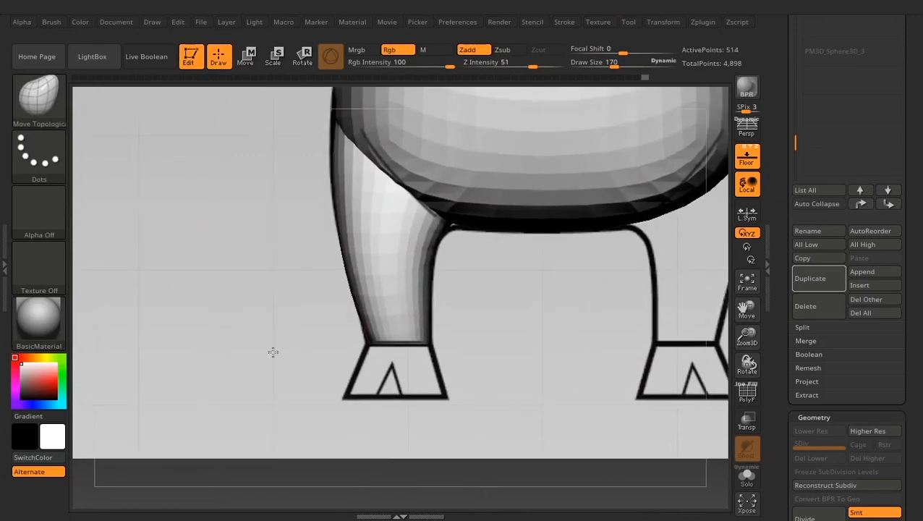
left_click(54, 101)
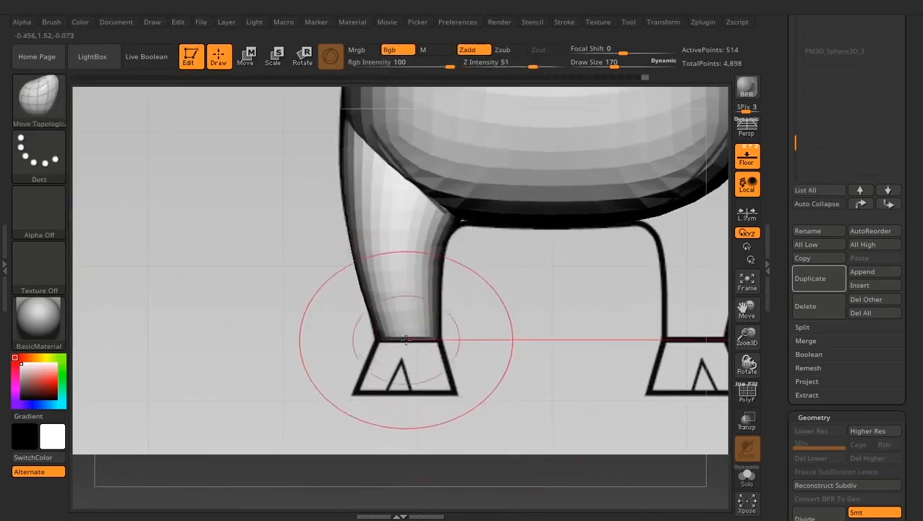
- Apply a Bend Curve deformer to the arm cylinder, extend its ends to shoulder and wrist, and narrow the wrist end
key("space")
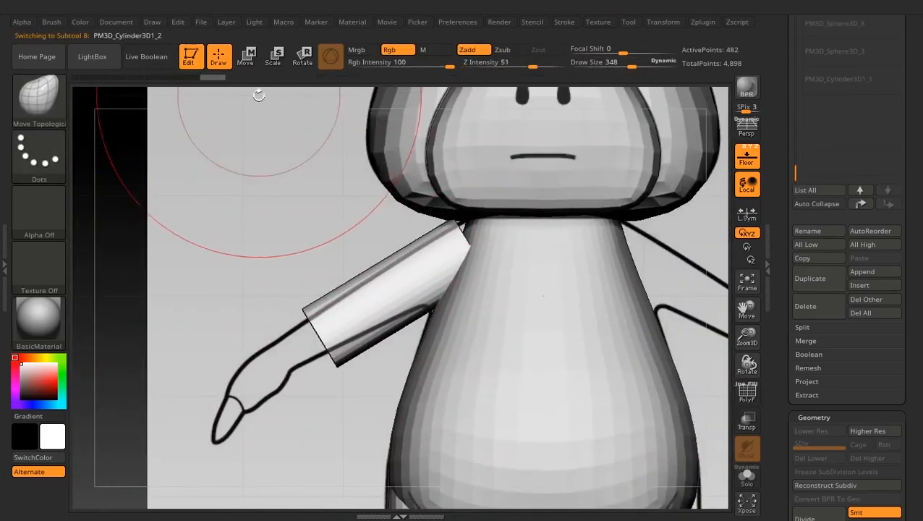
key("w")
left_click(424, 136)
left_click(541, 172)
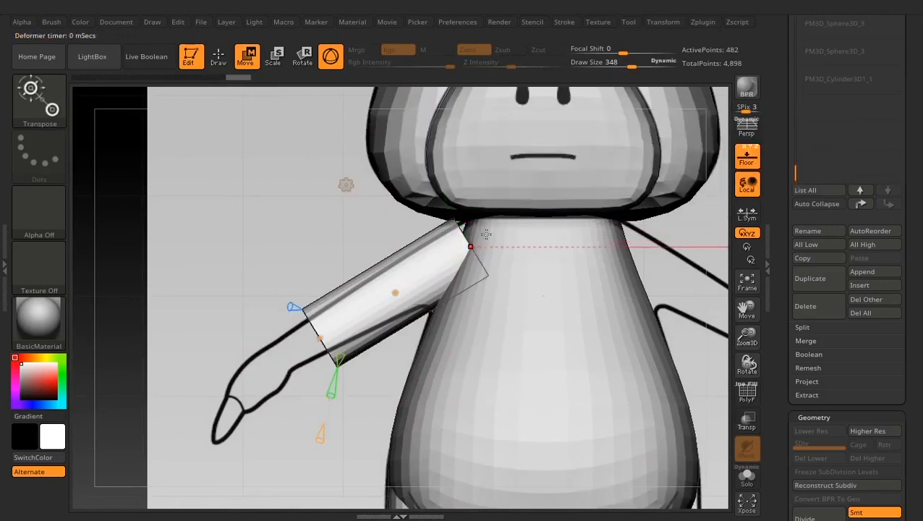
left_click_drag(471, 246, 494, 234)
left_click(746, 474)
left_click_drag(320, 337, 282, 357)
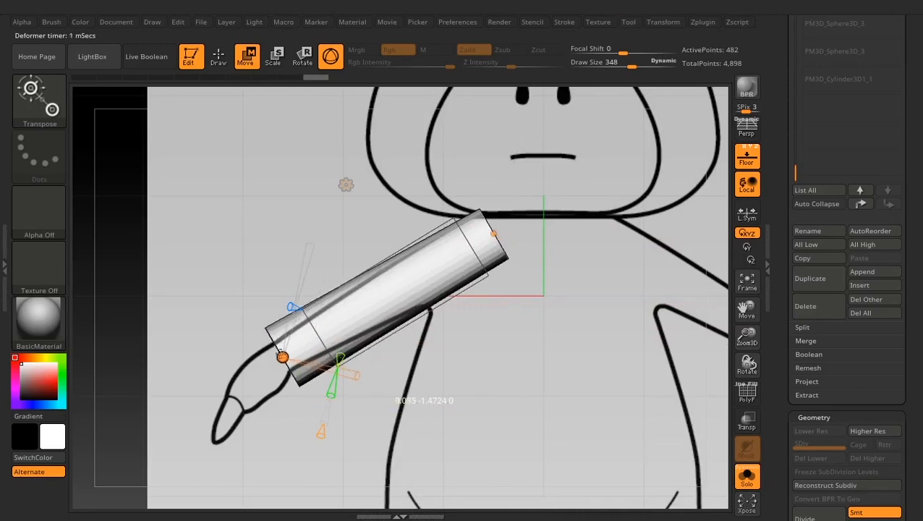
left_click_drag(309, 250, 283, 338)
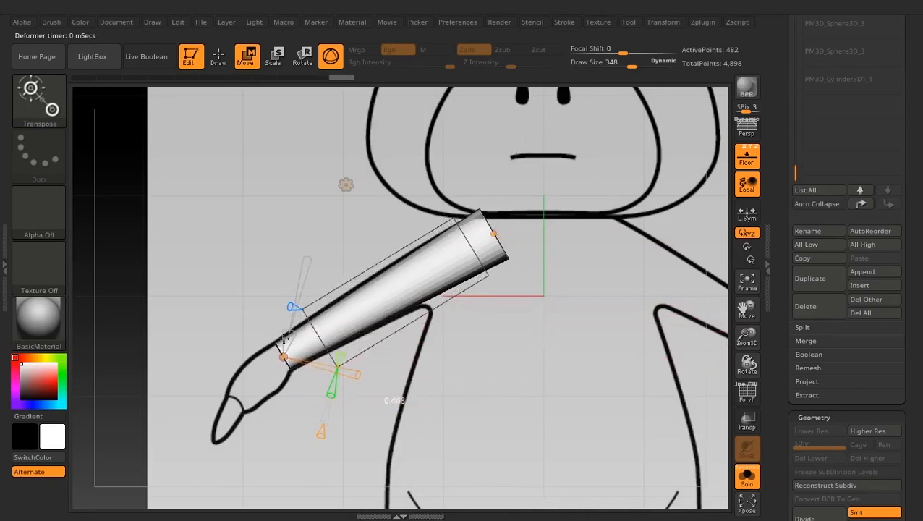
- Extend the arm's shoulder curve point further into the torso and compare the tapered arm with the side reference
left_click(747, 477)
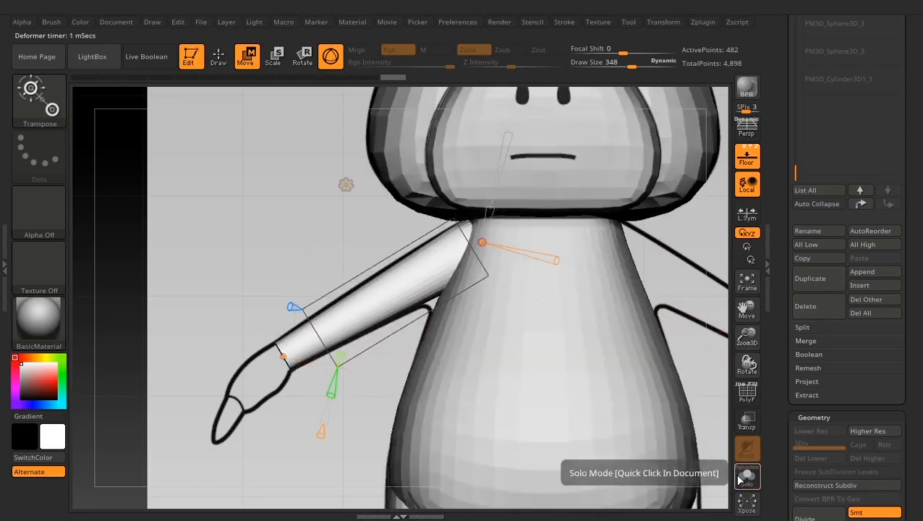
left_click(747, 477)
left_click_drag(481, 241, 497, 234)
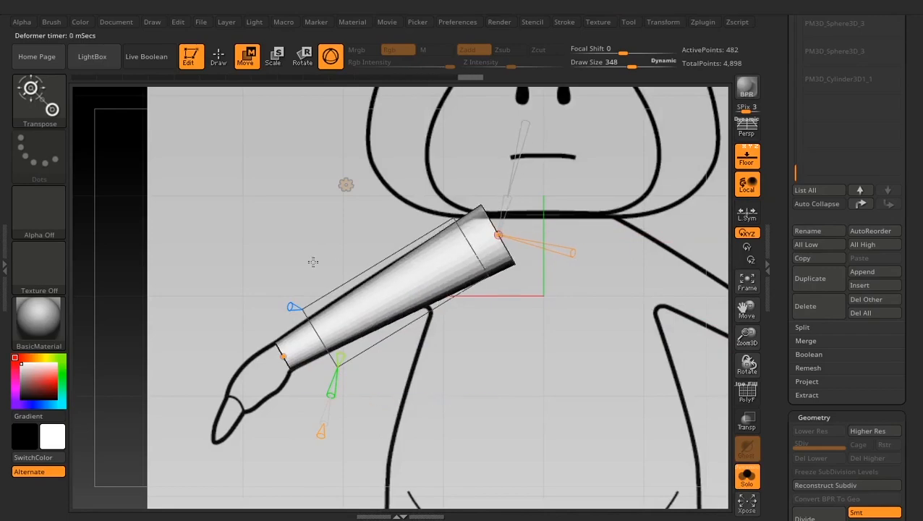
left_click_drag(312, 262, 463, 273, "shift")
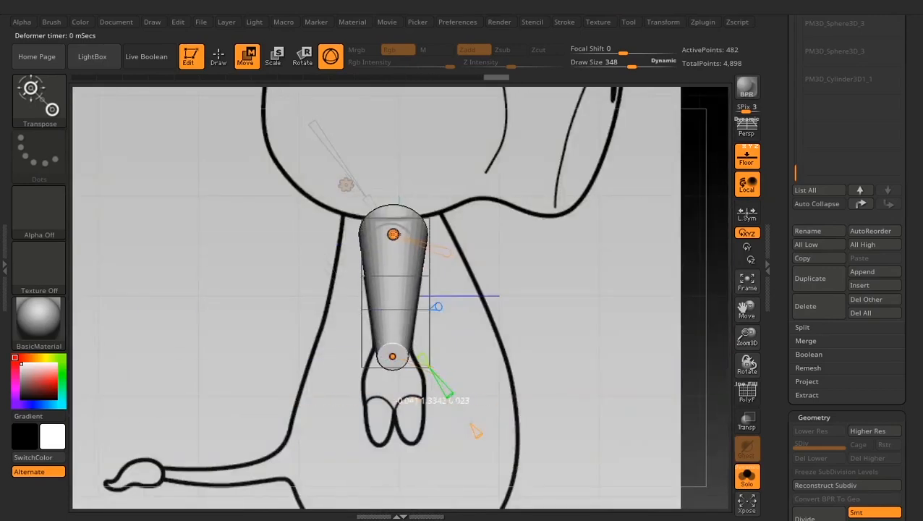
left_click_drag(557, 329, 468, 317, "shift")
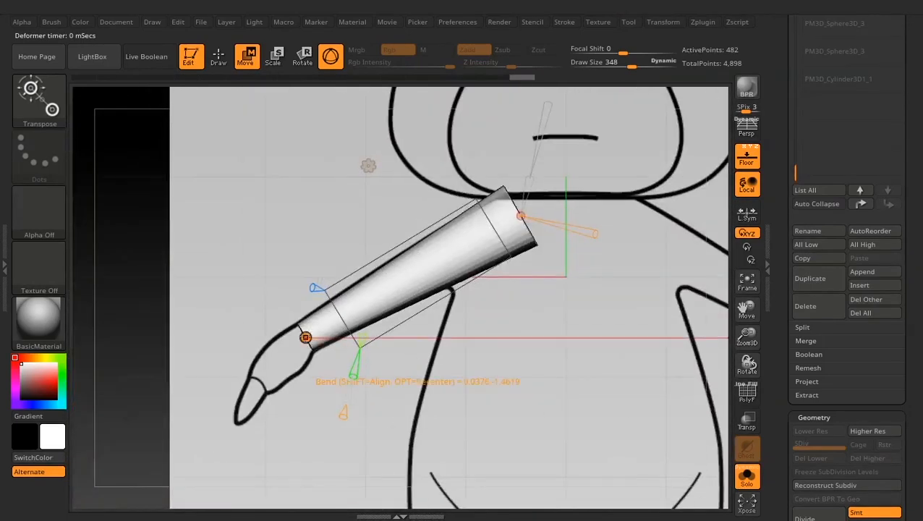
left_click(305, 337)
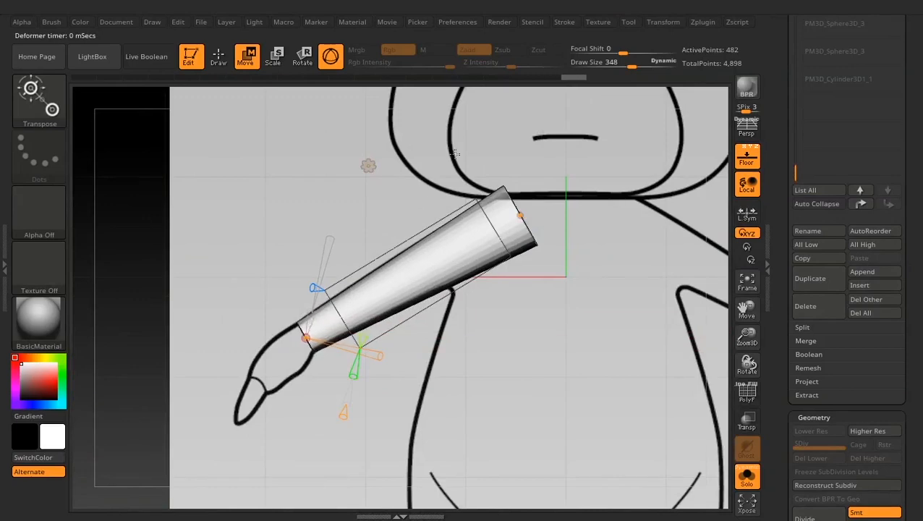
left_click(748, 478)
- Hide the head subtools PM3D_Sphere3D_1 and PM3D_Sphere3D_2 and accept the arm's Bend Curve deformation
left_click_drag(707, 318, 687, 359, "alt")
left_click_drag(776, 105, 789, 312)
left_click(894, 345)
left_click(894, 318)
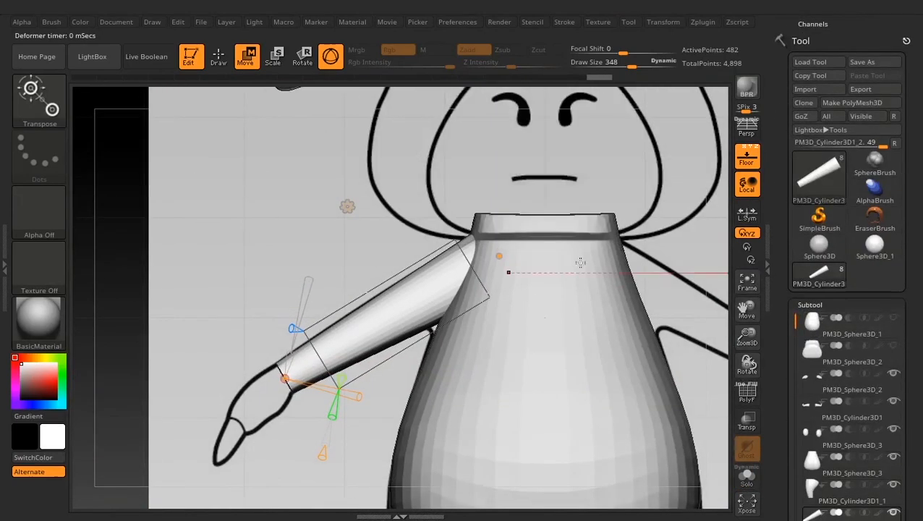
left_click_drag(334, 234, 345, 219, "alt")
left_click(219, 56)
- Widen and smooth the isolated arm's underside near the shoulder to match the armpit outline, using draw size 148
left_click_drag(449, 169, 419, 199, "alt")
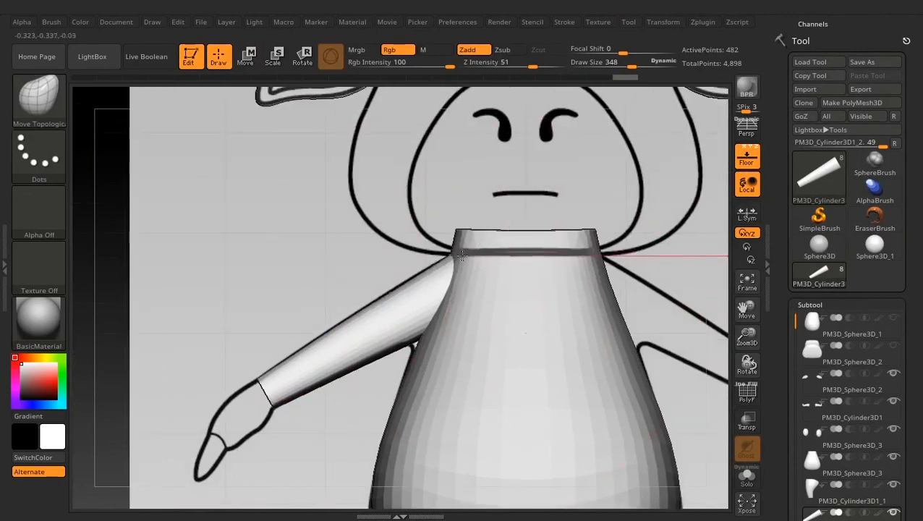
left_click_drag(369, 248, 381, 332, "alt")
left_click_drag(263, 233, 283, 110, "alt")
key("space")
left_click_drag(489, 287, 475, 285)
left_click(745, 478)
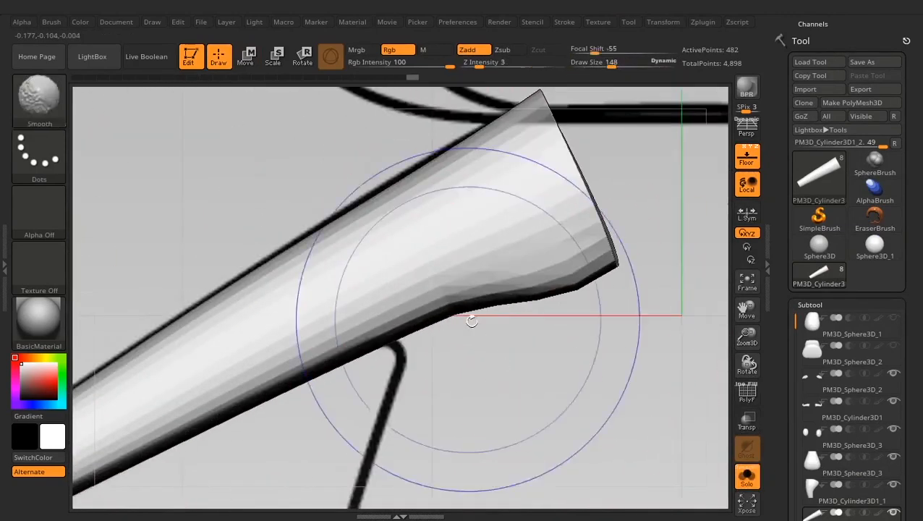
left_click_drag(367, 227, 361, 219)
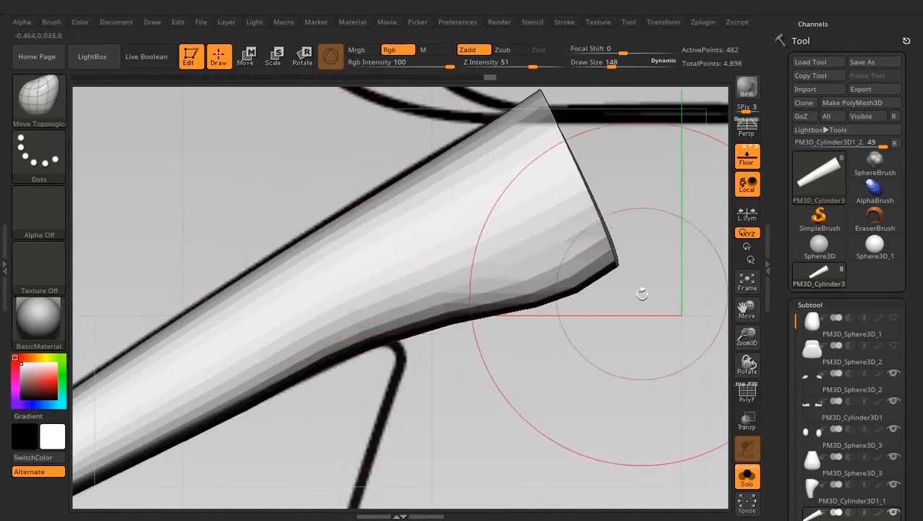
left_click_drag(616, 278, 614, 293)
mouse_move(637, 340)
left_mouse_down("shift")
mouse_move(318, 345)
mouse_move(531, 342)
mouse_move(539, 268)
left_mouse_up("shift")
left_click(746, 477)
- Set the Move Topological draw size to 231, and mirror and weld the arm onto the opposite side
mouse_move(384, 413)
left_mouse_down("alt")
mouse_move(402, 380)
mouse_move(442, 400)
left_mouse_up("alt")
key("space")
left_click_drag(445, 310, 455, 309)
left_click_drag(434, 409, 412, 407, "alt")
mouse_move(413, 406)
left_mouse_down("alt")
mouse_move(385, 389)
mouse_move(420, 360)
left_mouse_up("alt")
mouse_move(794, 322)
left_mouse_down()
mouse_move(792, 426)
mouse_move(782, 286)
left_mouse_up()
mouse_move(430, 401)
left_mouse_down("alt")
mouse_move(434, 371)
mouse_move(398, 356)
mouse_move(387, 327)
left_mouse_up("alt")
left_click_drag(784, 195, 785, 210)
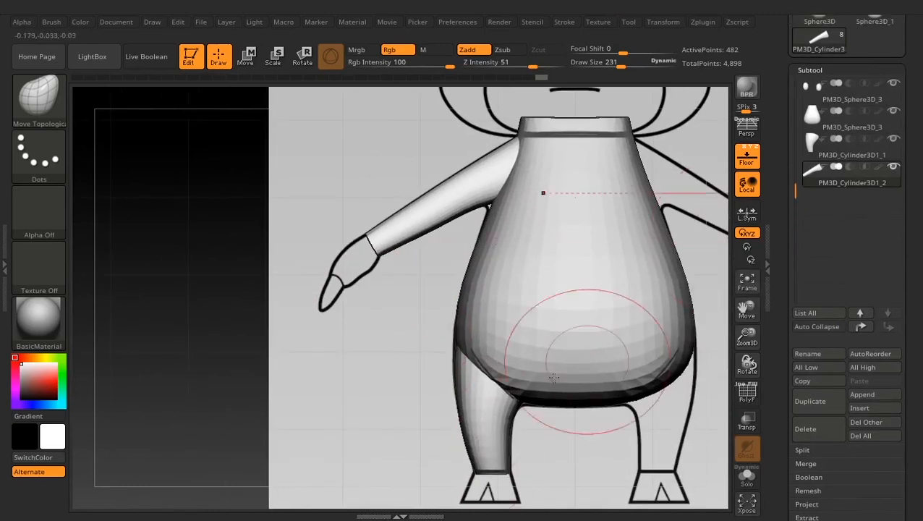
left_click_drag(785, 360, 796, 240)
left_click(819, 449)
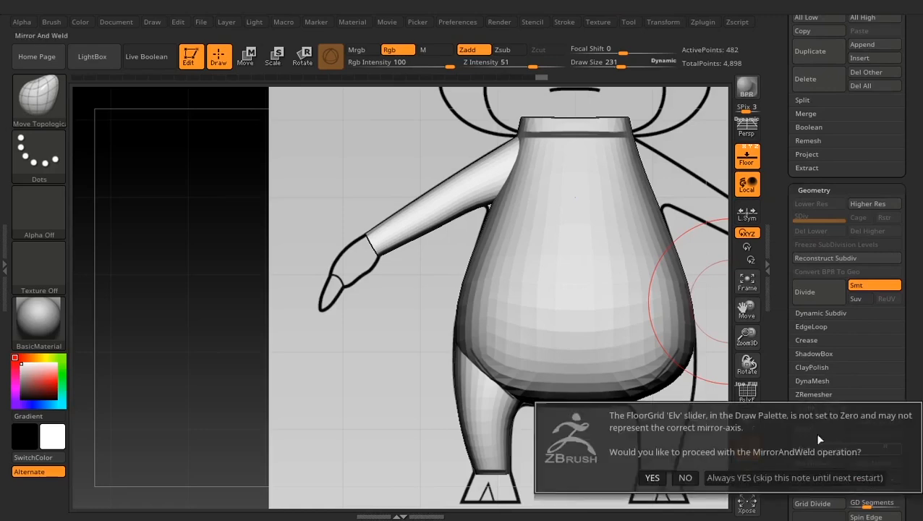
left_click(653, 478)
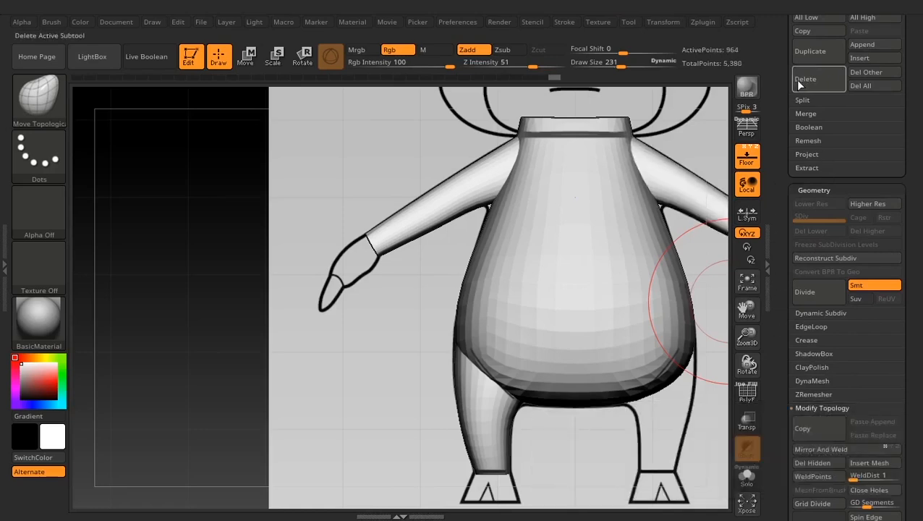
- Mirror and weld the leg subtool PM3D_Cylinder3D1_1 onto the opposite side of the body
left_click_drag(776, 79, 806, 133)
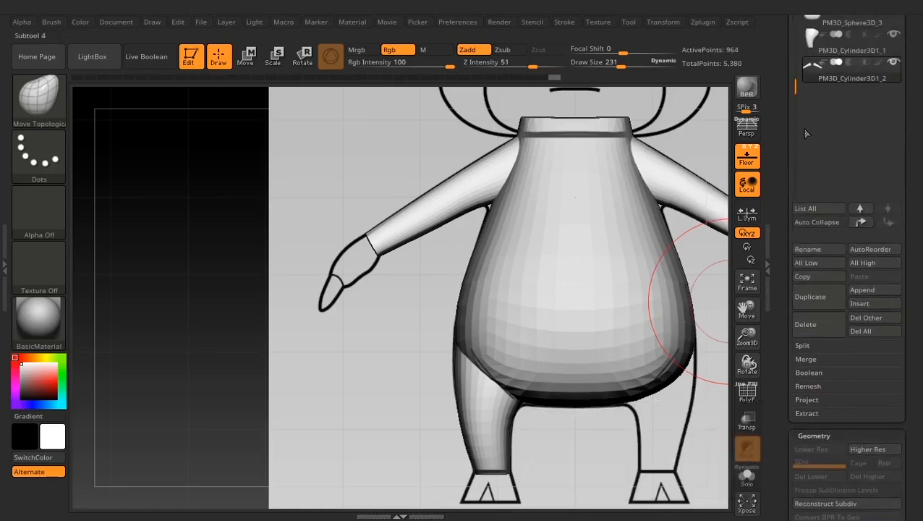
left_click(808, 42)
scroll(773, 314, "down", 5)
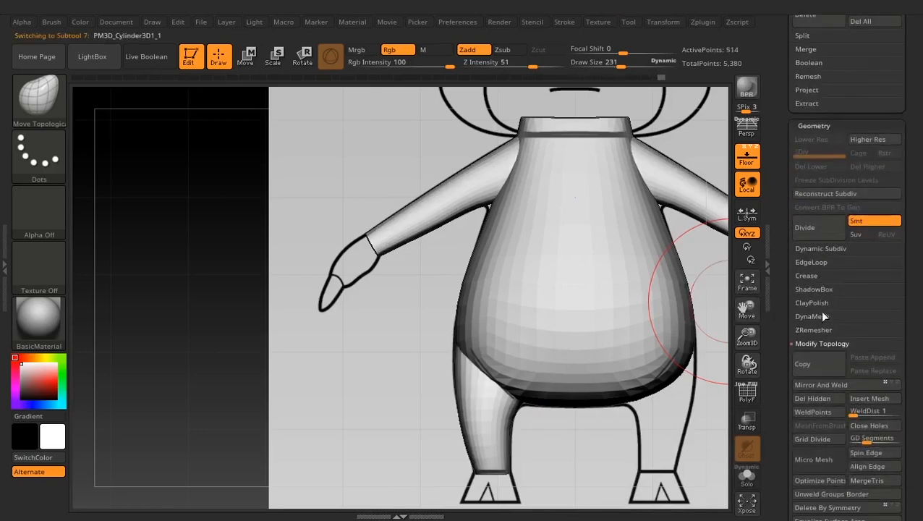
left_click(817, 385)
left_click(652, 410)
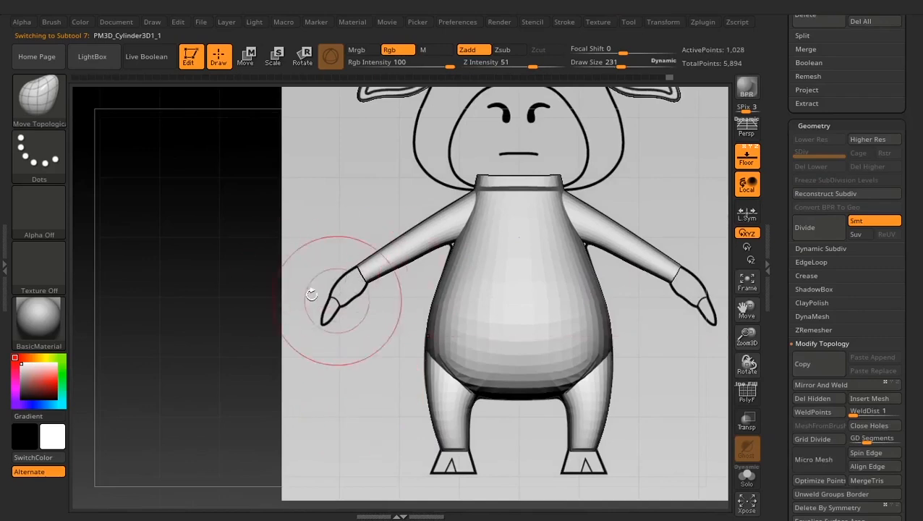
- Insert a Sphere3D_1 subtool for the hand and move it below the arms at the end of the subtool list
scroll(776, 273, "down", 10)
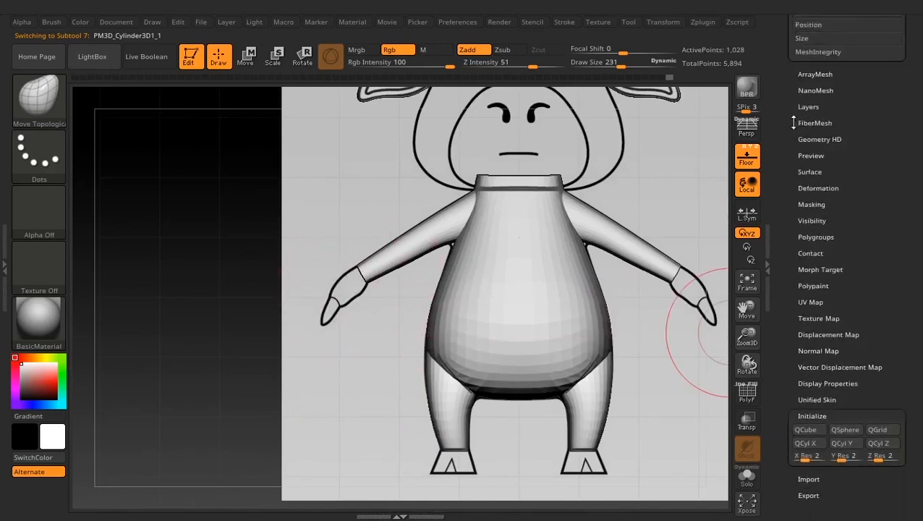
scroll(781, 279, "up", 11)
scroll(796, 304, "up", 5)
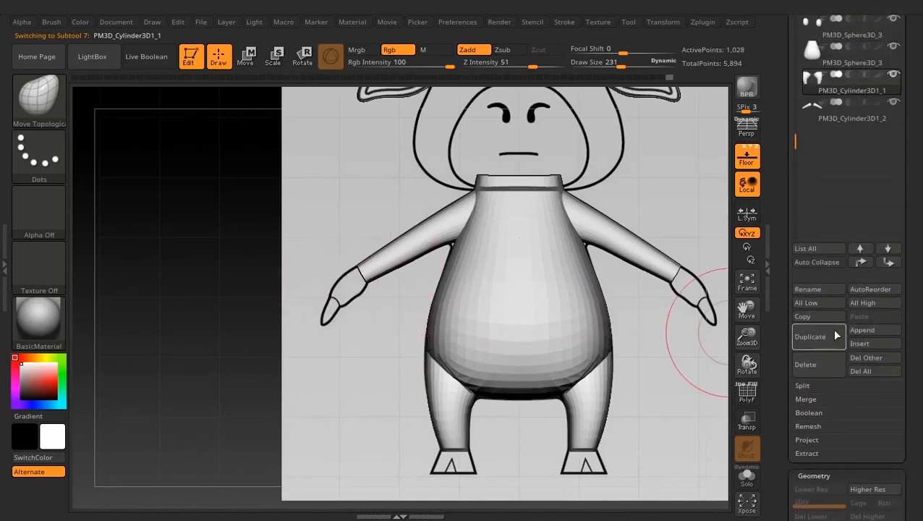
left_click(864, 343)
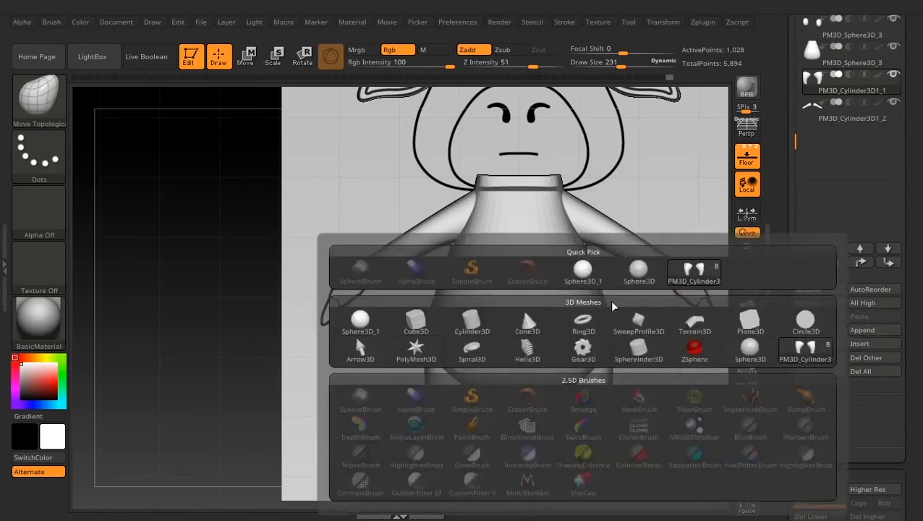
left_click(360, 323)
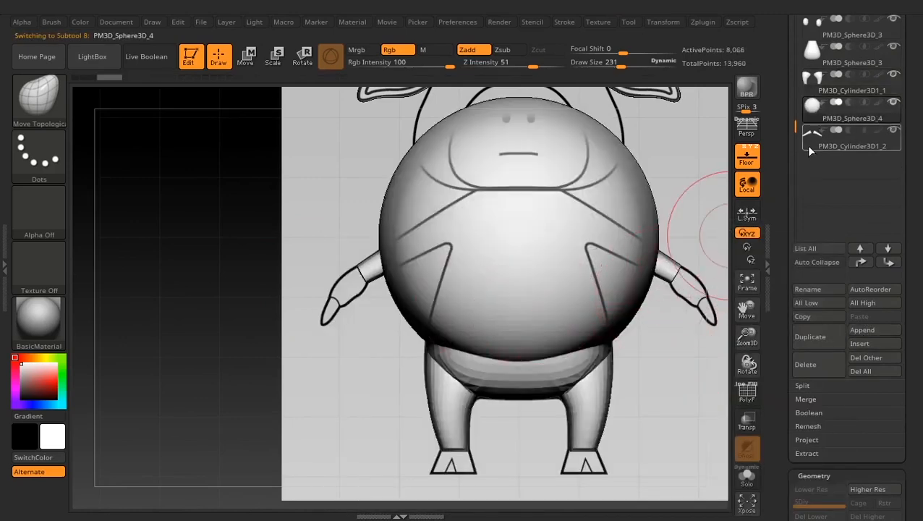
left_click(886, 263)
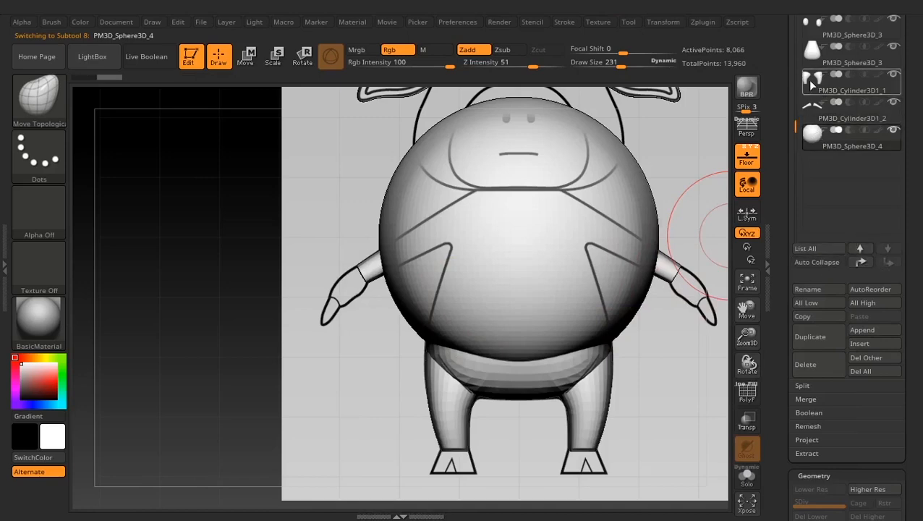
left_click(858, 263)
left_click(887, 264)
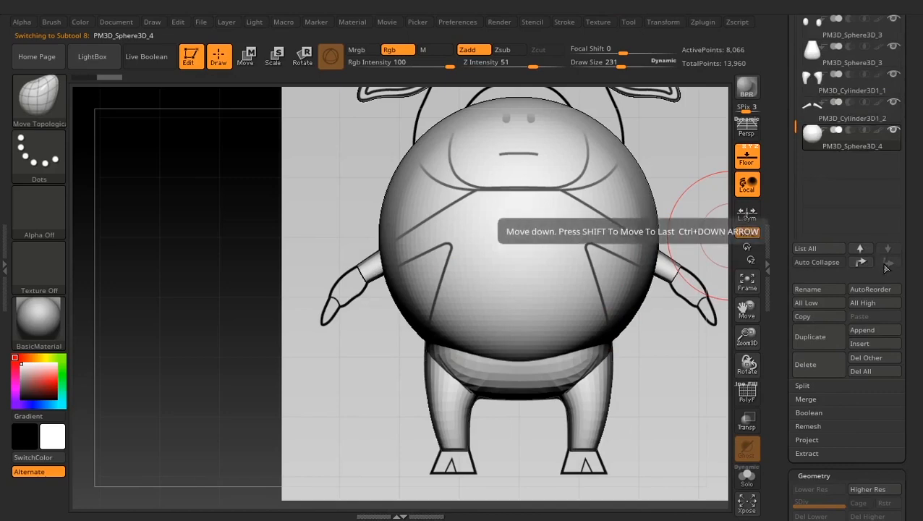
- Set the initialize X, Y and Z resolution to 4 and replace the inserted sphere with a QSphere
left_click_drag(777, 225, 780, 114)
left_click_drag(782, 356, 781, 196)
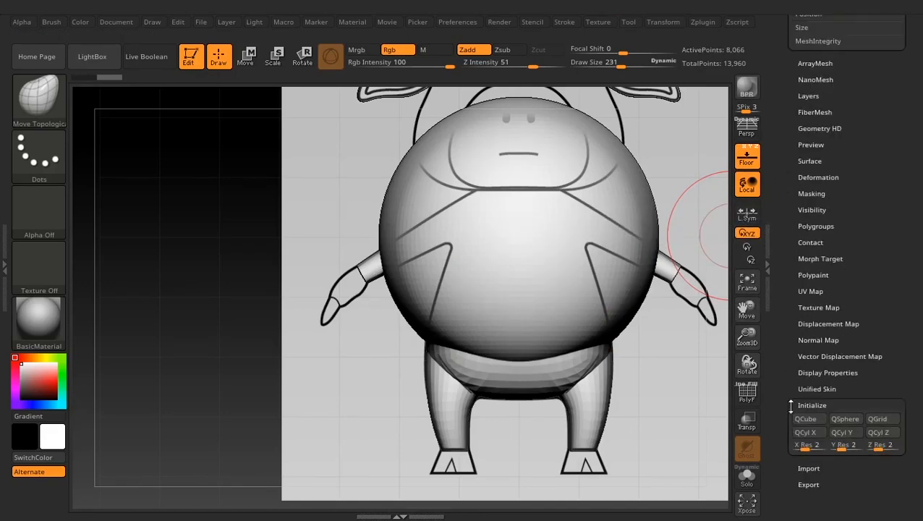
left_click(809, 446)
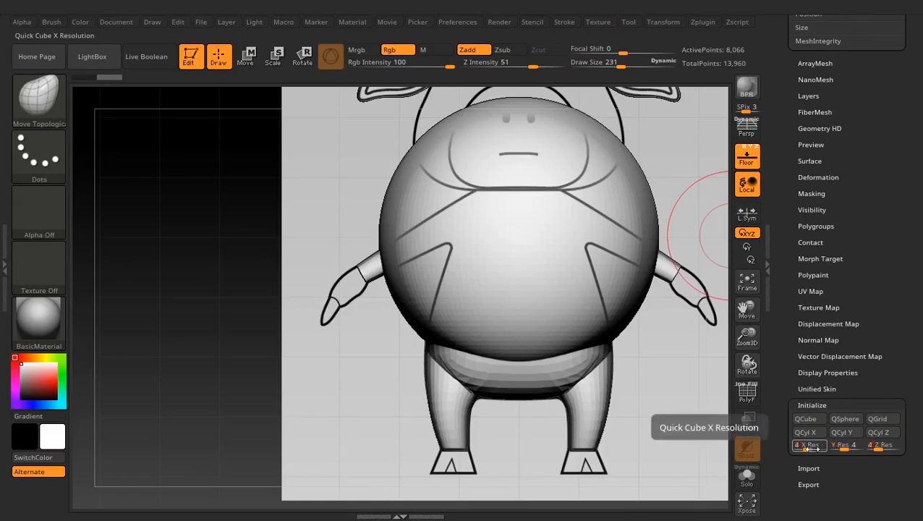
left_click(839, 419)
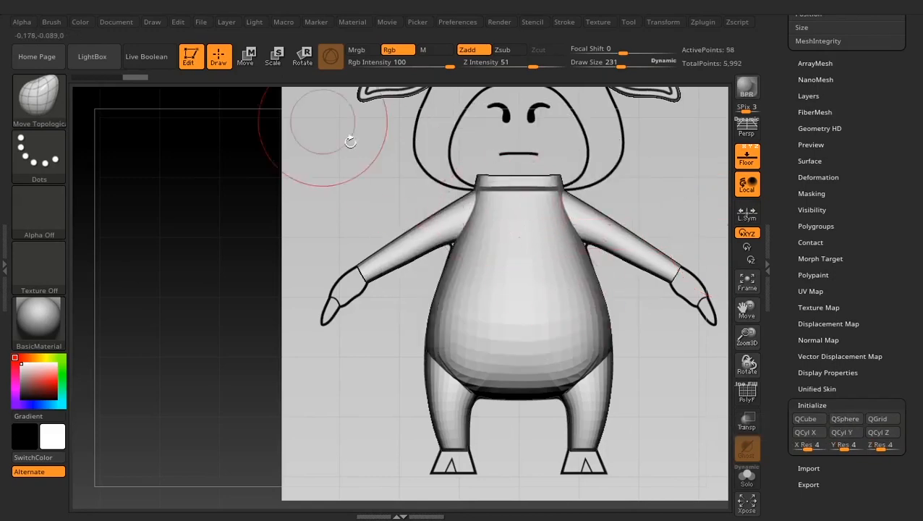
- Move the QSphere onto the hand in the front reference and scale it down to about hand size
left_click(245, 56)
left_click_drag(435, 235, 243, 236)
left_click_drag(381, 184, 400, 230)
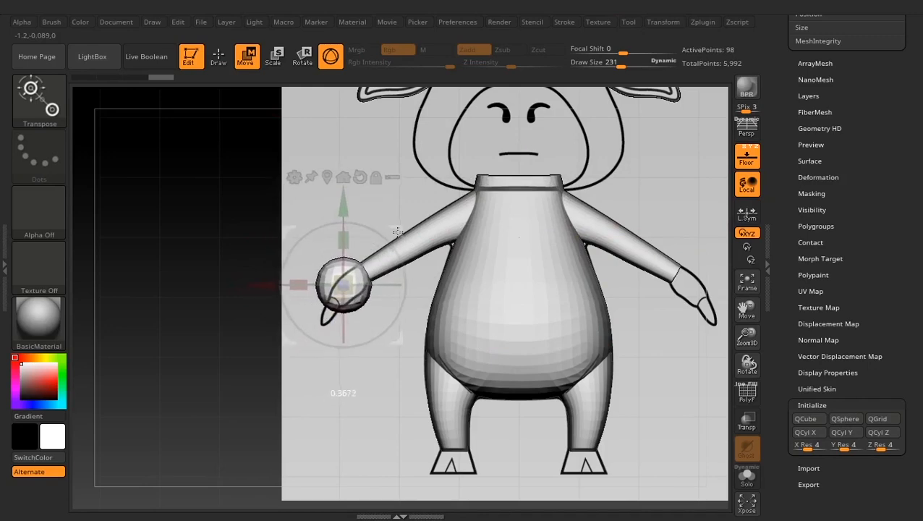
- Rotate and squash the QSphere so it follows the angle and thickness of the hand outline in the front reference
right_click_drag(235, 236, 262, 380, "ctrl")
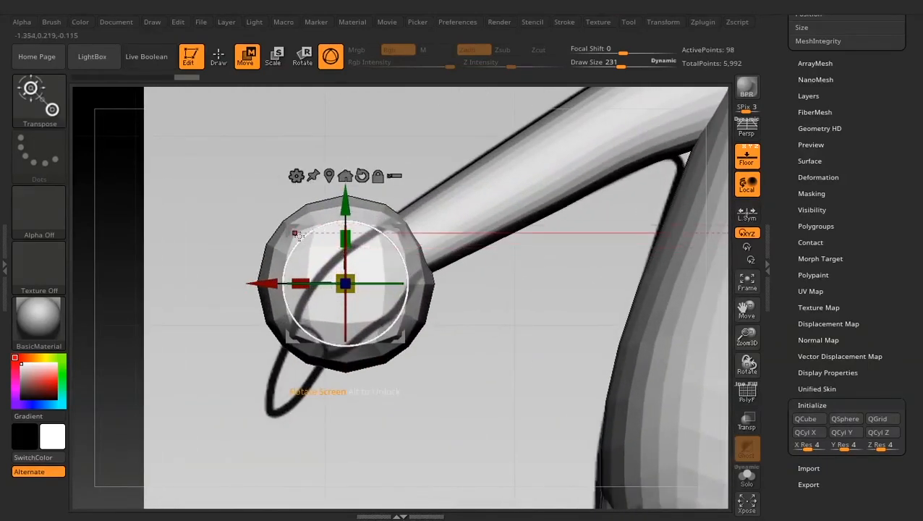
left_click_drag(309, 230, 288, 273)
left_click_drag(403, 227, 416, 232)
left_click_drag(325, 253, 364, 277)
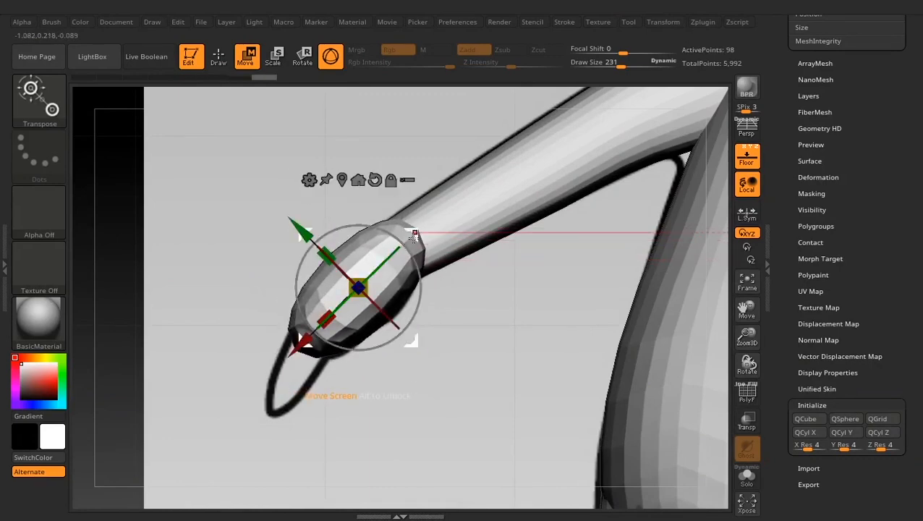
left_click_drag(416, 236, 416, 239)
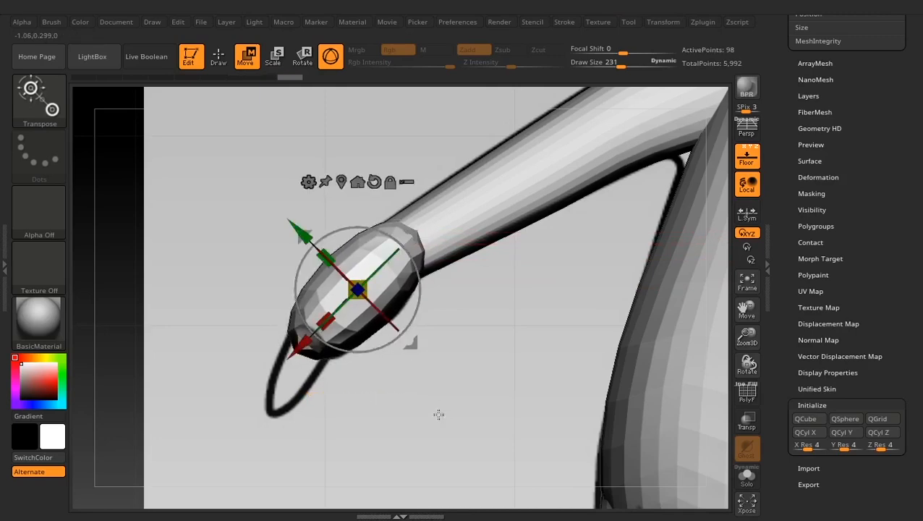
- Narrow the hand along its depth and centre it over the arm in the side reference
left_click_drag(439, 414, 505, 413, "shift")
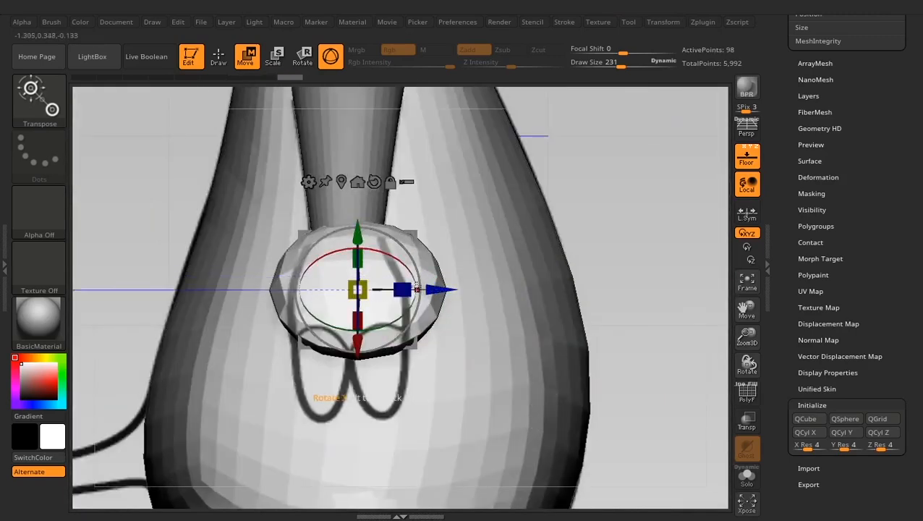
left_click_drag(403, 289, 380, 285)
left_click_drag(439, 290, 428, 289)
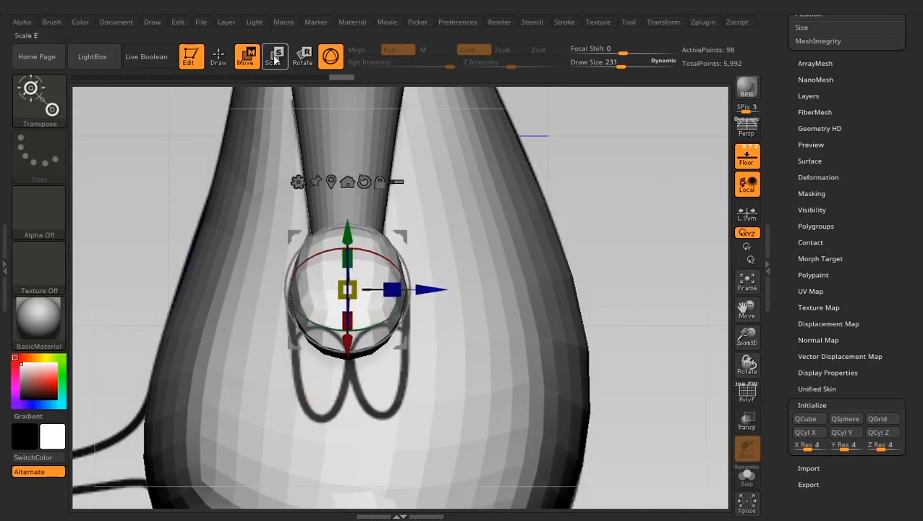
- Stretch the hand to match the side reference with the Move Topological brush at draw size 159
left_click(219, 57)
key("space")
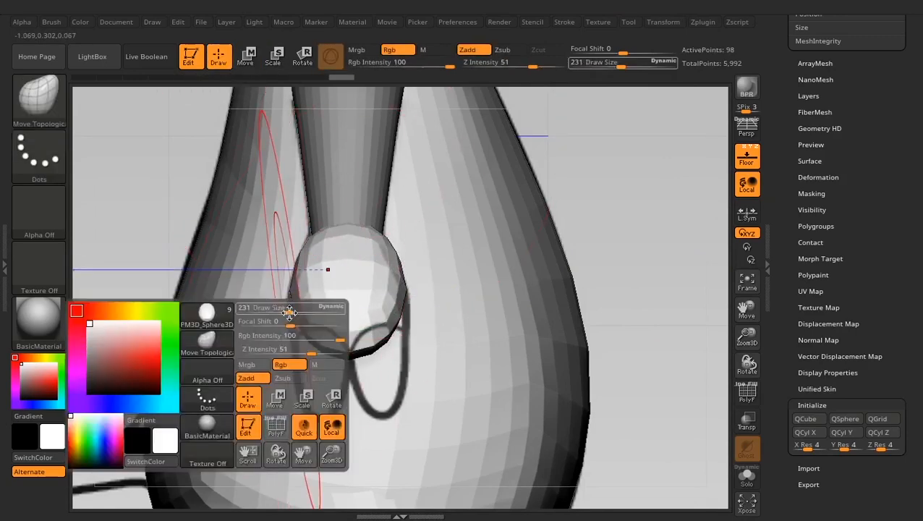
left_click_drag(289, 312, 281, 313)
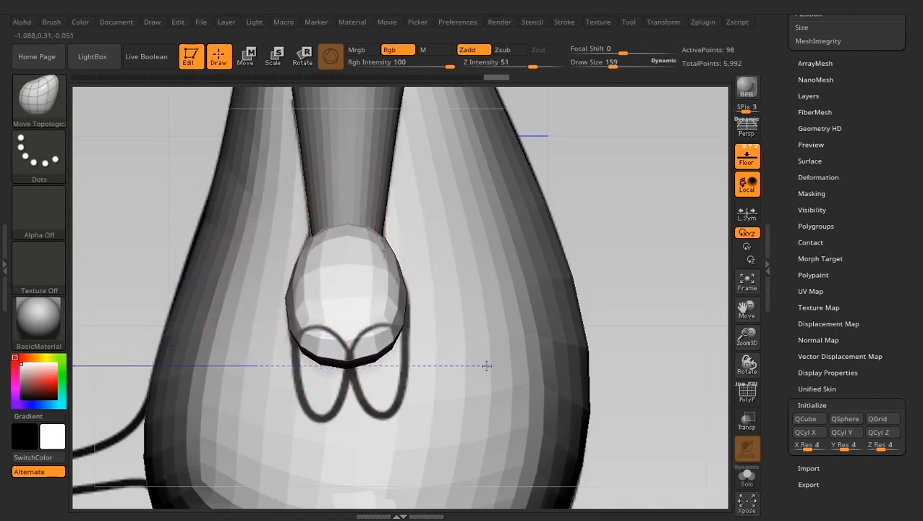
left_click_drag(653, 290, 404, 296)
- Fit the hand's underside and wrist to the front reference with Move Topological, reducing the draw size through 128 and 109 to 55
key("space")
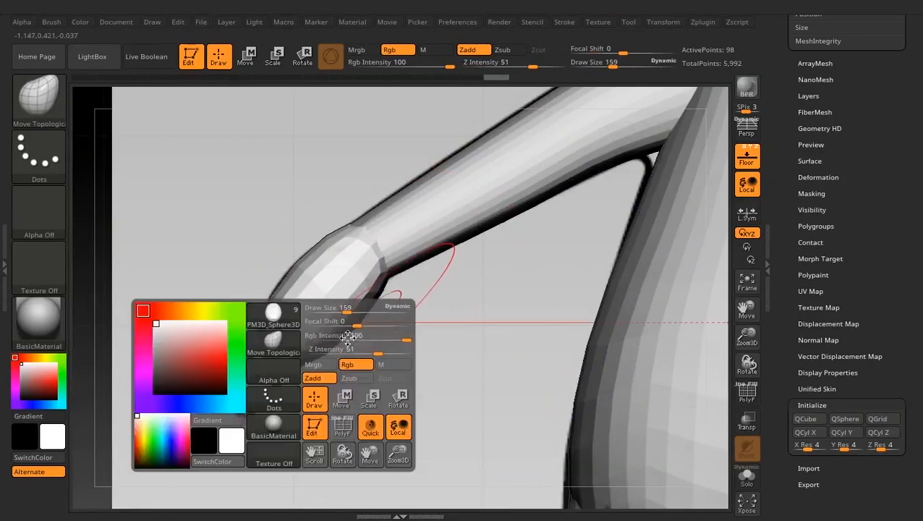
left_click_drag(348, 309, 346, 320)
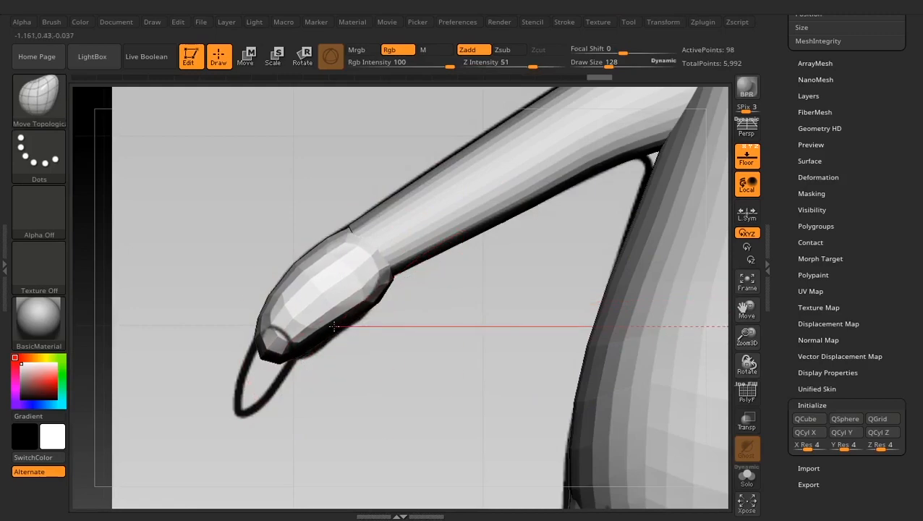
mouse_move(414, 315)
left_mouse_down("alt")
mouse_move(414, 323)
mouse_move(377, 323)
mouse_move(367, 308)
mouse_move(393, 285)
mouse_move(376, 323)
left_mouse_up("alt")
key("space")
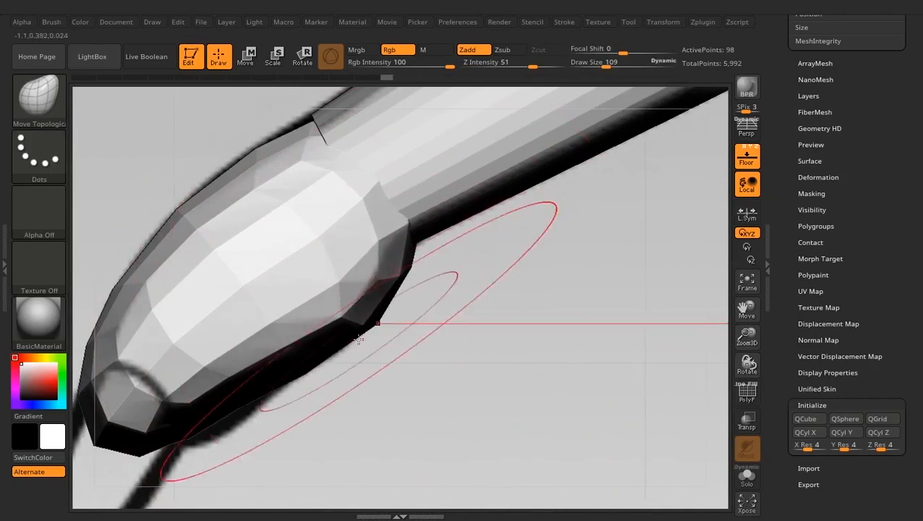
mouse_move(400, 396)
left_mouse_down("alt")
mouse_move(403, 366)
mouse_move(544, 340)
left_mouse_up("alt")
key("space")
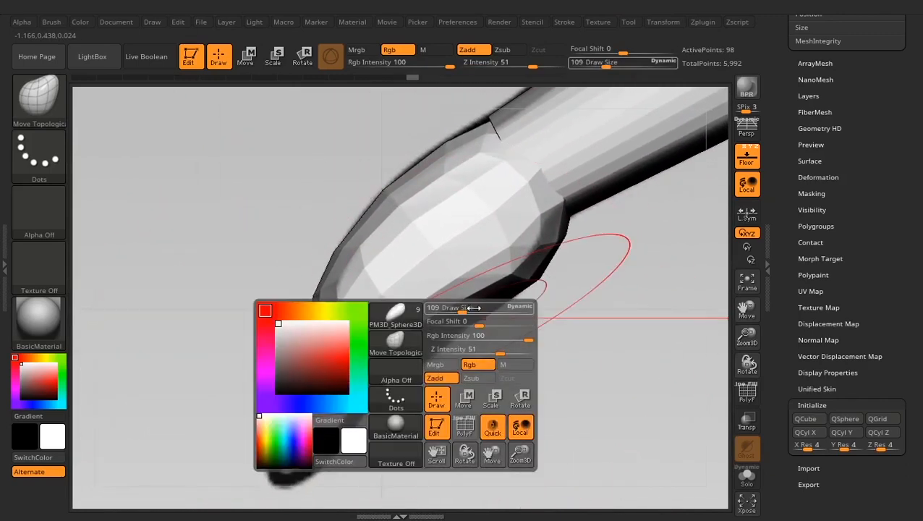
left_click_drag(463, 308, 452, 308)
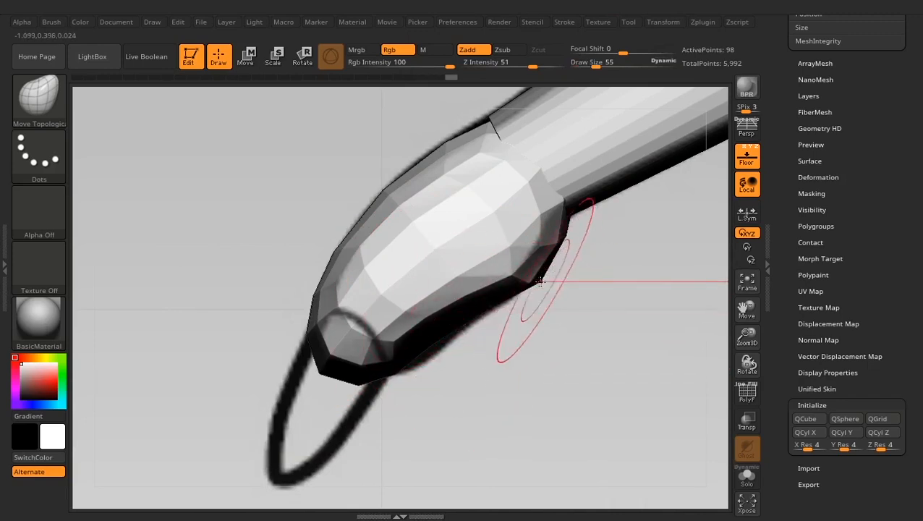
left_click_drag(571, 304, 561, 250)
left_click_drag(583, 319, 532, 364)
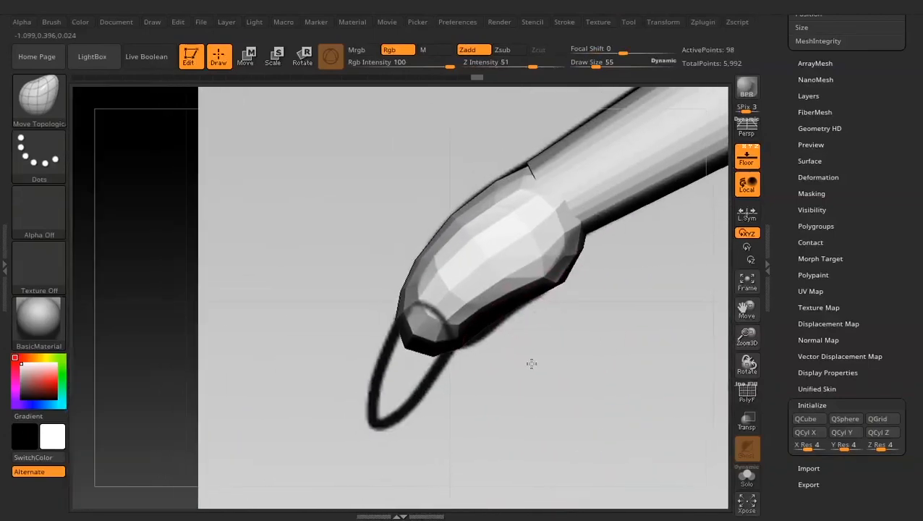
- Reshape the hand's finger end at draw size 175, and refine its outline and wrist at draw size 92
key("space")
left_click_drag(399, 307, 434, 307)
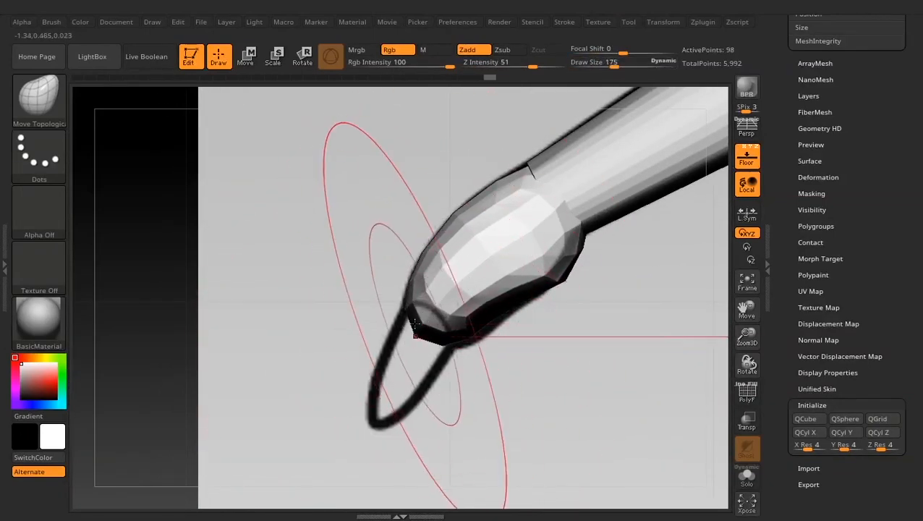
key("space")
left_click_drag(405, 310, 394, 311)
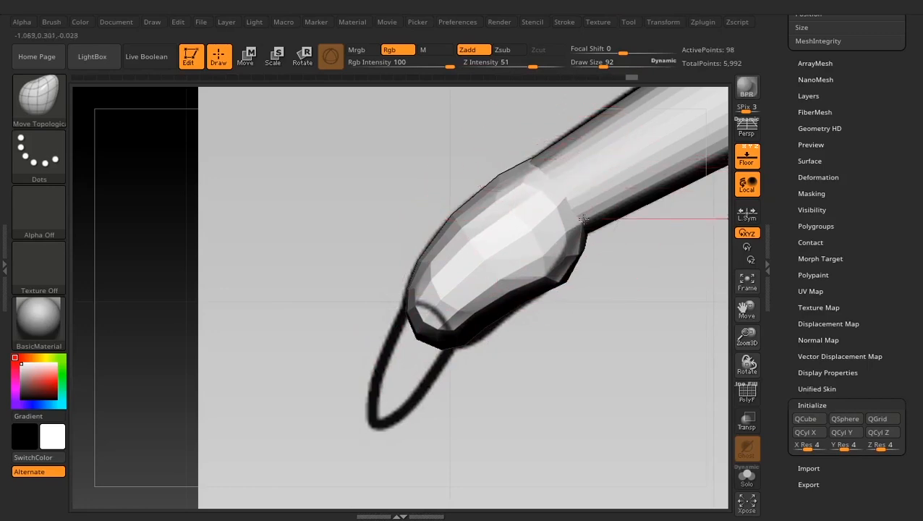
- Widen and square off the finger end of the hand, working from the side and from below
left_click_drag(467, 378, 541, 398)
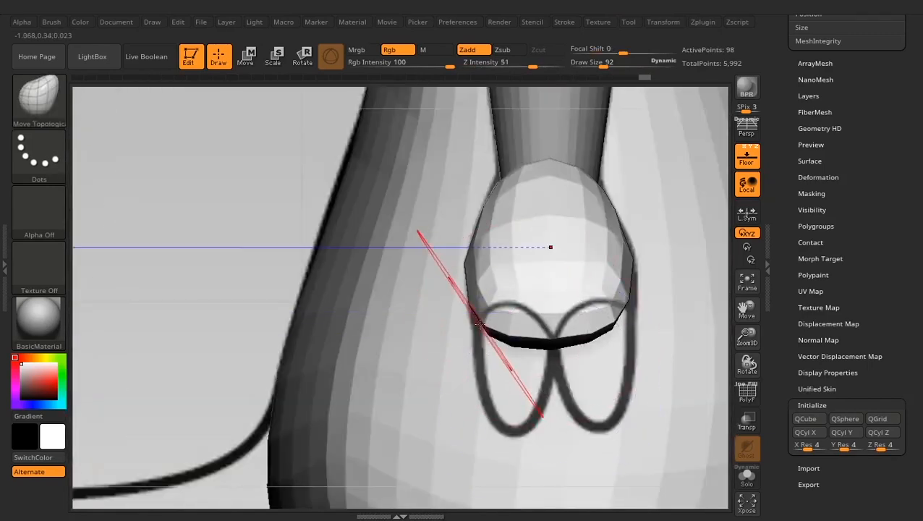
left_click_drag(277, 253, 272, 362)
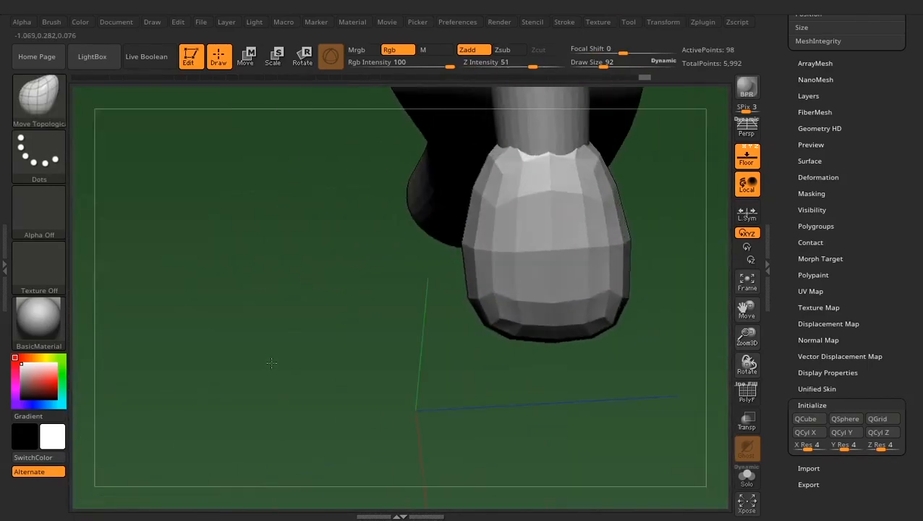
left_click_drag(530, 359, 526, 344)
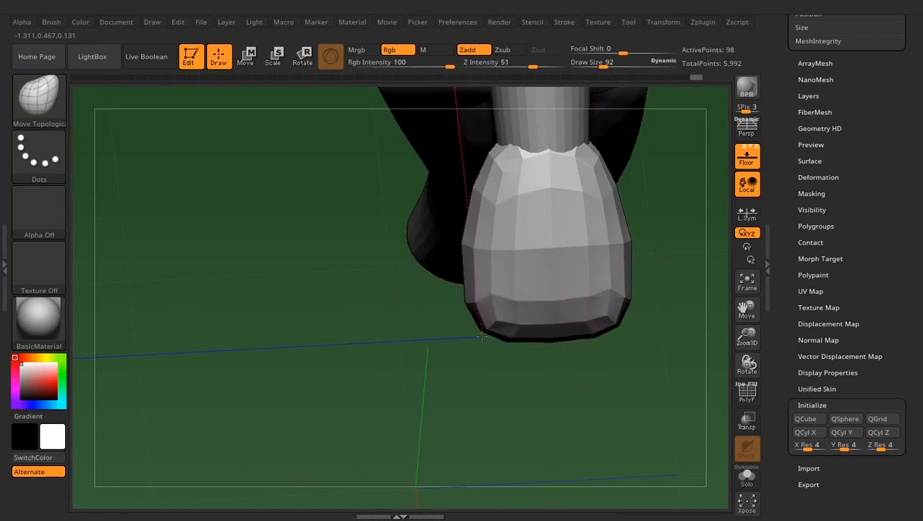
left_click_drag(482, 337, 370, 363)
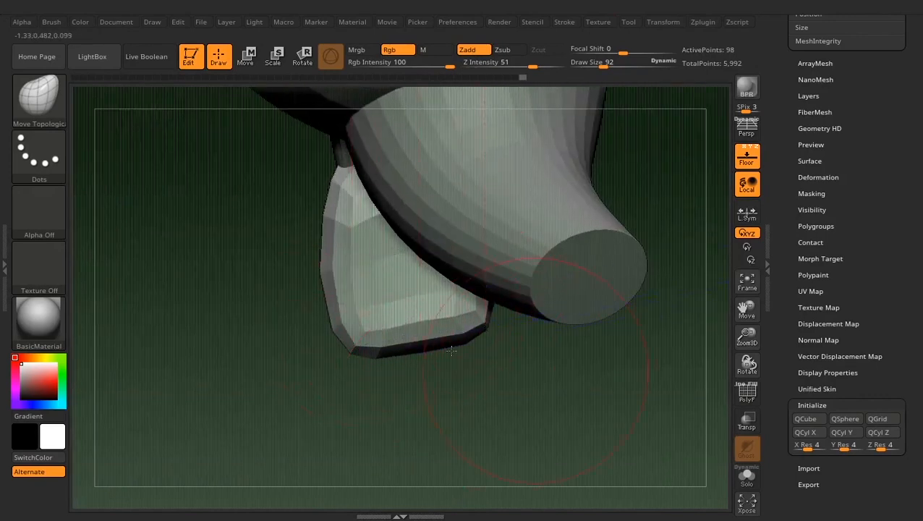
left_click_drag(451, 350, 395, 347)
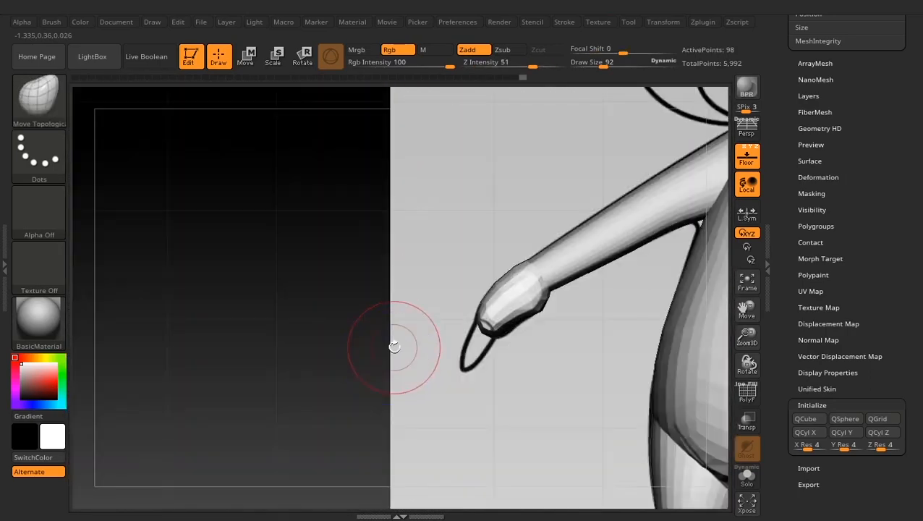
- Mirror and weld the hand subtool onto the opposite arm
left_click_drag(502, 399, 370, 391, "alt")
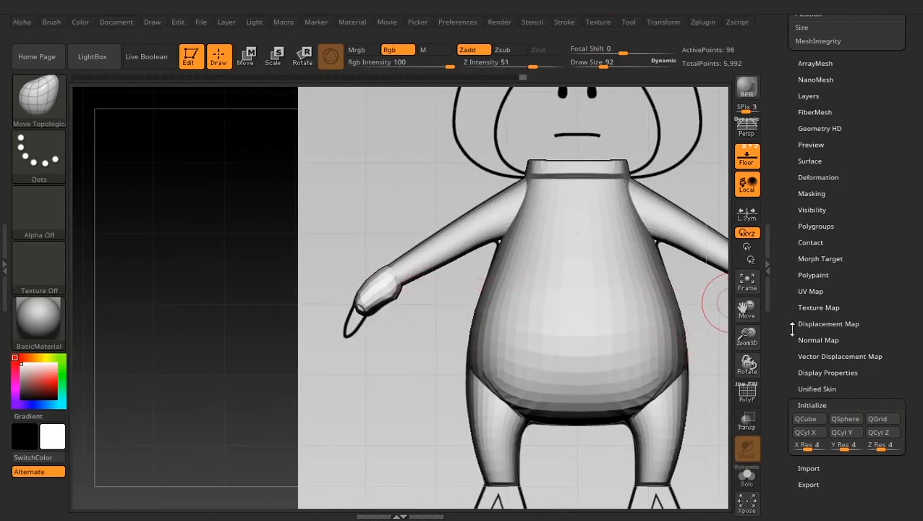
left_click_drag(778, 295, 782, 391)
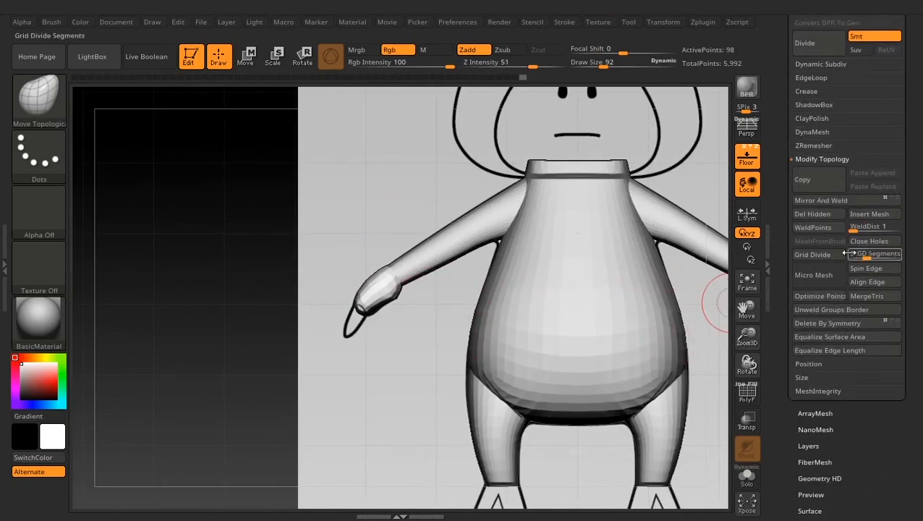
left_click(821, 199)
left_click(651, 228)
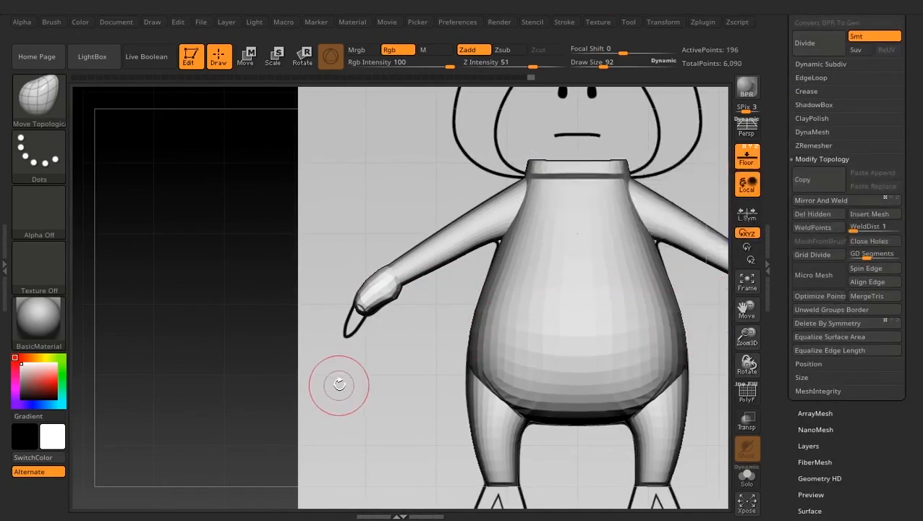
- Examine the mirrored hands and the body against the front and side references
left_click_drag(339, 384, 350, 400)
left_click_drag(350, 400, 630, 366, "alt")
left_click_drag(197, 405, 346, 398, "alt")
left_click_drag(379, 323, 293, 368, "alt")
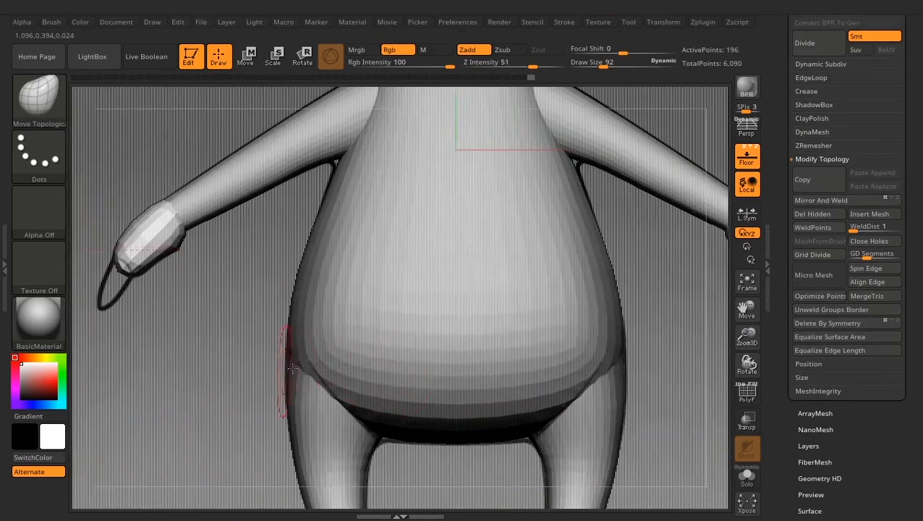
mouse_move(679, 371)
left_mouse_down()
mouse_move(526, 373)
mouse_move(540, 378)
left_mouse_up()
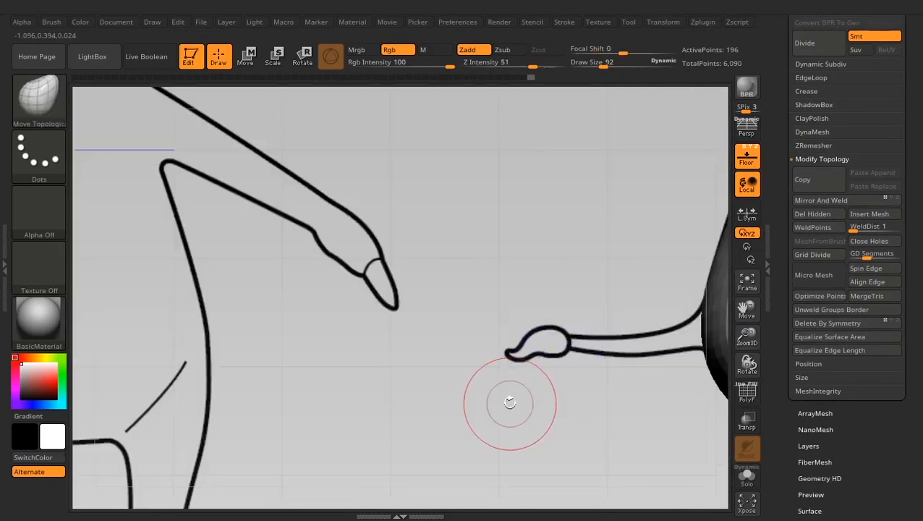
left_click_drag(527, 421, 221, 364)
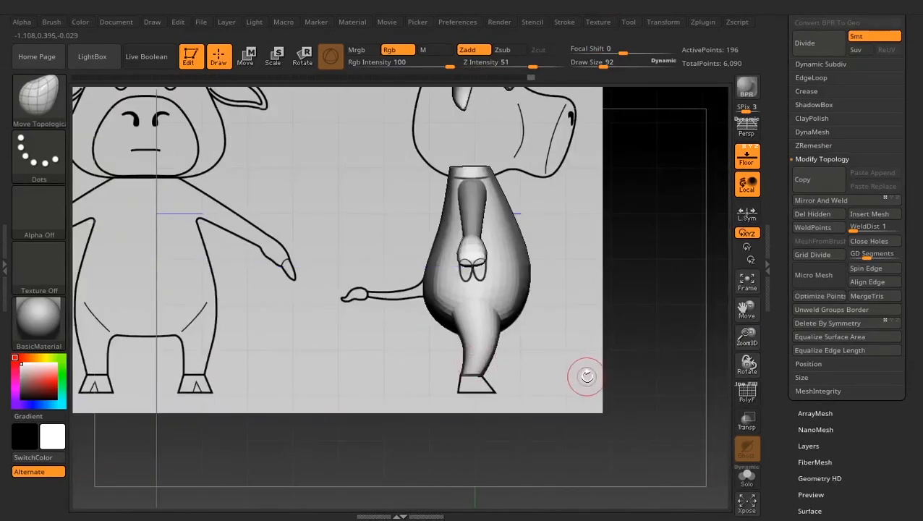
left_click_drag(587, 373, 529, 378)
left_click_drag(424, 328, 469, 413, "shift")
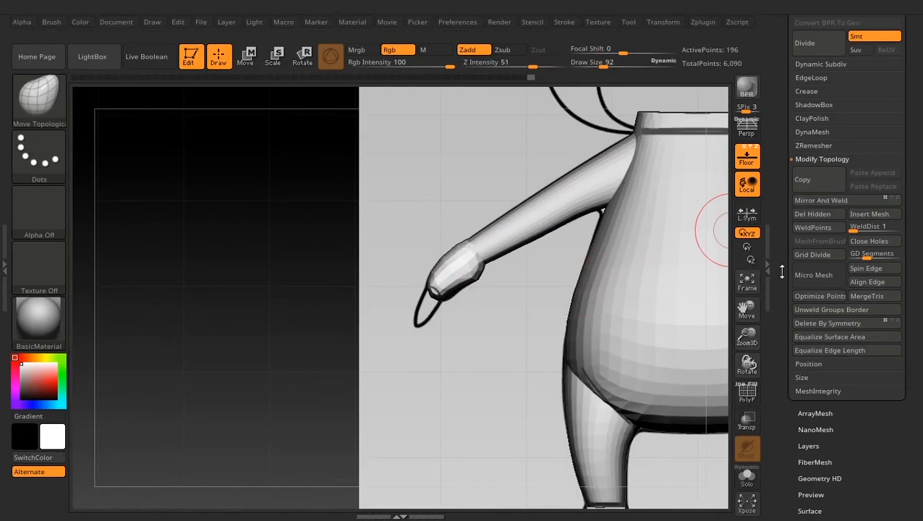
- Append a Sphere3D subtool for the fingers
scroll(782, 272, "down", 3)
scroll(826, 190, "up", 8)
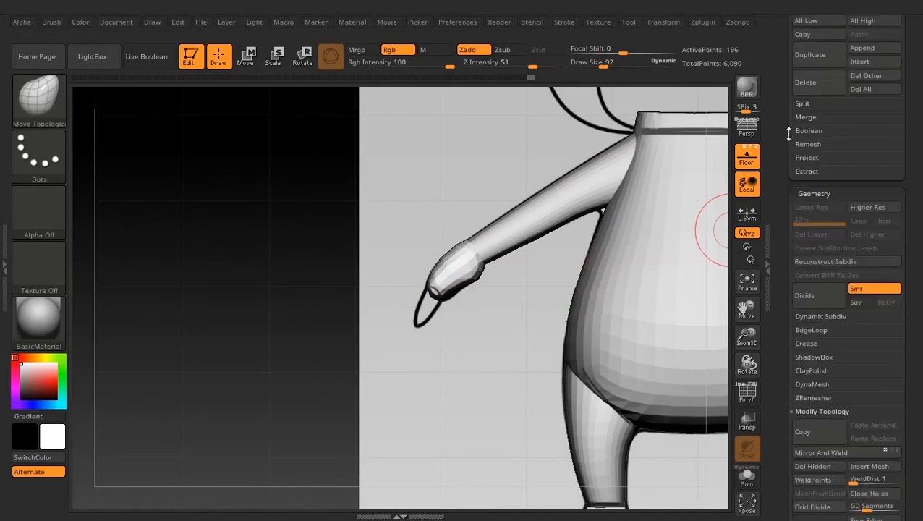
scroll(789, 132, "up", 8)
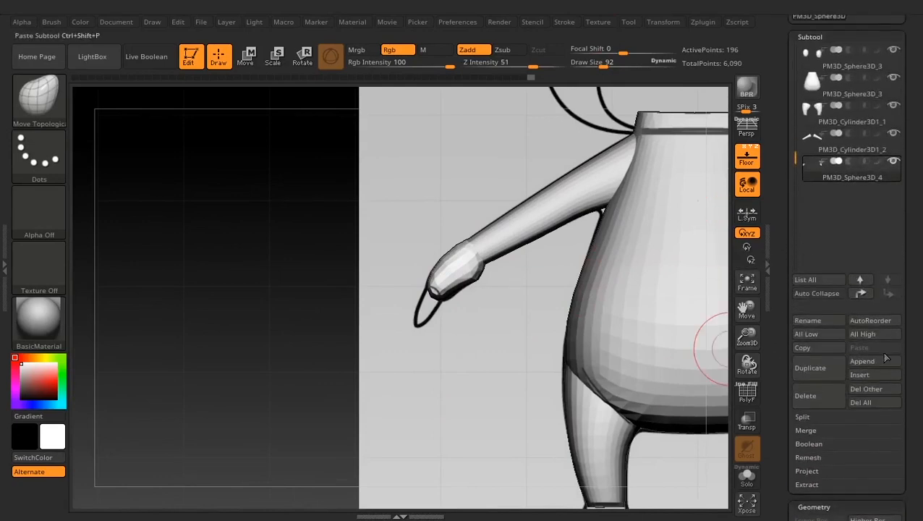
left_click(865, 361)
left_click(360, 325)
left_click_drag(783, 385, 801, 172)
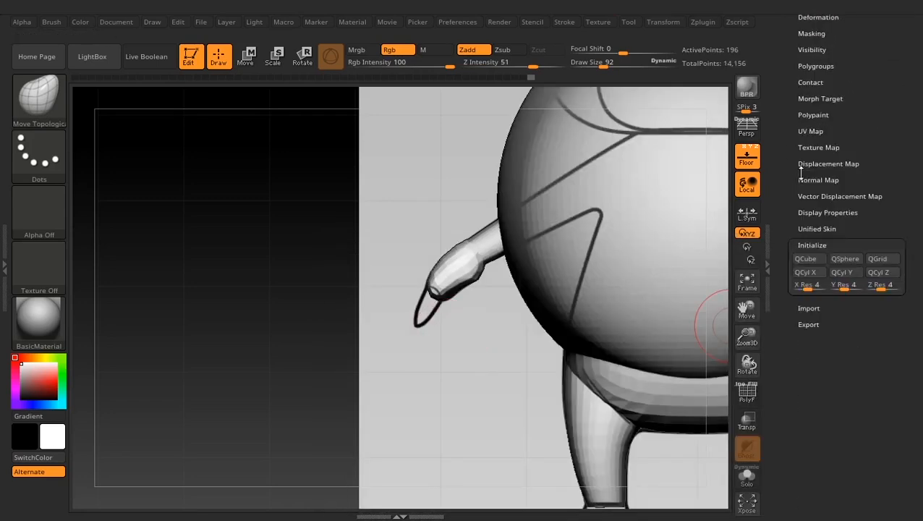
left_click(845, 260)
key("ctrl+z")
- Select the newly appended sphere subtool and replace it with a QSphere at X, Y and Z resolution 2
scroll(782, 218, "up", 20)
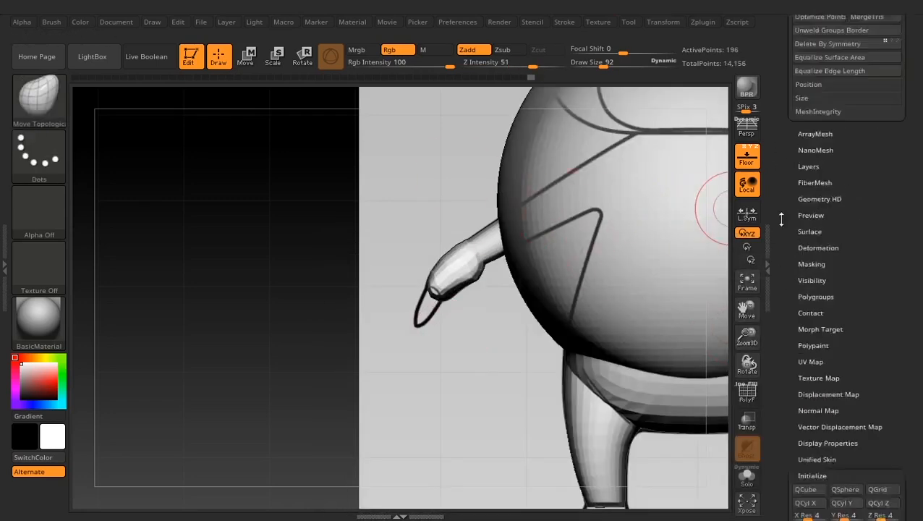
left_click(815, 252)
scroll(785, 237, "down", 7)
scroll(785, 238, "down", 10)
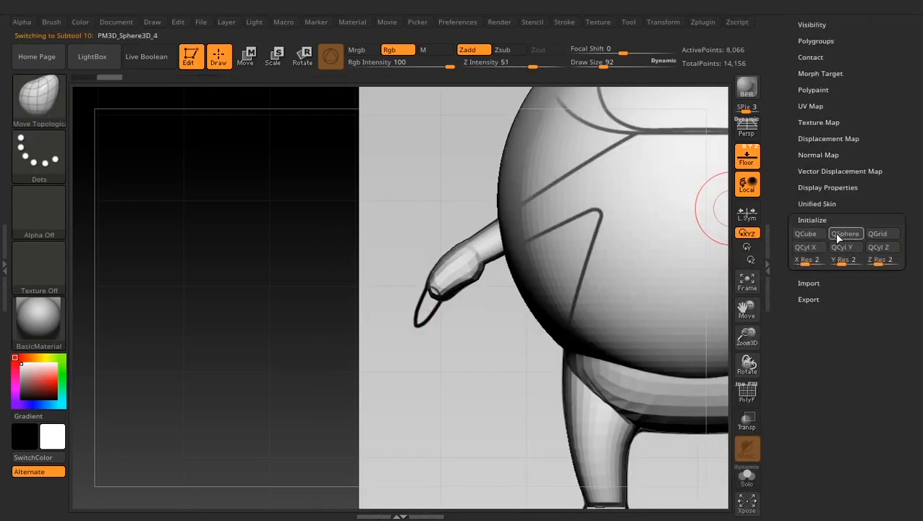
left_click(845, 233)
- Set the initialize X, Y and Z resolution to 4 and regenerate the finger subtool as a QSphere
key("w")
left_click_drag(509, 351, 627, 130, "alt")
left_click_drag(652, 179, 477, 250)
left_click_drag(521, 304, 398, 460, "alt")
key("ctrl+z")
left_click_drag(592, 241, 428, 293)
left_click_drag(428, 293, 822, 292, "alt")
left_click_drag(808, 262, 813, 262)
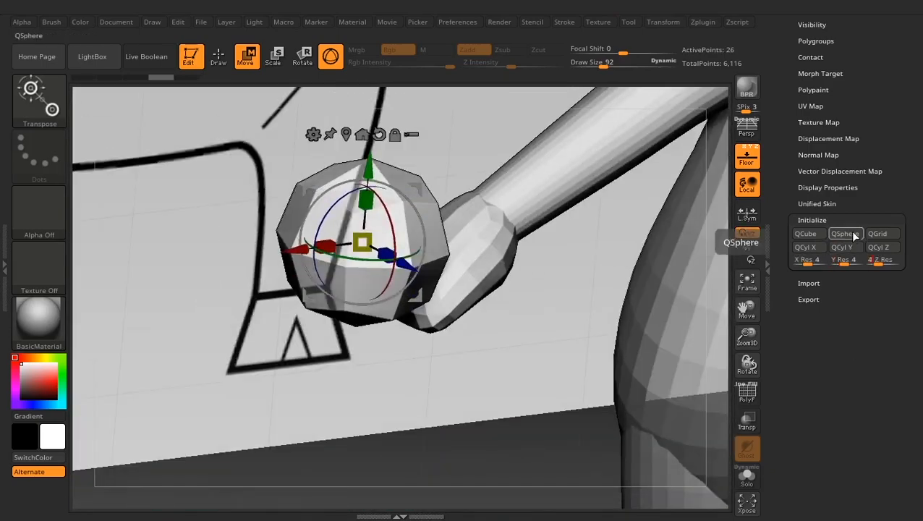
left_click(855, 235)
- Move the finger sphere from the body's centre to beside the hand in the front view
left_click_drag(426, 366, 405, 325, "alt")
left_click_drag(405, 325, 272, 354, "alt")
left_click(350, 180)
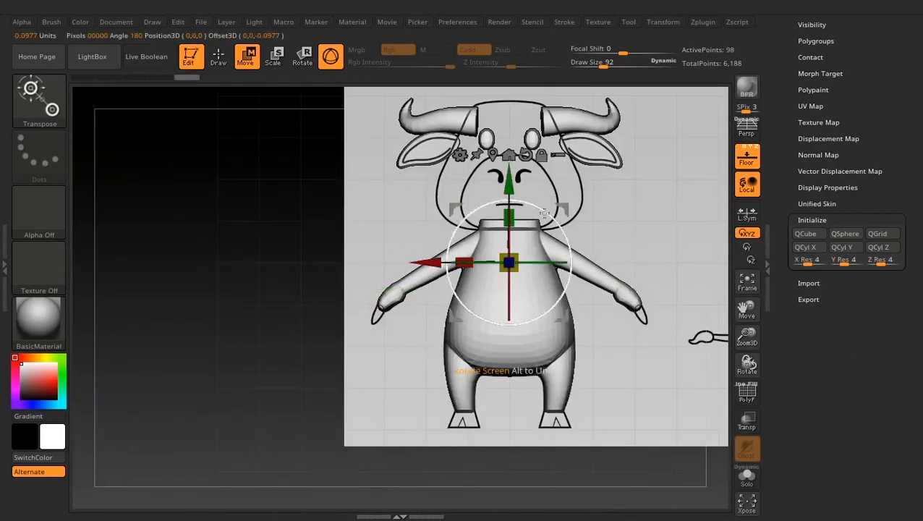
left_click_drag(455, 208, 340, 343)
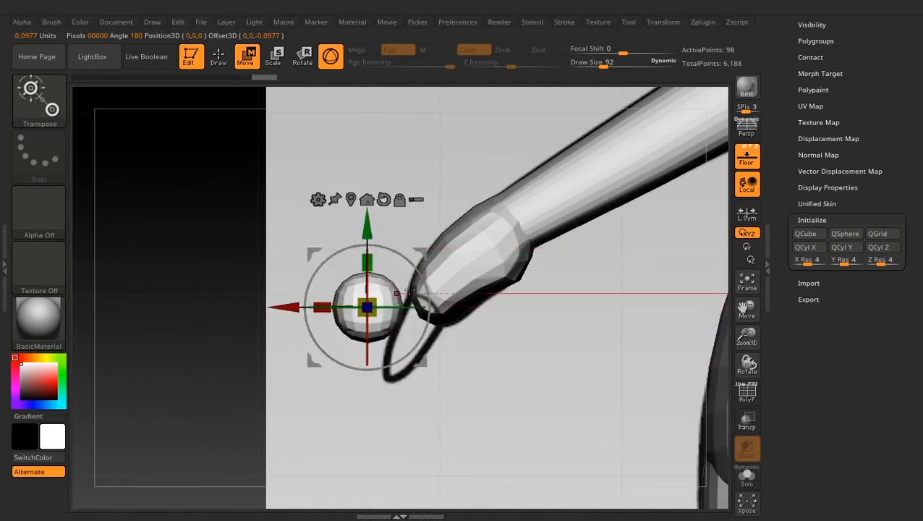
- Place the sphere over the front-view finger outline, tilt it along the finger, then lengthen it on X and narrow it on Y
left_click_drag(428, 250, 472, 274)
left_click_drag(504, 300, 521, 353, "alt")
left_click_drag(466, 298, 394, 204)
left_click_drag(461, 273, 467, 277)
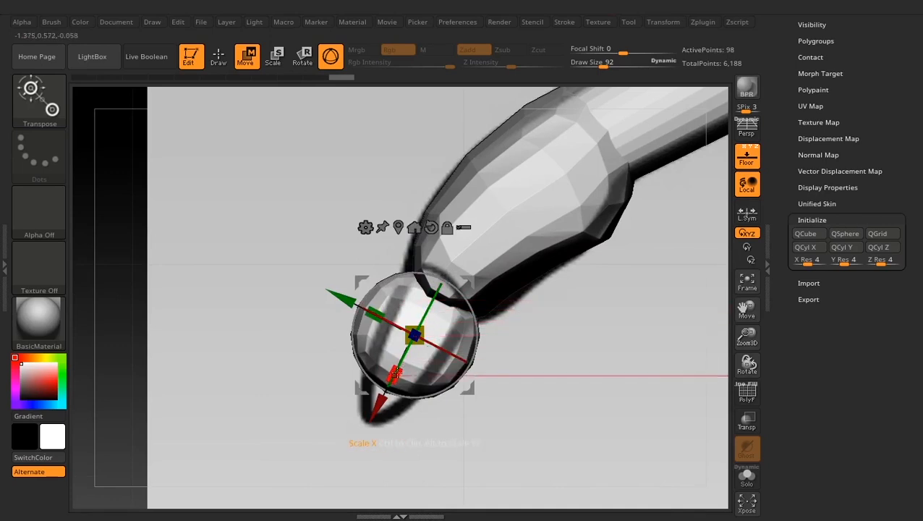
left_click_drag(394, 372, 364, 414)
left_click_drag(374, 312, 394, 322)
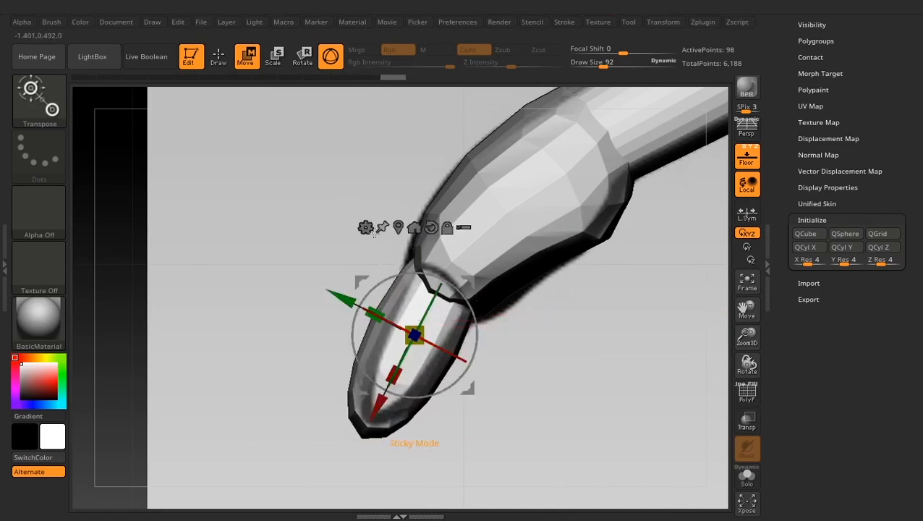
- Pull the finger's tip inward to match the front outline with the Bend Curve deformer, and return to Gizmo 3D
left_click(365, 227)
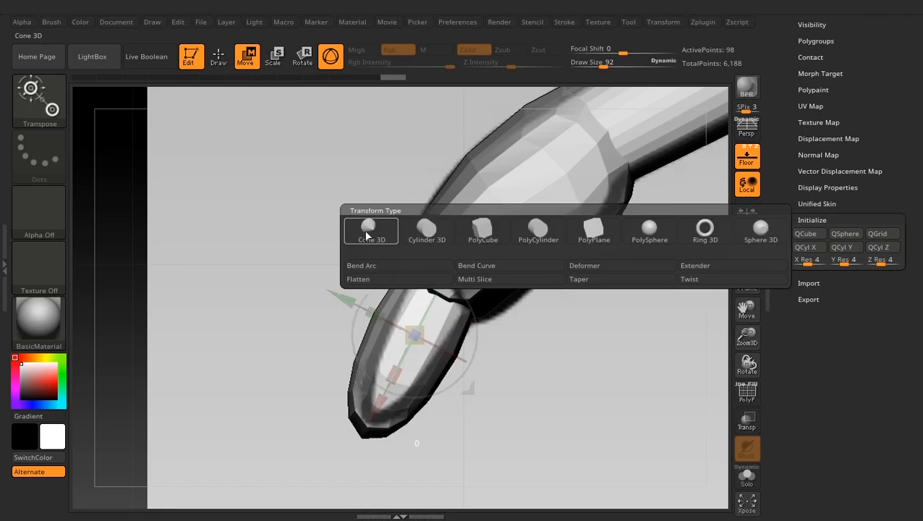
left_click(487, 266)
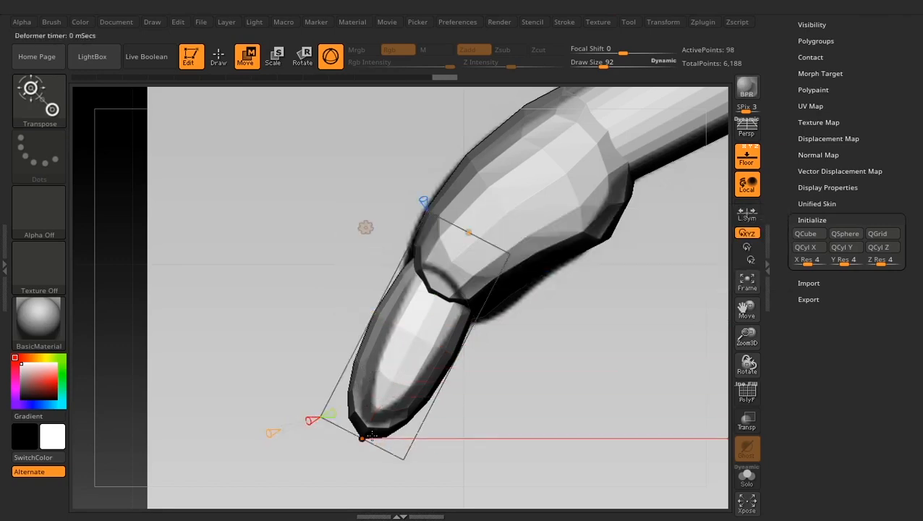
left_click_drag(395, 428, 370, 422)
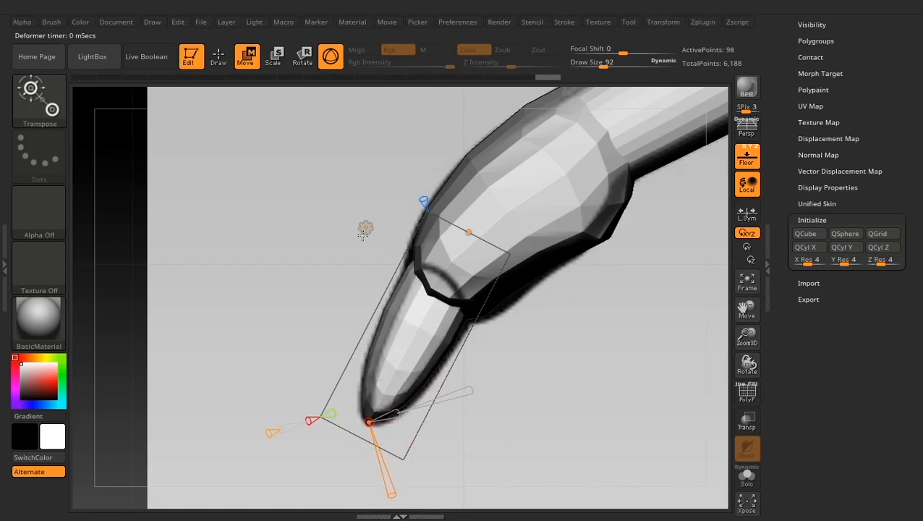
left_click(366, 228)
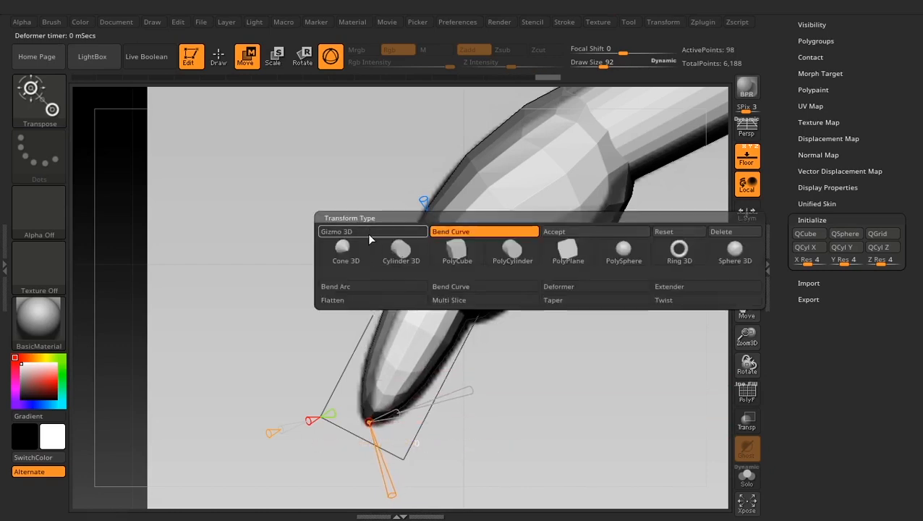
left_click(369, 233)
- Move the finger along its blue axis onto one of the two finger outlines in the side view
left_click_drag(252, 297, 361, 322)
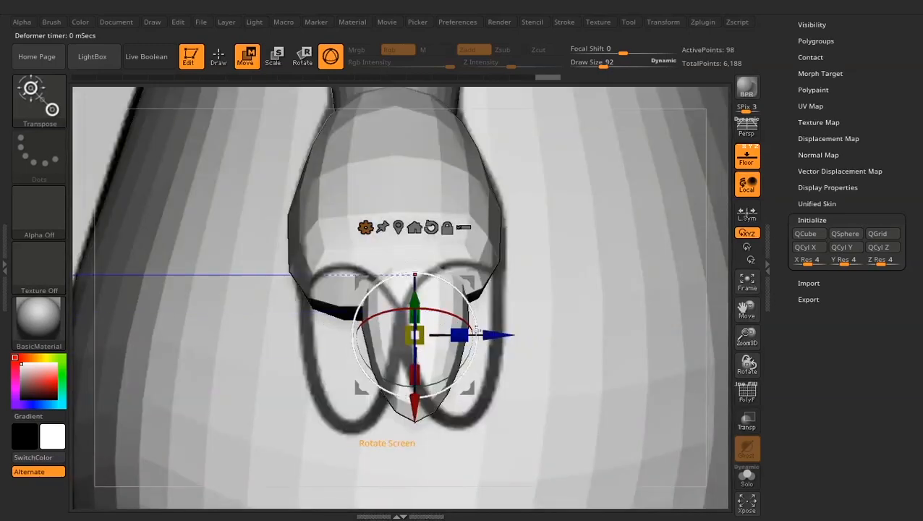
left_click_drag(486, 334, 525, 334)
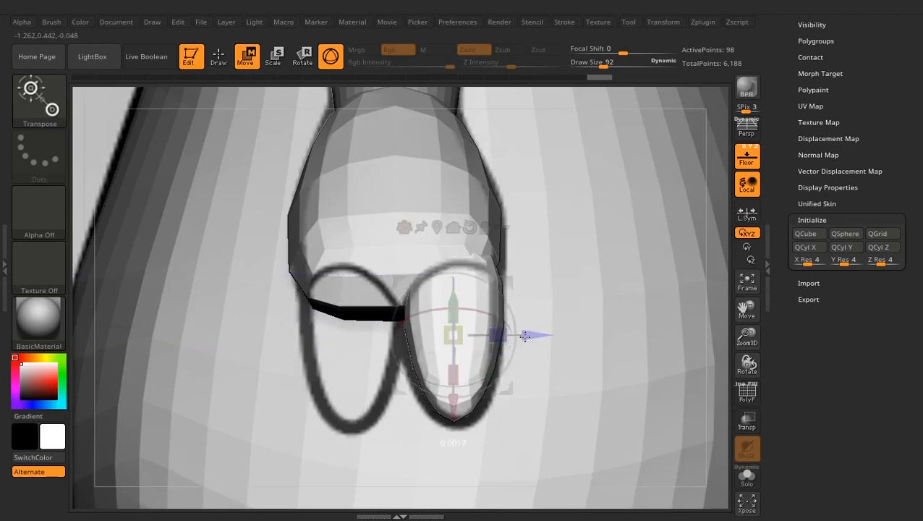
left_click_drag(524, 335, 519, 335)
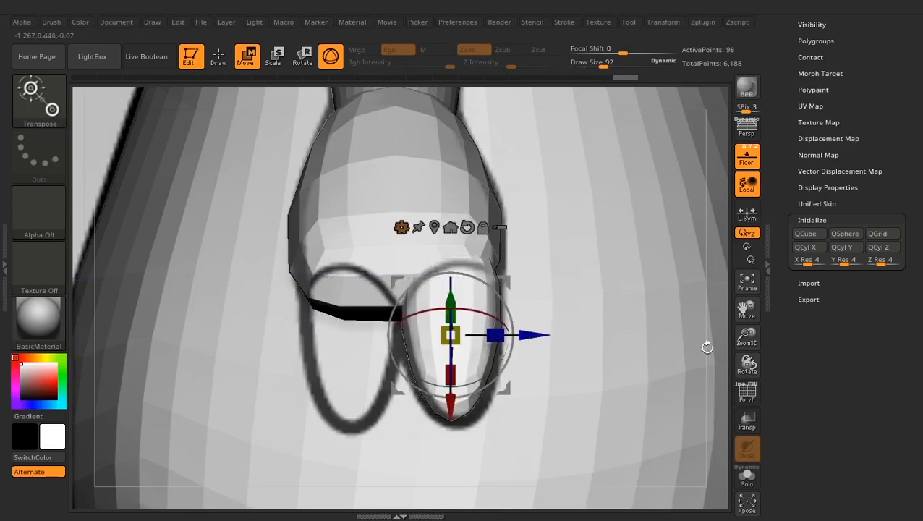
- Extend the finger's base up into the hand in the front view with the Move Topological brush
left_click_drag(707, 347, 648, 345)
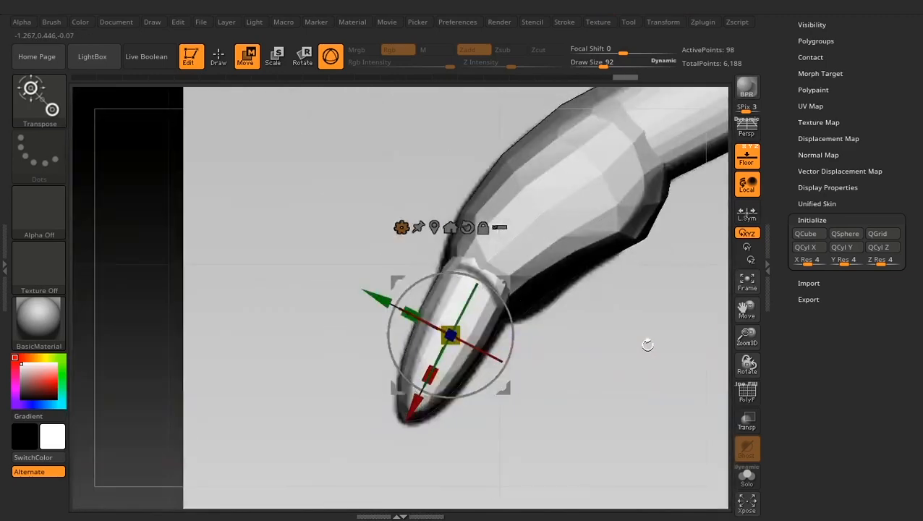
left_click(220, 58)
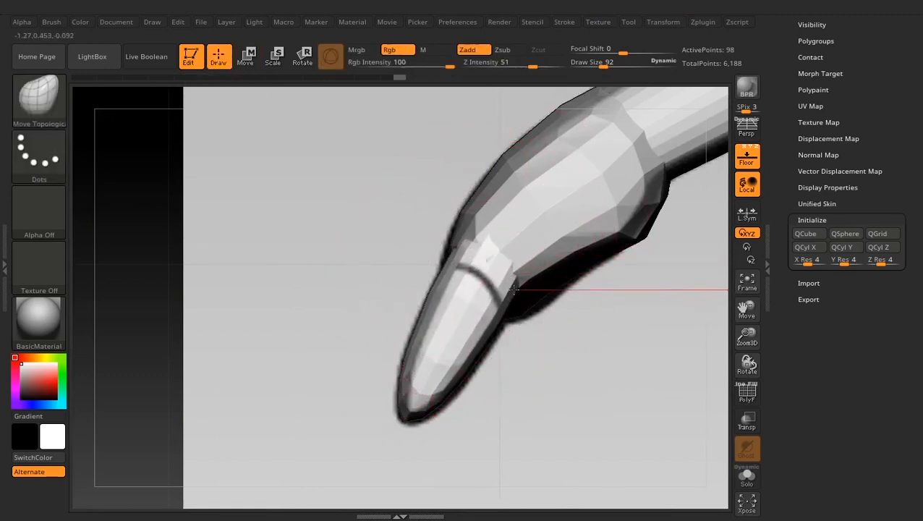
mouse_move(439, 251)
left_mouse_down()
mouse_move(350, 282)
mouse_move(383, 307)
left_mouse_up()
- Isolate the finger with Solo and push its edges out to the side-view outline with the Move Topological brush
left_click(747, 478)
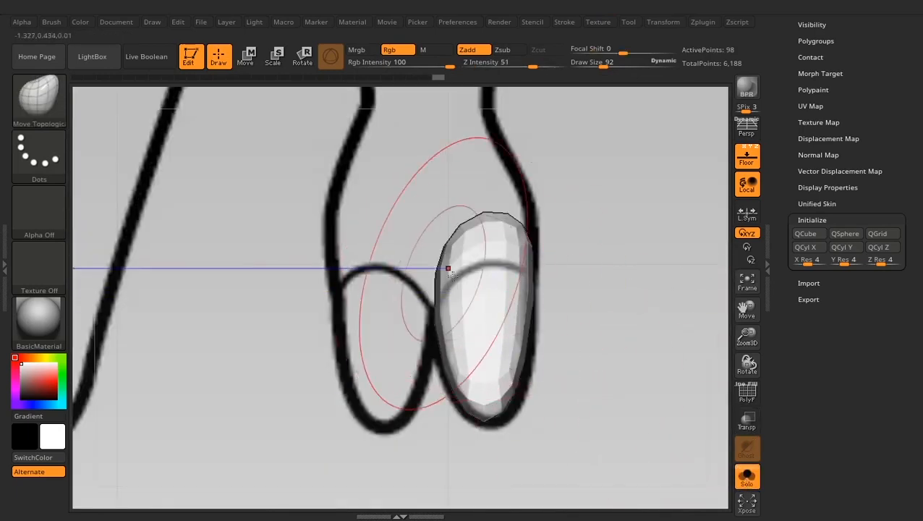
mouse_move(441, 262)
left_mouse_down()
mouse_move(426, 217)
mouse_move(430, 231)
left_mouse_up()
left_click_drag(522, 242, 528, 241)
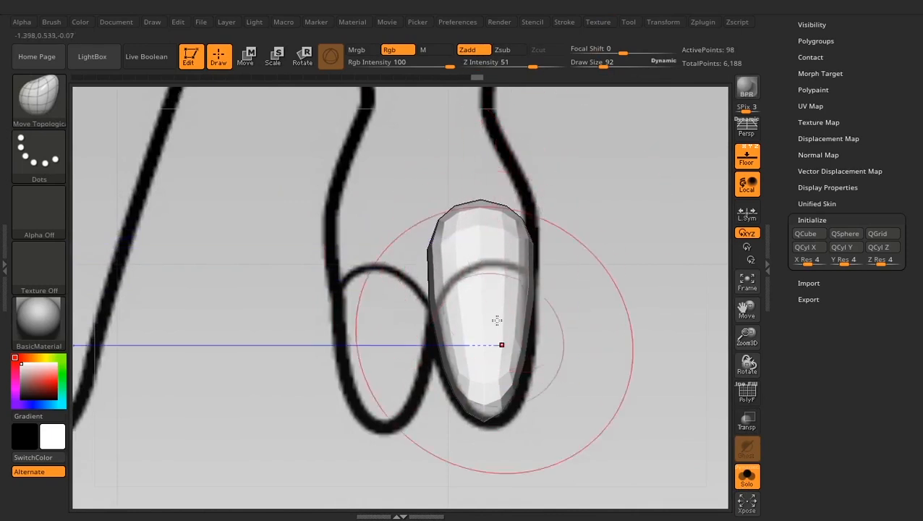
left_click_drag(504, 344, 509, 348)
left_click_drag(503, 378, 510, 383)
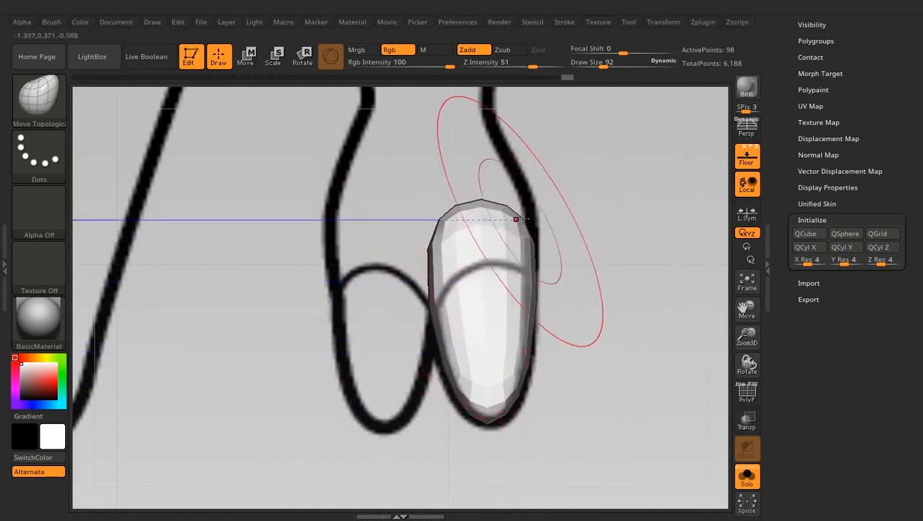
- Refine the finger's front profile with the Move Topological brush and turn Solo off to fit it against the hand
left_click_drag(550, 268, 486, 269, "shift")
left_click_drag(562, 248, 567, 269)
left_click_drag(494, 286, 489, 281)
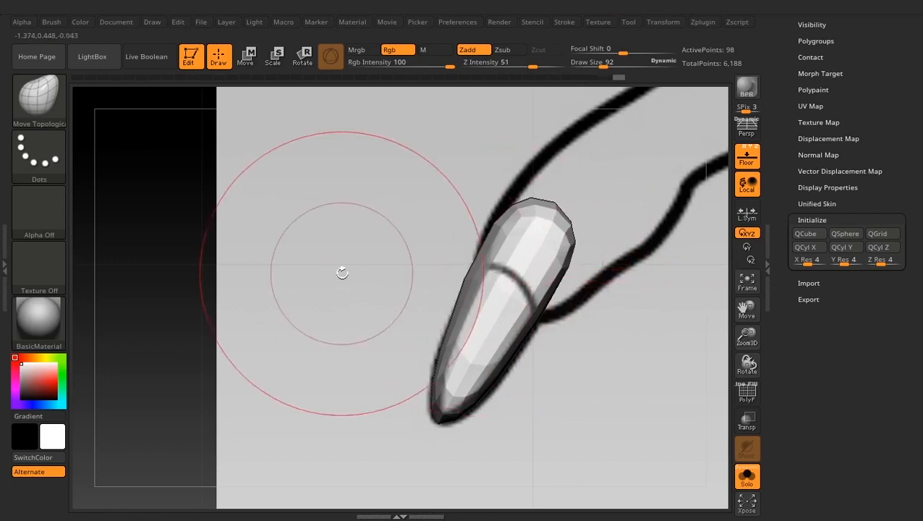
mouse_move(340, 267)
left_mouse_down()
mouse_move(442, 274)
mouse_move(355, 272)
left_mouse_up()
left_click_drag(377, 233, 341, 269, "alt")
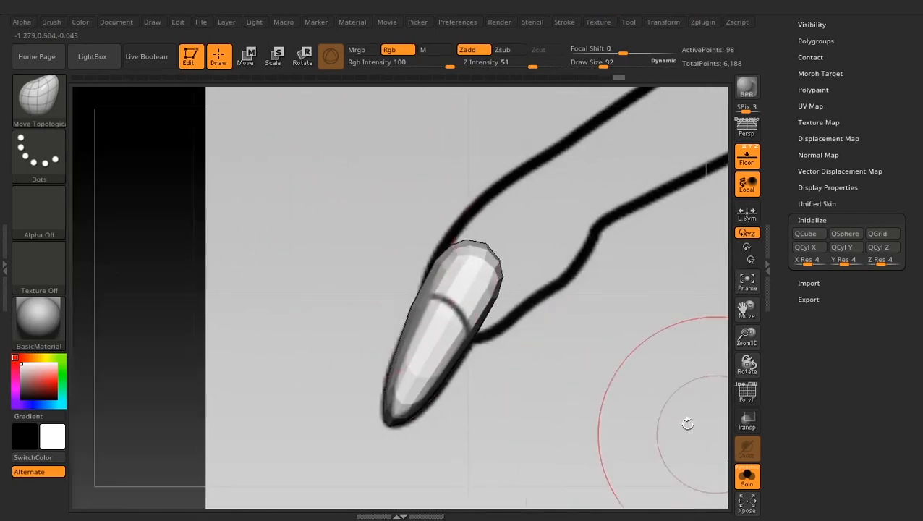
left_click(747, 476)
left_click_drag(491, 274, 452, 256)
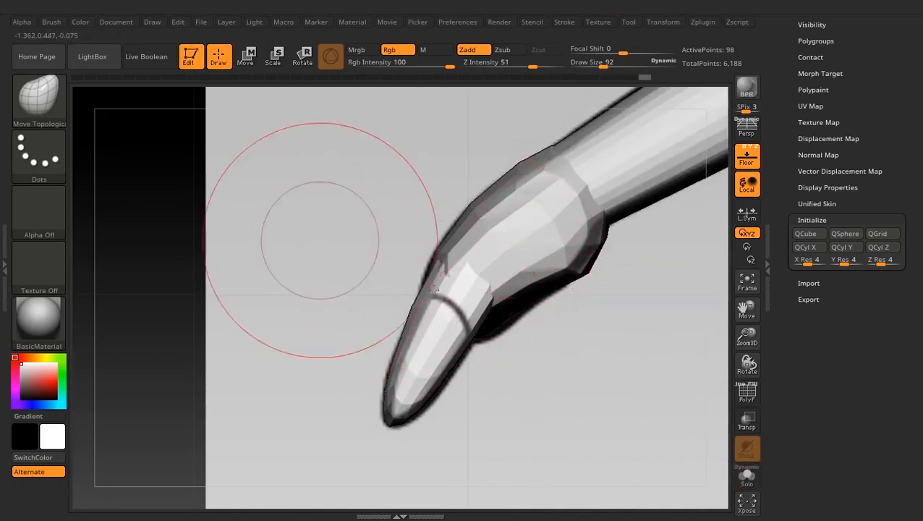
- Cut off the finger's base inside the hand with a diagonal TrimCurve stroke
key("ctrl")
left_click(57, 111, "ctrl+shift")
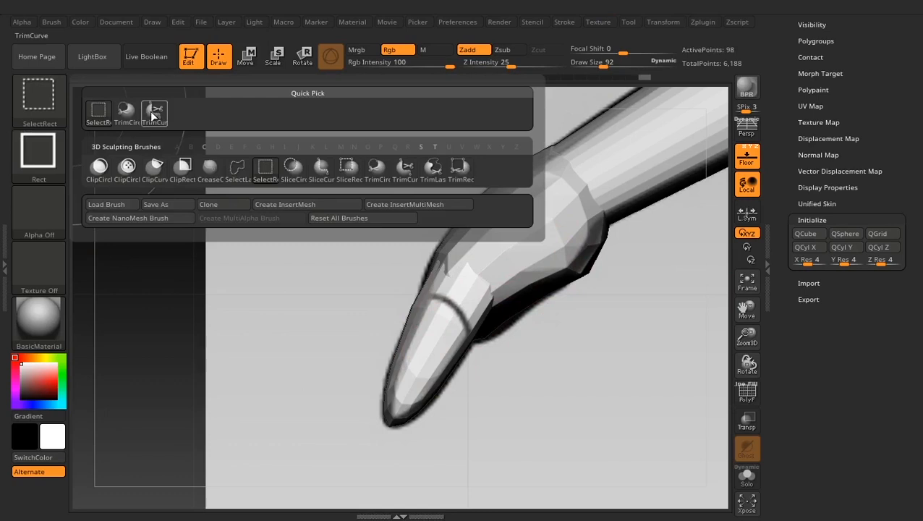
left_click(153, 114)
mouse_move(354, 192)
left_mouse_down("ctrl+shift")
mouse_move(556, 356)
mouse_move(558, 374)
mouse_move(568, 369)
left_mouse_up("ctrl+shift")
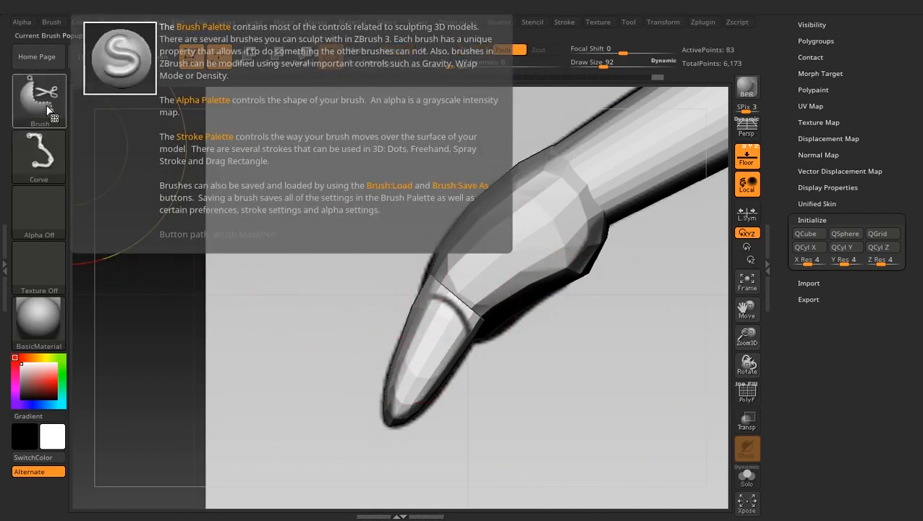
- Restore SelectRect as the selection brush and adjust the trimmed finger's upper edge with the Move Topological brush
left_click(57, 105, "ctrl+shift")
left_click(99, 116, "ctrl+shift")
left_click_drag(474, 405, 662, 438)
left_click_drag(508, 289, 515, 286)
left_click_drag(450, 279, 455, 273)
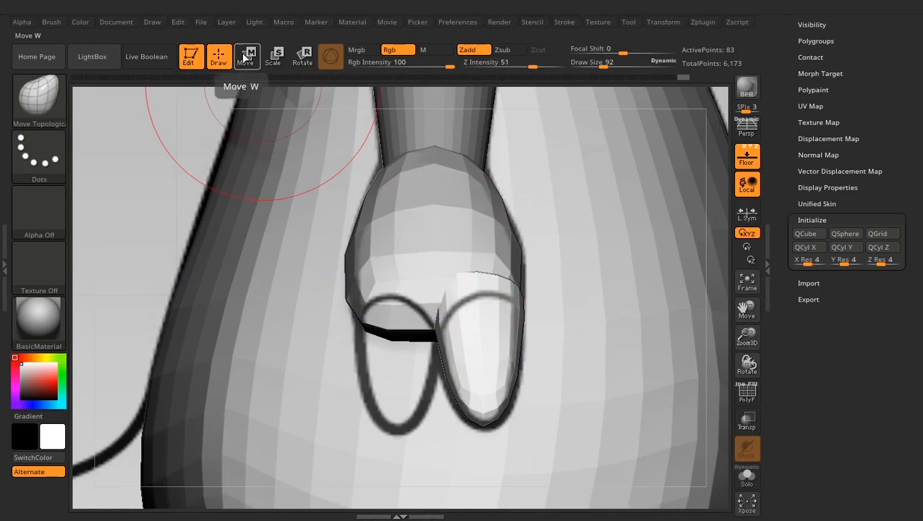
- Copy the finger along the gizmo's blue axis onto the second side-view finger outline and return to Draw mode
left_click_drag(781, 146, 786, 359)
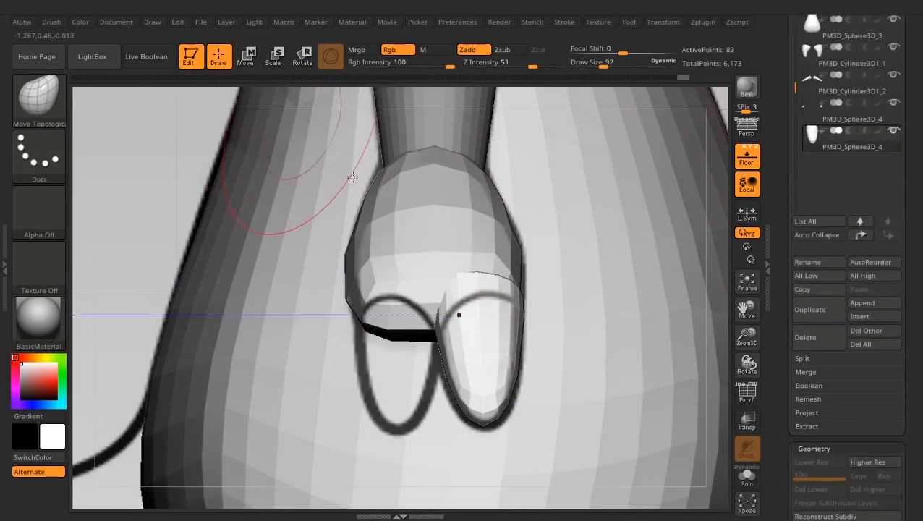
left_click(246, 58)
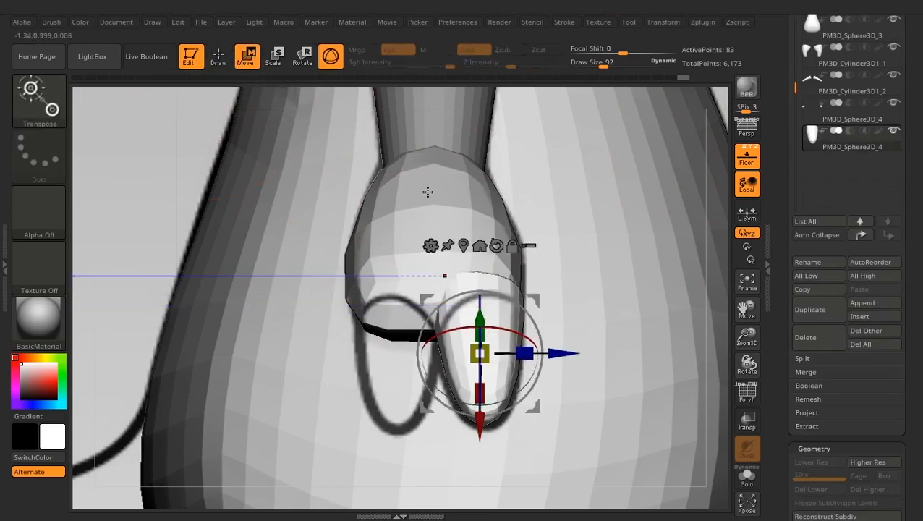
left_click_drag(557, 353, 470, 355)
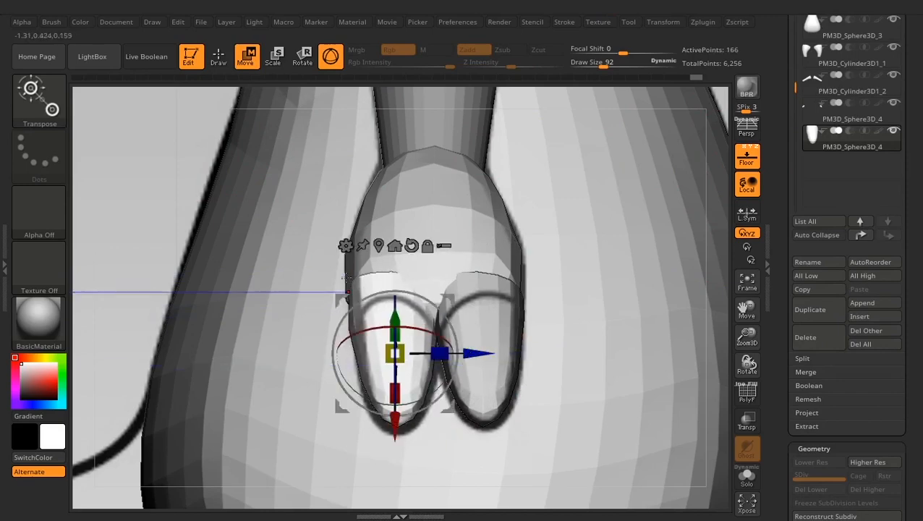
left_click(218, 59)
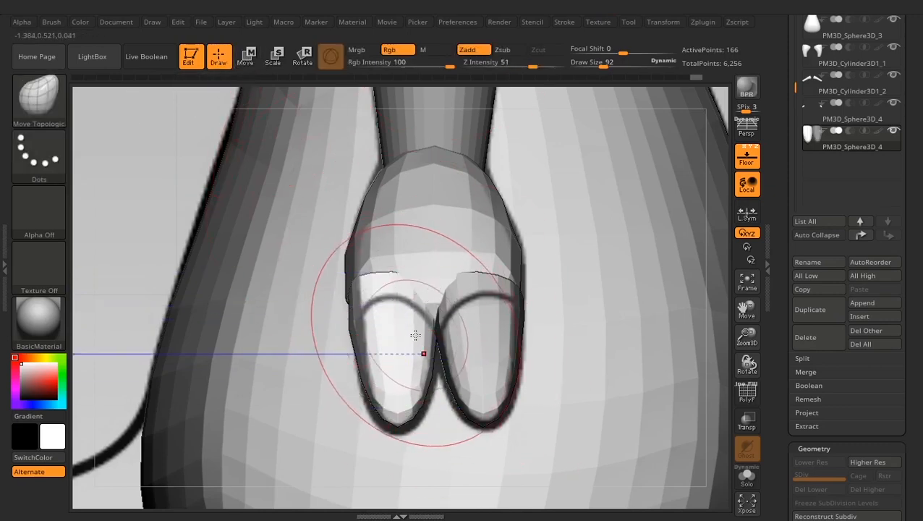
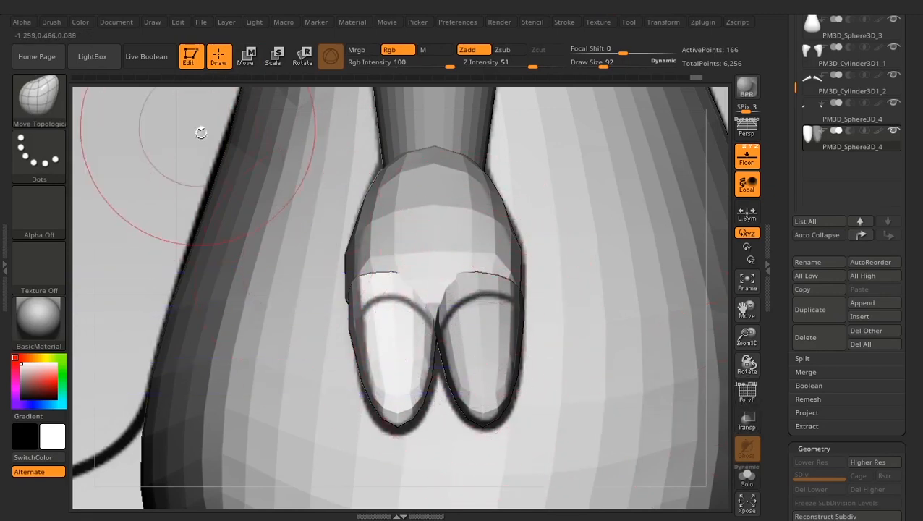
- Nudge the finger with the gizmo to fit the side-view outline, check it in the front view and return to Draw mode
left_click(246, 58)
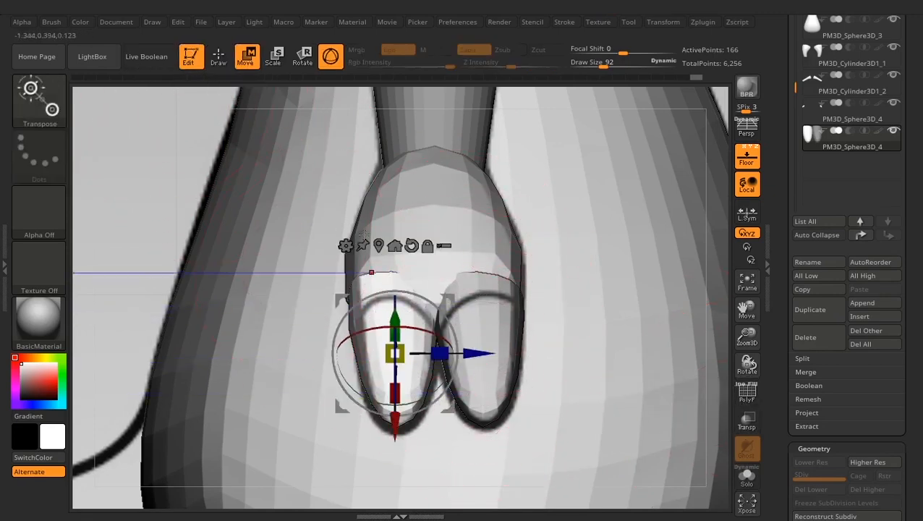
left_click_drag(427, 391, 423, 397)
left_click_drag(468, 355, 468, 355)
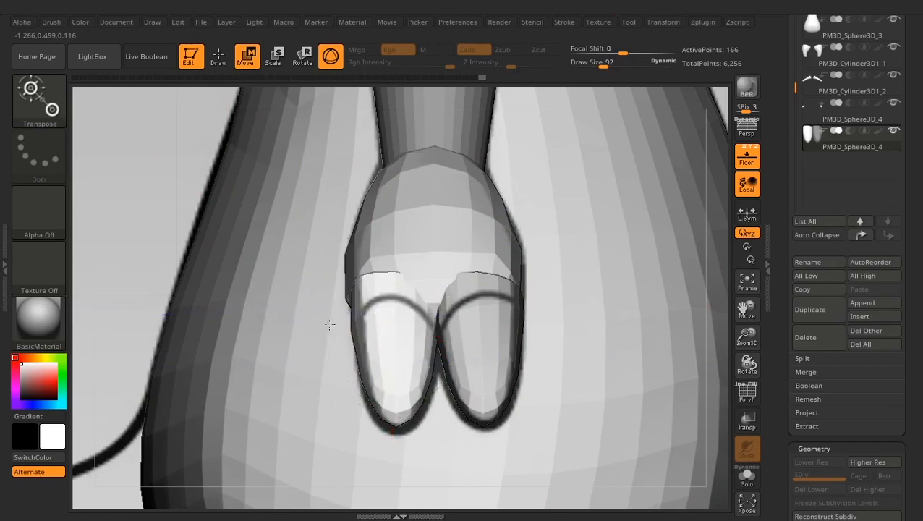
right_click_drag(375, 316, 259, 212)
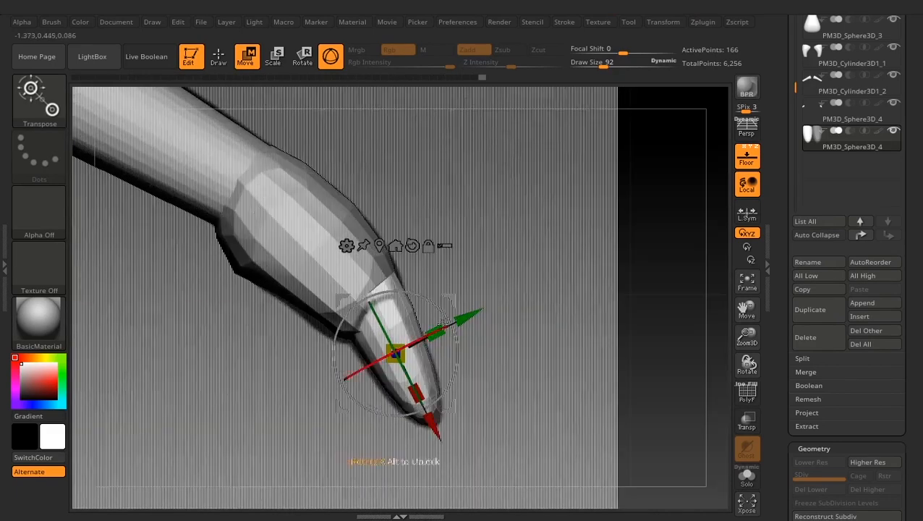
left_click_drag(455, 302, 452, 303)
right_click_drag(491, 331, 476, 363)
key("q")
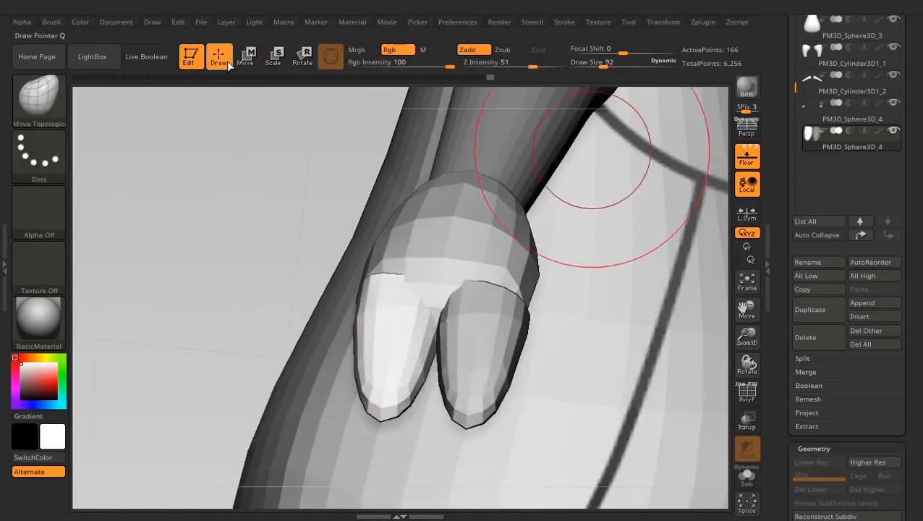
- Clear the mask on the fingers subtool and inspect both fingers against the hand
key("ctrl")
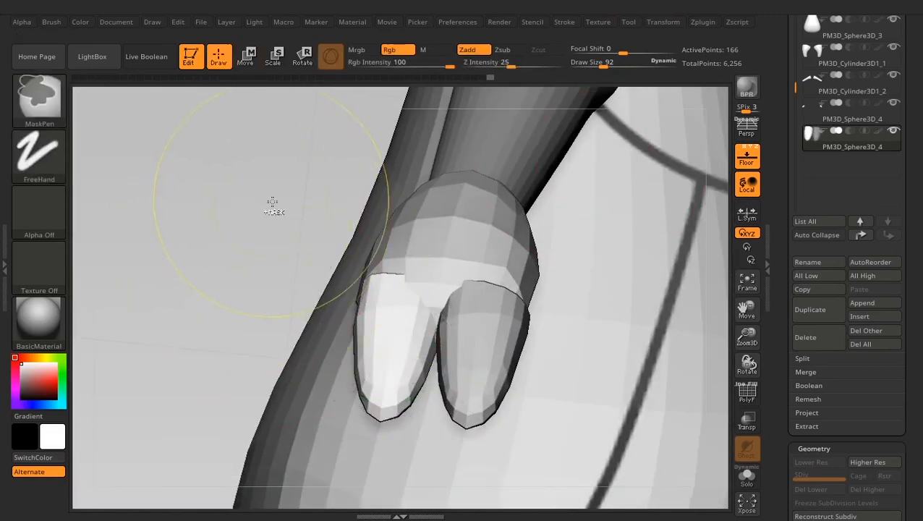
left_click_drag(268, 195, 203, 262, "ctrl")
right_click_drag(233, 214, 240, 258)
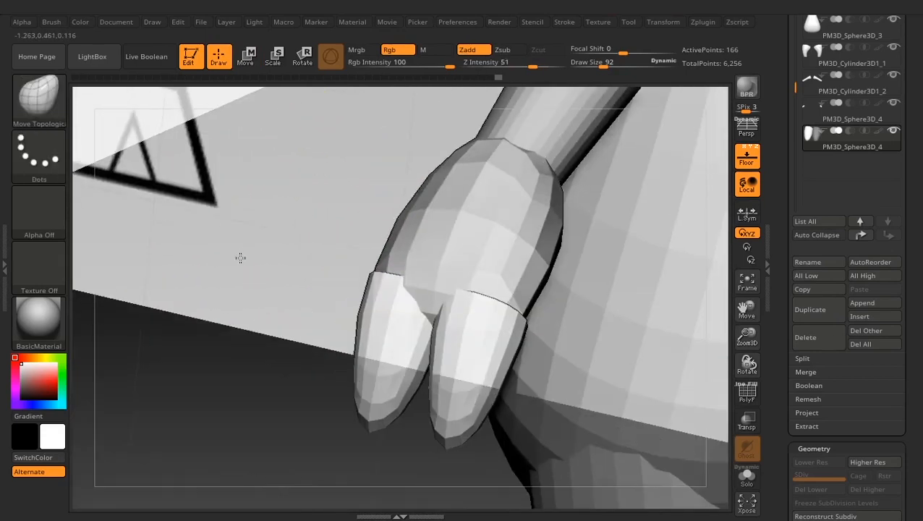
mouse_move(207, 289)
right_mouse_down()
mouse_move(198, 403)
mouse_move(432, 226)
right_mouse_up()
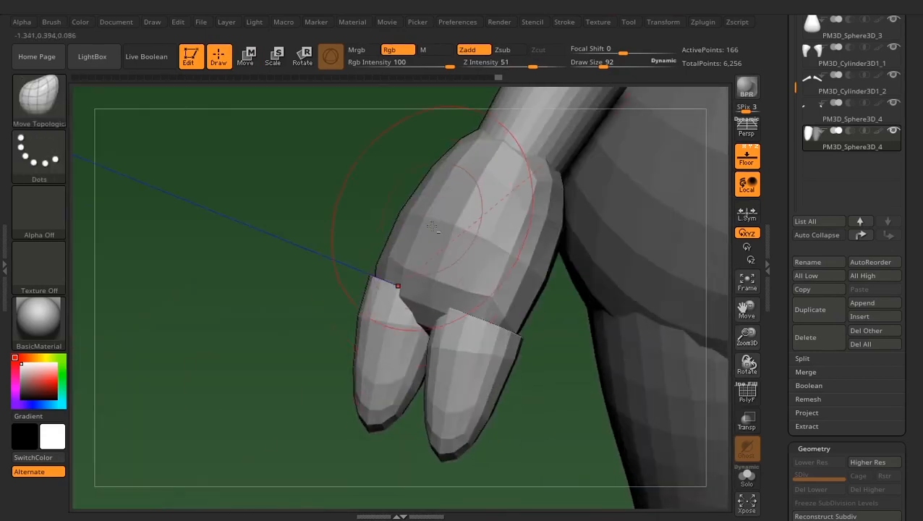
- Select the hand subtool and refine its side outline above the fingers with the Move Topological brush
left_click(805, 122)
right_click_drag(293, 340, 272, 280)
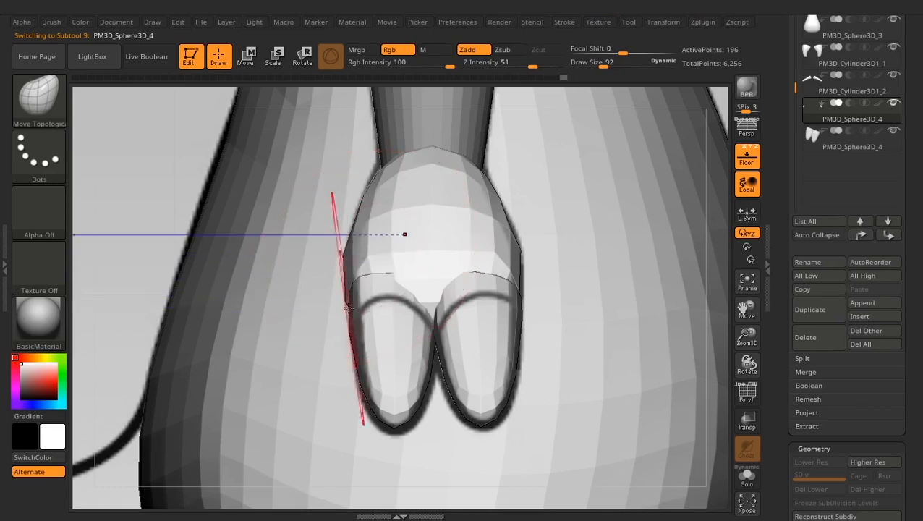
right_click_drag(746, 231, 773, 228)
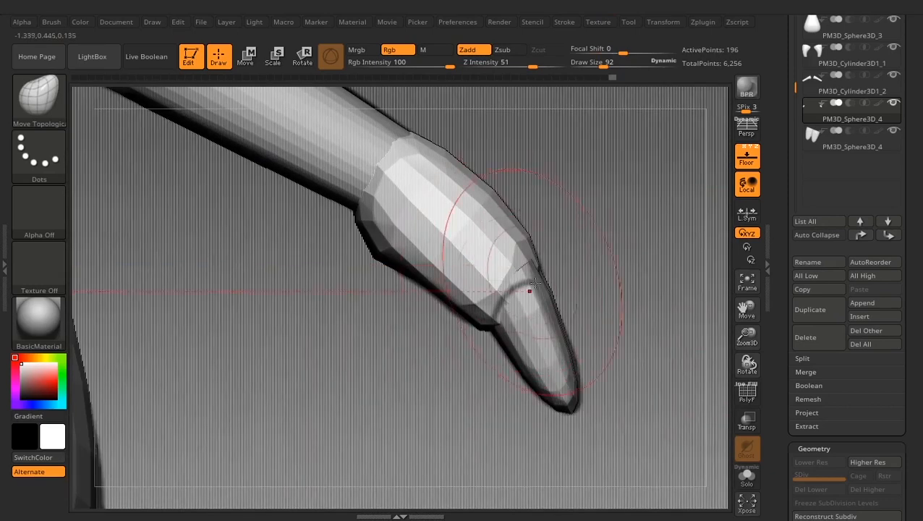
- Select the fingers subtool, set the draw size to 72 and adjust the fingers' upper edge with the Move Topological brush
left_click(537, 331, "alt")
key("w")
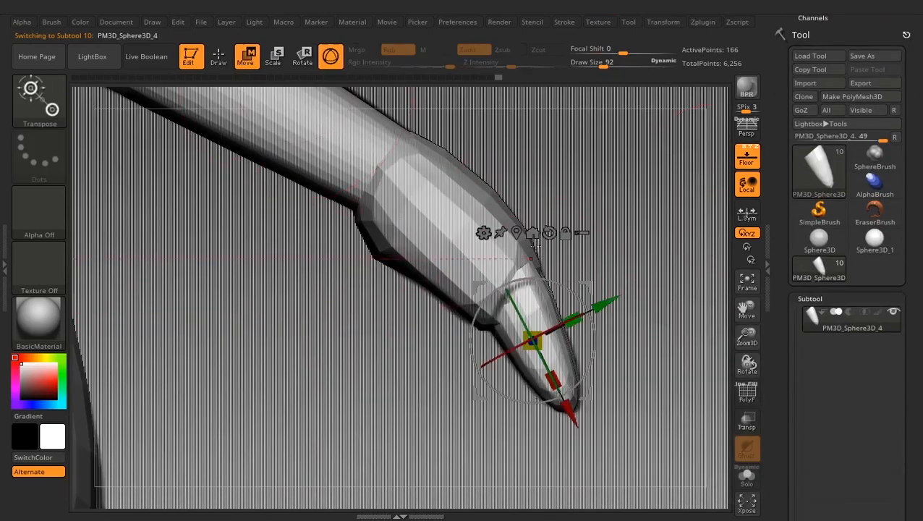
key("q")
key("space")
left_click_drag(525, 266, 535, 267)
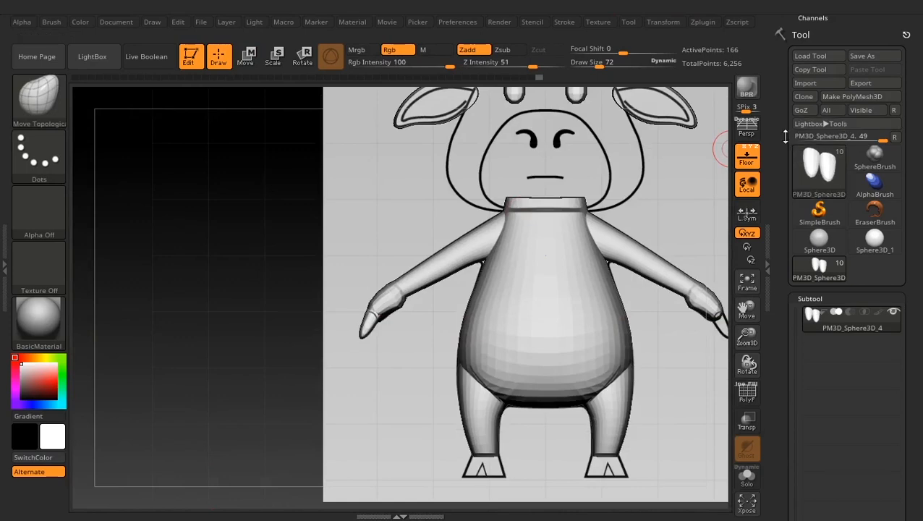
- Mirror and weld the fingers subtool onto the opposite hand
left_click_drag(786, 136, 773, 58)
left_click_drag(782, 337, 785, 204)
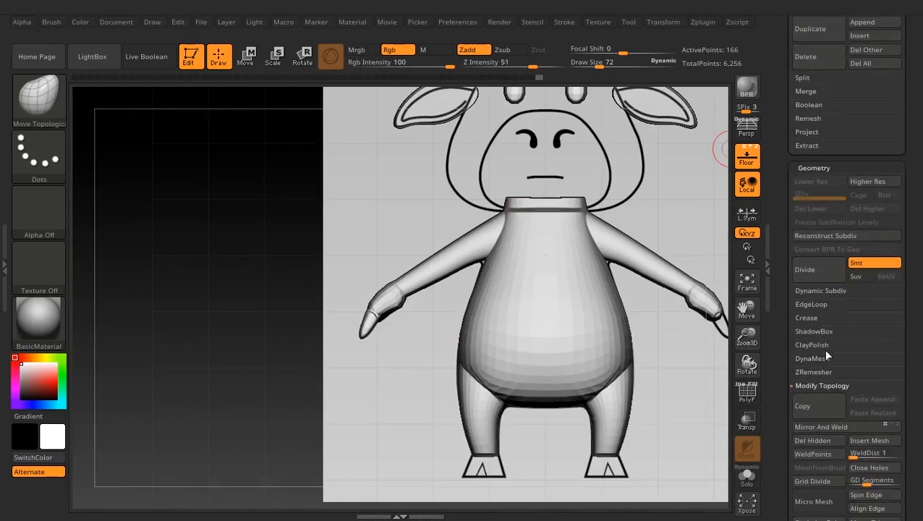
left_click(820, 426)
left_click(654, 458)
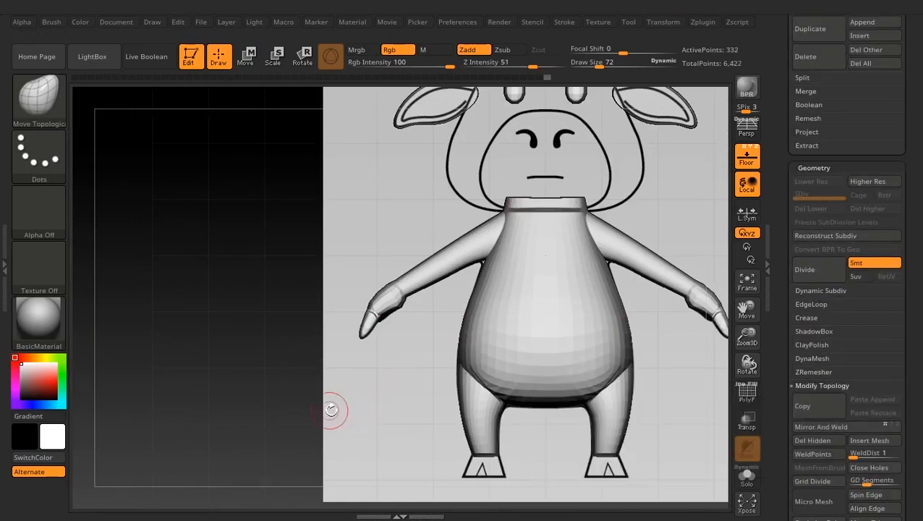
- Insert a Cylinder3D as a new subtool for the hoof
left_click_drag(330, 406, 180, 277, "alt")
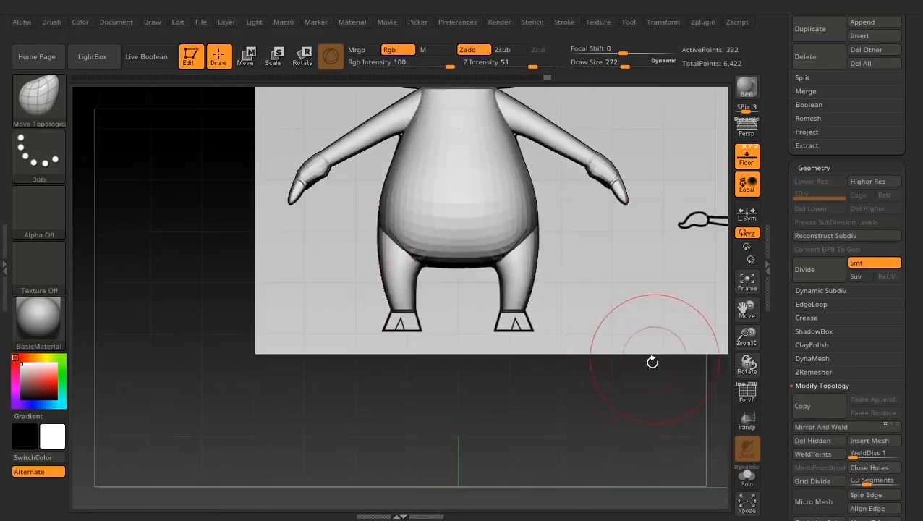
left_click_drag(786, 160, 787, 297)
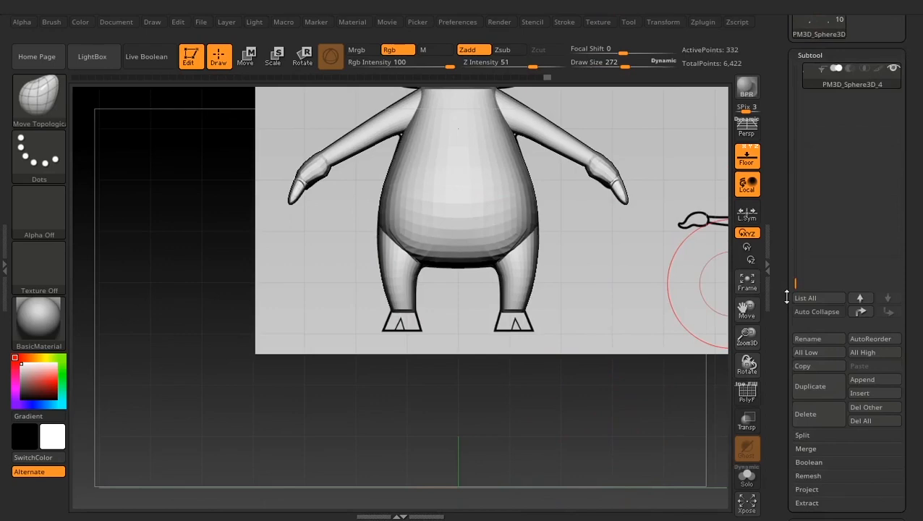
left_click(871, 392)
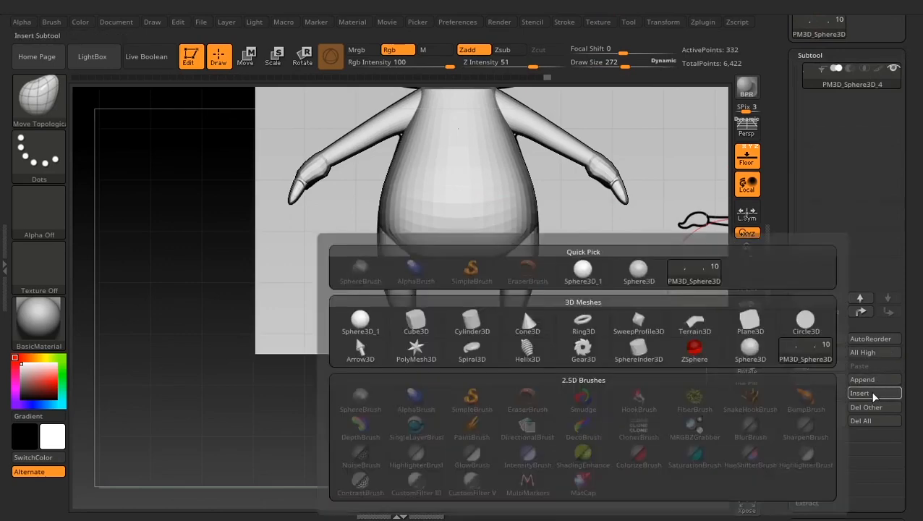
left_click(857, 391)
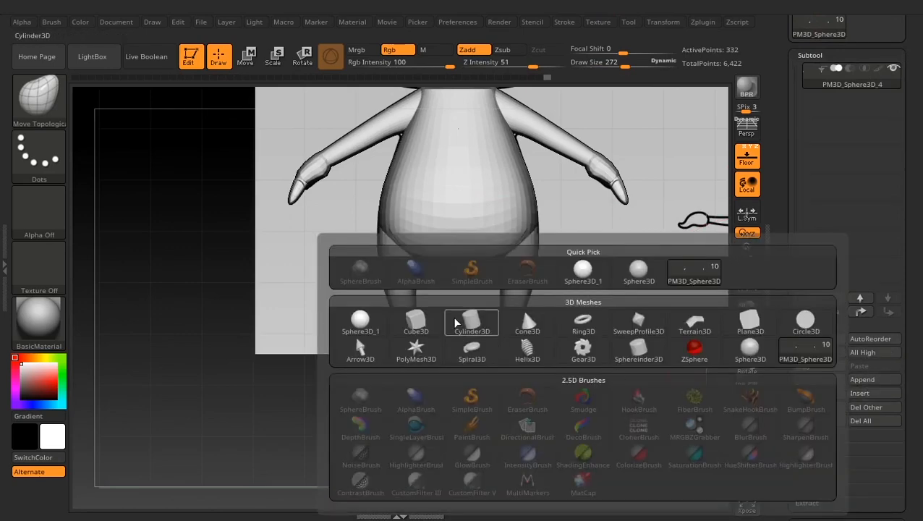
left_click(470, 322)
key("f")
left_click_drag(238, 163, 346, 123, "alt")
- Scale down the cylinder and move it onto the foot outline in the front view
left_click(247, 56)
left_click_drag(569, 165, 532, 220)
left_click_drag(474, 275, 444, 303)
left_click_drag(530, 221, 528, 280)
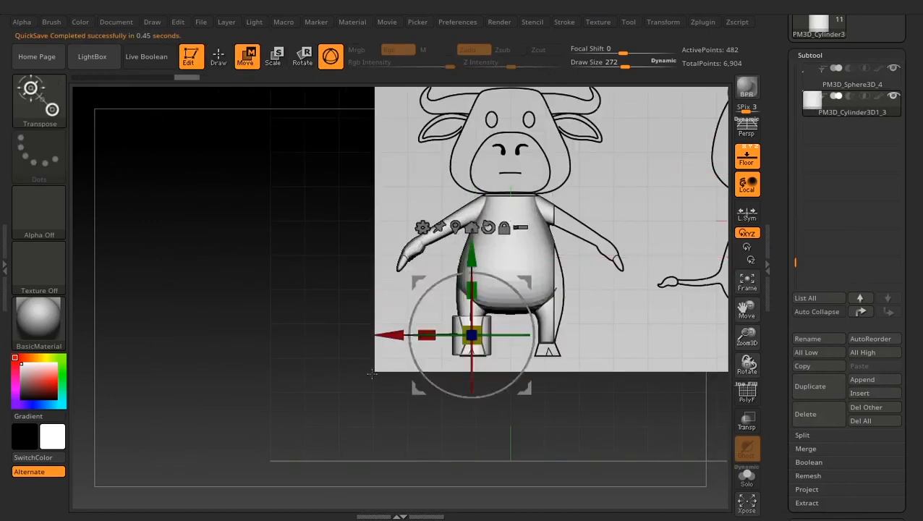
left_click_drag(615, 298, 629, 360, "alt")
right_click_drag(628, 361, 560, 246, "alt")
left_click_drag(508, 186, 513, 198)
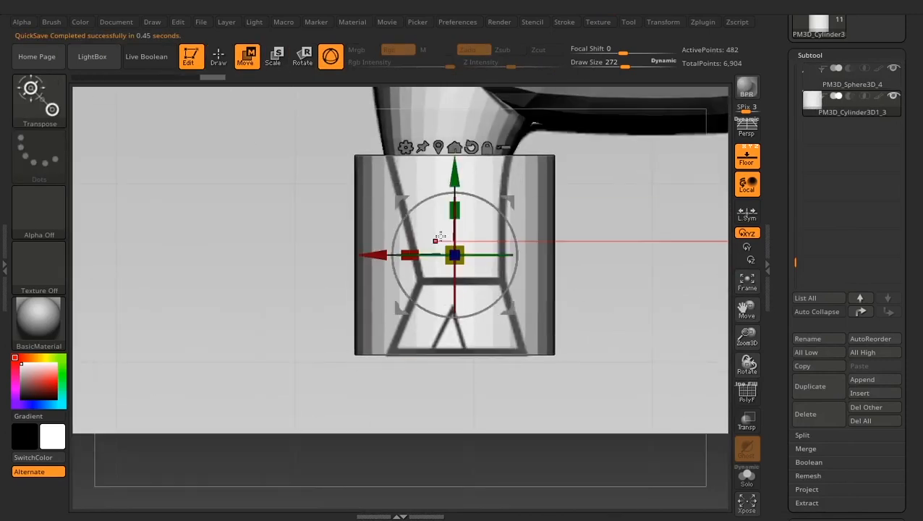
- Scale, flatten and lower the cylinder with the gizmo until it matches the hoof outline's width and height
right_click_drag(437, 238, 451, 253)
left_click_drag(452, 254, 429, 267)
left_click_drag(455, 178, 454, 218)
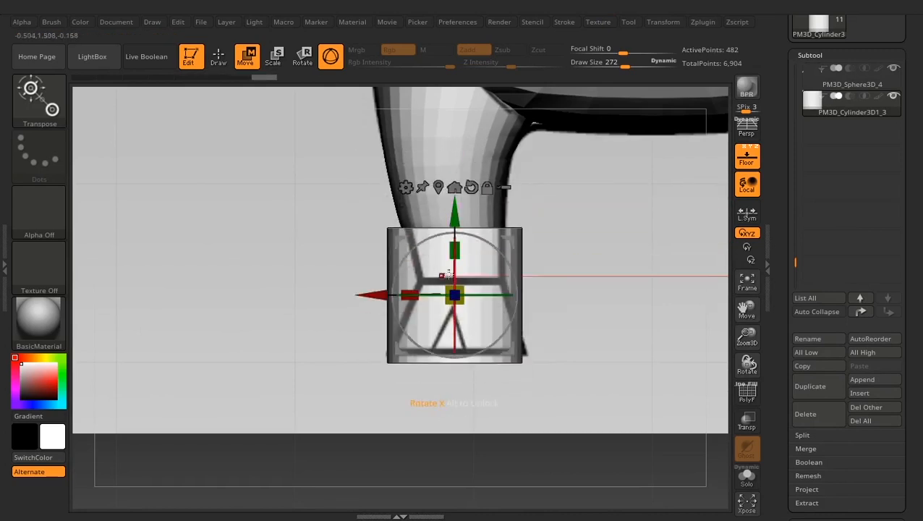
left_click_drag(457, 287, 462, 285)
left_click_drag(373, 295, 376, 295)
left_click_drag(461, 215, 462, 272)
left_click_drag(460, 306, 462, 341)
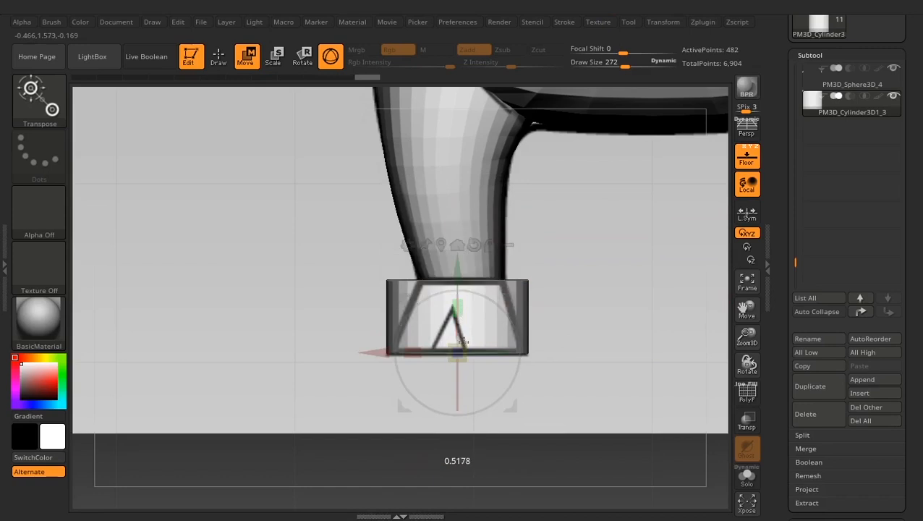
- Apply a Bend Curve deformer to the hoof cylinder and taper its upper end to the front outline
left_click(220, 56)
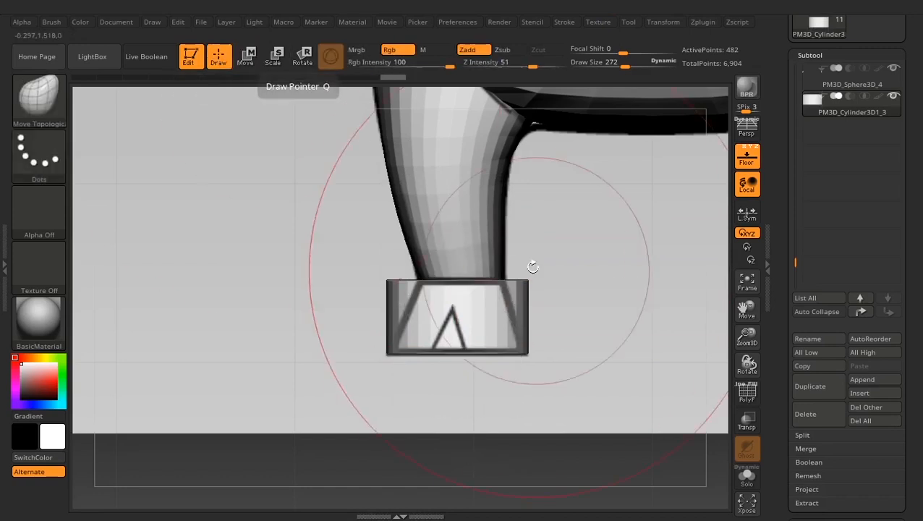
left_click(247, 56)
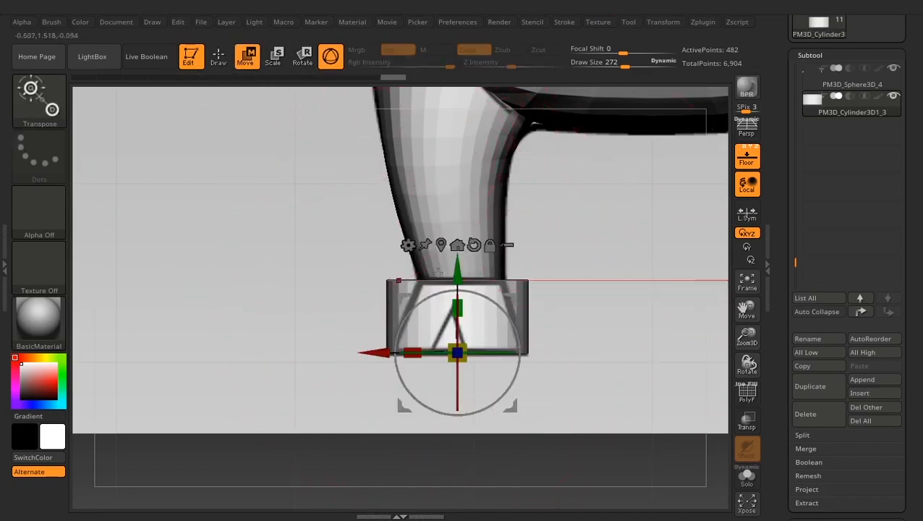
left_click(408, 245)
left_click(518, 281)
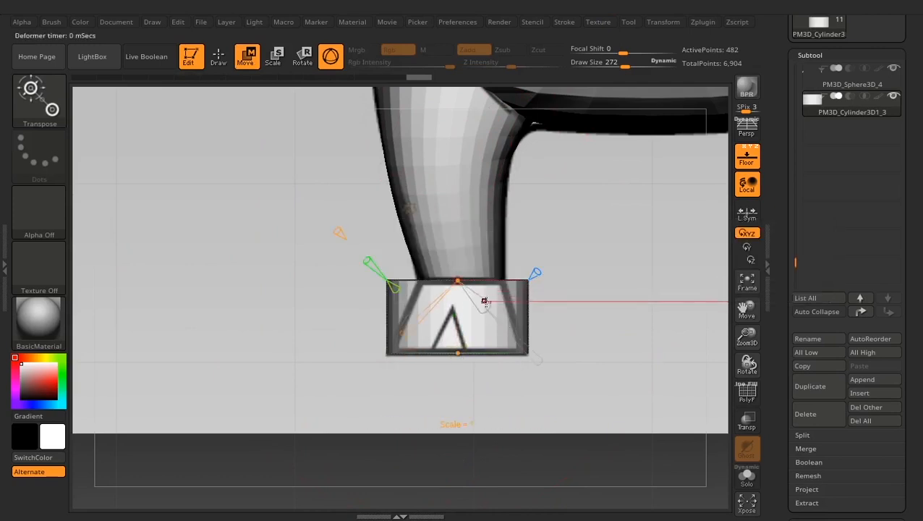
left_click_drag(485, 300, 475, 295)
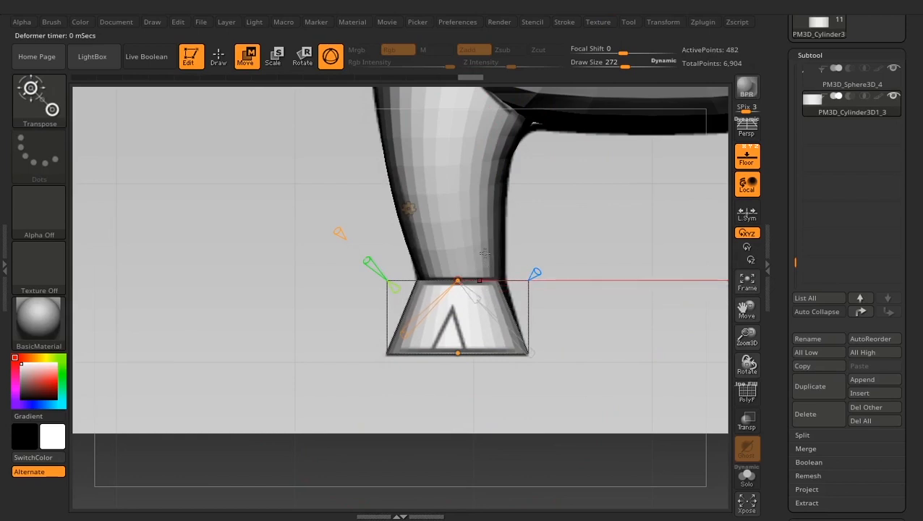
- Switch the tapered hoof's transform type to Deformer and view its control cage from several angles
left_click(409, 210)
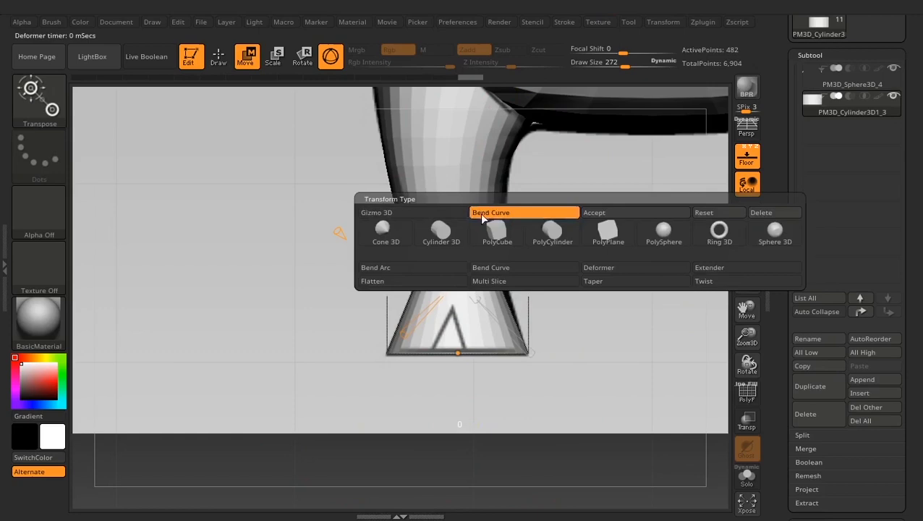
left_click(616, 266)
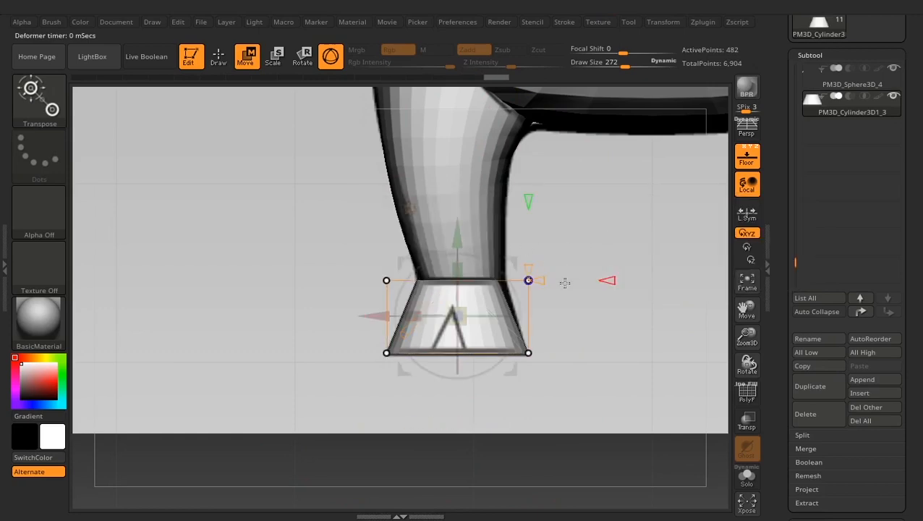
left_click_drag(585, 329, 661, 333)
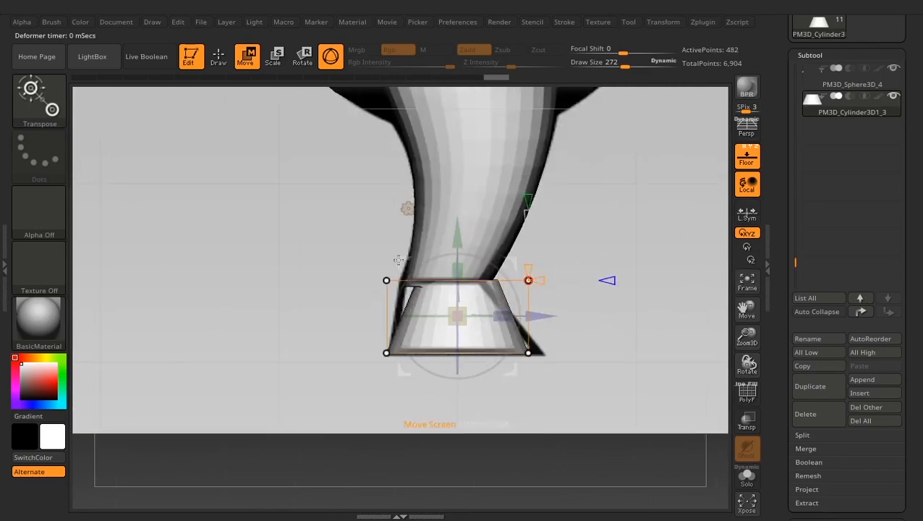
left_click_drag(587, 311, 588, 357)
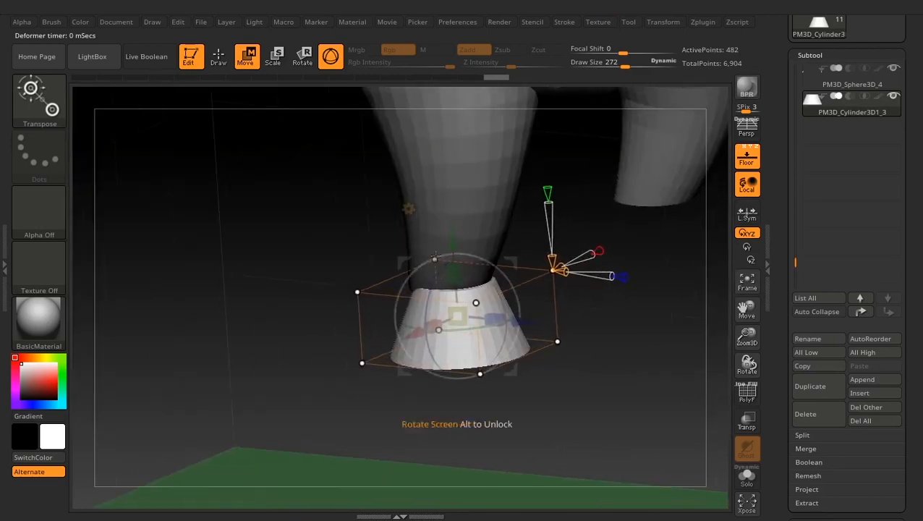
left_click_drag(591, 310, 551, 259)
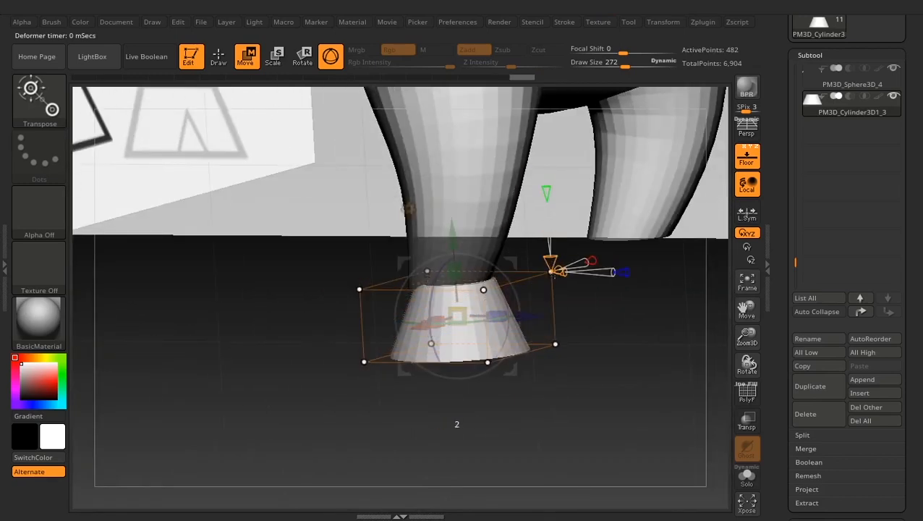
left_click_drag(565, 291, 561, 343)
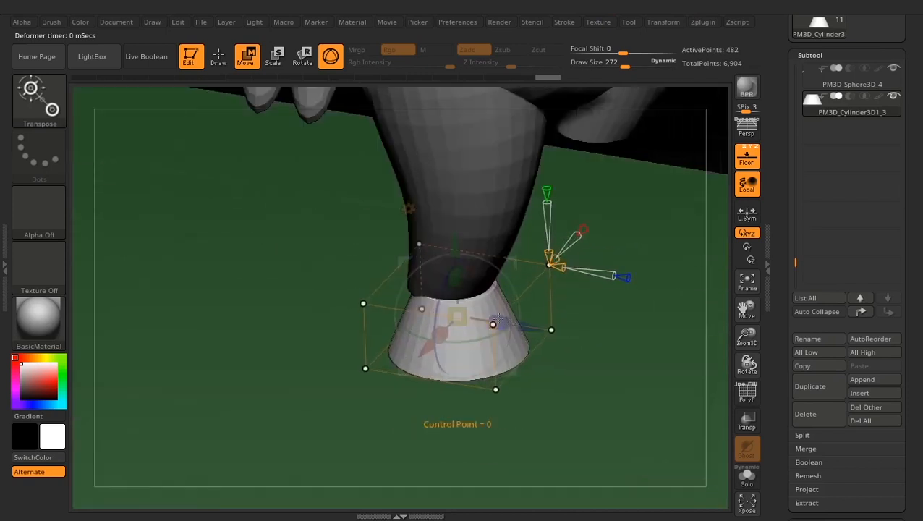
left_click_drag(593, 300, 499, 276)
- Select the cage's upper control points and shift them along Z in the side view to align the hoof's top with the leg
left_click(499, 306)
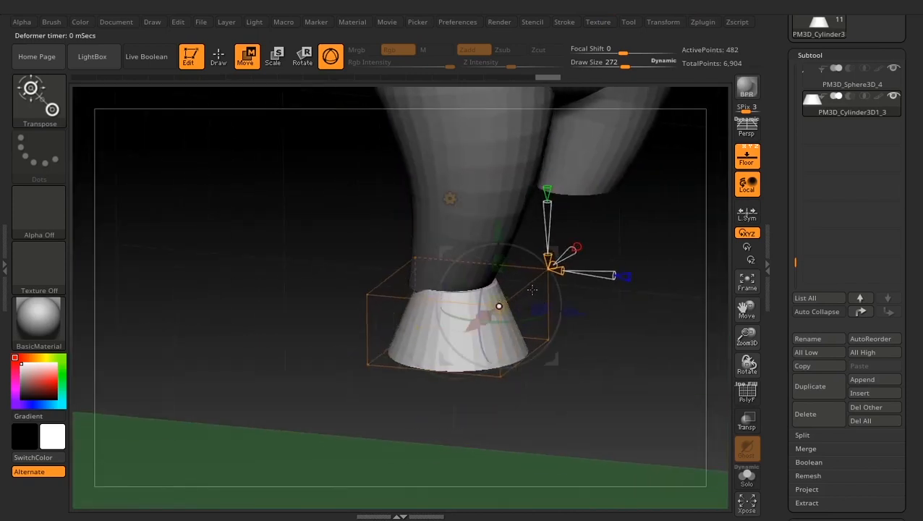
mouse_move(499, 306)
left_mouse_down()
mouse_move(459, 290)
mouse_move(498, 307)
left_mouse_up()
key("ctrl+z")
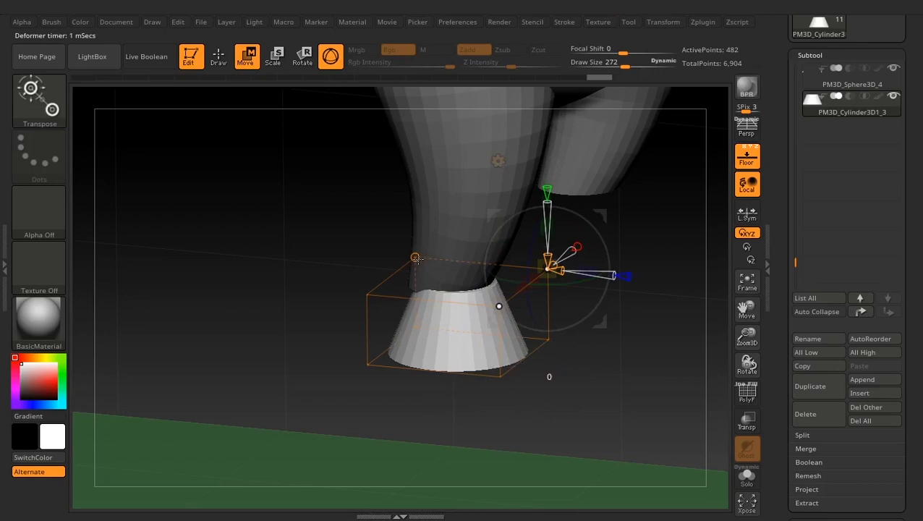
left_click(416, 258)
left_click(366, 294)
left_click_drag(577, 373, 590, 337, "shift")
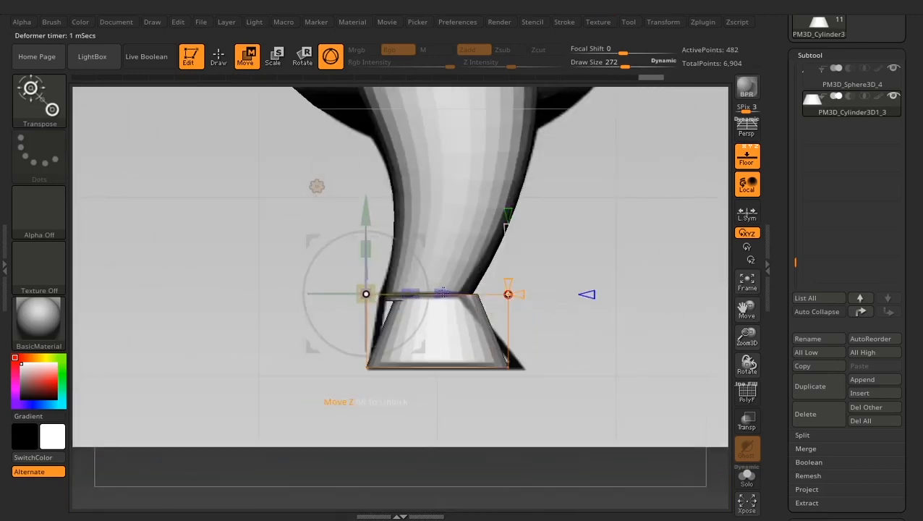
left_click_drag(440, 293, 424, 293)
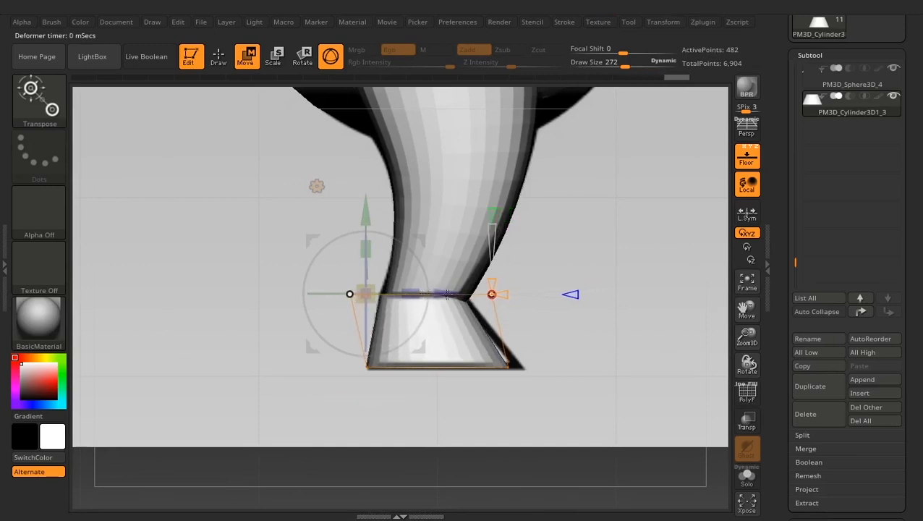
- Slightly enlarge the hoof cage's upper control points and shift them along X and Z to fit the front and side outlines
left_click_drag(669, 352, 589, 364)
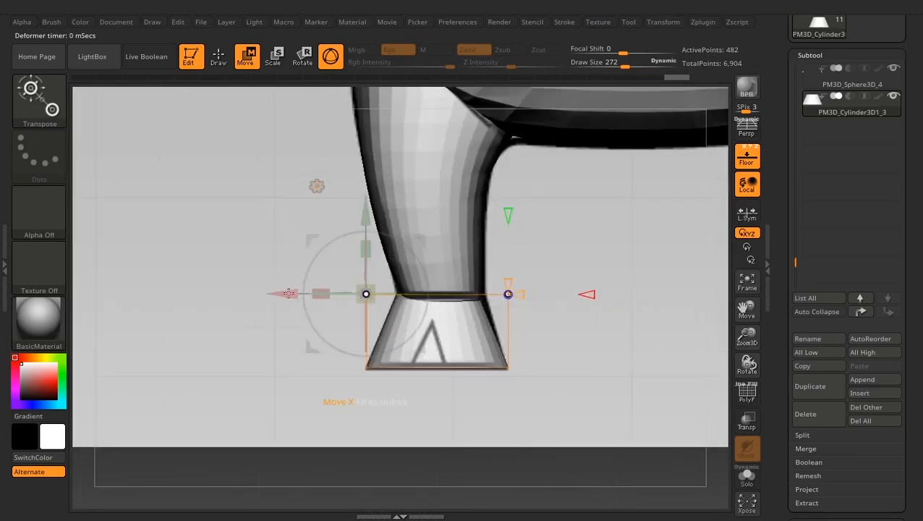
left_click_drag(288, 293, 292, 293)
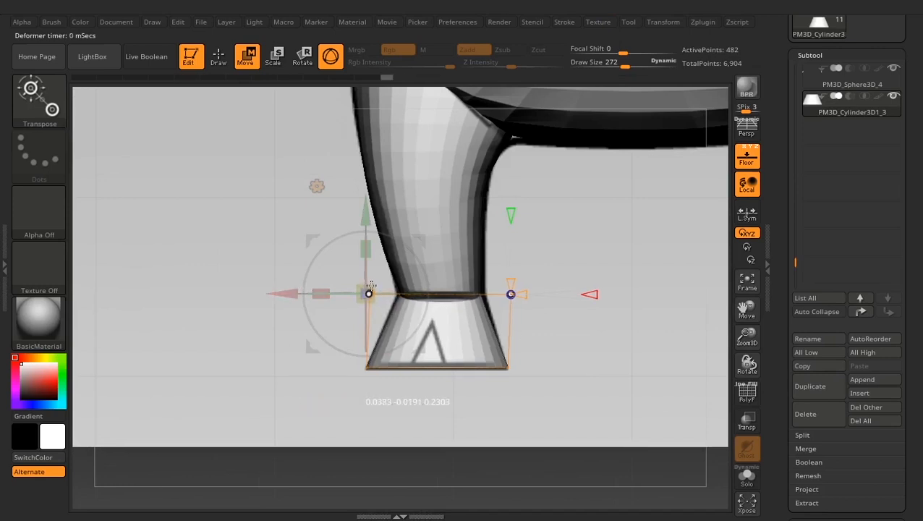
left_click_drag(370, 286, 377, 282)
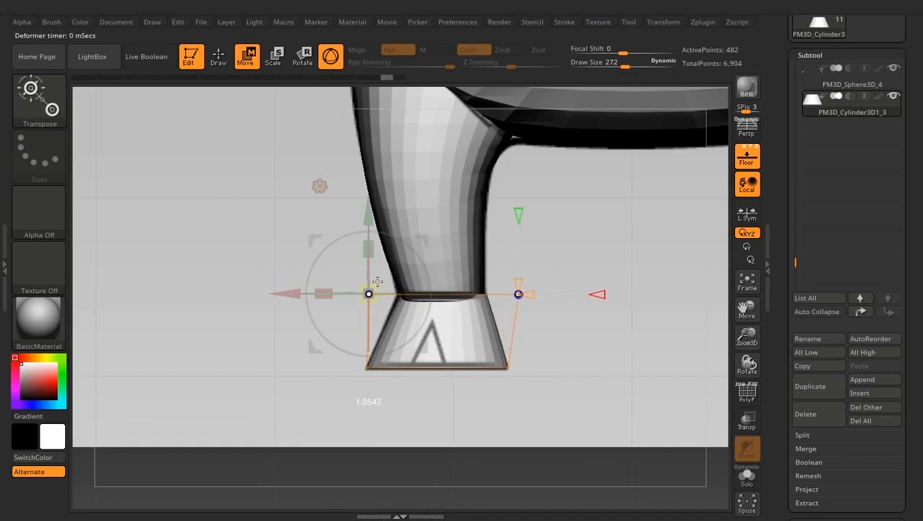
left_click_drag(295, 294, 291, 294)
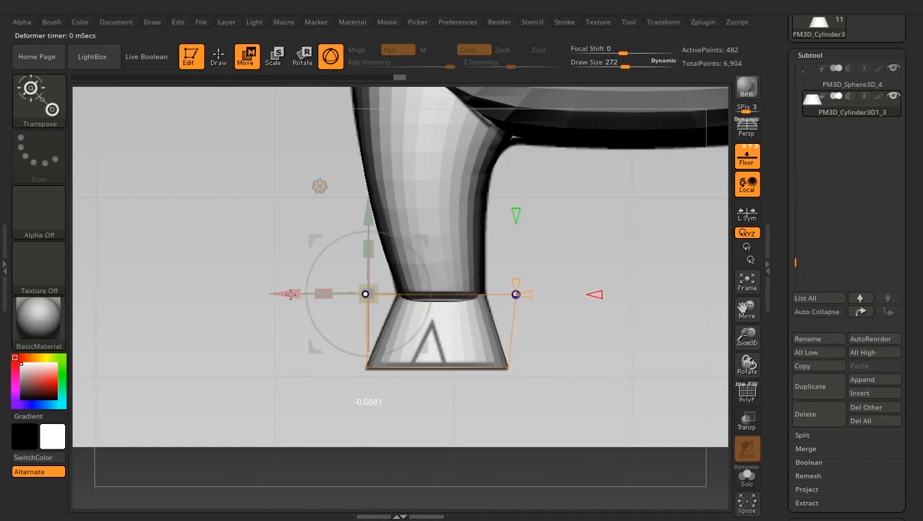
left_click_drag(179, 359, 304, 344)
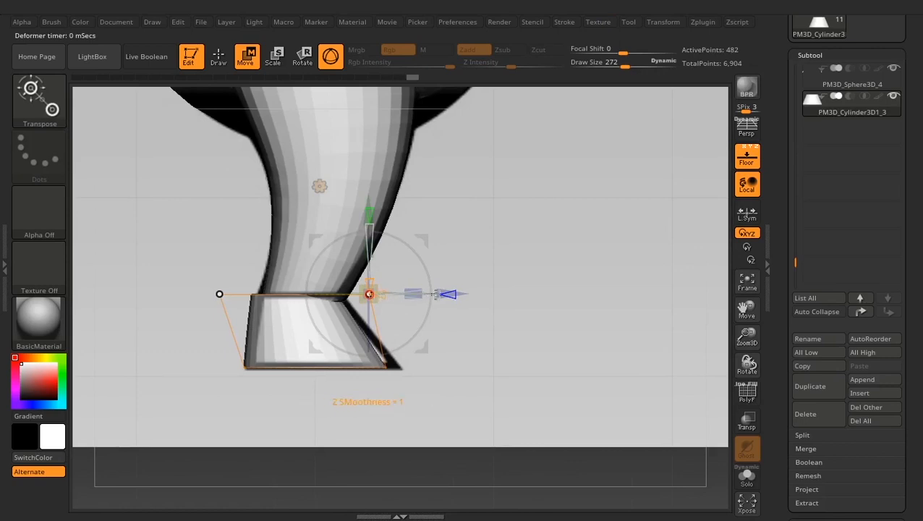
left_click_drag(461, 293, 472, 291)
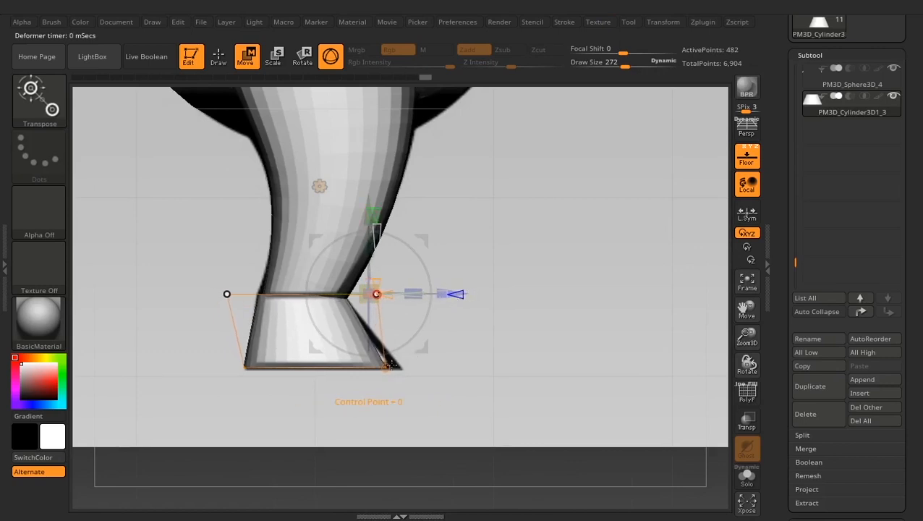
- Select the cage's lower control points and nudge them along X and Z to fit the hoof's base to the outlines
left_click(385, 368)
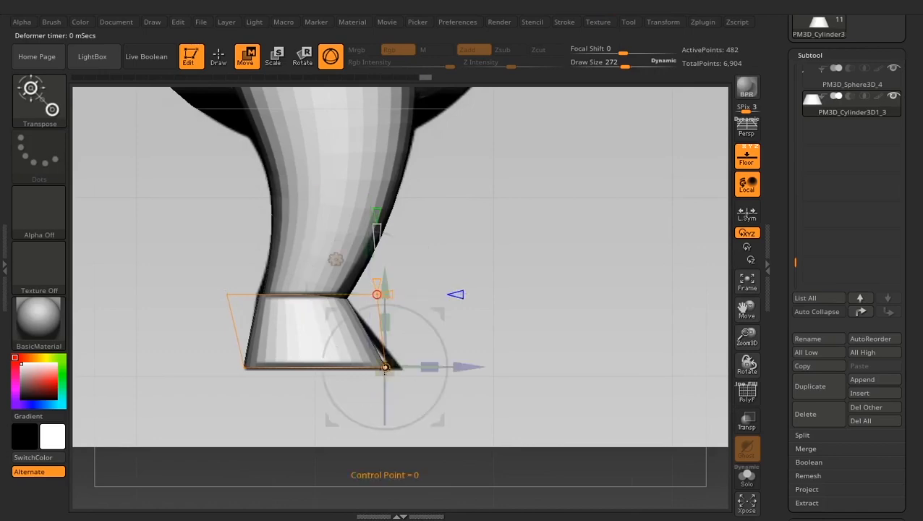
left_click_drag(530, 392, 505, 399)
left_click(514, 343)
left_click_drag(584, 348, 608, 341)
left_click_drag(379, 406, 355, 408, "shift")
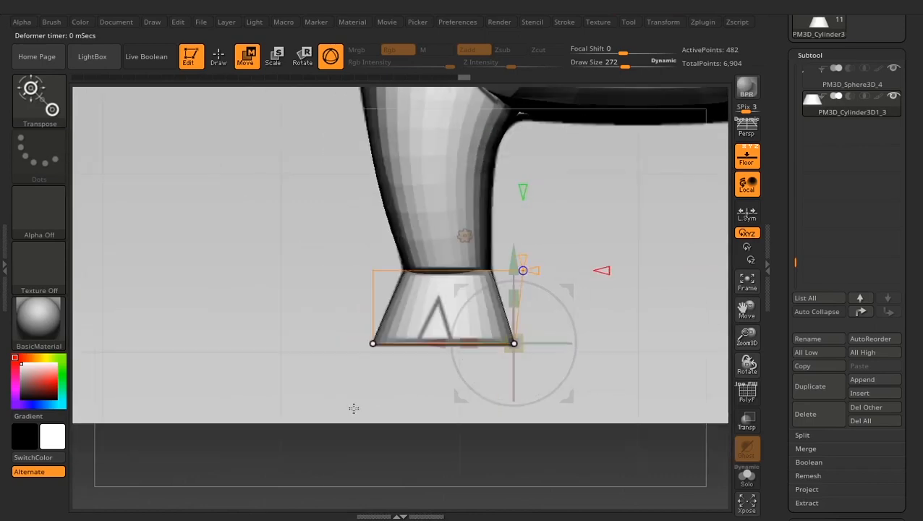
left_click_drag(439, 343, 437, 343)
mouse_move(368, 387)
left_mouse_down("alt")
mouse_move(363, 356)
mouse_move(368, 388)
left_mouse_up("alt")
left_click_drag(383, 410, 452, 419)
left_click_drag(599, 343, 594, 343)
left_click_drag(448, 409, 447, 426)
- Select the cage's four upper control points and fine-tune their position along Z so the hoof's top meets the leg
left_click(433, 333)
left_click(510, 306)
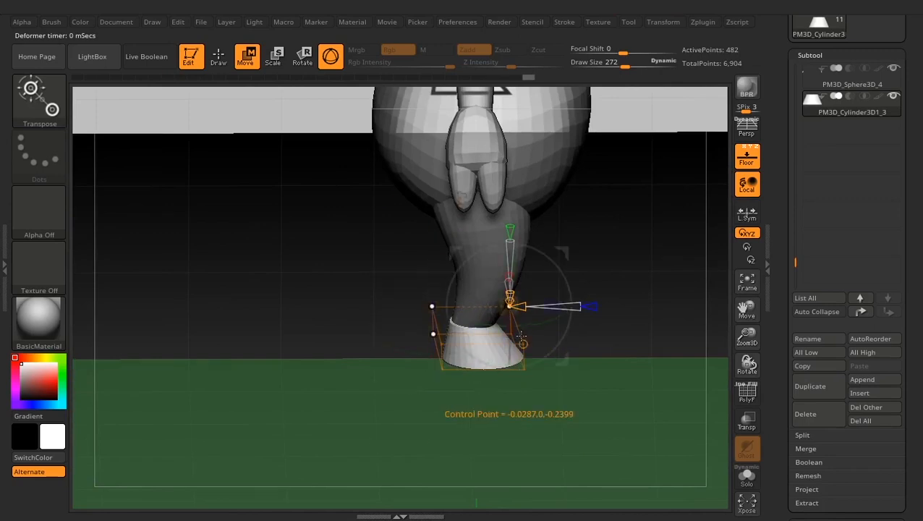
left_click(510, 333)
left_click_drag(587, 334, 591, 333)
mouse_move(602, 397)
left_mouse_down()
mouse_move(548, 401)
mouse_move(588, 396)
left_mouse_up()
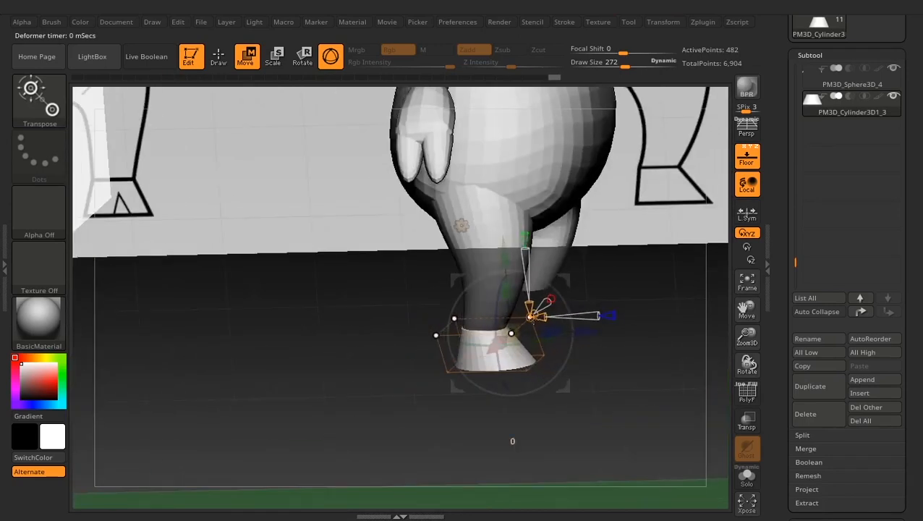
left_click_drag(586, 329, 594, 330)
left_click_drag(602, 394, 535, 390)
left_click_drag(605, 333, 603, 334)
left_click_drag(367, 384, 428, 405)
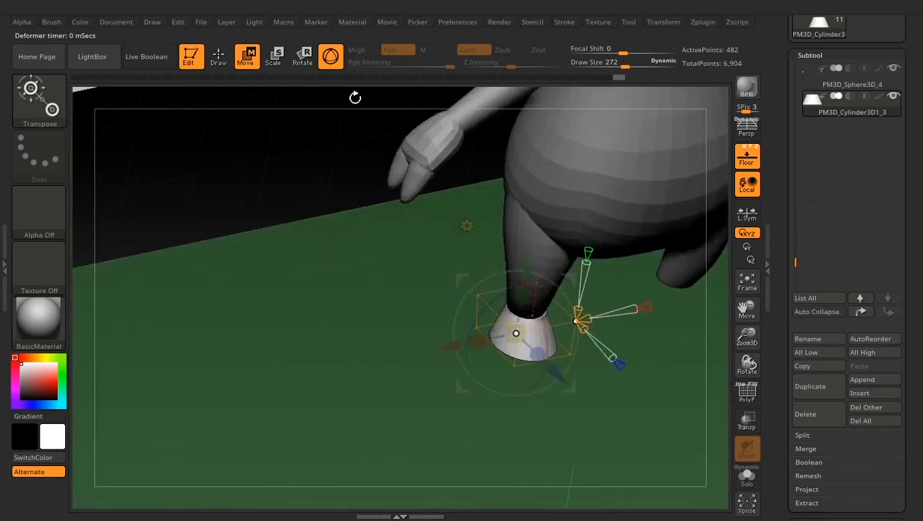
- Return the hoof's transform type to Gizmo 3D and check the hoof against the front reference and from an angled view
left_click(467, 226)
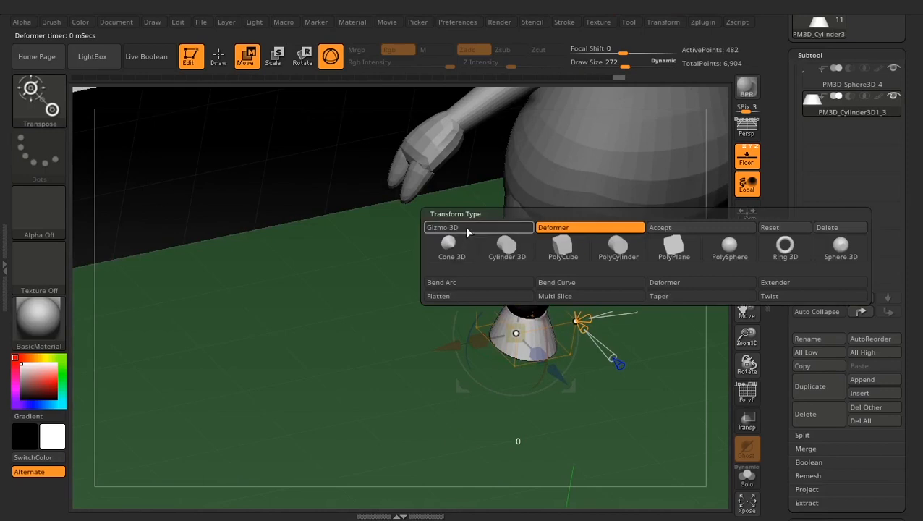
left_click(439, 228)
left_click_drag(466, 335, 463, 336)
left_click_drag(631, 391, 591, 319)
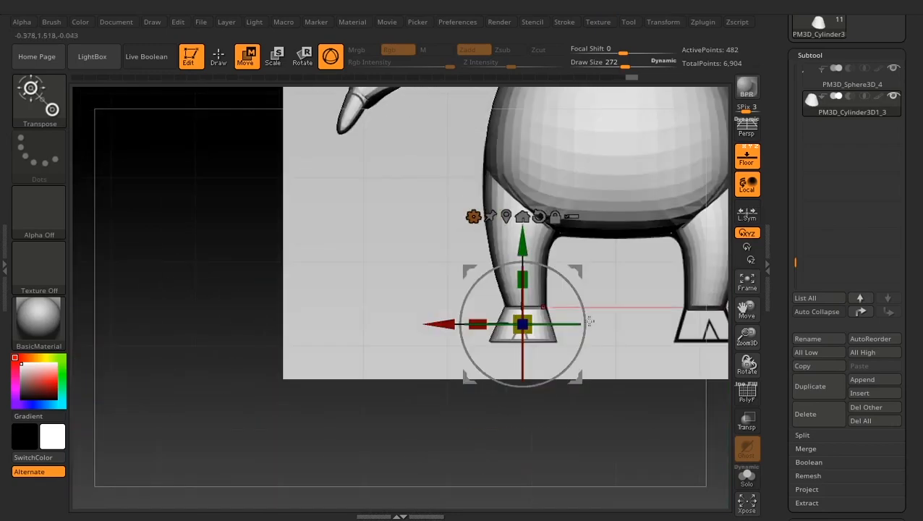
left_click_drag(612, 365, 541, 412, "alt")
left_click_drag(629, 417, 620, 344)
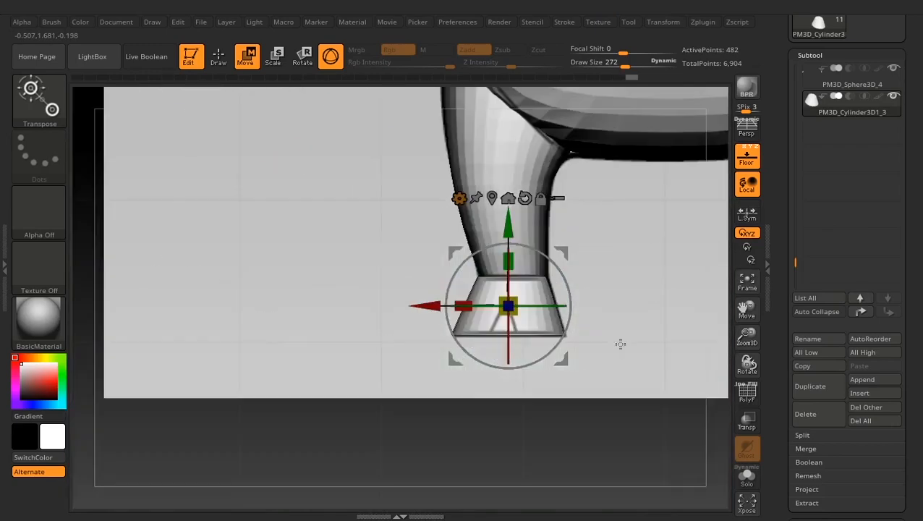
left_click_drag(599, 416, 539, 412, "alt")
left_click_drag(539, 412, 588, 442)
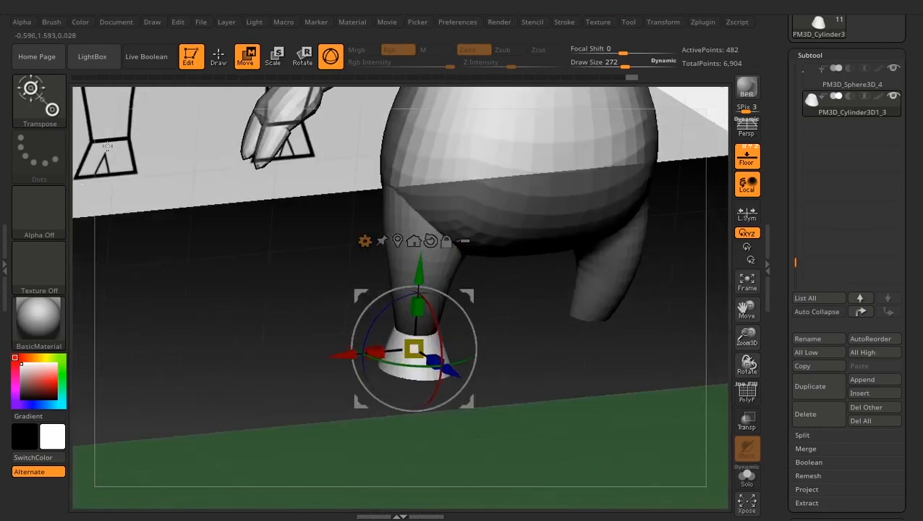
left_click_drag(579, 382, 578, 395)
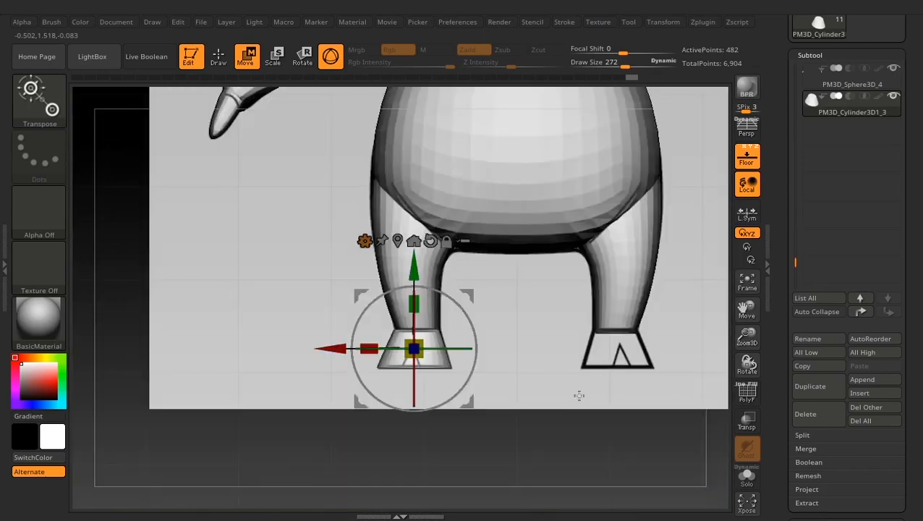
- Switch to Draw mode and append a Cube3D as a new subtool
left_click(217, 62)
mouse_move(532, 364)
left_mouse_down("alt")
mouse_move(496, 383)
mouse_move(522, 402)
mouse_move(622, 221)
left_mouse_up("alt")
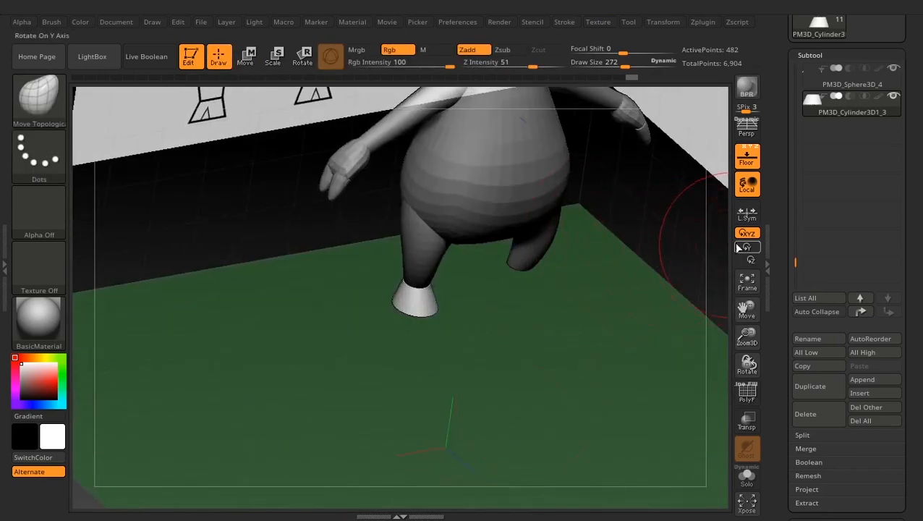
left_click_drag(790, 185, 785, 218)
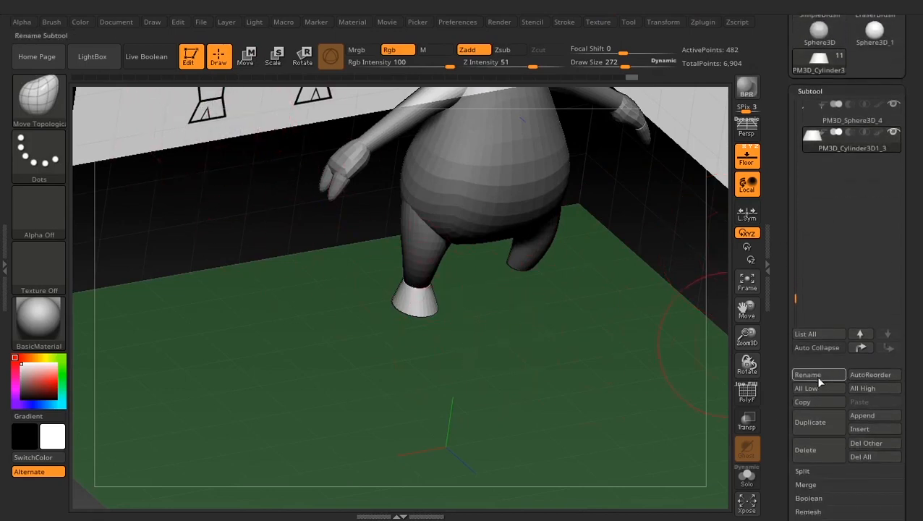
mouse_move(783, 391)
left_mouse_down()
mouse_move(784, 338)
mouse_move(786, 463)
mouse_move(787, 391)
left_mouse_up()
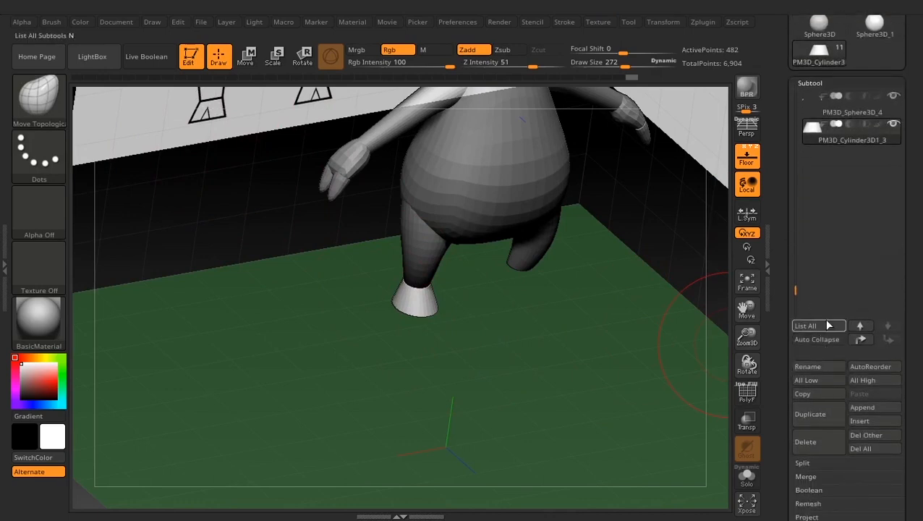
left_click(876, 408)
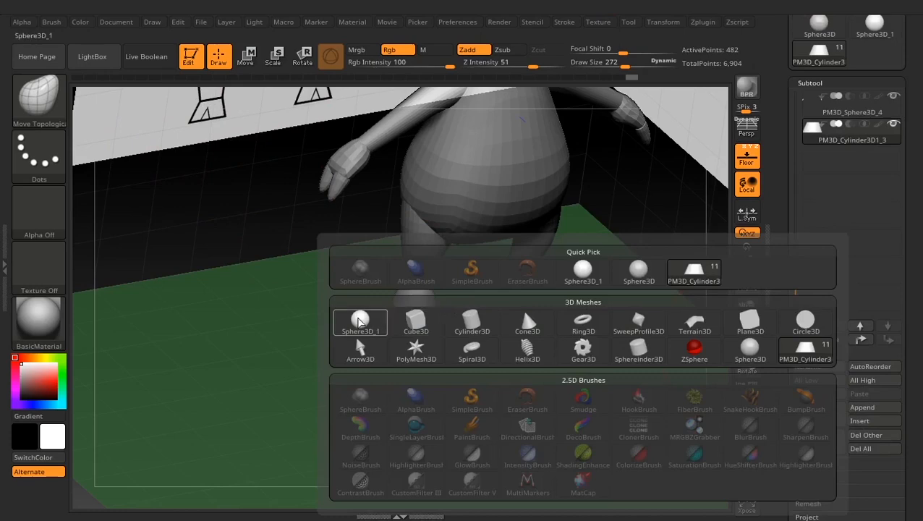
left_click(409, 325)
right_click_drag(579, 370, 587, 420, "ctrl")
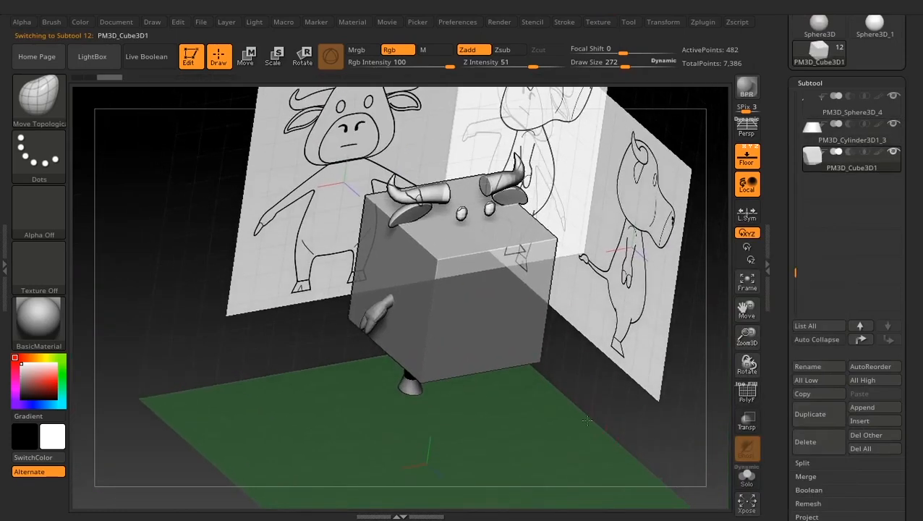
- Rotate the cube about 45 degrees around Y, scale it down, and reset the gizmo orientation in the top view
left_click(245, 56)
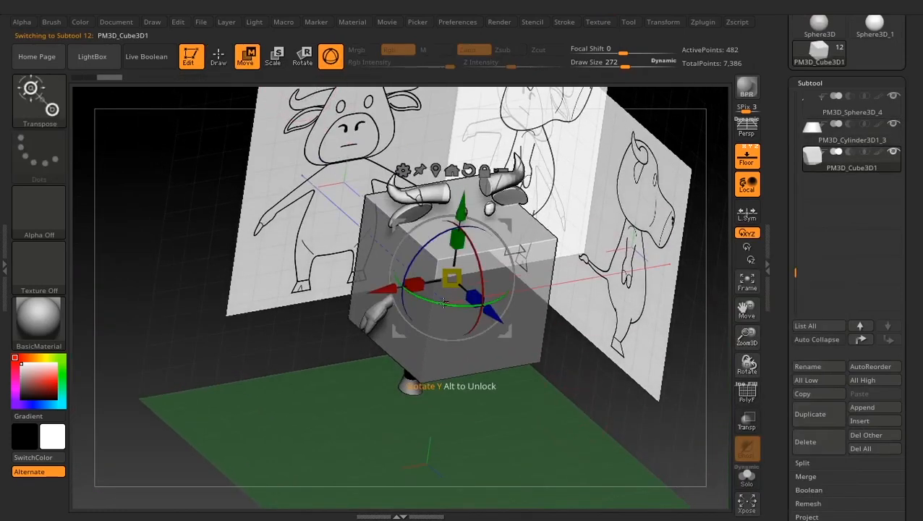
left_click_drag(443, 302, 502, 313)
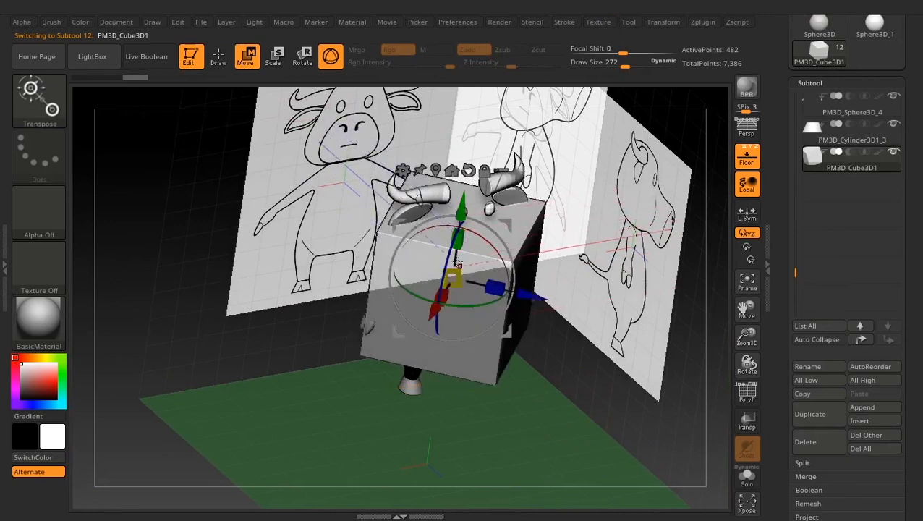
left_click_drag(454, 276, 389, 298)
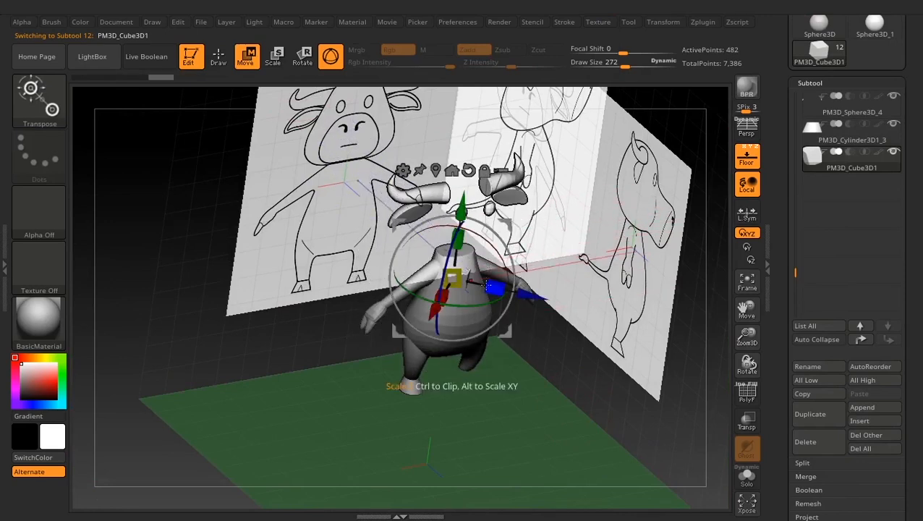
left_click_drag(488, 416, 490, 467, "shift")
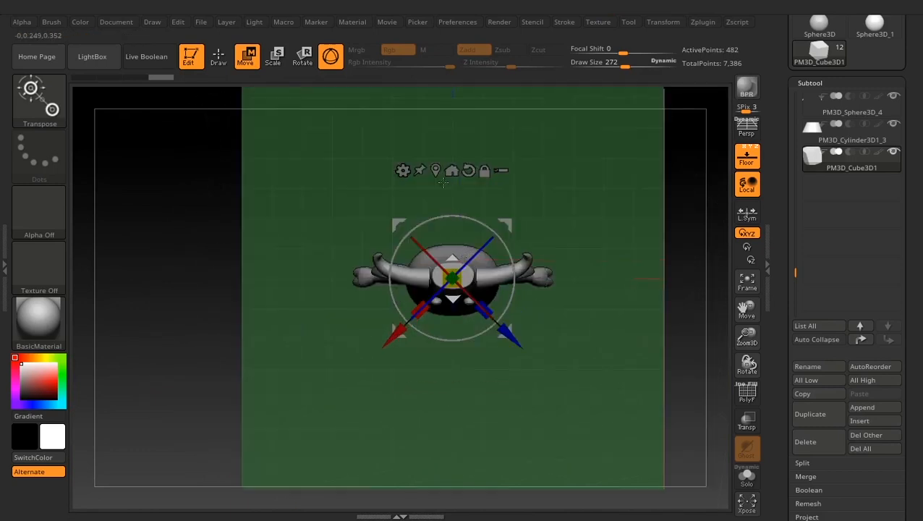
left_click(469, 170)
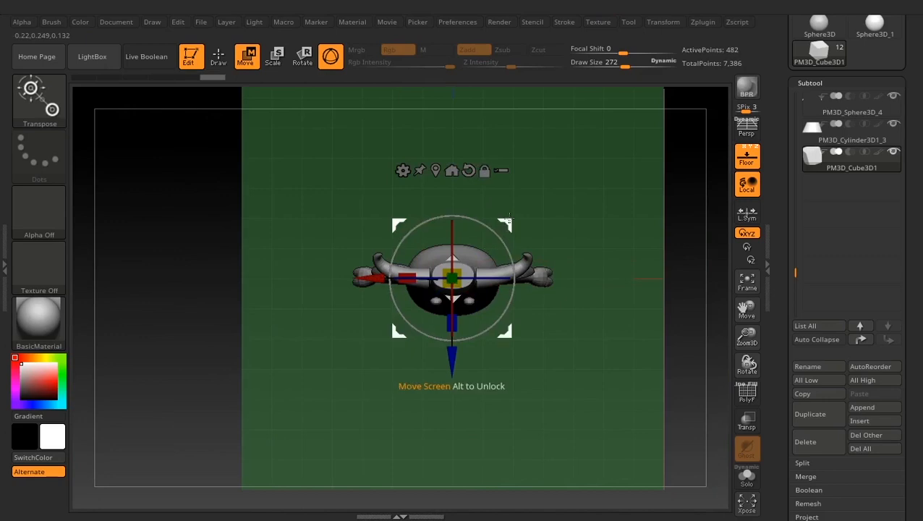
- Move the cube forward and sideways in line with the leg, then shrink it and lower it to hoof height
left_click_drag(508, 220, 477, 266)
key("ctrl+z")
left_click_drag(511, 225, 479, 262)
left_click_drag(513, 336, 516, 272)
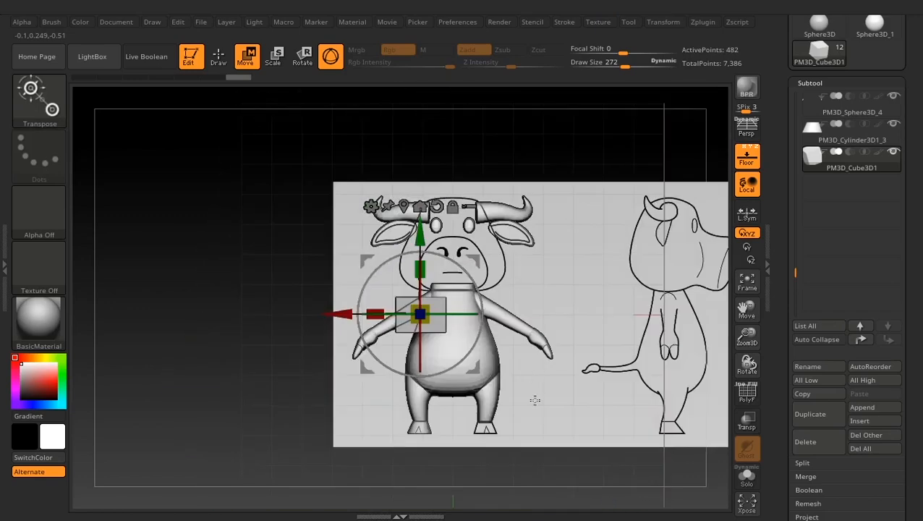
left_click_drag(535, 400, 587, 284, "alt")
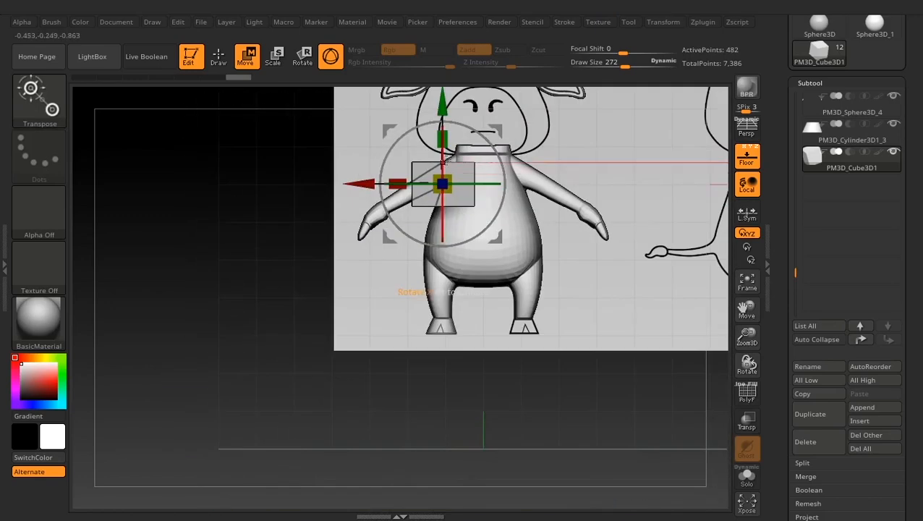
mouse_move(443, 184)
left_mouse_down()
mouse_move(432, 196)
mouse_move(442, 189)
left_mouse_up()
left_click_drag(442, 114, 449, 264)
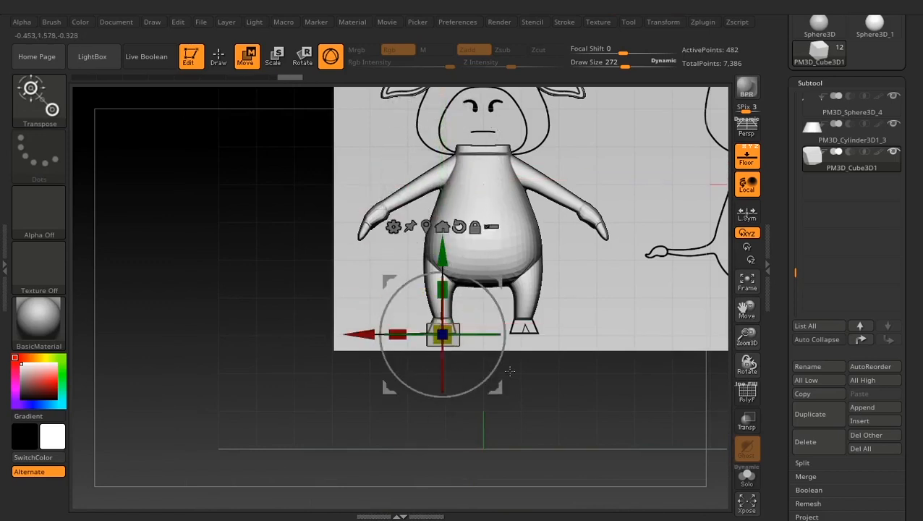
- Stretch the cube along Z into an elongated diamond and move it back toward the front of the hoof
left_click_drag(595, 391, 643, 492)
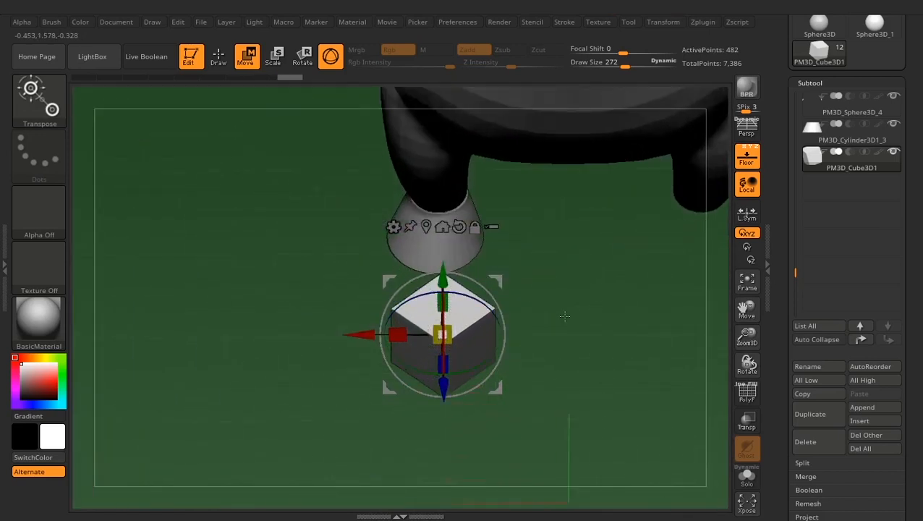
left_click_drag(616, 435, 641, 467)
left_click_drag(450, 374, 454, 391)
left_click_drag(620, 362, 466, 379)
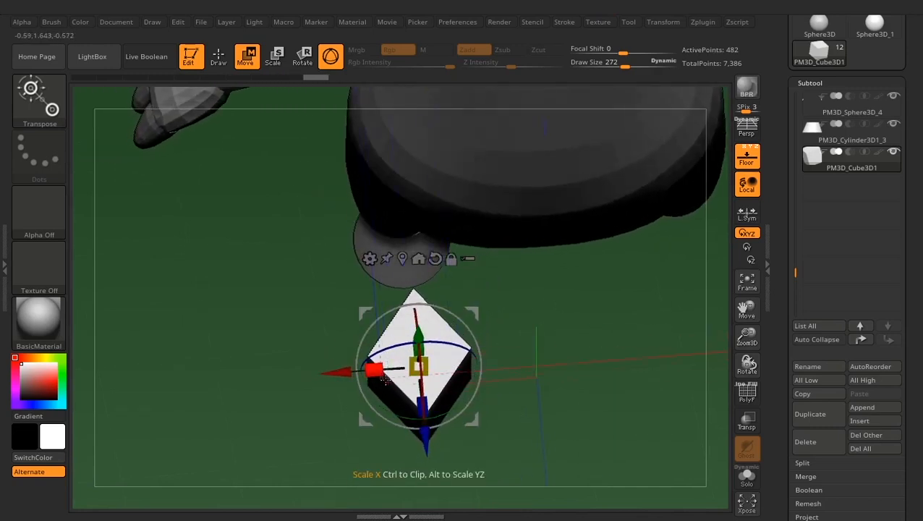
left_click_drag(424, 436, 421, 402)
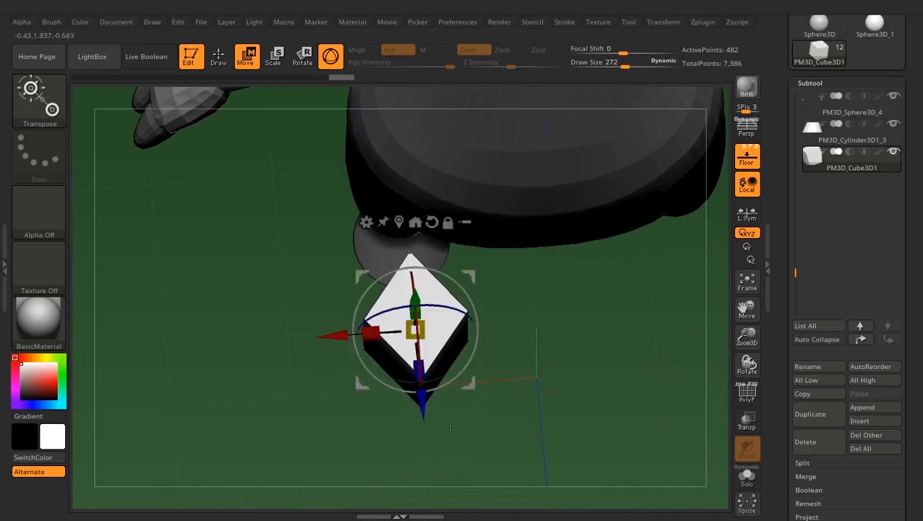
- Nudge the cube along X, tilt it slightly in the side view, and raise it level with the hoof
left_click_drag(522, 394, 515, 177)
left_click_drag(399, 259, 382, 255)
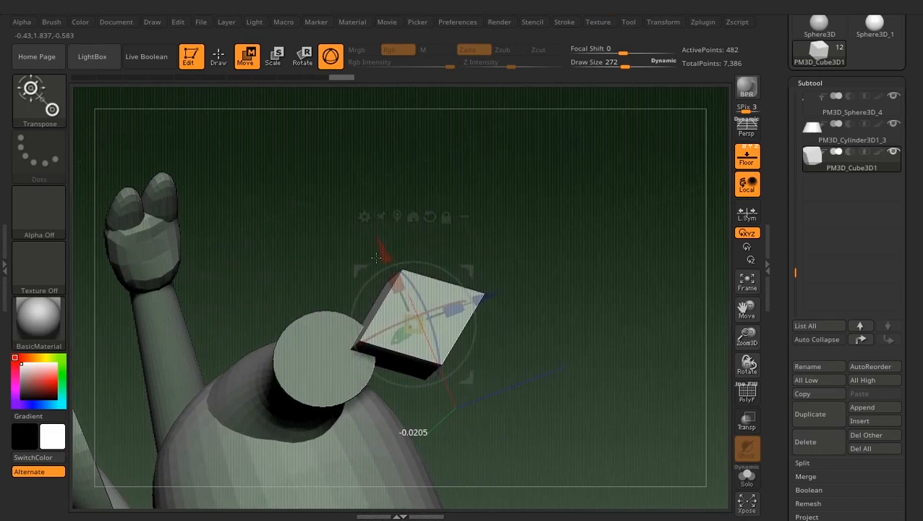
left_click_drag(377, 257, 376, 258)
mouse_move(619, 309)
left_mouse_down()
mouse_move(559, 416)
mouse_move(596, 297)
mouse_move(620, 322)
mouse_move(625, 300)
left_mouse_up()
left_click_drag(420, 251, 420, 230)
left_click_drag(585, 361, 468, 256)
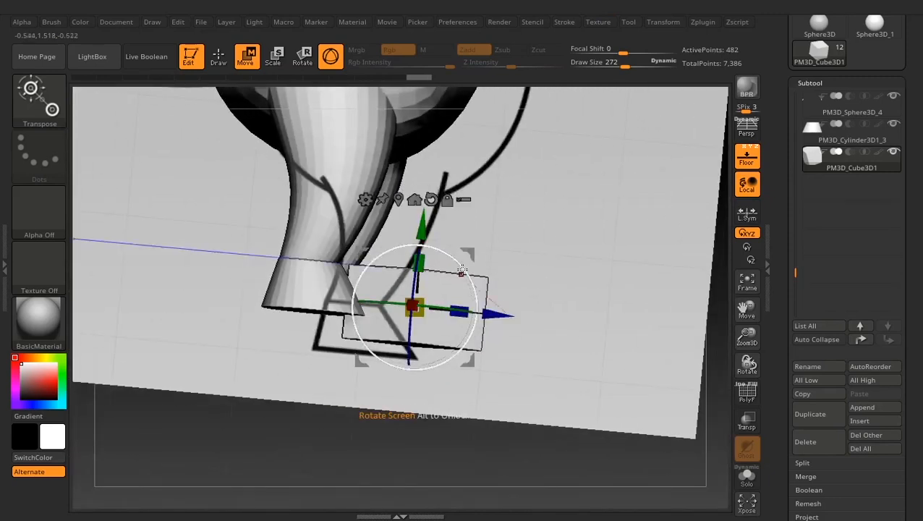
left_click_drag(461, 270, 466, 277)
left_click_drag(415, 230, 414, 220)
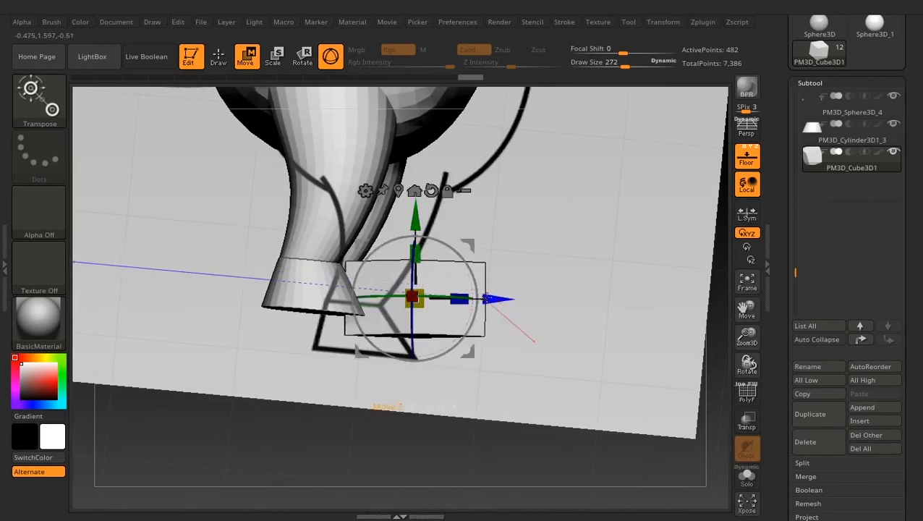
- Nudge the cube along Z at the front of the hoof and adjust it slightly along X
left_click_drag(489, 298, 492, 298)
left_click_drag(595, 383, 463, 268)
left_click_drag(381, 265, 377, 261)
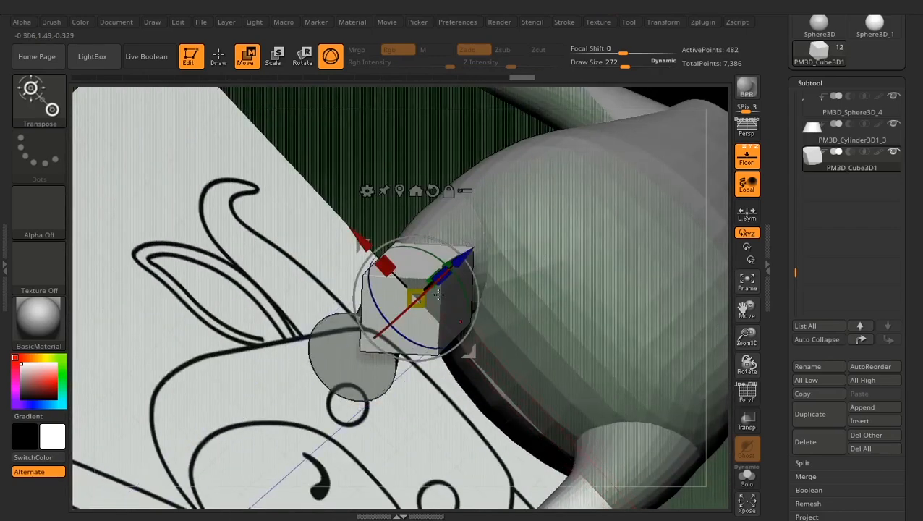
left_click_drag(358, 121, 586, 326)
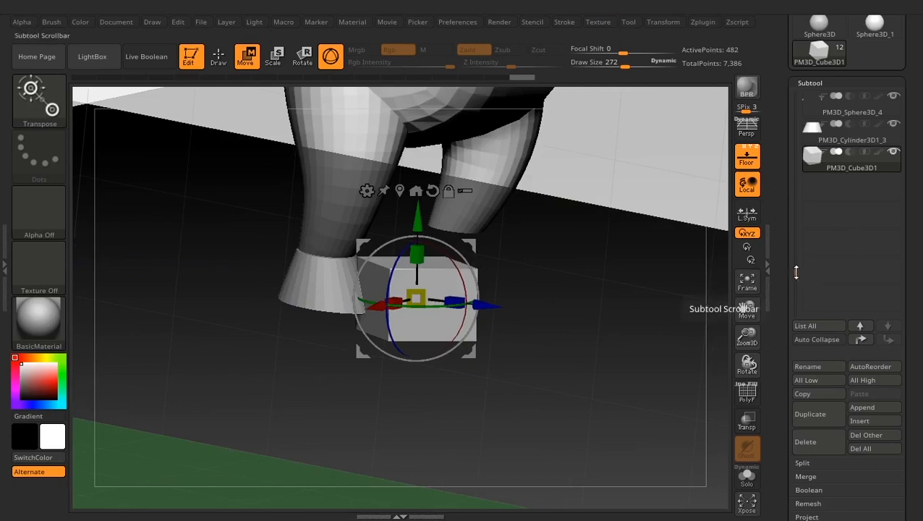
- Hide the body, leg, arm and hand subtools so only the hoof and the cube remain shown
left_click_drag(795, 269, 795, 112)
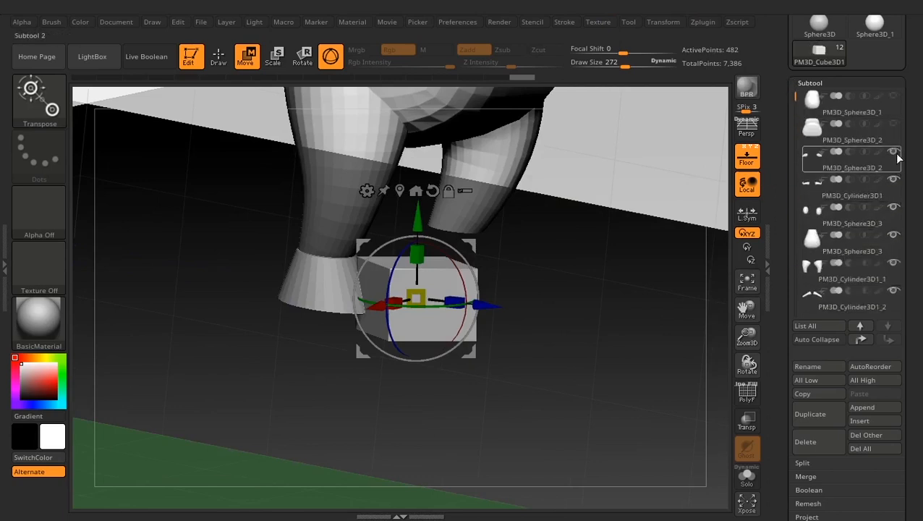
left_click(883, 186)
left_click(894, 209)
left_click(894, 237)
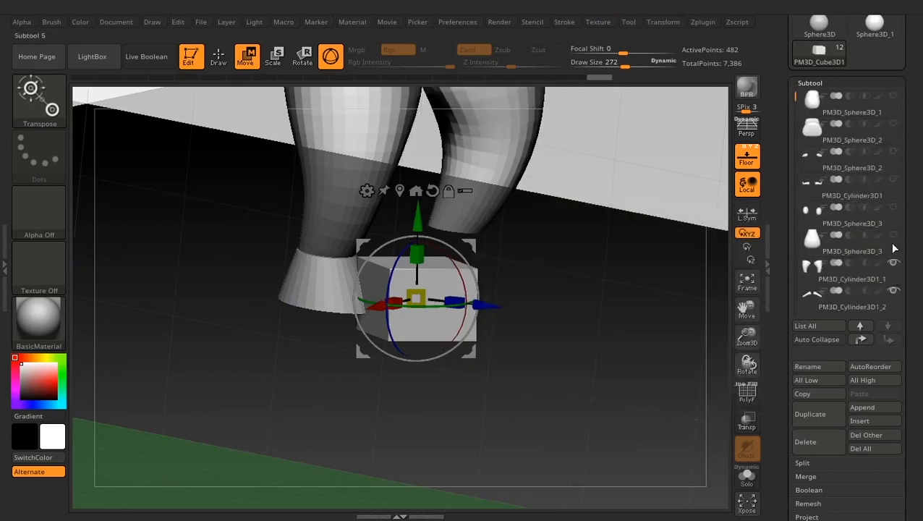
left_click(894, 264)
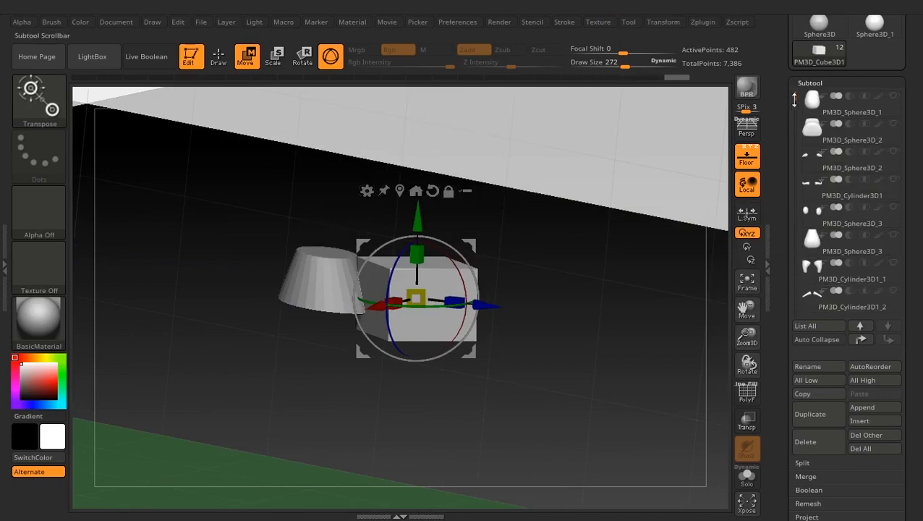
left_click_drag(793, 100, 795, 186)
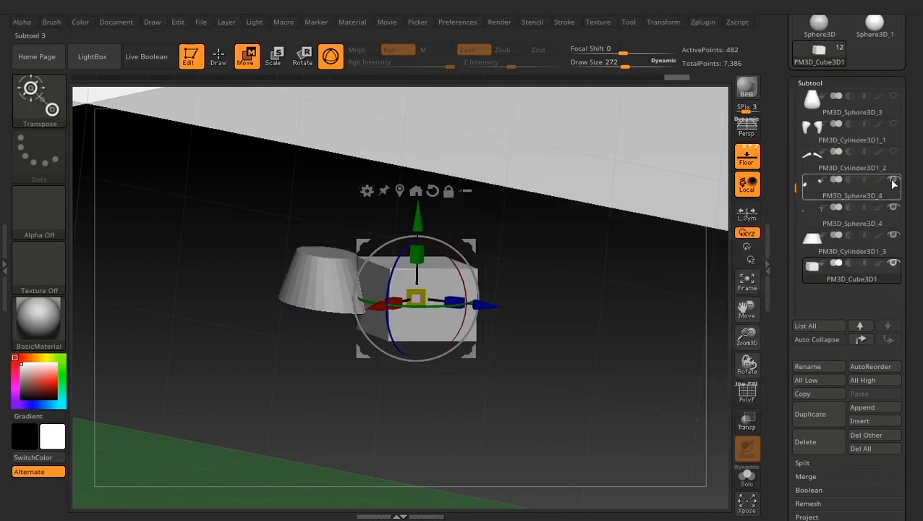
- Make the hoof the start subtool with the cube set to subtract, and turn on Live Boolean to preview the notch
left_click(811, 238)
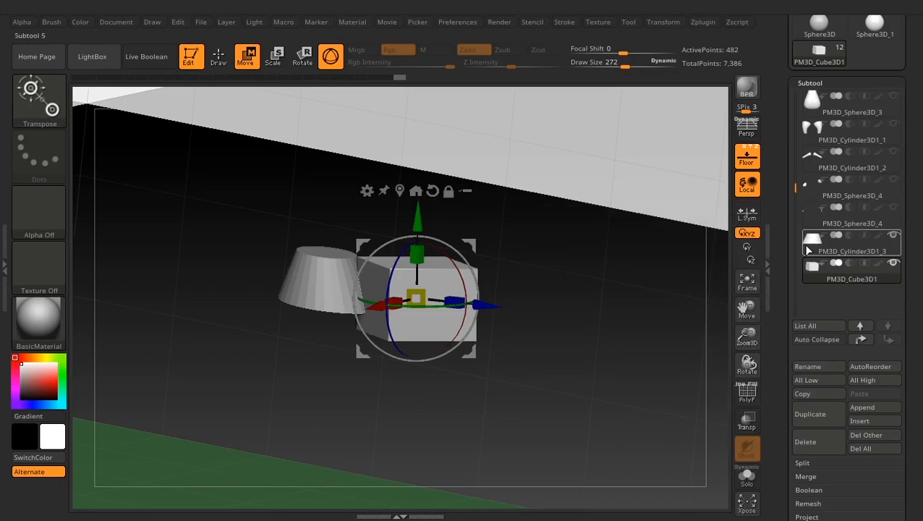
left_click(810, 247)
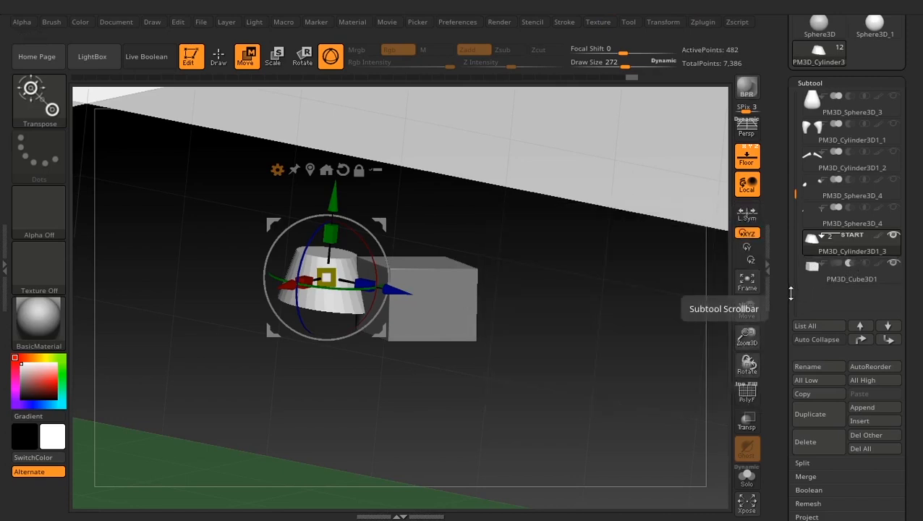
left_click(145, 58)
left_click_drag(415, 281, 543, 372)
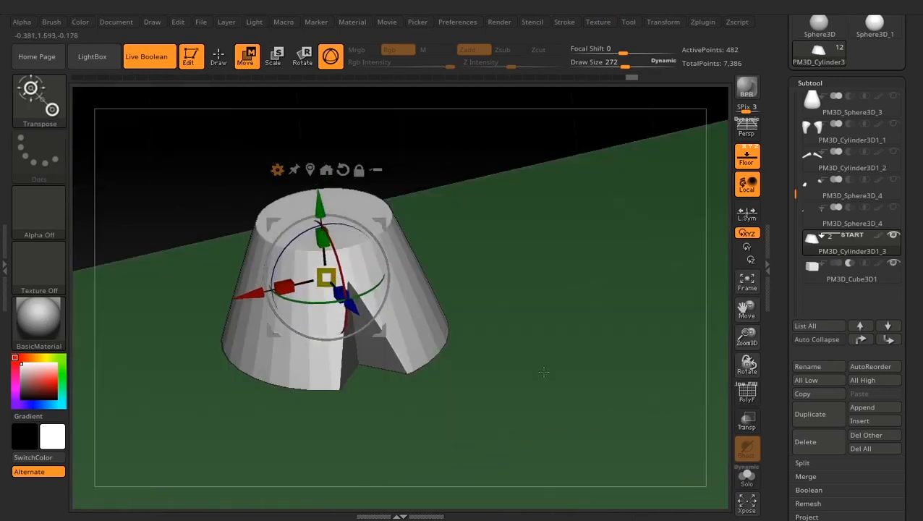
- Select the subtracting cube, check its placement with the polyframe display, and nudge it along Z to refine the notch depth
left_click(806, 277)
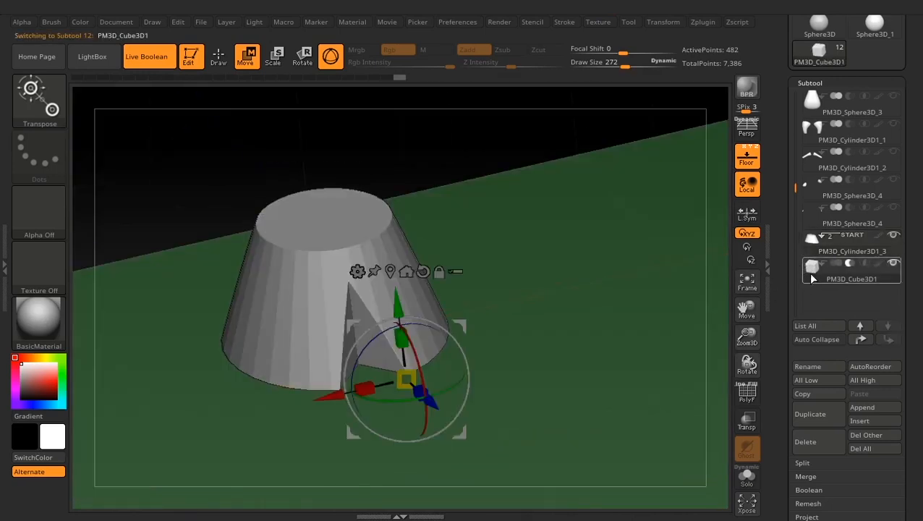
mouse_move(809, 272)
left_click_drag(431, 404, 447, 391)
left_click(748, 395)
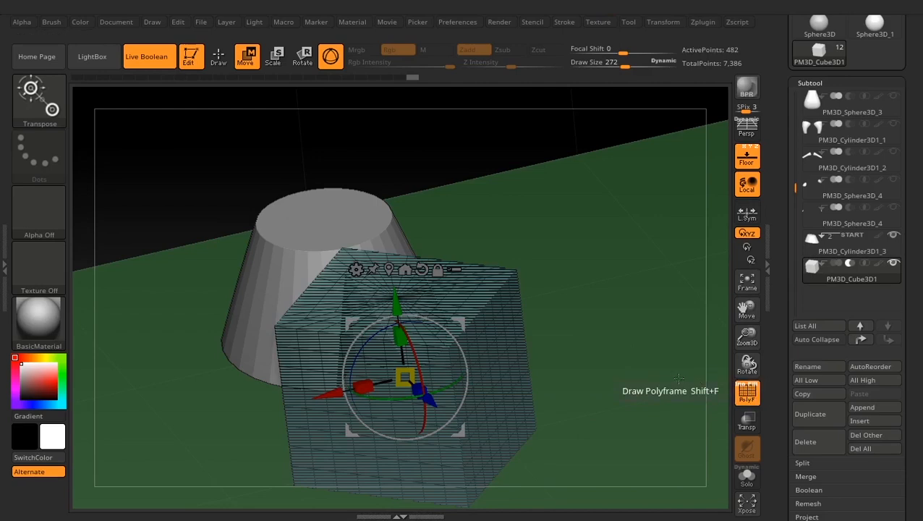
left_click_drag(679, 379, 637, 318)
left_click(748, 395)
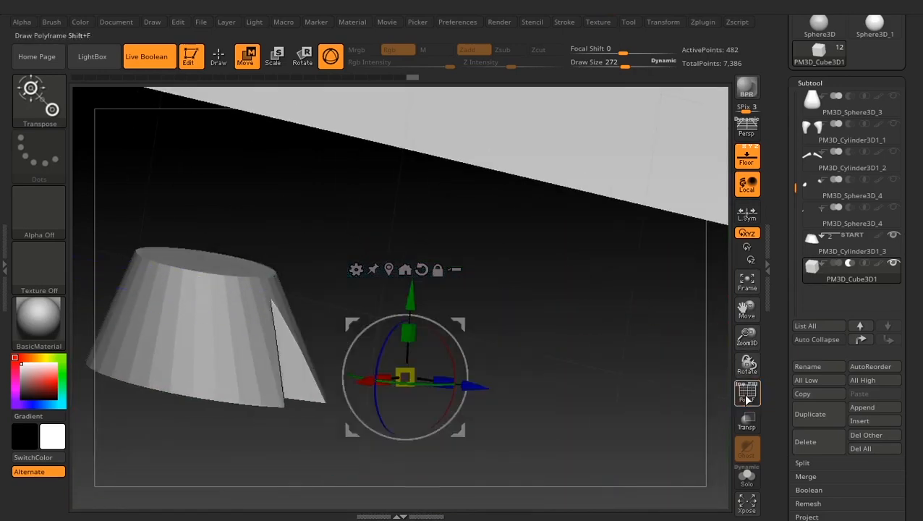
left_click_drag(695, 361, 566, 391)
left_click_drag(434, 410, 437, 411)
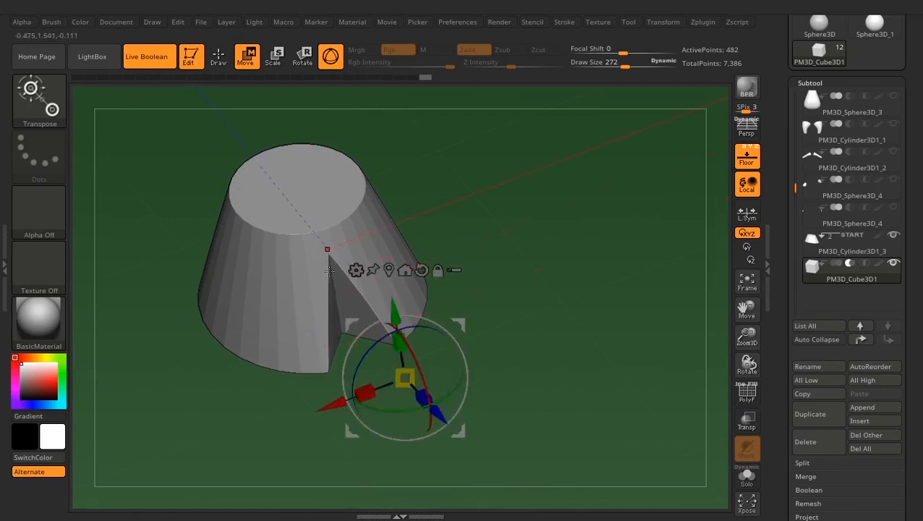
left_click_drag(615, 337, 610, 270, "alt")
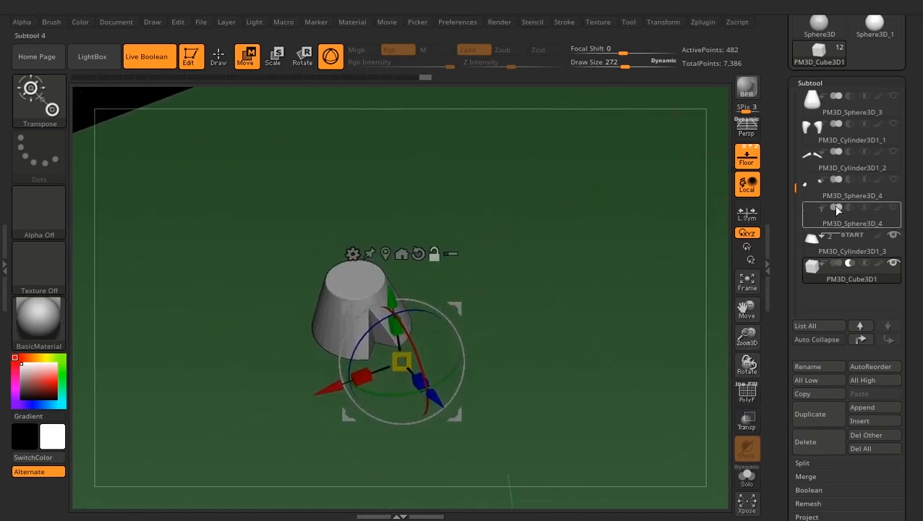
- Select the hoof subtool and bake the cube subtraction with Make Boolean Mesh
left_click(807, 240)
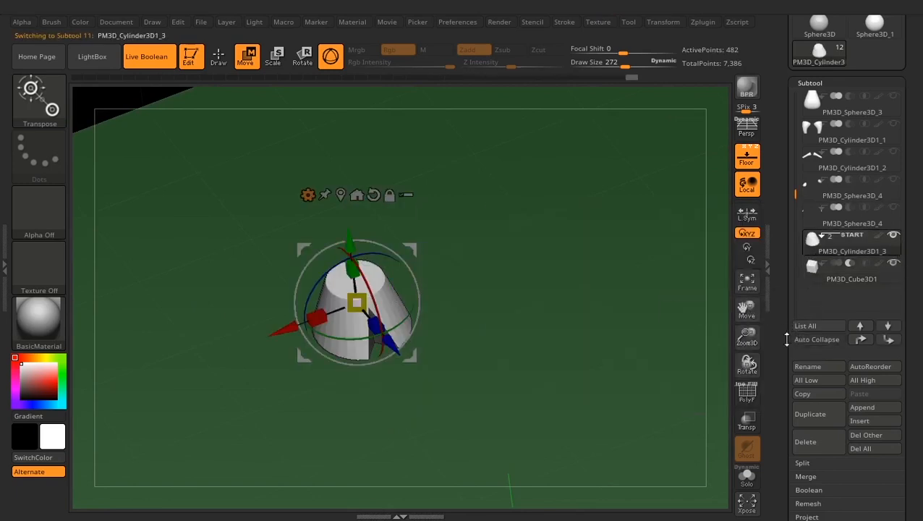
scroll(799, 339, "down", 3)
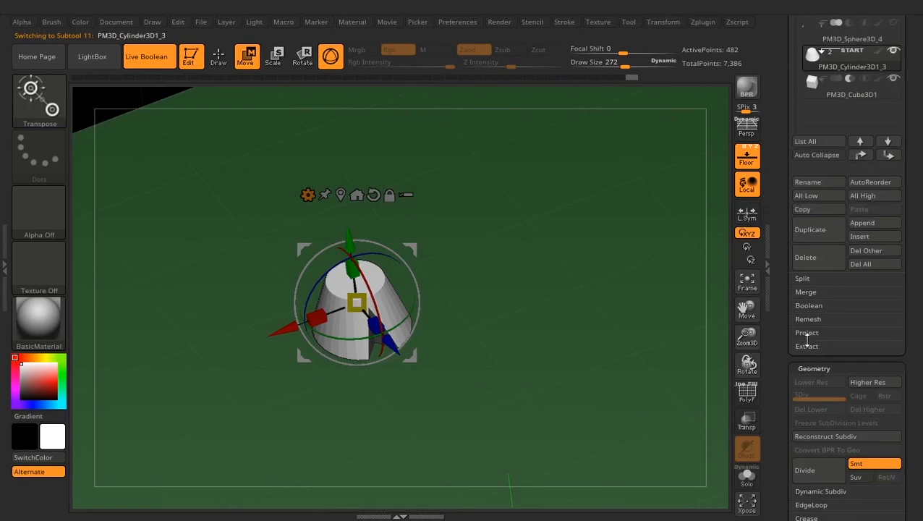
left_click(810, 305)
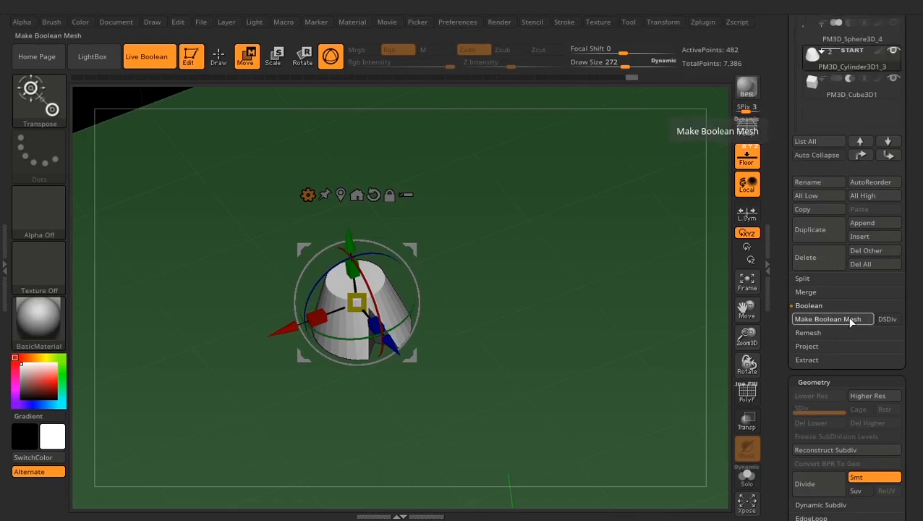
left_click(795, 319)
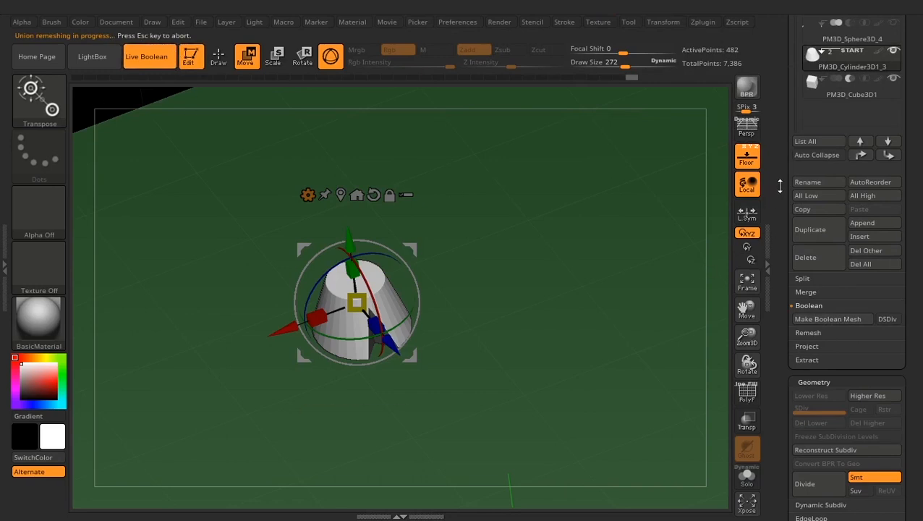
- Compare the generated UMesh hoof tool with the original multi-subtool character, ending on the original
left_click(782, 124)
scroll(781, 167, "up", 5)
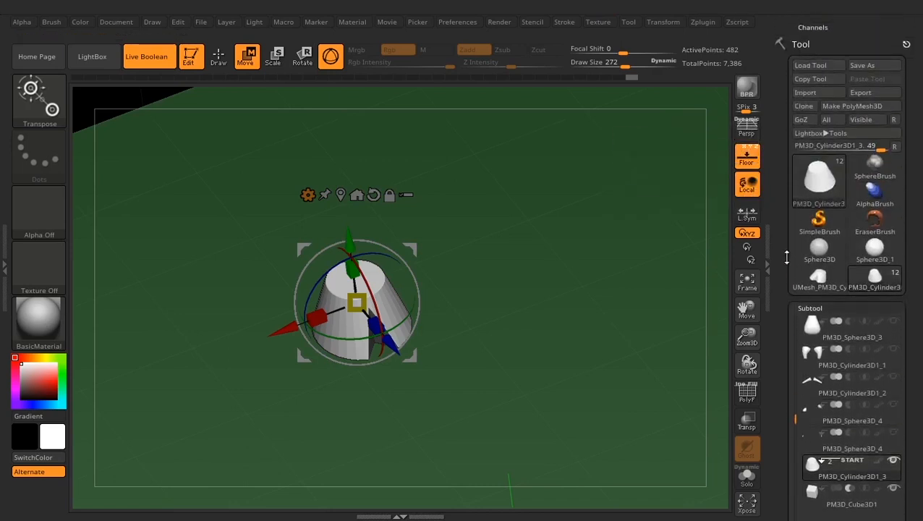
scroll(789, 246, "down", 2)
scroll(793, 226, "up", 1)
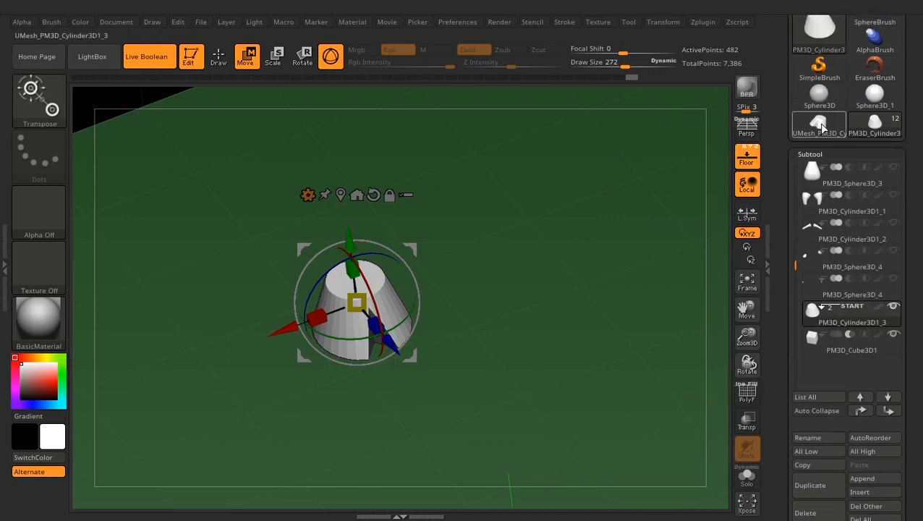
mouse_move(812, 137)
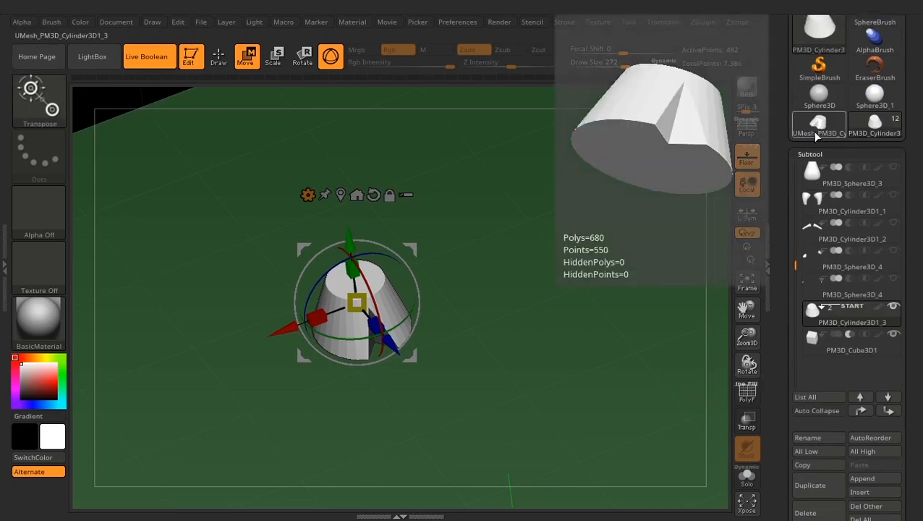
left_click(819, 129)
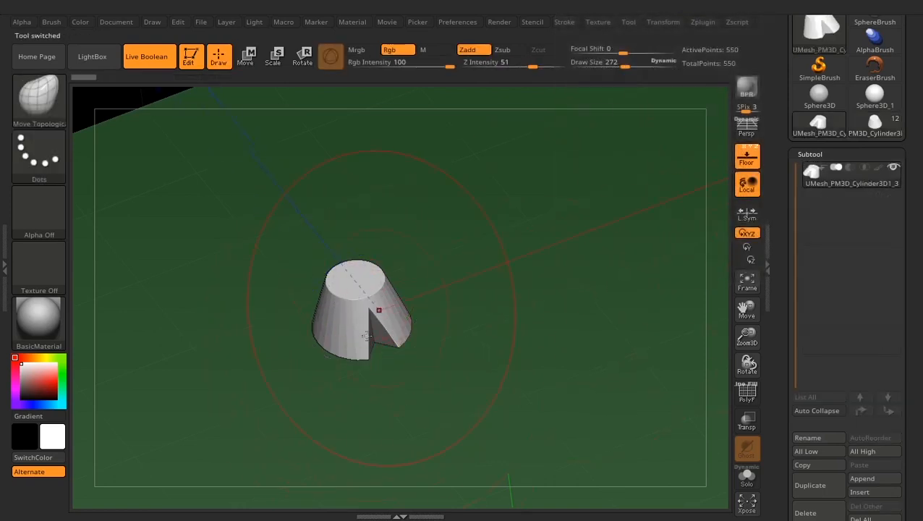
left_click(857, 126)
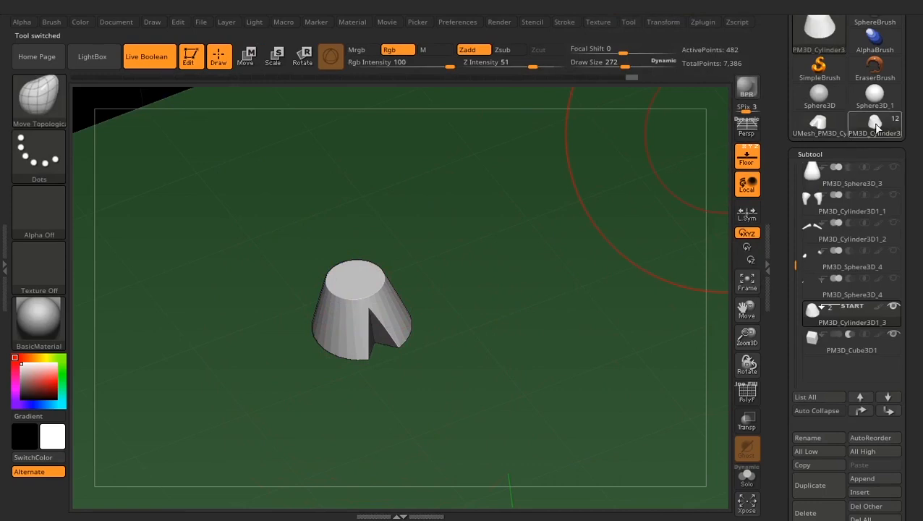
left_click(827, 133)
left_click(875, 131)
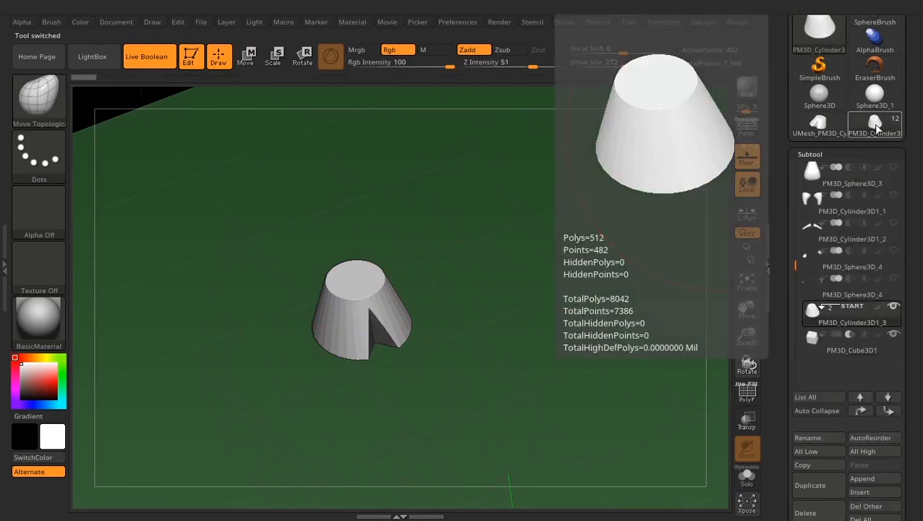
left_click(874, 128)
left_click(874, 127)
left_click(874, 127)
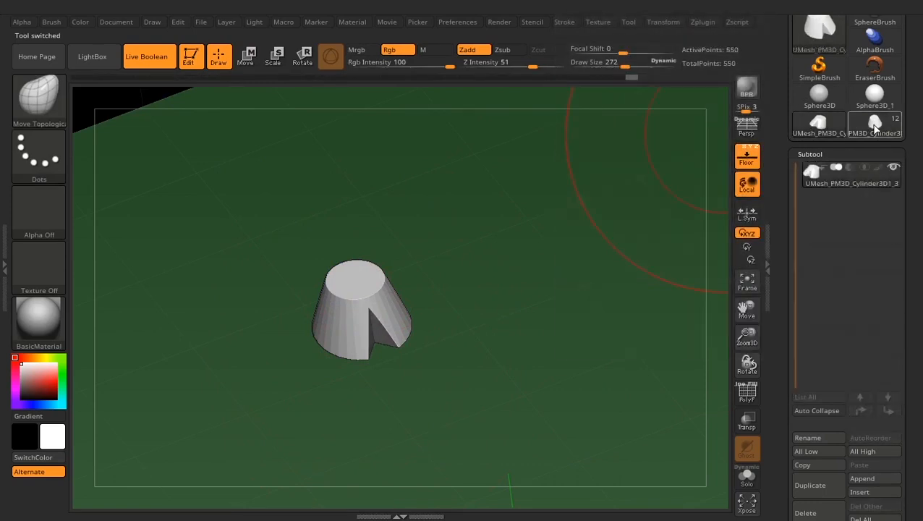
left_click(875, 127)
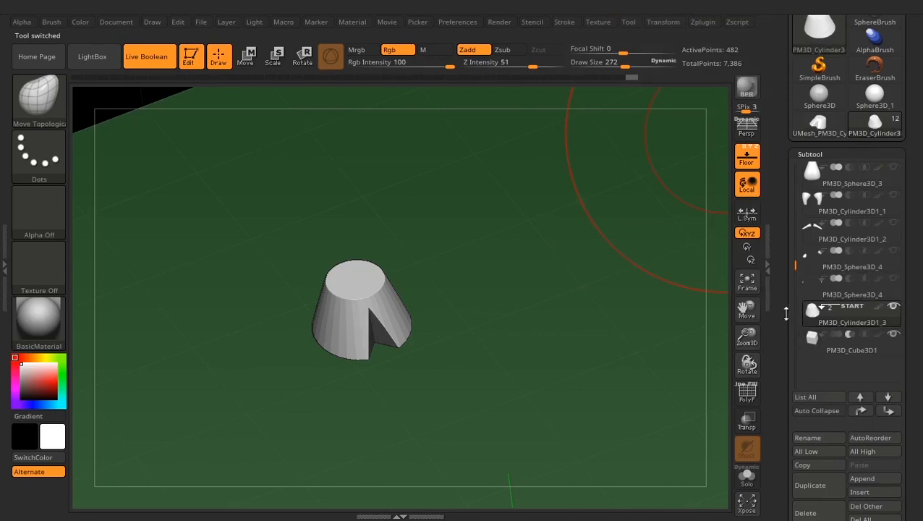
- Delete the cube subtool and the original uncut hoof subtool from the character
left_click_drag(786, 313, 791, 274)
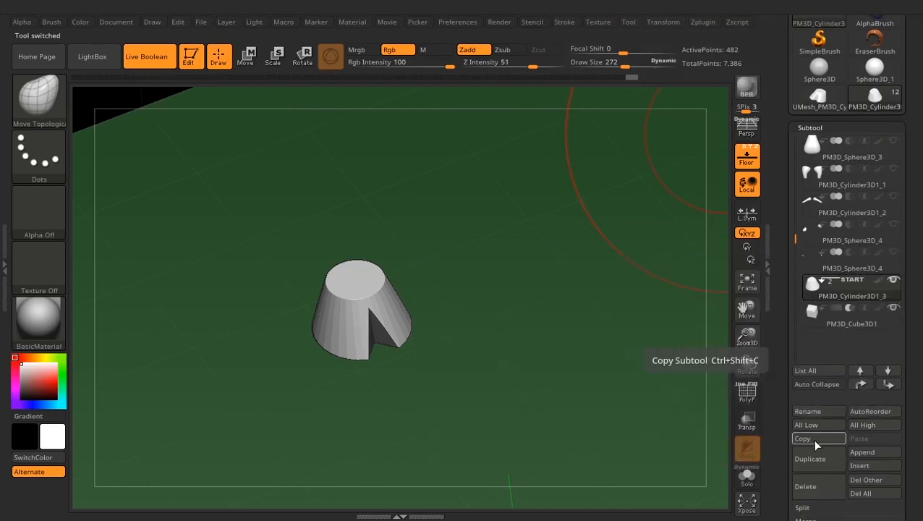
left_click(811, 327)
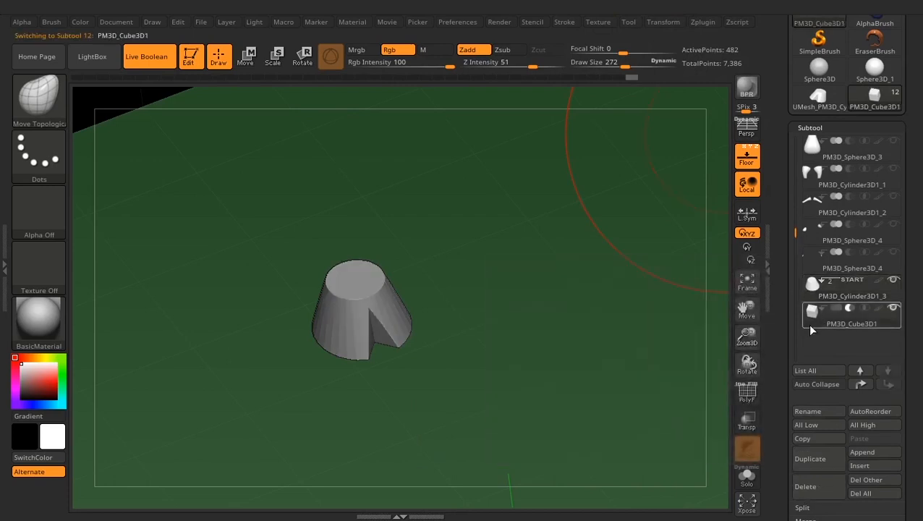
left_click(821, 488)
left_click(690, 504)
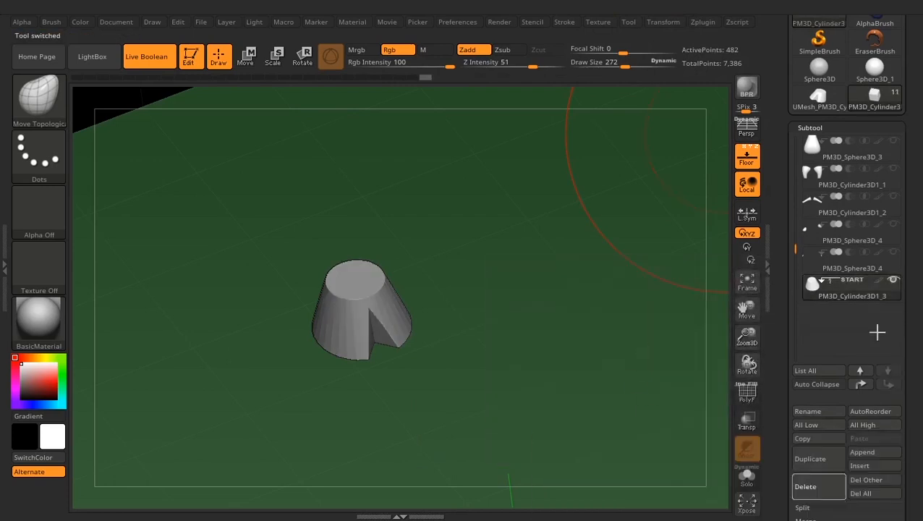
left_click(821, 488)
left_click(689, 504)
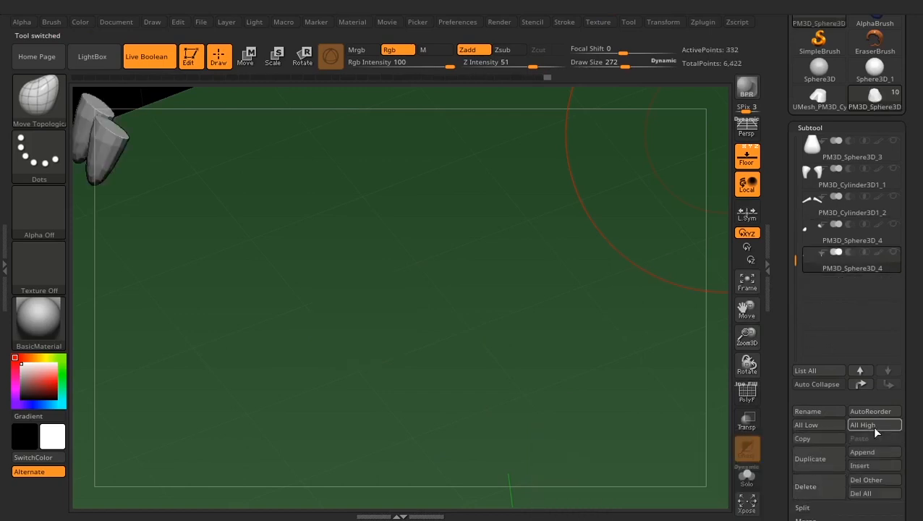
- Add the UMesh_PM3D_Cylinder3D1_3 notched hoof mesh to the character as a subtool
left_click(868, 466)
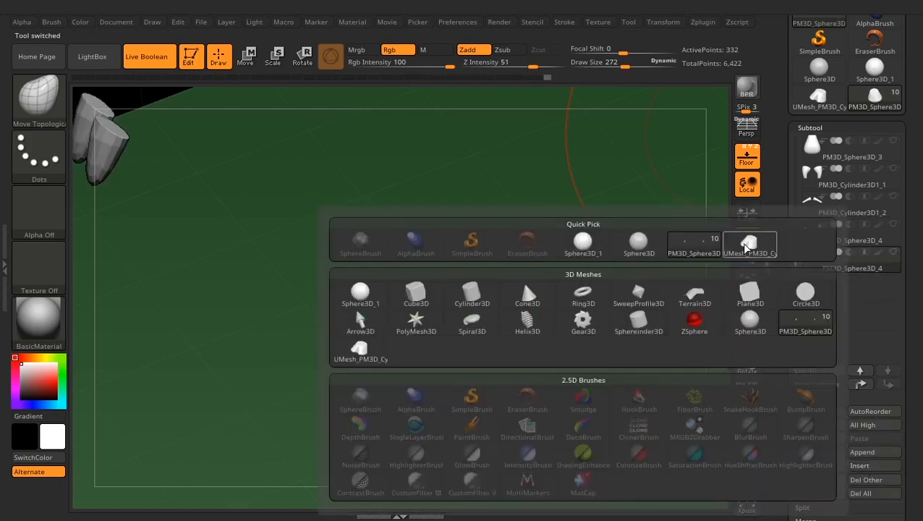
mouse_move(753, 253)
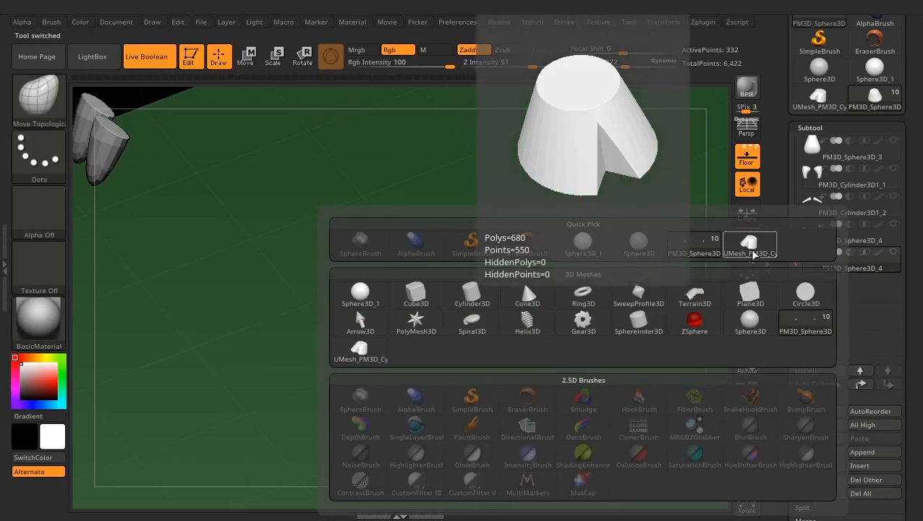
left_click(750, 246)
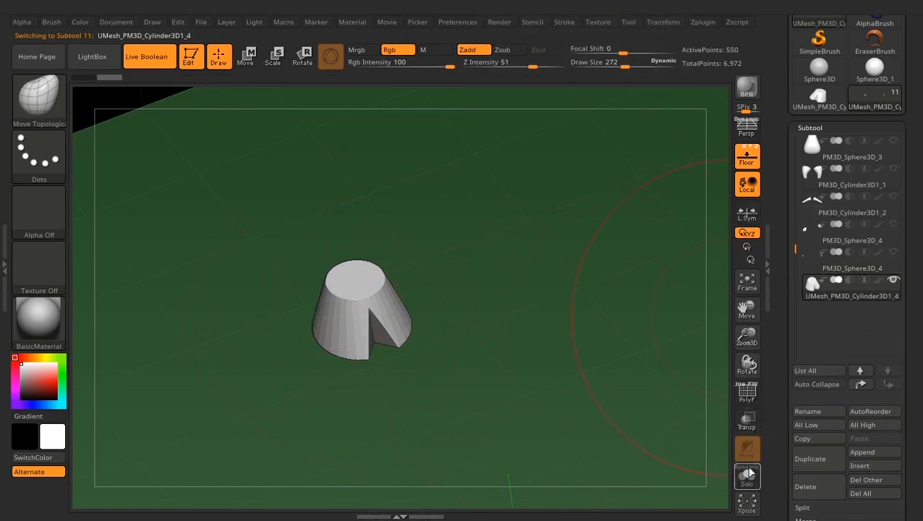
- Make all the hidden body, limb and head subtools visible again around the notched hoof
left_click(894, 253)
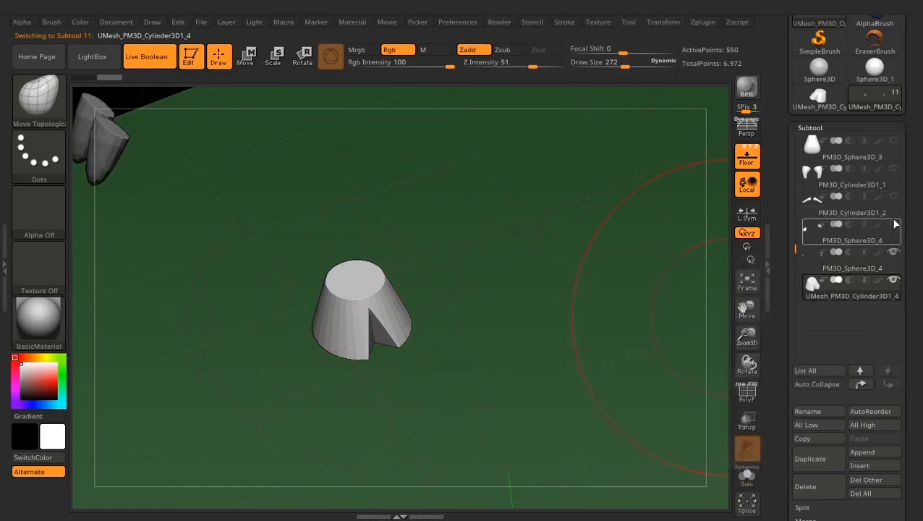
left_click(894, 197)
left_click(893, 170)
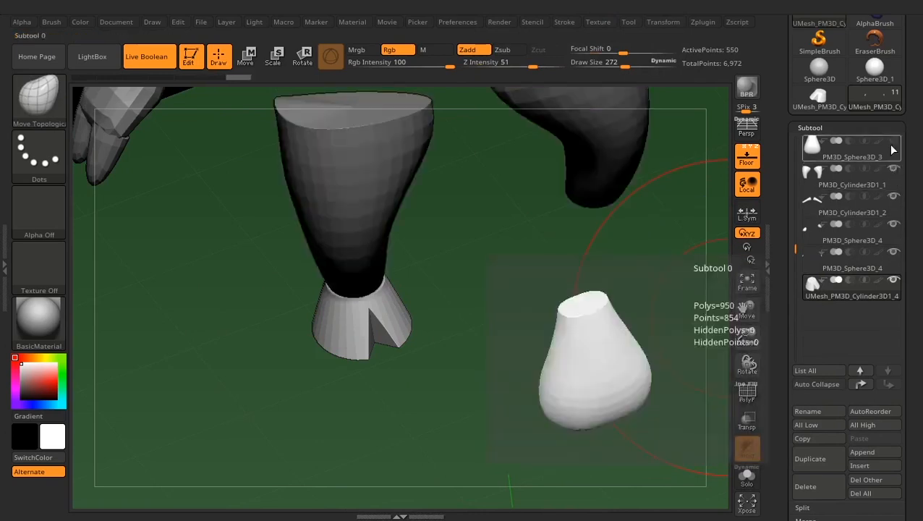
left_click(892, 144)
scroll(893, 159, "up", 4)
left_click(894, 225)
left_click(897, 197)
left_click(894, 170)
left_click(893, 143)
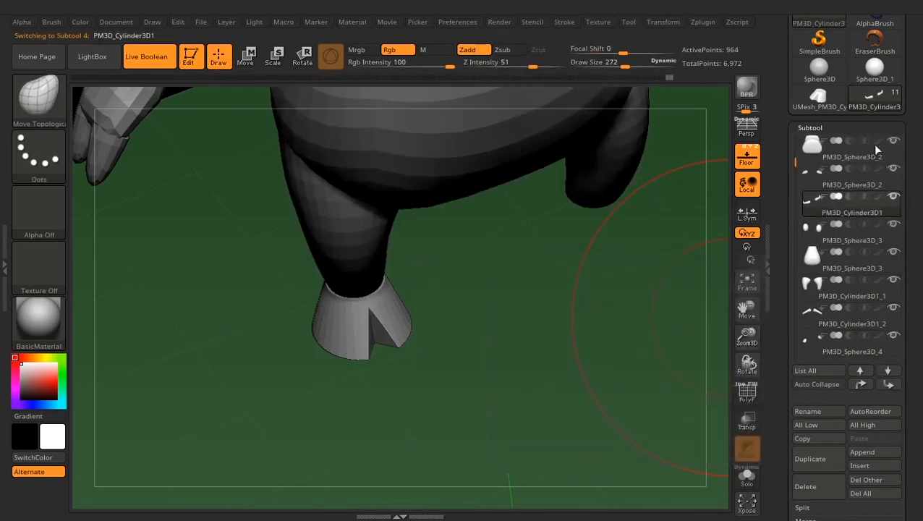
scroll(878, 147, "up", 1)
left_click(893, 144)
left_click_drag(795, 148, 773, 304)
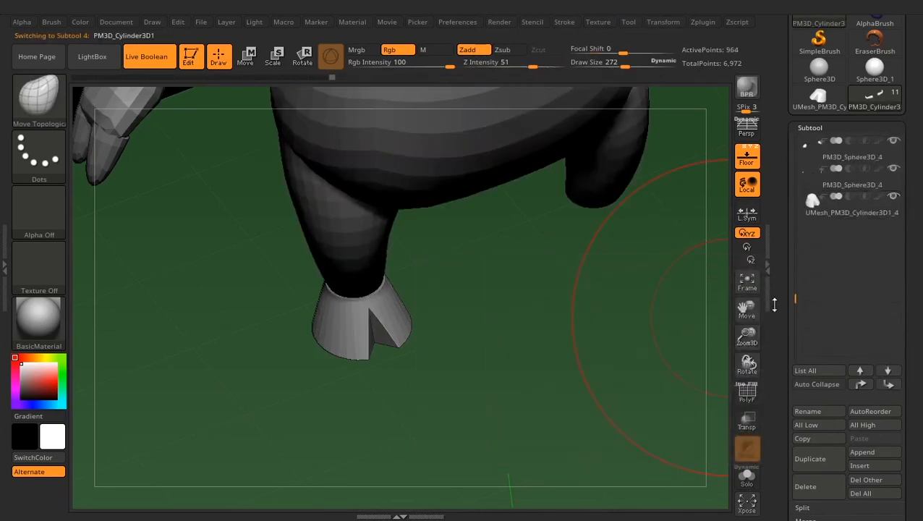
- Select the UMesh_PM3D_Cylinder3D1_4 notched hoof and copy it to the opposite leg with Mirror And Weld
left_click(813, 204)
left_click_drag(561, 373, 393, 330)
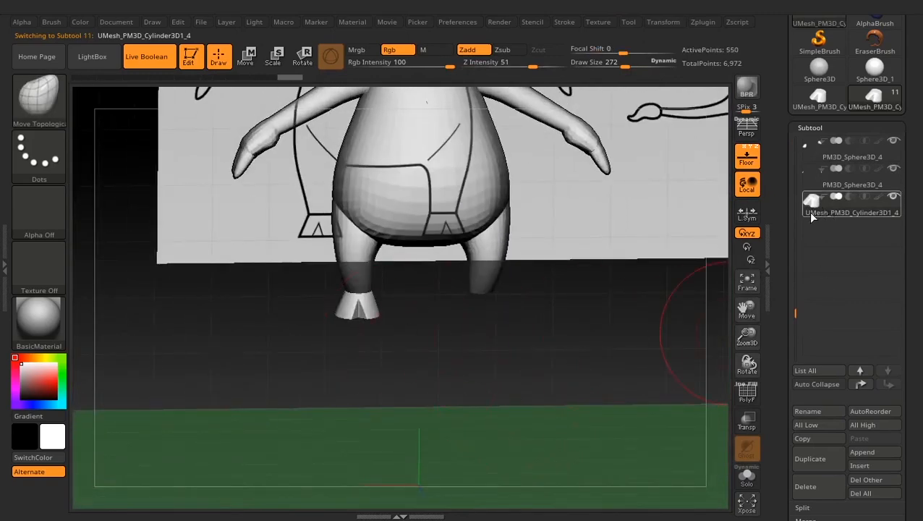
left_click_drag(773, 376, 797, 258)
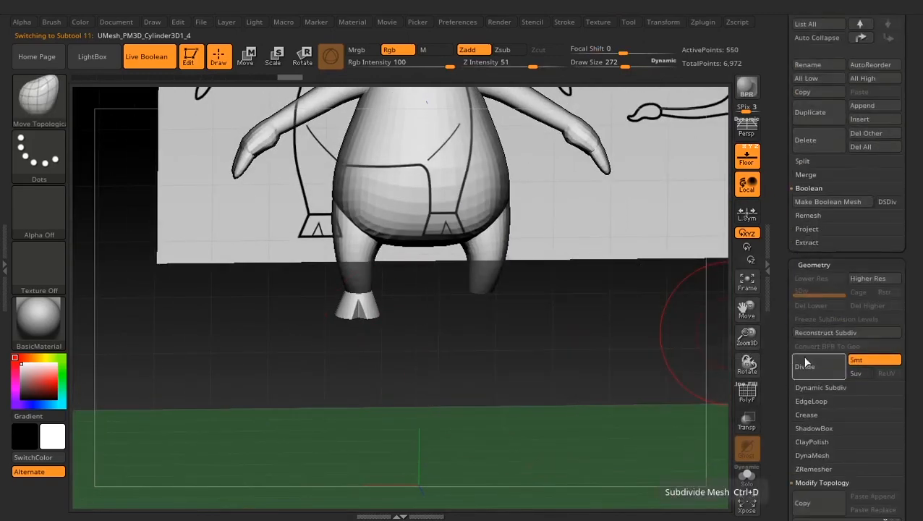
scroll(818, 390, "down", 3)
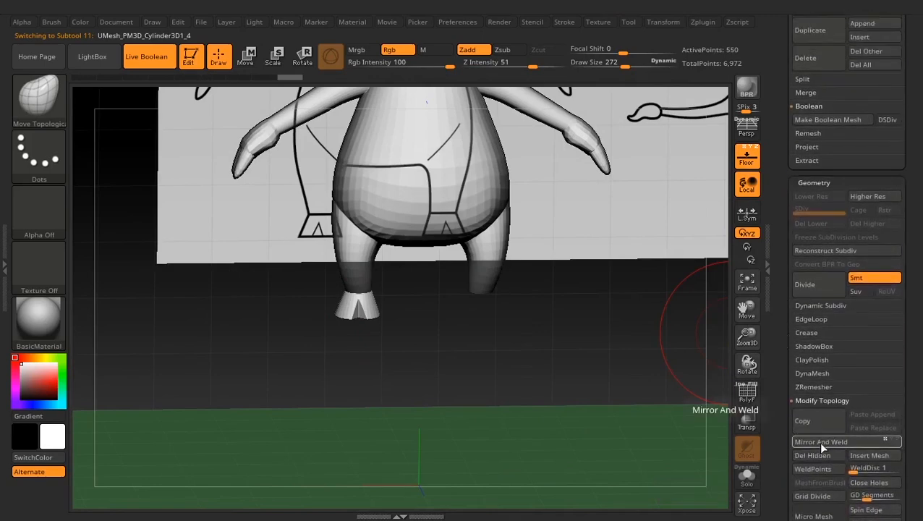
left_click(818, 441)
left_click(656, 467)
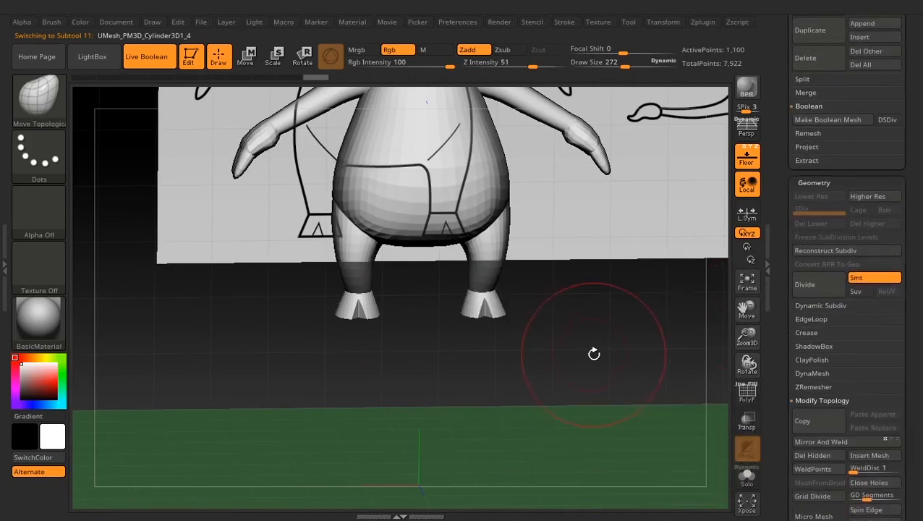
- Hide the floor and reference images, inspect the whole character from front and side, and show the references again
scroll(792, 176, "up", 15)
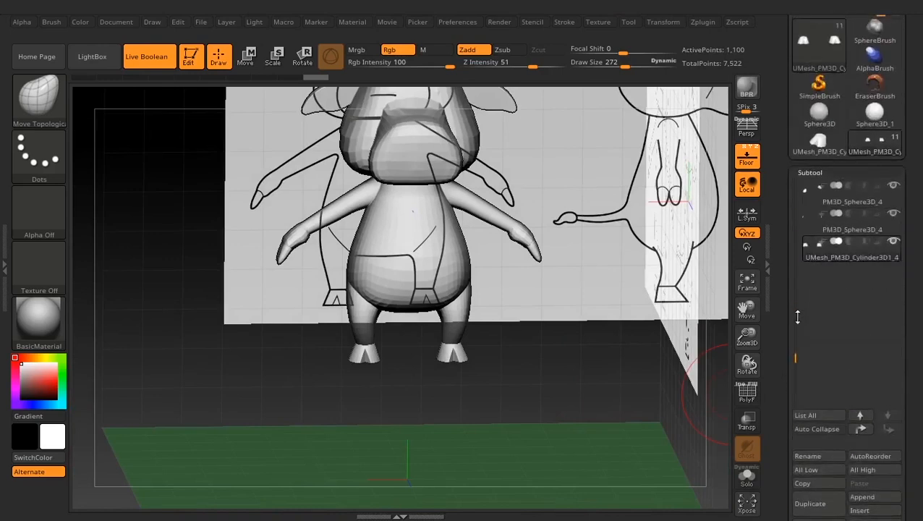
left_click_drag(790, 305, 800, 96)
left_click(747, 161)
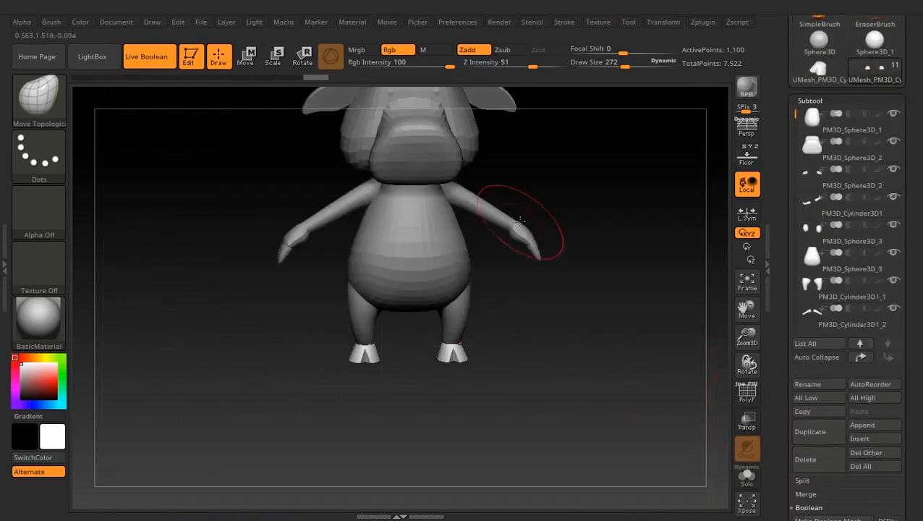
mouse_move(586, 358)
left_mouse_down("alt")
mouse_move(574, 308)
mouse_move(560, 326)
mouse_move(354, 416)
mouse_move(468, 338)
mouse_move(583, 340)
left_mouse_up("alt")
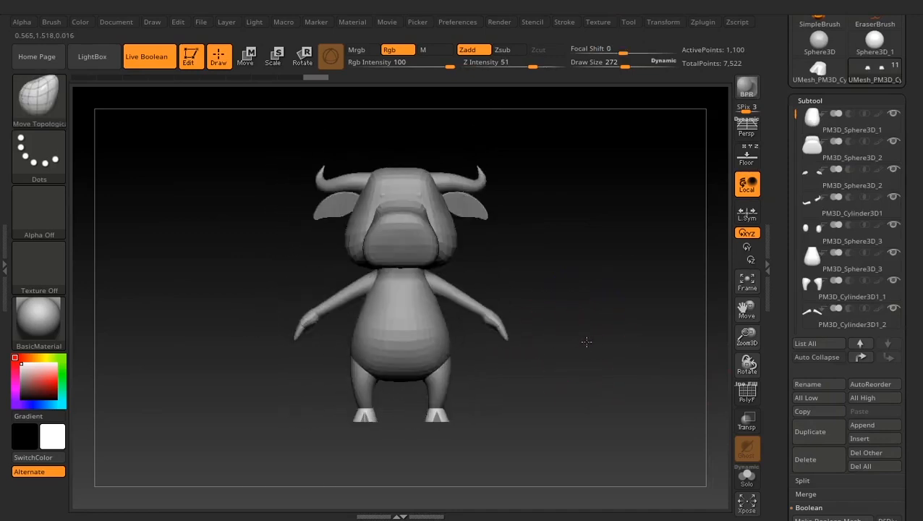
left_click_drag(492, 362, 397, 362)
left_click_drag(578, 322, 629, 340, "alt")
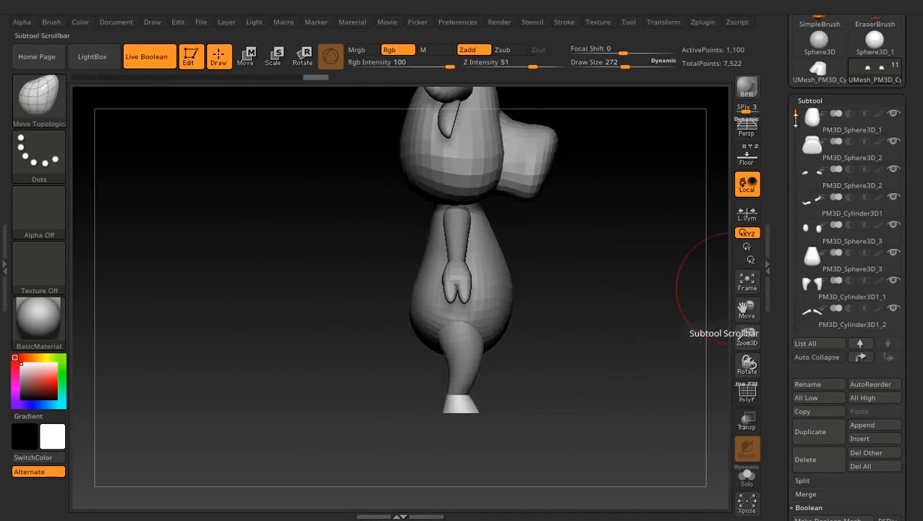
left_click_drag(796, 115, 797, 230)
left_click(748, 165)
left_click_drag(599, 315, 606, 364, "alt")
left_click_drag(795, 402, 792, 337)
left_click(864, 337)
left_click(639, 322)
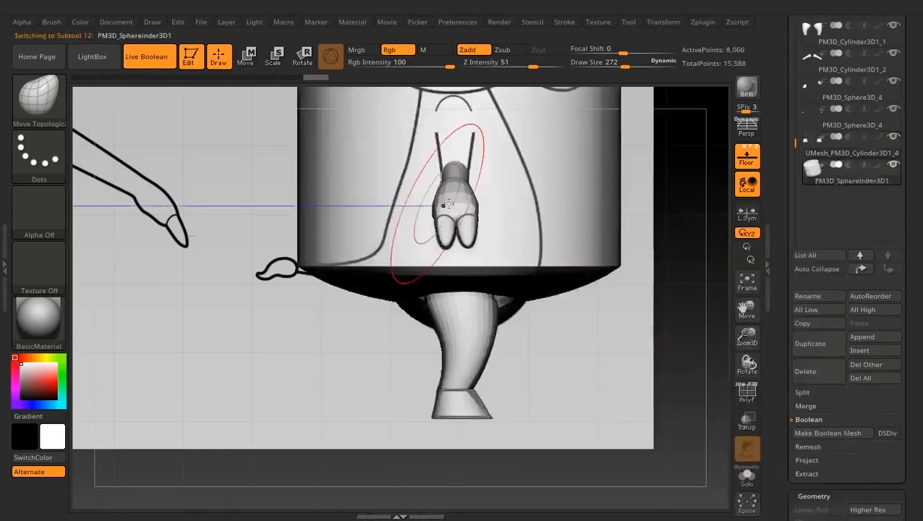
left_click(807, 460)
left_click(689, 401)
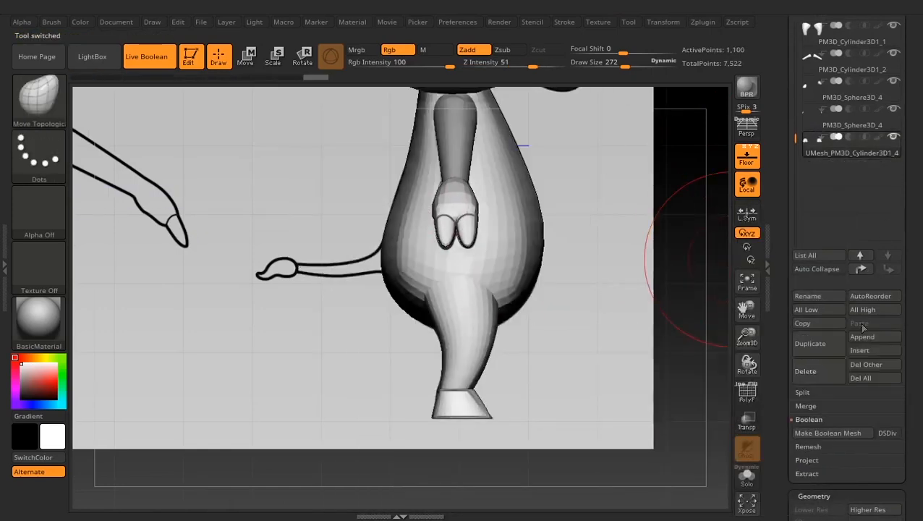
- Append a cylinder subtool, then rotate, shrink and place it horizontally over the tail in the side reference
left_click(861, 336)
left_click(636, 347)
left_click(246, 57)
left_click_drag(429, 204, 151, 449, "shift")
left_click_drag(421, 258, 290, 254)
left_click_drag(470, 253, 299, 348)
left_click_drag(519, 203, 449, 283)
right_click_drag(449, 283, 418, 321, "ctrl")
left_click_drag(405, 325, 377, 340)
mouse_move(460, 273)
left_mouse_down()
mouse_move(413, 276)
mouse_move(450, 269)
left_mouse_up()
left_click_drag(309, 326, 406, 323, "alt")
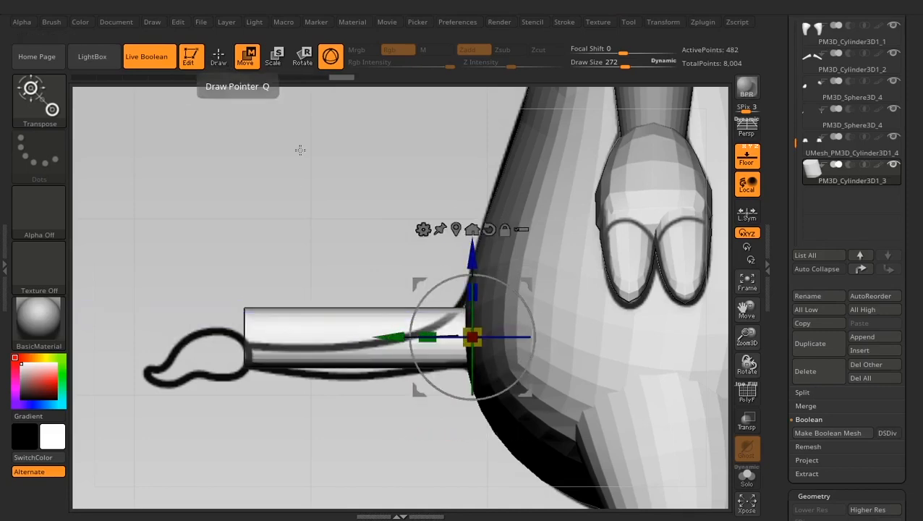
- Apply a bend curve deformer on axis 2 to the tail cylinder and align its end points with the reference
left_click(423, 218)
left_click(519, 267)
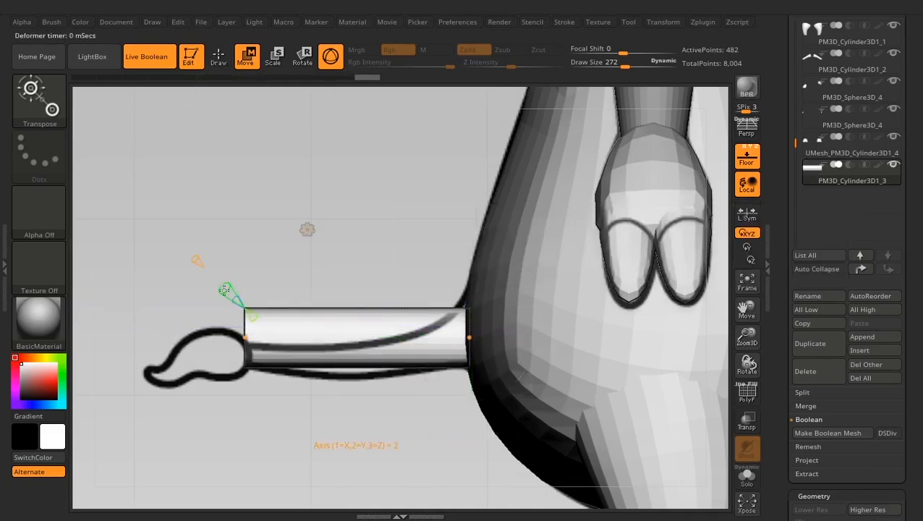
left_click_drag(245, 337, 248, 355)
left_click_drag(470, 337, 489, 326)
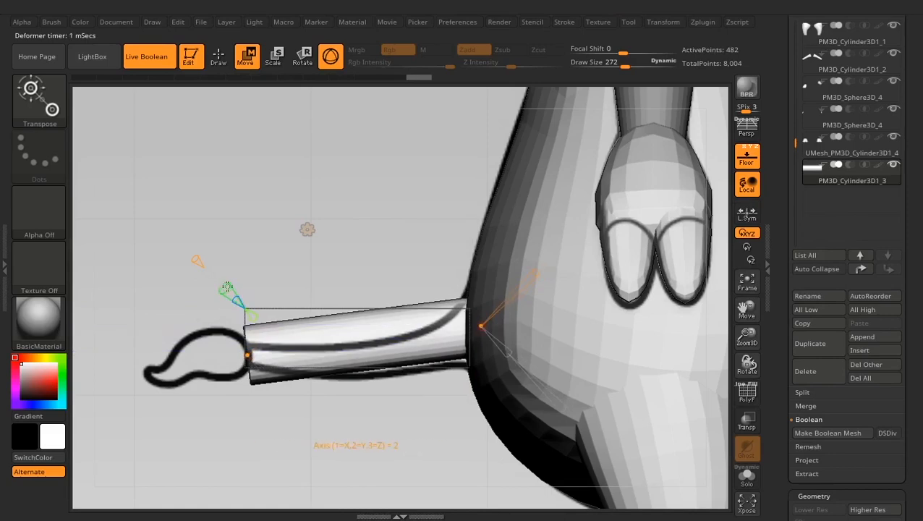
- Try bending the tail with denser curve points and adjusted thickness, and undo these deformer changes
left_click_drag(364, 339, 370, 352)
left_click_drag(272, 378, 252, 358)
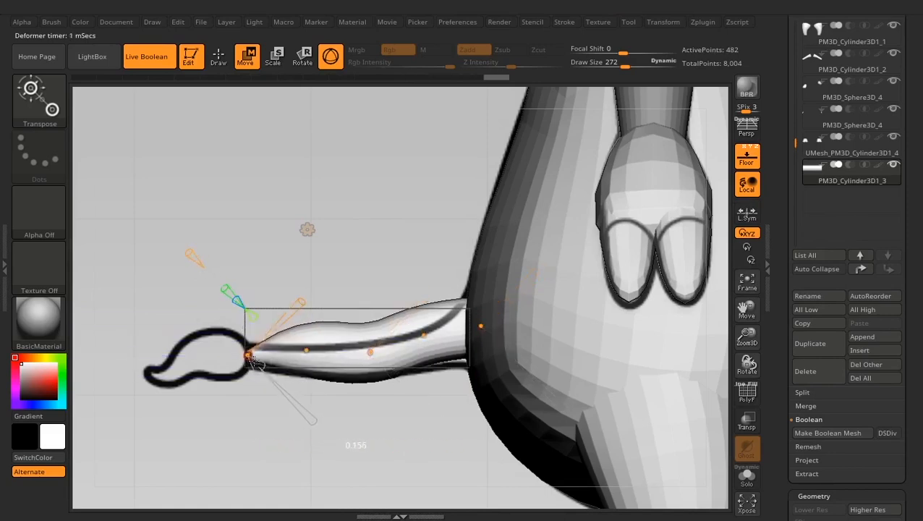
left_click_drag(331, 374, 323, 357)
key("ctrl+z")
key("ctrl+z")
key("ctrl+z")
key("ctrl+z")
key("ctrl+z")
key("ctrl+z")
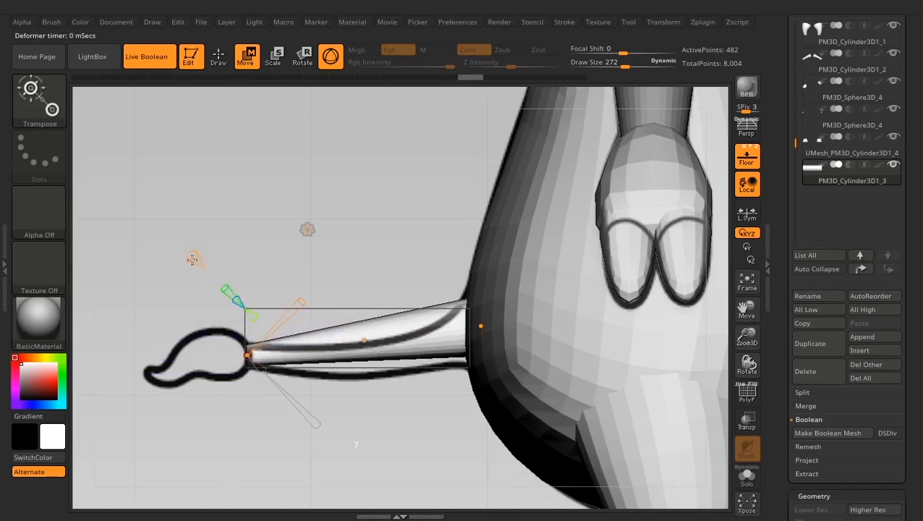
- Bend the tail's middle down along the reference, adjust its base, and extend its thin end into the tuft outline
left_click_drag(364, 340, 359, 371)
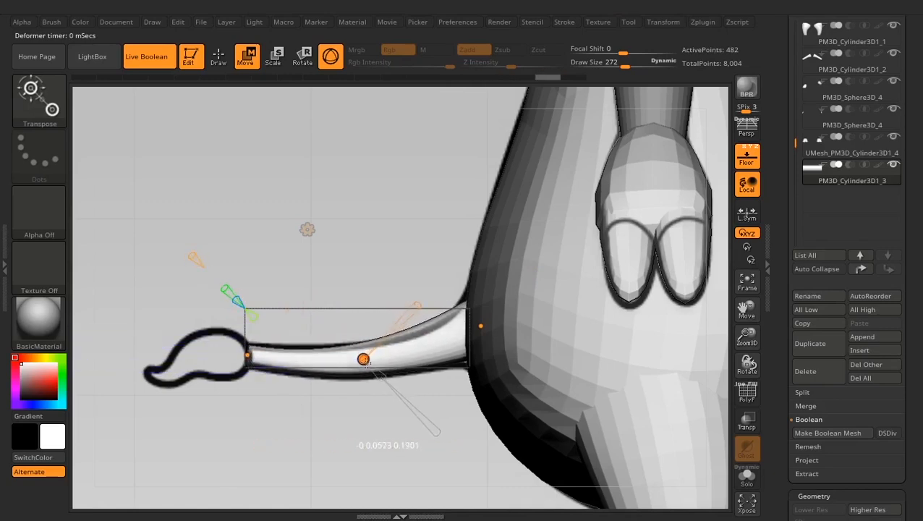
left_click_drag(482, 327, 491, 324)
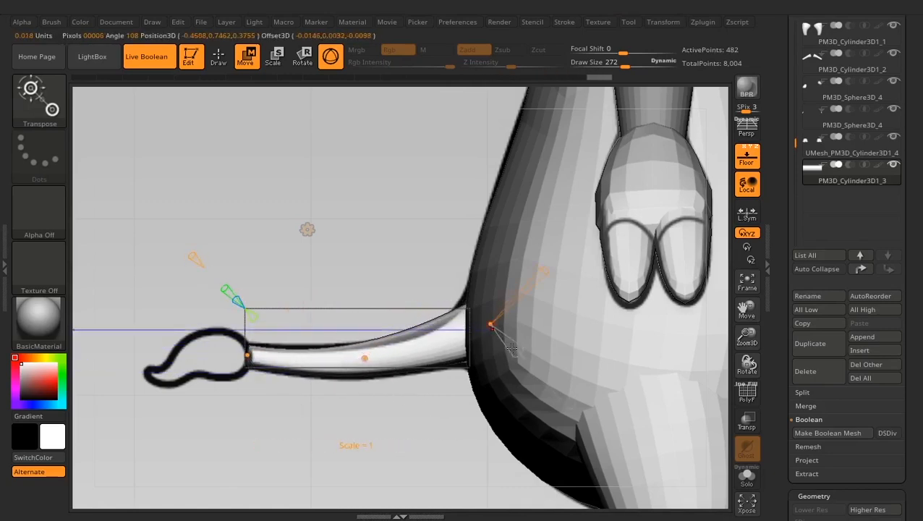
left_click_drag(426, 346, 428, 346)
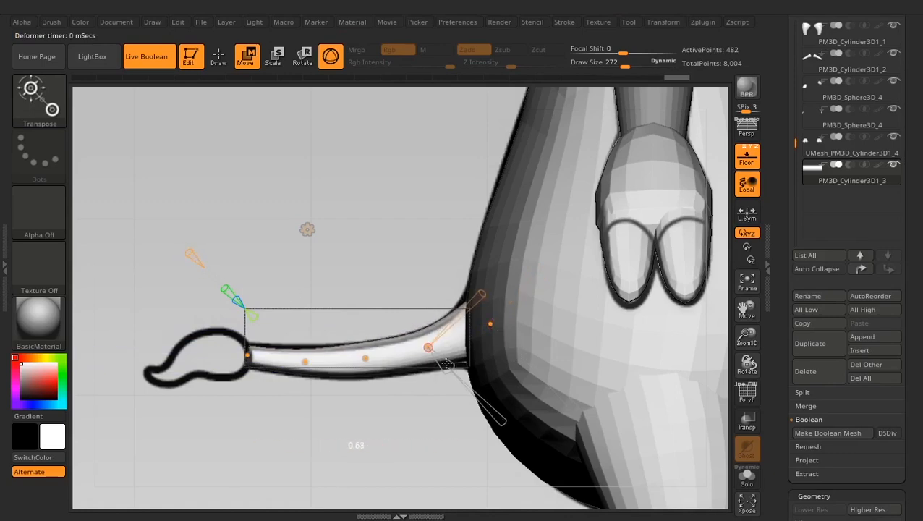
right_click_drag(393, 254, 391, 329, "ctrl")
left_click_drag(373, 383, 376, 389)
right_click_drag(186, 348, 334, 343, "alt")
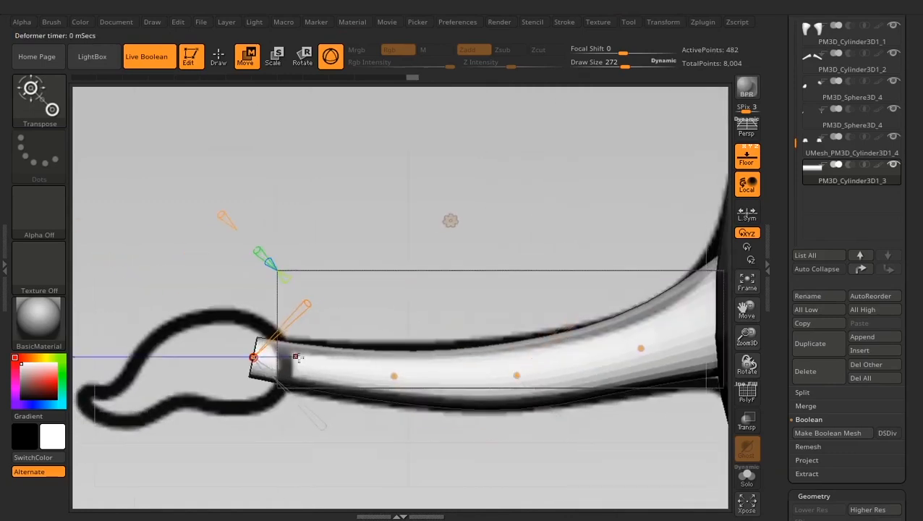
- Fine-tune the tail's intermediate curve points and thickness to match the side reference outline
mouse_move(394, 376)
left_mouse_down()
mouse_move(386, 374)
mouse_move(400, 390)
left_mouse_up()
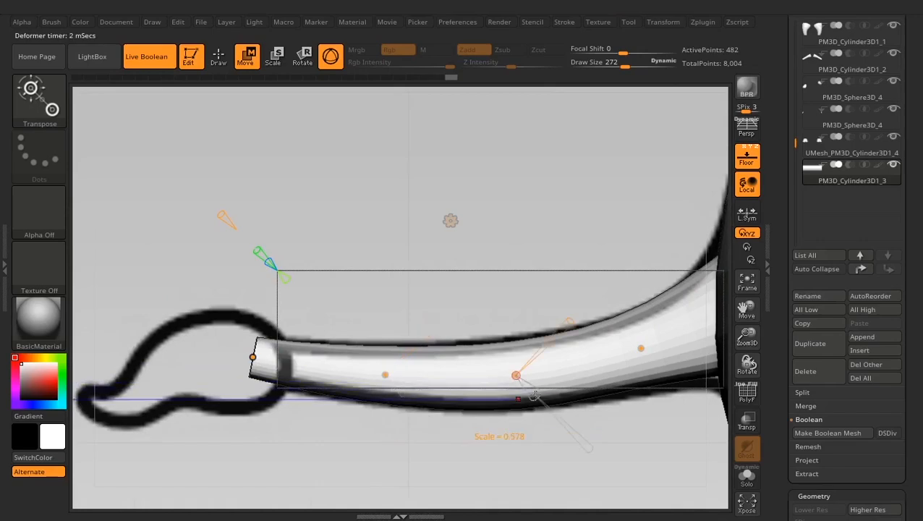
left_click_drag(534, 396, 536, 398)
right_click_drag(661, 410, 537, 418, "alt")
left_click_drag(534, 371, 540, 376)
left_click_drag(516, 355, 522, 359)
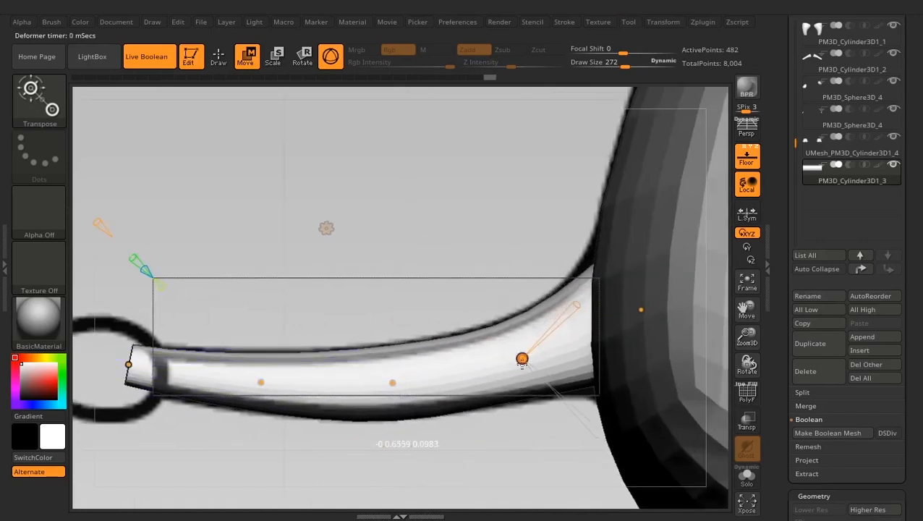
- Adjust the tail's thickness at its middle and near its tip, and accept the bend curve deformation
right_click_drag(478, 311, 434, 318, "ctrl")
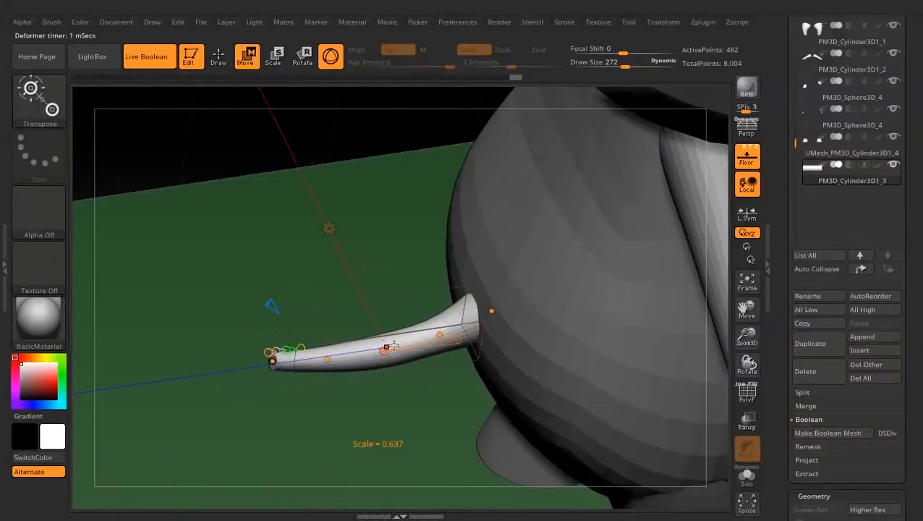
left_click_drag(392, 346, 393, 346)
right_click_drag(394, 347, 384, 394, "ctrl")
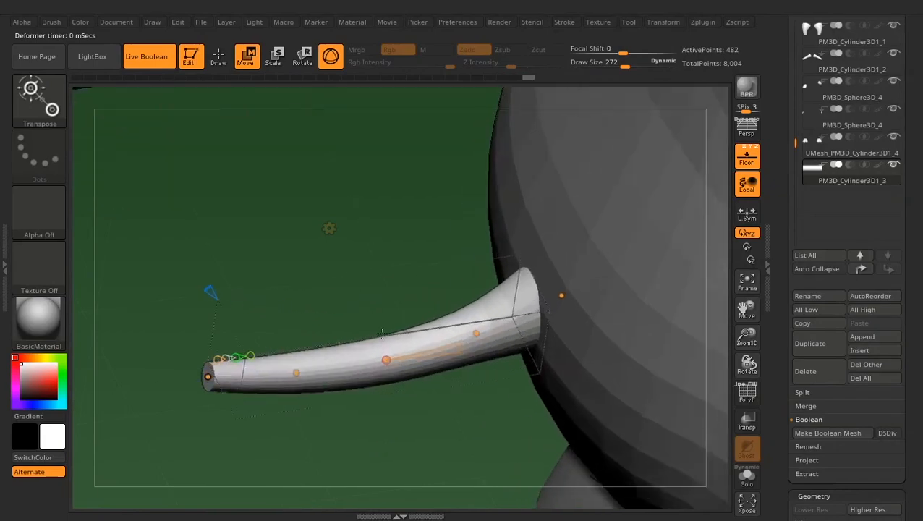
left_click_drag(311, 371, 305, 368)
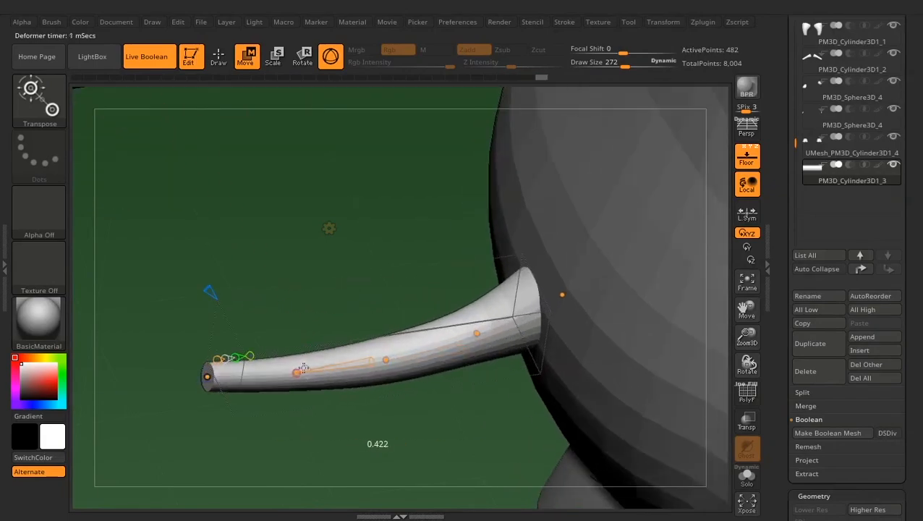
right_click_drag(303, 368, 202, 356, "shift")
right_click_drag(361, 242, 330, 224)
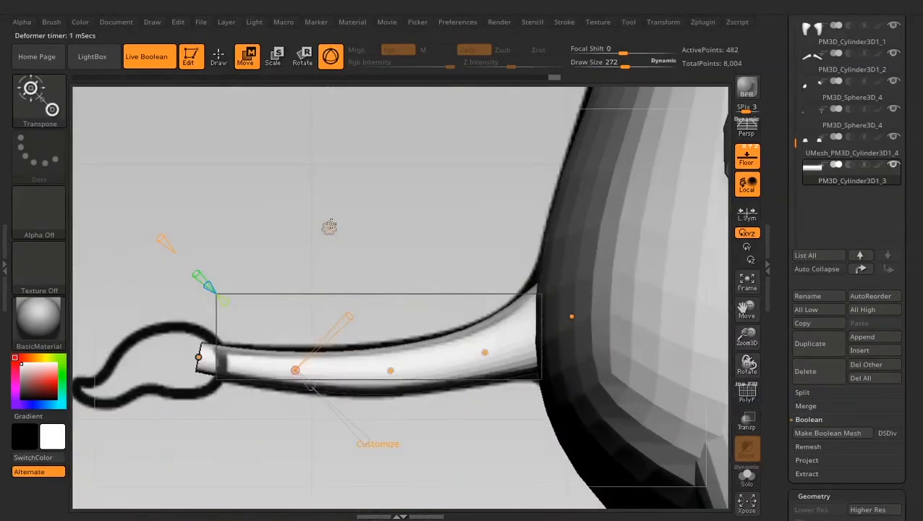
left_click(330, 226)
left_click(304, 235)
- Isolate the tail and adjust its base and tip with the Move Topological brush at draw size 128
right_click_drag(250, 97, 231, 59, "ctrl")
left_click(219, 57)
right_click_drag(534, 256, 447, 309, "alt")
right_click_drag(318, 415, 500, 385, "alt")
key("space")
mouse_move(585, 307)
left_mouse_down()
mouse_move(569, 308)
mouse_move(577, 316)
left_mouse_up()
left_click_drag(553, 344, 511, 365)
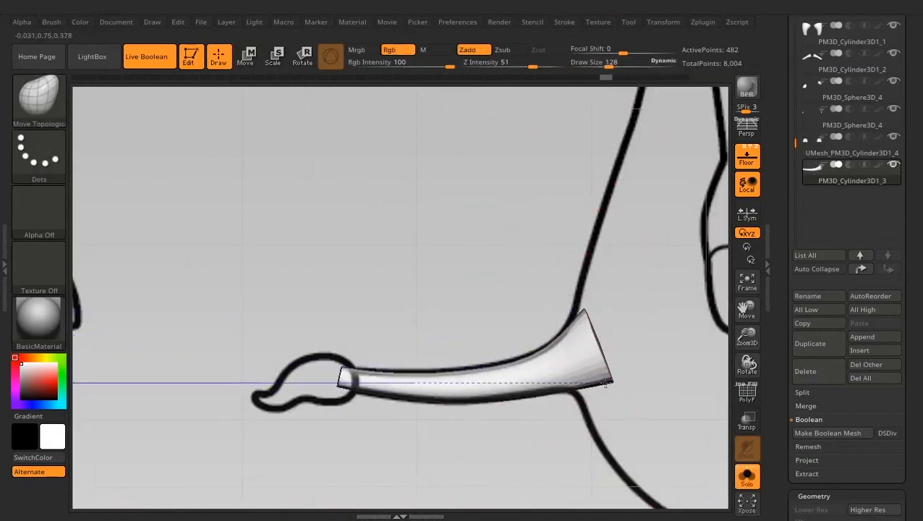
left_click_drag(606, 383, 608, 382)
left_click_drag(584, 311, 589, 307)
left_click_drag(343, 372, 337, 370)
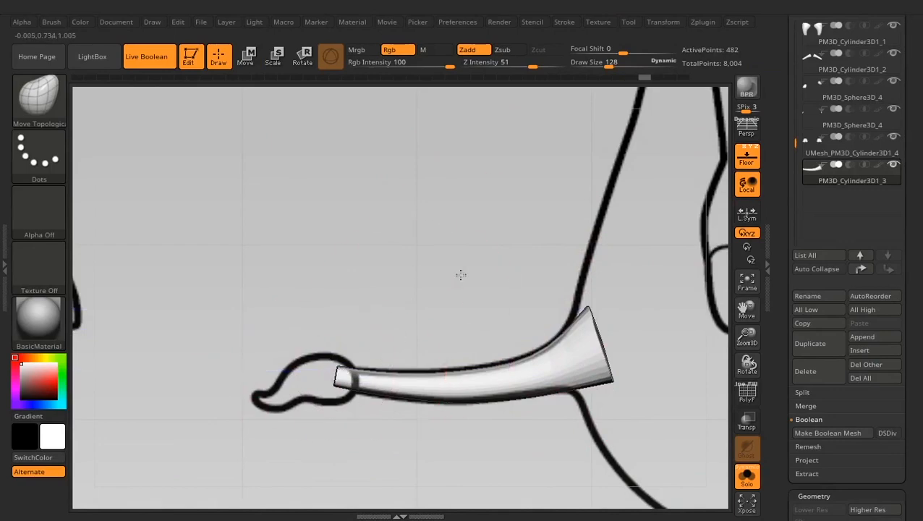
- Refine the flared base of the tail with a brush draw size of 24, smoothing its upper edge
right_click_drag(460, 275, 539, 329)
left_click_drag(388, 236, 391, 242)
mouse_move(448, 322)
right_mouse_down("shift")
mouse_move(489, 307)
mouse_move(529, 309)
mouse_move(520, 350)
right_mouse_up("shift")
key("space")
left_click_drag(418, 270, 406, 269)
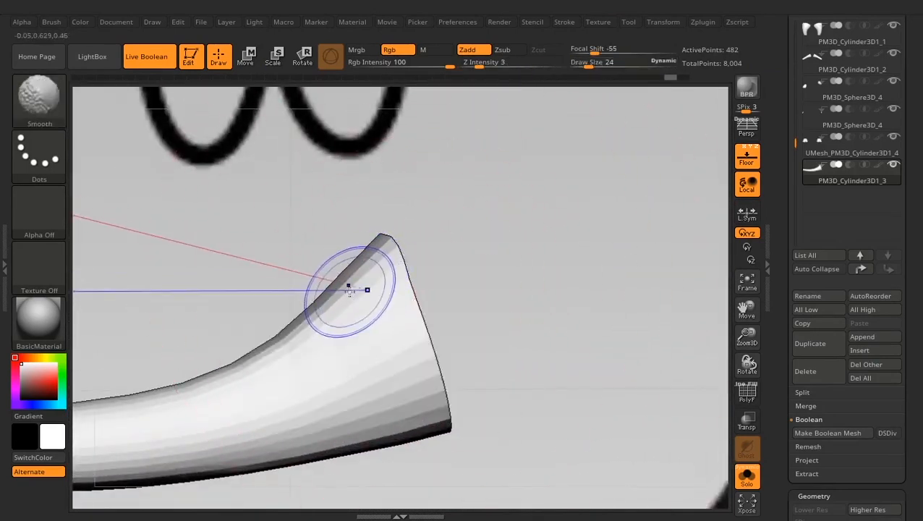
right_click_drag(489, 235, 447, 228, "shift")
left_click_drag(337, 235, 340, 225)
right_click_drag(447, 243, 483, 242, "shift")
right_click_drag(483, 242, 459, 219, "ctrl")
- Append a sphere subtool and convert it to a QSphere with X, Y and Z resolution 6
left_click_drag(787, 132, 785, 115)
left_click_drag(779, 373, 779, 355)
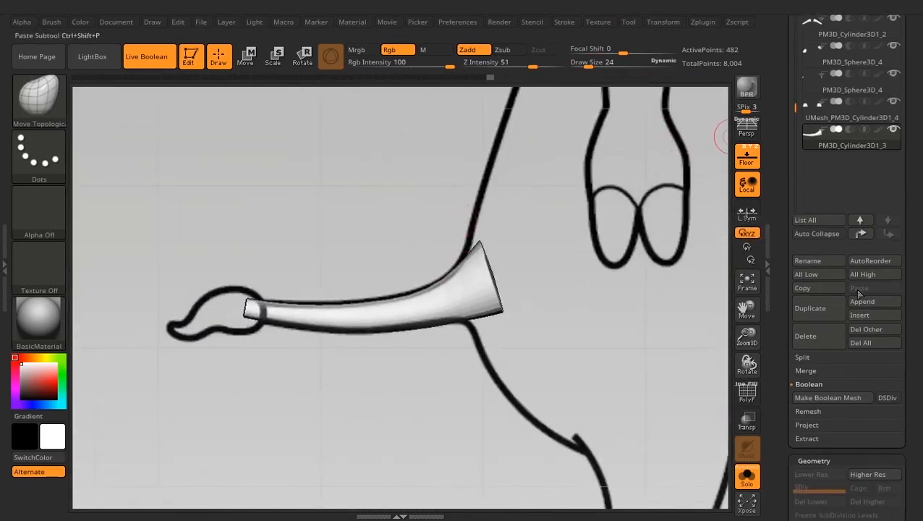
left_click(862, 314)
left_click(355, 301)
left_click_drag(781, 463, 787, 125)
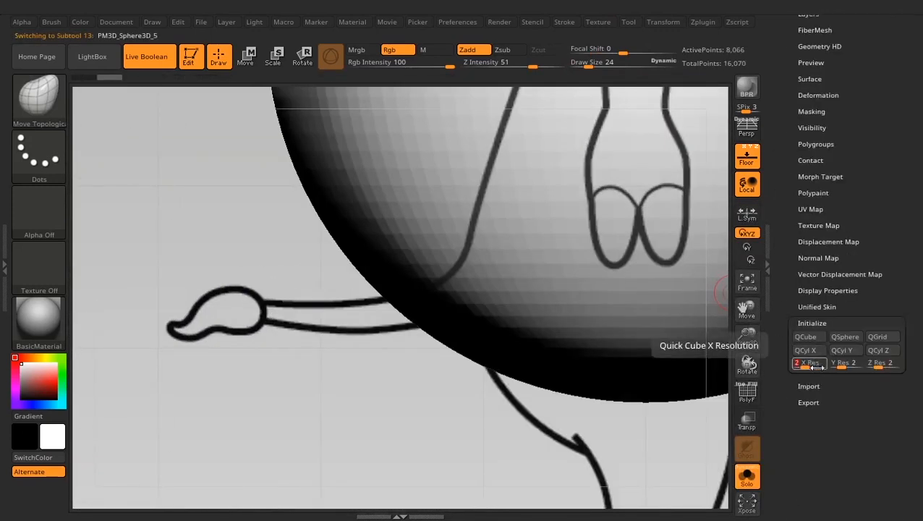
left_click(844, 336)
- Move the QSphere to the tail's end and scale it into a flattened ellipsoid over the tuft outline
left_click(247, 57)
right_click_drag(532, 330, 519, 223, "ctrl")
right_click_drag(519, 224, 481, 426, "alt")
left_click_drag(657, 274, 510, 372)
right_click_drag(531, 318, 565, 418, "ctrl")
left_click_drag(459, 323, 418, 345)
left_click_drag(509, 264, 402, 204)
left_click_drag(433, 328, 403, 307)
left_click_drag(530, 274, 500, 272)
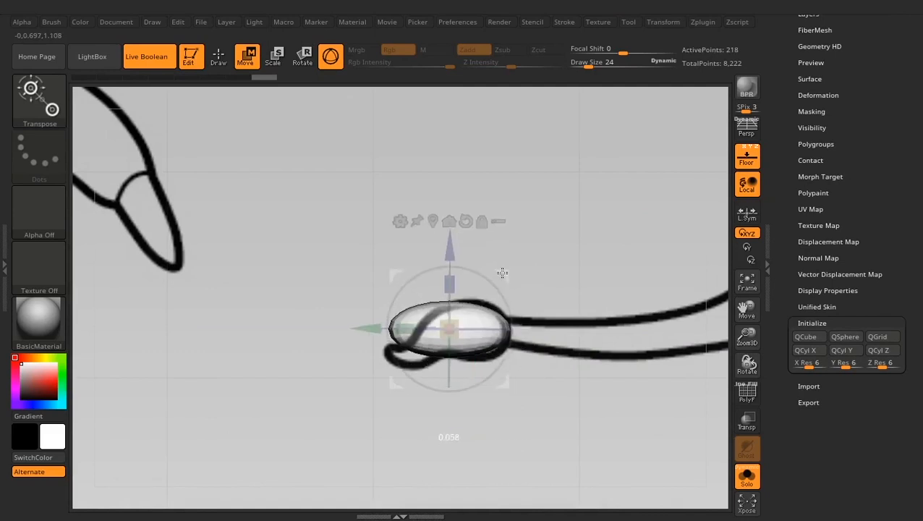
- Add a Bend Curve deformer to the tuft ellipsoid and enlarge its end nearest the tail
right_click_drag(532, 260, 538, 325, "ctrl")
left_click(400, 221)
left_click(434, 226)
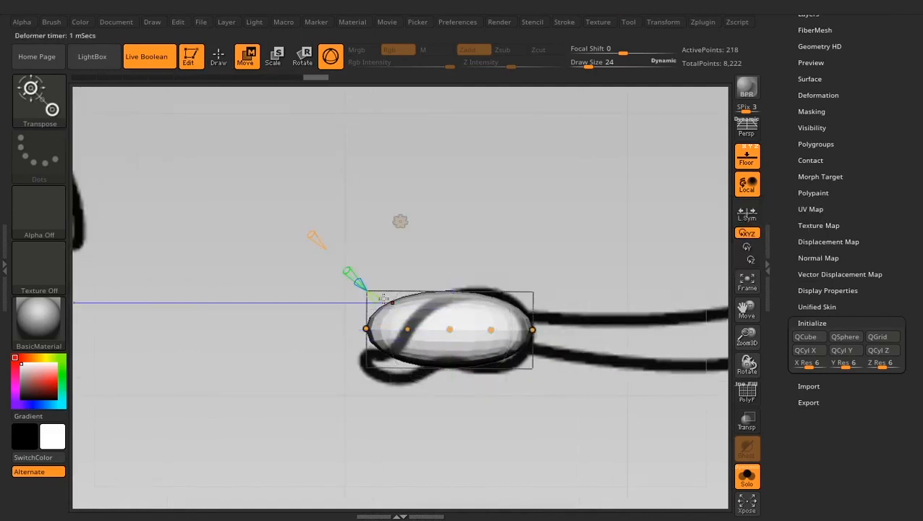
left_click(532, 330)
left_click_drag(613, 411, 622, 421)
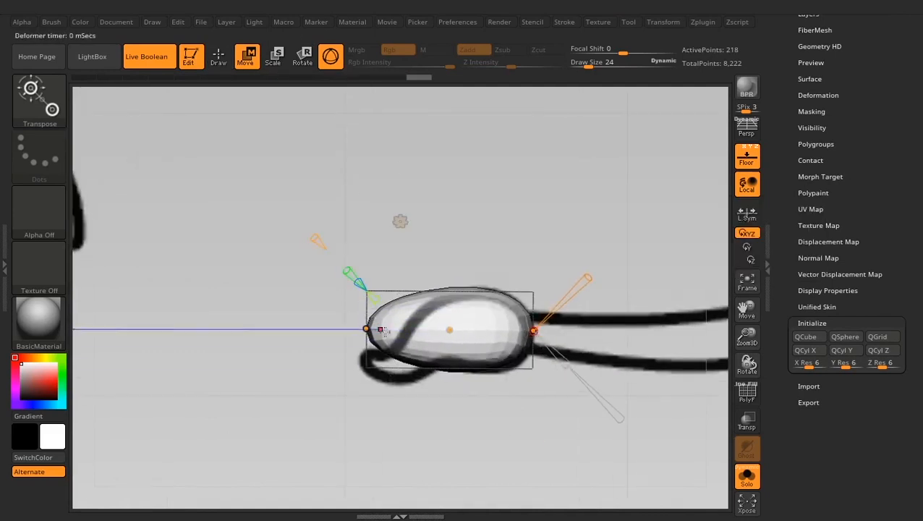
- Bend the tuft's free end down into a tapered tip, aligning its curve points with the reference outline
left_click_drag(366, 328, 363, 362)
left_click_drag(443, 443, 449, 435)
left_click_drag(364, 363, 361, 364)
left_click_drag(448, 339, 358, 358)
right_click_drag(358, 360, 350, 405, "ctrl")
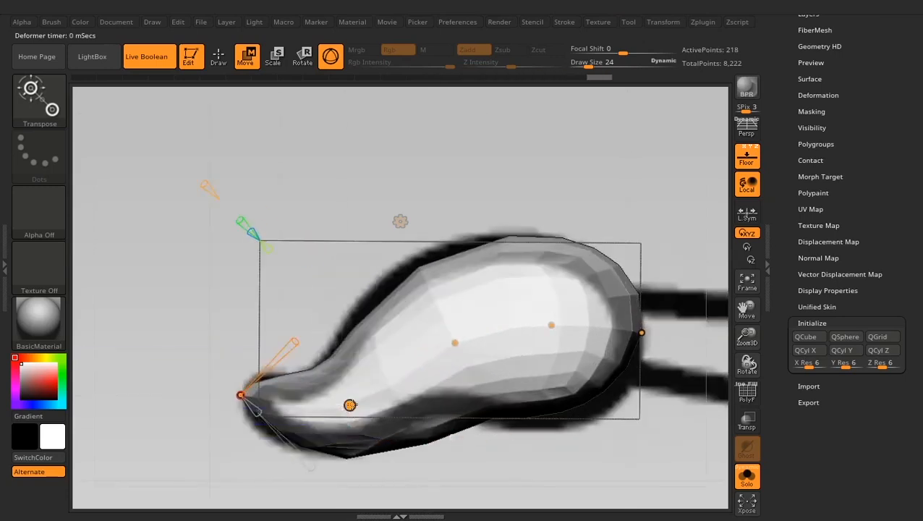
left_click_drag(350, 406, 345, 400)
left_click_drag(452, 341, 440, 330)
left_click_drag(344, 401, 340, 400)
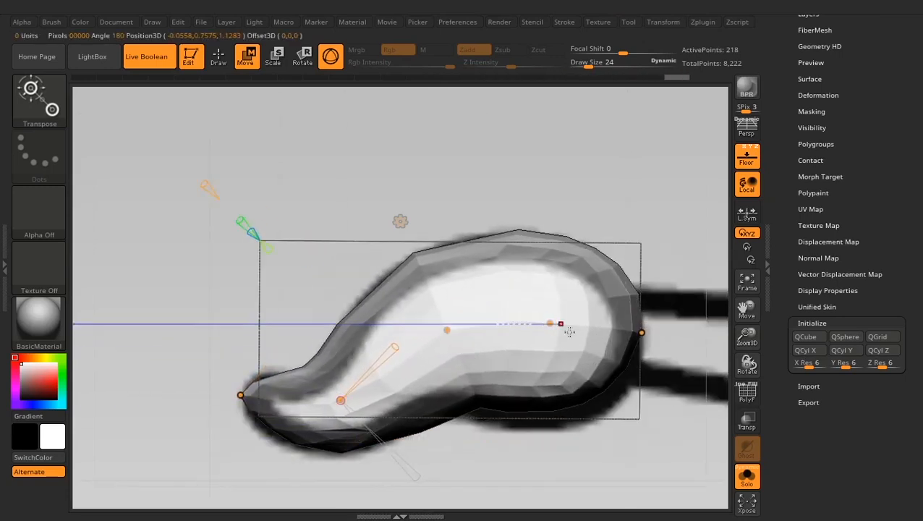
- Reposition the curve points near the tail to fit the tuft outline and accept the deformation
left_click_drag(551, 323, 553, 322)
left_click_drag(641, 333, 637, 342)
mouse_move(594, 367)
left_mouse_down()
mouse_move(603, 375)
mouse_move(595, 367)
left_mouse_up()
left_click_drag(552, 323, 555, 329)
left_click_drag(637, 342, 639, 350)
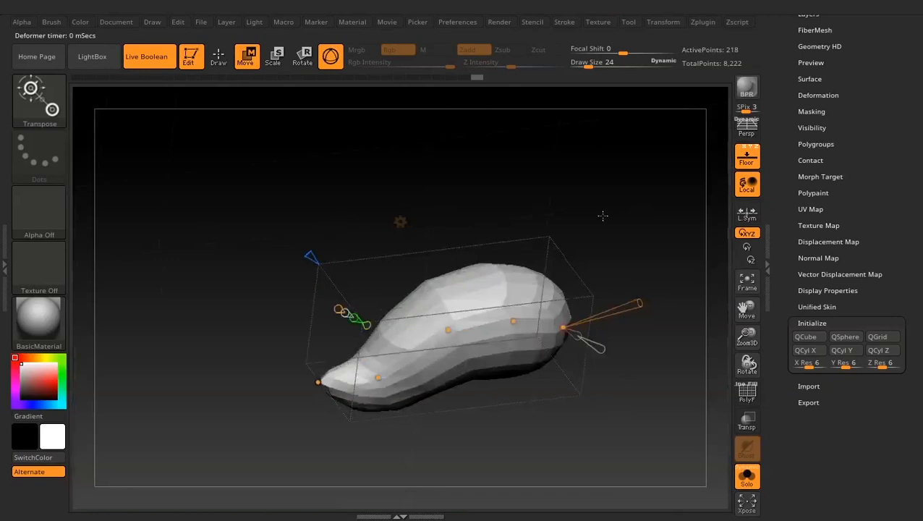
left_click_drag(603, 215, 605, 298)
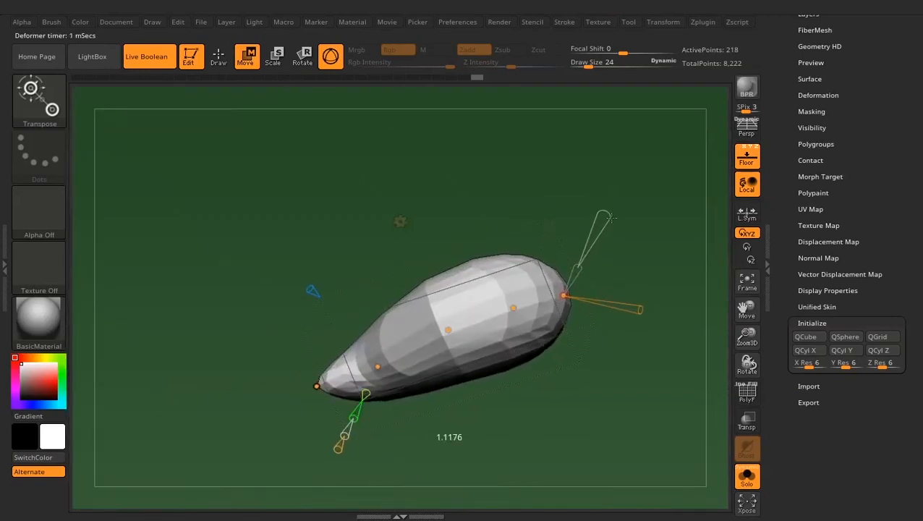
left_click_drag(606, 239, 604, 163)
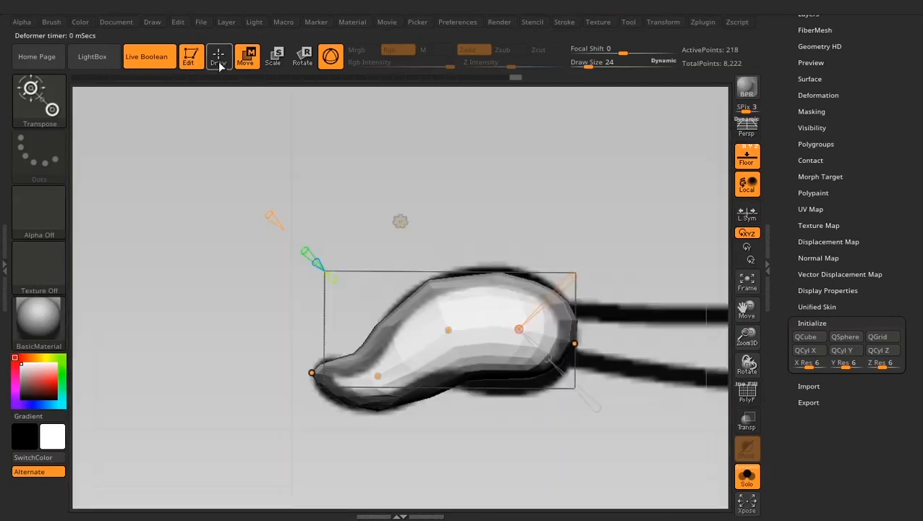
left_click(399, 221)
left_click(392, 221)
- Pull the tuft's upper and lower edges out to the reference outline using Move Topological at draw size 55
left_click(218, 56)
key("space")
left_click_drag(481, 275, 489, 274)
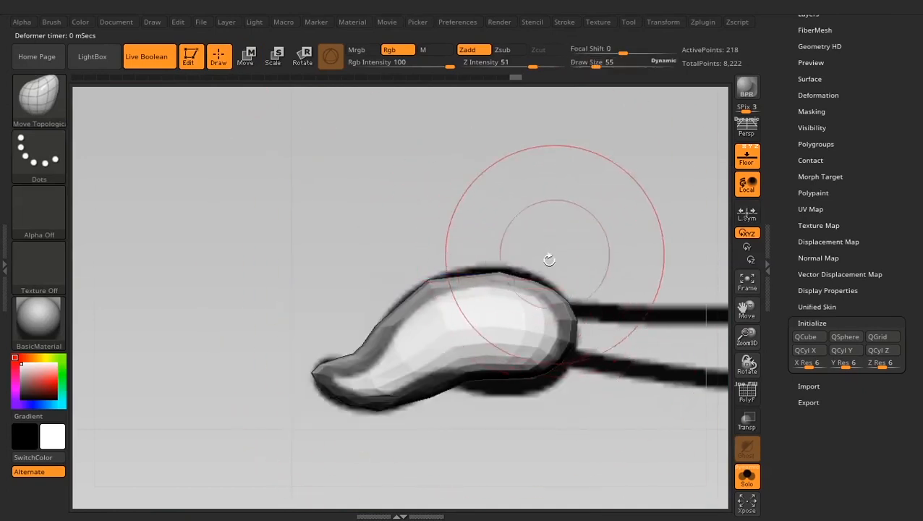
left_click_drag(587, 220, 597, 210)
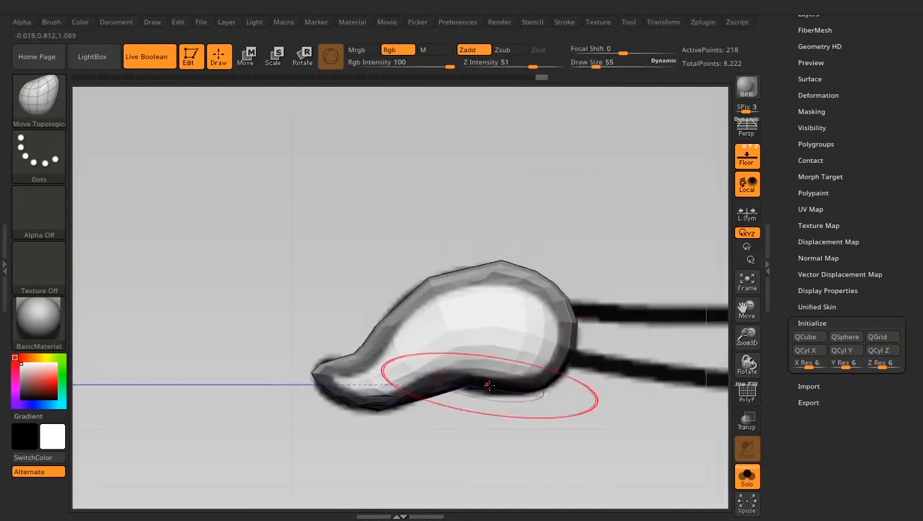
left_click_drag(471, 379, 472, 386)
left_click_drag(541, 381, 548, 374)
left_click_drag(499, 266, 501, 262)
left_click_drag(431, 284, 427, 279)
left_click_drag(395, 328, 391, 325)
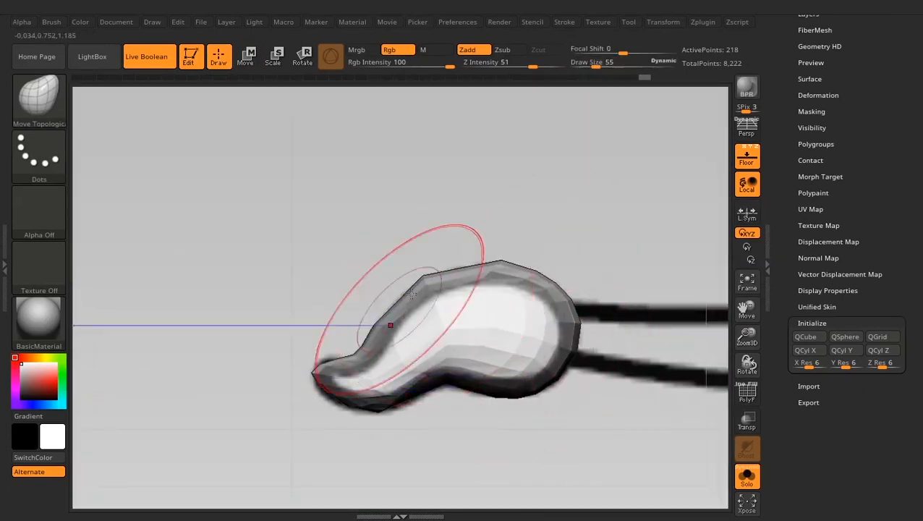
- Reshape the tuft's silhouette from another angle with a larger Move Topological brush, evening out its width and edges
left_click_drag(304, 342, 311, 434)
key("space")
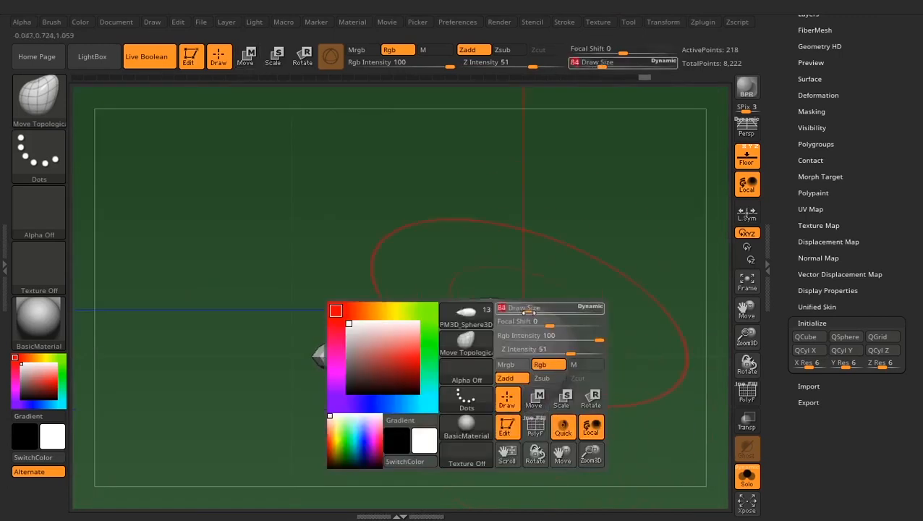
left_click_drag(517, 416, 508, 472)
left_click_drag(509, 439, 507, 450)
left_click_drag(391, 417, 406, 433)
mouse_move(448, 467)
left_mouse_down("shift")
mouse_move(564, 359)
mouse_move(601, 237)
left_mouse_up("shift")
left_click_drag(458, 283, 460, 286)
left_click_drag(391, 342, 393, 339)
left_click_drag(351, 371, 353, 369)
left_click_drag(481, 379, 481, 376)
left_click_drag(606, 313, 602, 304)
- Round the tuft's curled tip and fit its underside to the reference with a draw size of 40
mouse_move(242, 181)
left_mouse_down("alt")
mouse_move(255, 251)
mouse_move(508, 190)
left_mouse_up("alt")
key("space")
left_click_drag(453, 261, 444, 261)
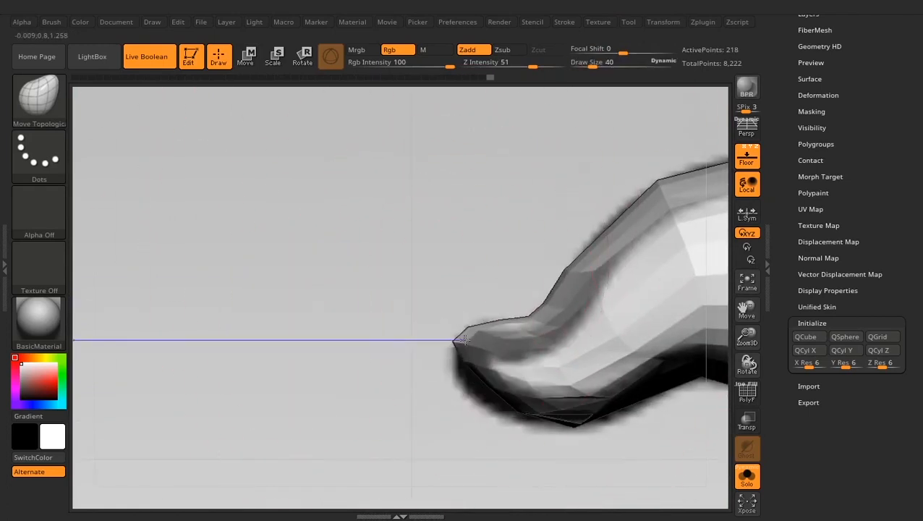
left_click_drag(466, 340, 468, 344)
left_click_drag(483, 385, 481, 387)
left_click_drag(556, 405, 551, 404)
left_click_drag(538, 308, 542, 314)
left_click_drag(473, 330, 478, 336)
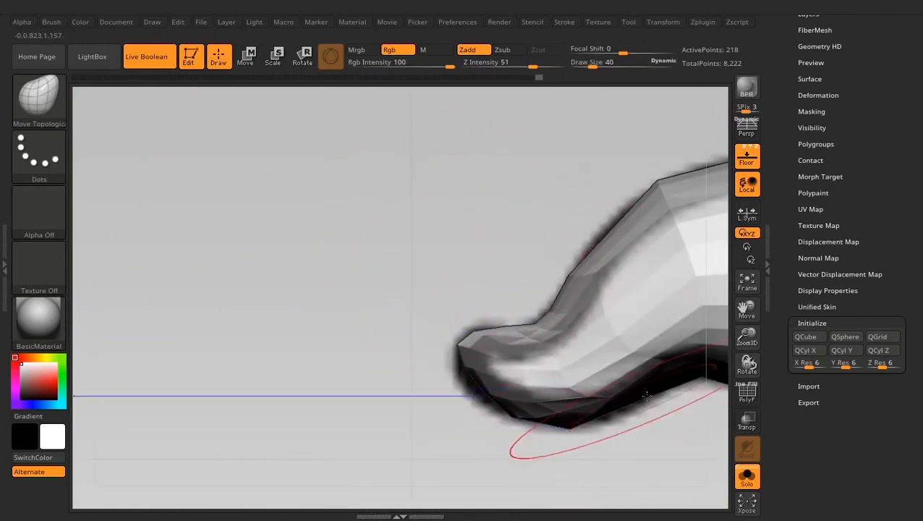
left_click_drag(647, 396, 645, 391)
left_click_drag(705, 383, 703, 374)
- Refine the tuft's remaining upper and lower contours with small Move Topological adjustments
left_click_drag(694, 425, 498, 415, "alt")
left_click_drag(541, 335, 541, 328)
left_click_drag(374, 418, 377, 413)
left_click_drag(408, 359, 407, 350)
left_click_drag(519, 252, 521, 257)
- Show all subtools again and nudge the tuft into place on the tail's end
left_click_drag(552, 437, 578, 319, "alt")
left_click(747, 476)
mouse_move(448, 390)
left_mouse_down("alt")
mouse_move(416, 315)
mouse_move(454, 398)
mouse_move(434, 368)
mouse_move(429, 426)
left_mouse_up("alt")
left_click(247, 56)
left_click_drag(439, 340, 435, 330)
left_click_drag(507, 427, 510, 362, "shift")
left_click_drag(510, 362, 521, 282, "alt")
key("q")
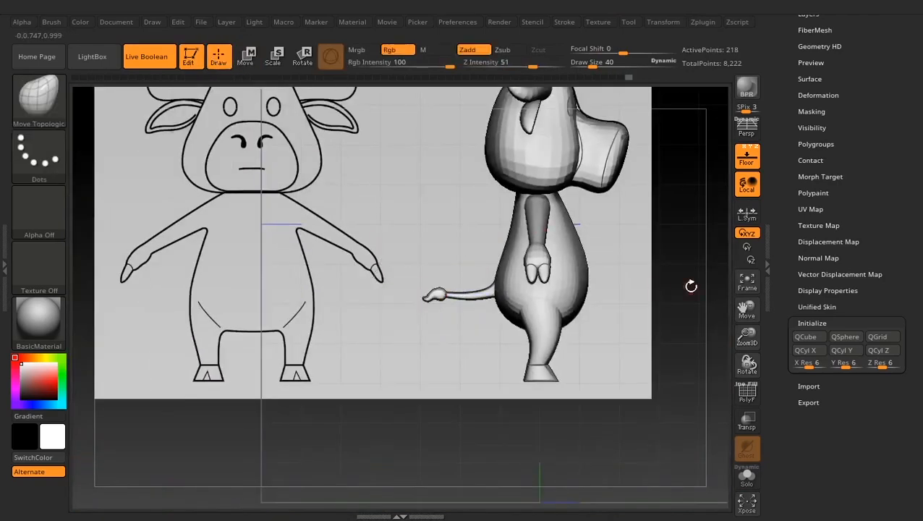
- Hide the floor with its reference drawing and examine the whole buffalo from several angles
left_click_drag(690, 286, 550, 345, "alt")
left_click(748, 157)
left_click_drag(622, 340, 550, 345)
left_click_drag(474, 341, 542, 352, "alt")
left_click_drag(600, 409, 629, 402)
left_click_drag(579, 365, 507, 369)
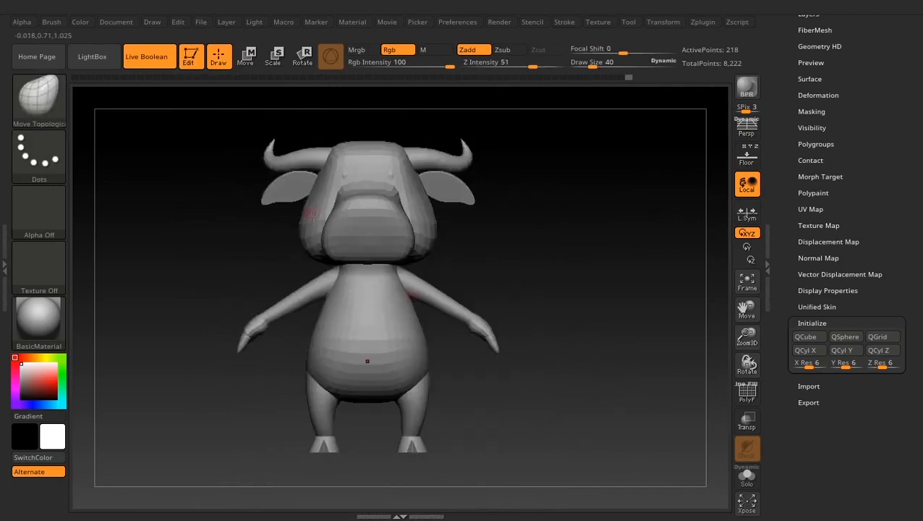
left_click_drag(517, 325, 283, 325)
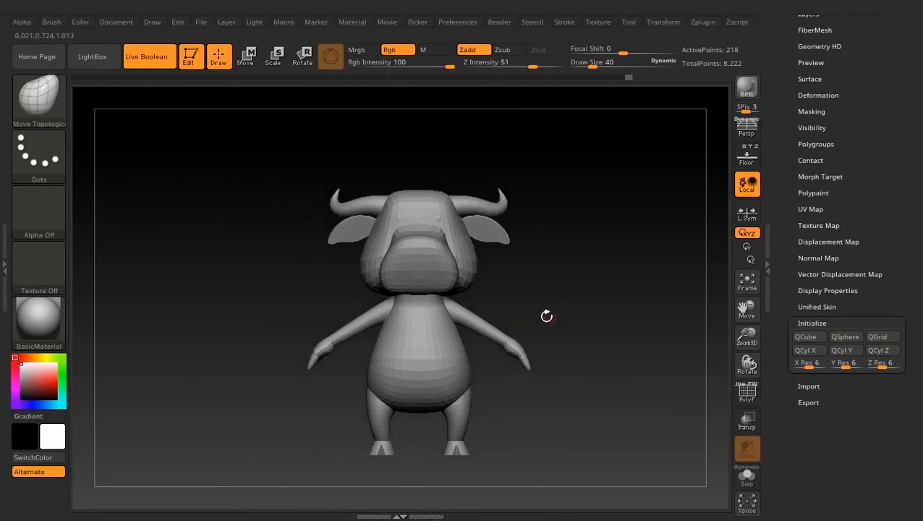
left_click_drag(546, 316, 554, 276)
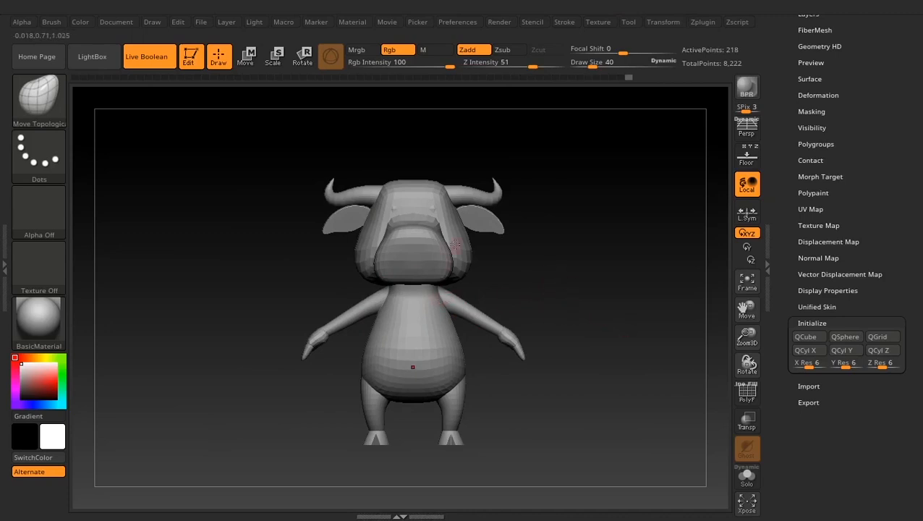
left_click_drag(541, 259, 559, 277)
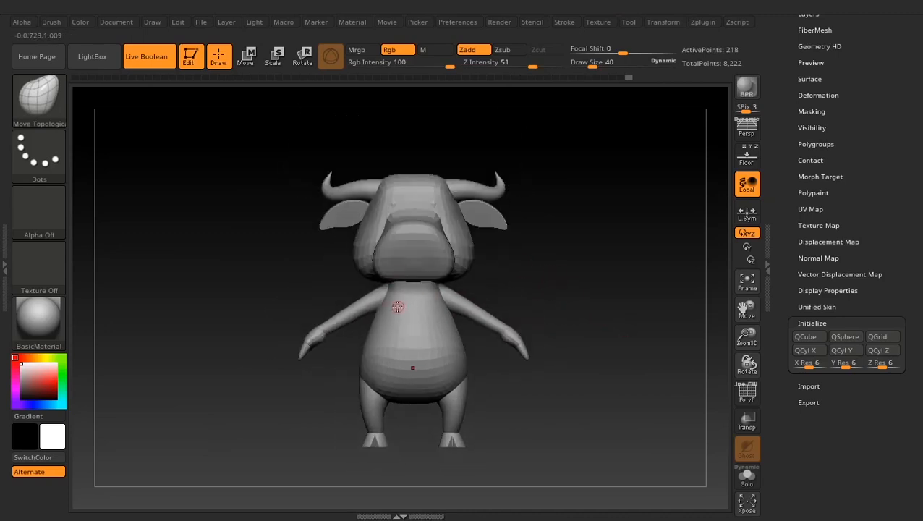